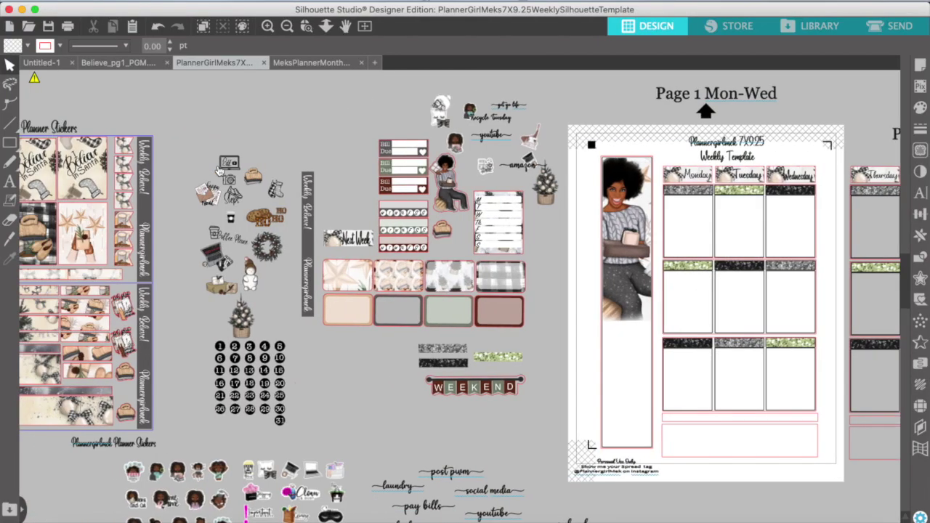
- Examine the weekly Believe sticker sheets, the Christmas icons and the date dots beside the weekly template
left_click(271, 30)
scroll(236, 261, "left", 10)
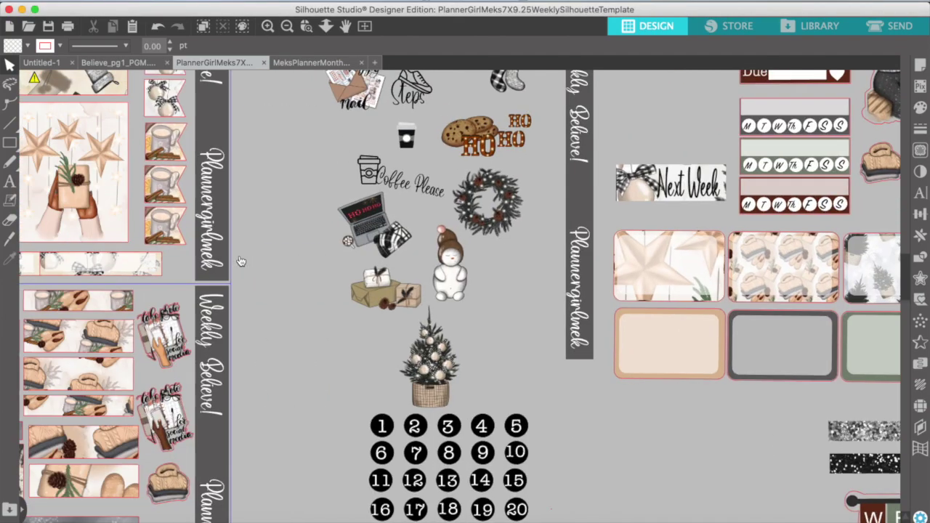
scroll(240, 260, "left", 4)
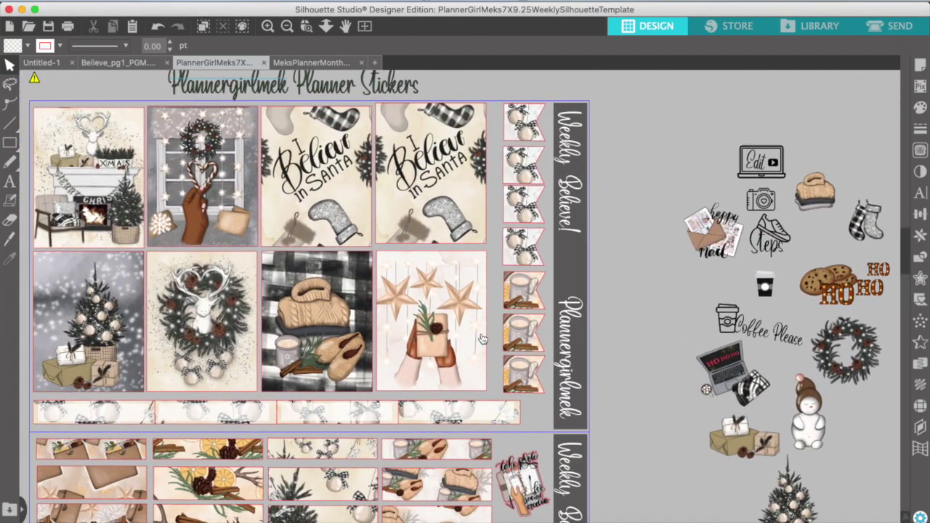
scroll(482, 339, "down", 10)
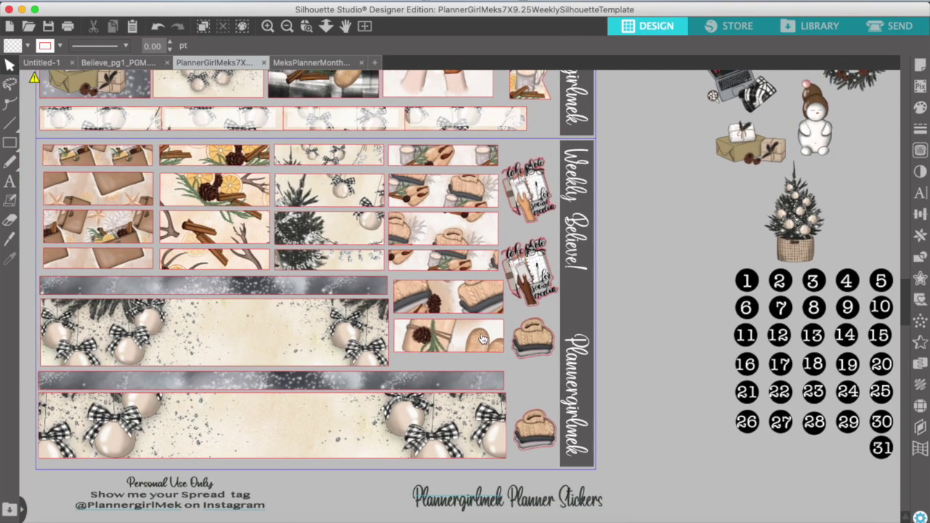
scroll(482, 338, "up", 8)
scroll(482, 339, "right", 10)
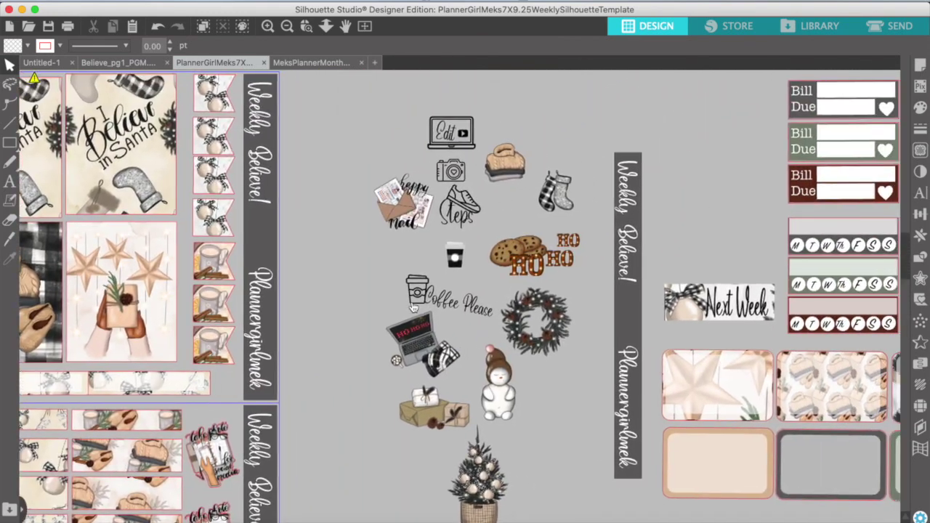
scroll(500, 259, "down", 8)
scroll(500, 259, "right", 2)
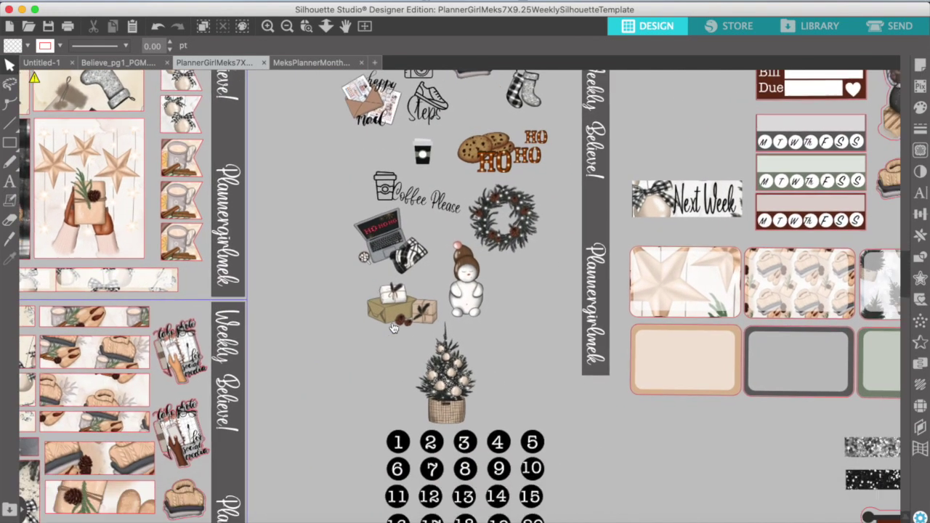
scroll(529, 337, "down", 1)
scroll(529, 337, "right", 1)
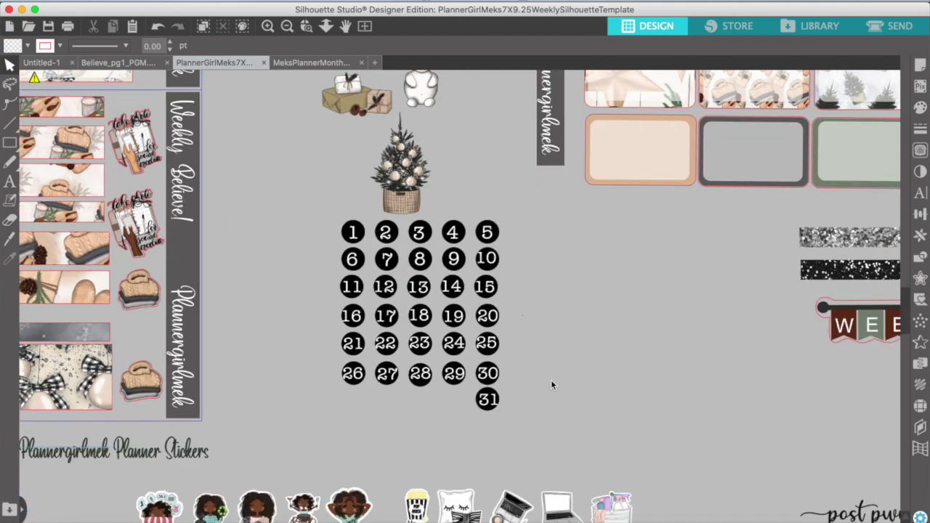
- Look over the character icons, reminder stickers, script words and the glitter and weekend header pieces
scroll(551, 385, "down", 13)
scroll(551, 385, "left", 1)
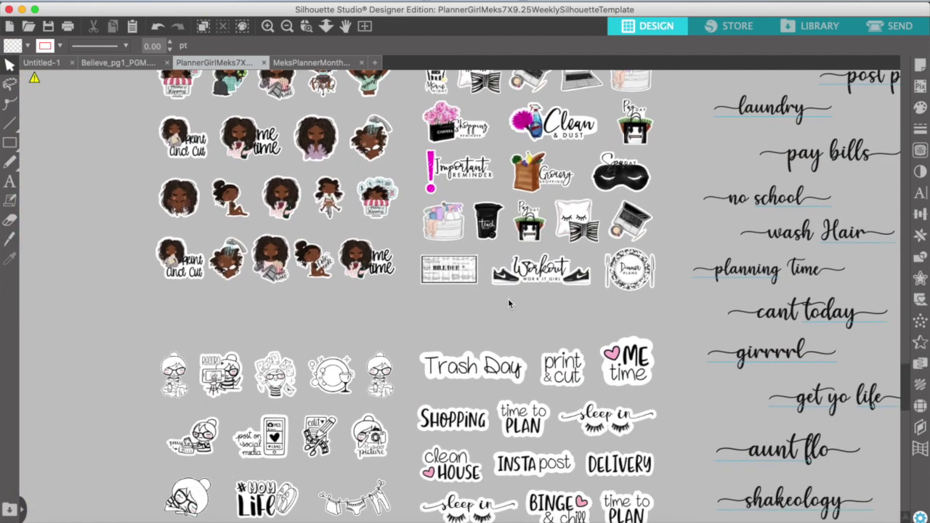
scroll(508, 303, "up", 2)
scroll(507, 304, "left", 1)
scroll(467, 326, "down", 4)
scroll(467, 326, "right", 10)
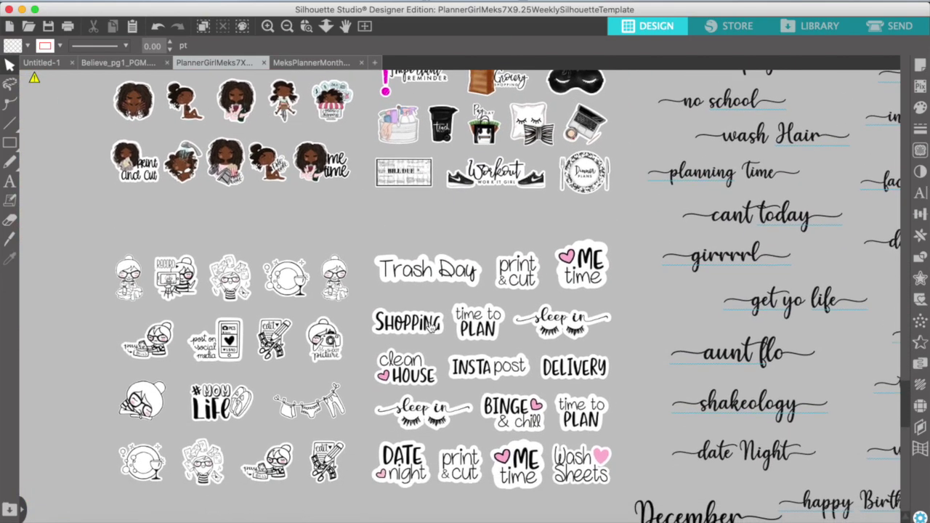
scroll(450, 326, "up", 3)
scroll(430, 326, "right", 3)
scroll(430, 326, "down", 6)
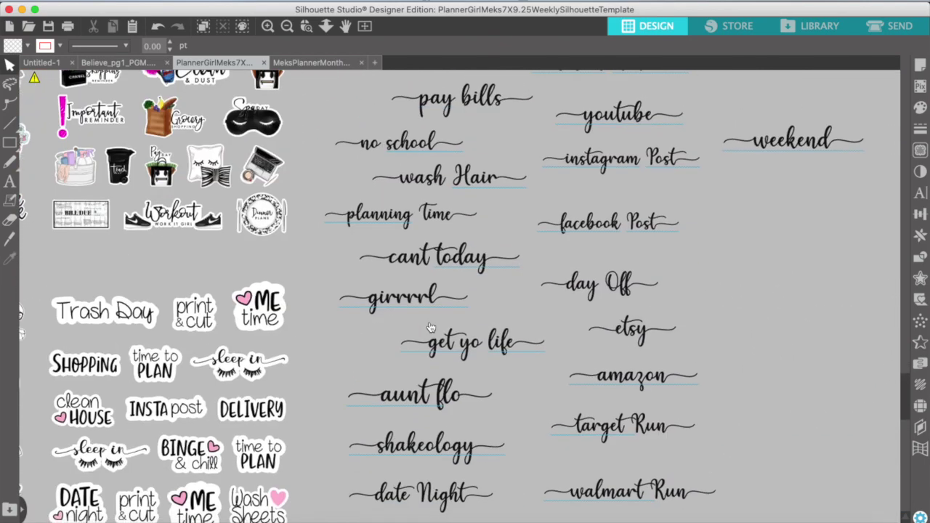
scroll(430, 327, "up", 6)
scroll(756, 262, "up", 20)
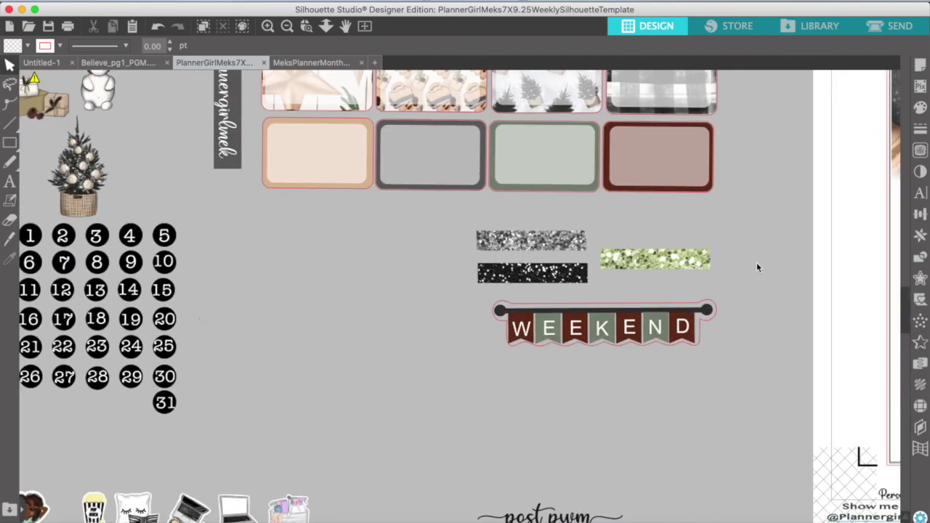
scroll(757, 262, "up", 12)
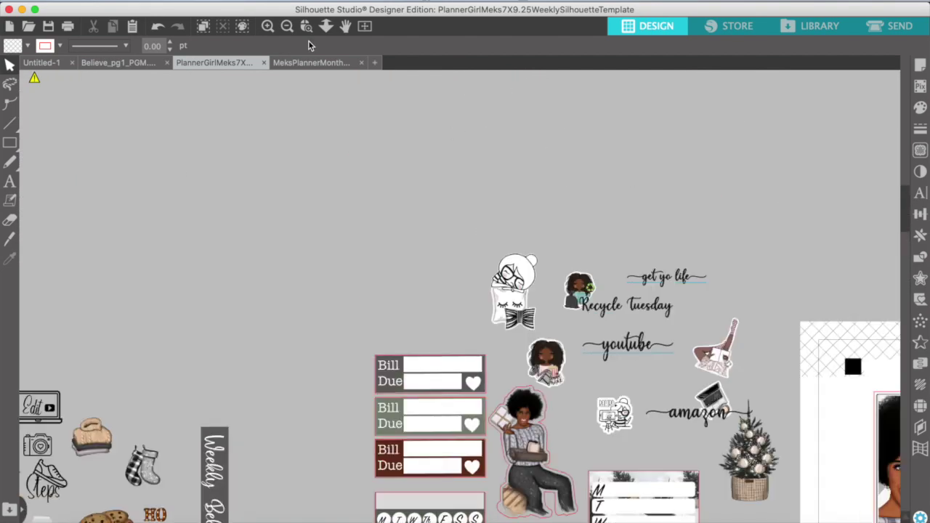
- Select both weekly sticker sheets and set their line colour to transparent
left_click(287, 27)
left_click(287, 27)
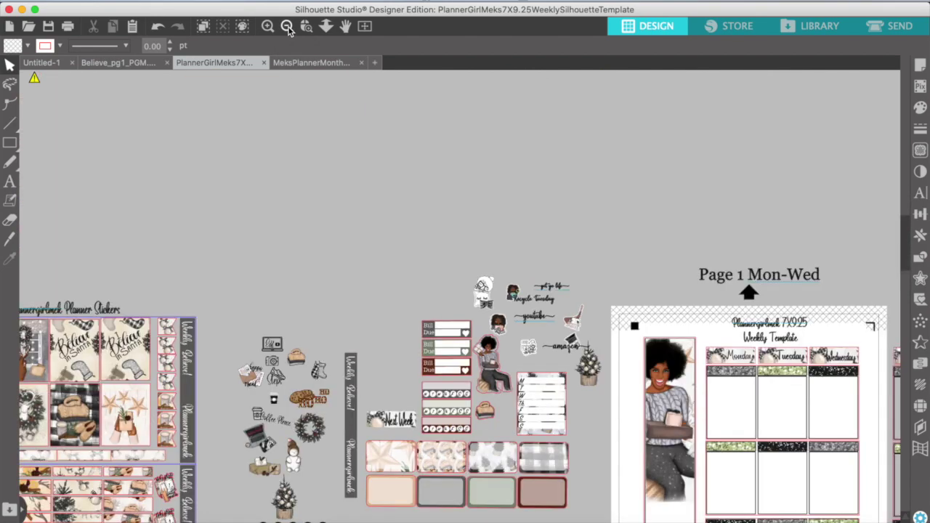
left_click(287, 27)
left_click_drag(77, 256, 241, 462)
left_click(59, 47)
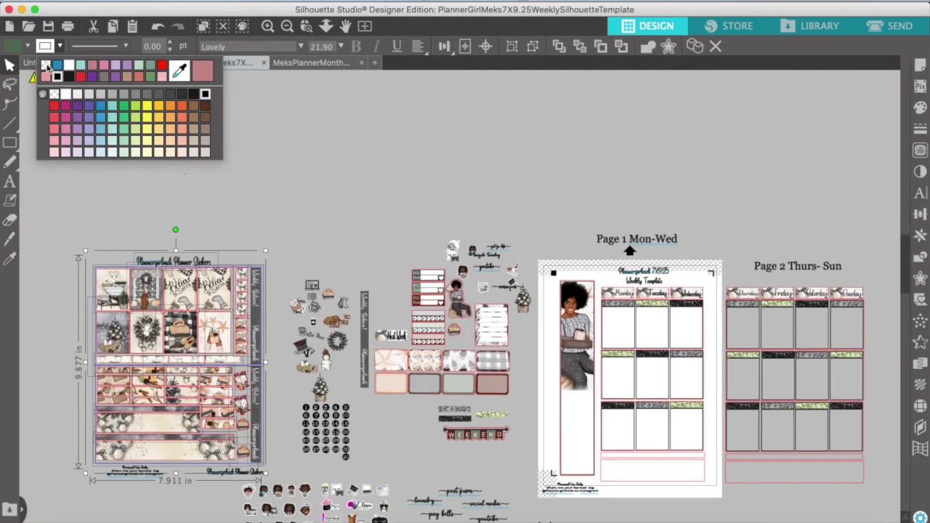
left_click(47, 66)
left_click(264, 318)
- Move the full-box stickers above Page 1, then place the tree in Monday's bottom box, Believe in Tuesday's middle and the sweater in Wednesday's top
left_click_drag(109, 283, 313, 160)
left_click_drag(488, 162, 615, 434)
left_click(400, 187)
left_click_drag(600, 124, 656, 387)
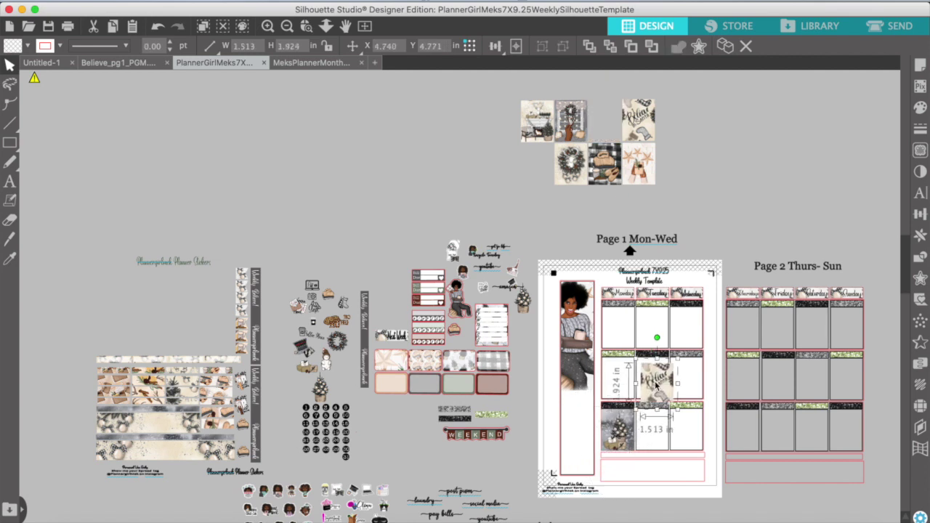
left_click_drag(602, 167, 676, 325)
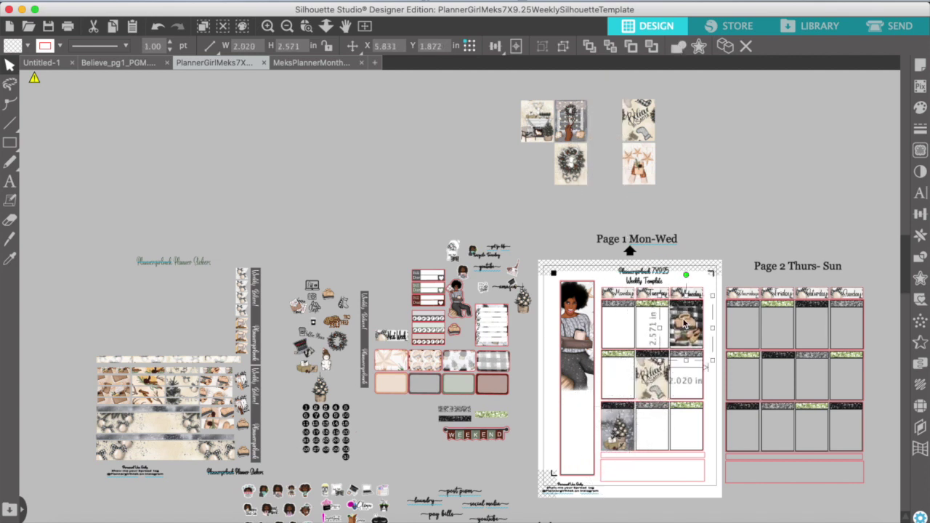
- Fill Page 2 with the wreath in Thursday's middle box, fireplace in Saturday's bottom, window in Sunday's bottom and stars in Friday's top
scroll(683, 324, "right", 3)
left_click_drag(529, 151, 702, 367)
left_click(672, 313)
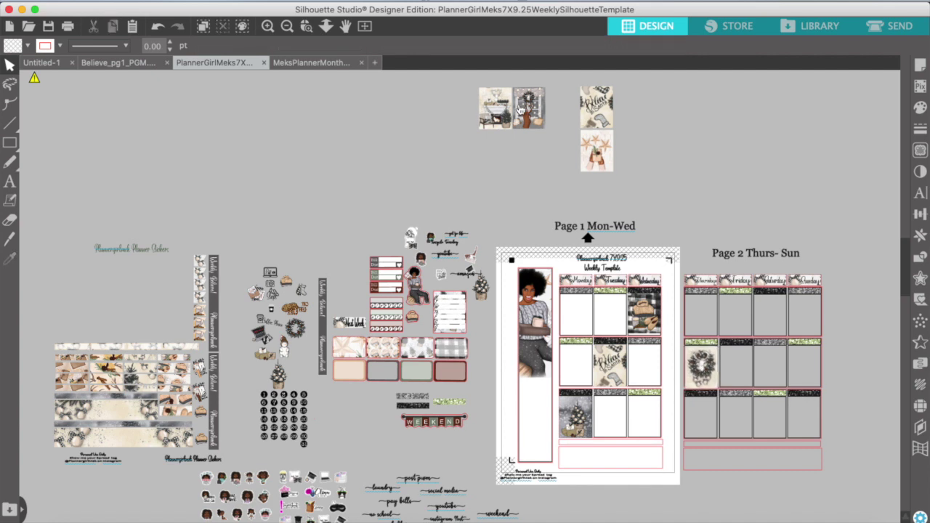
left_click_drag(496, 109, 712, 217)
left_click_drag(767, 421, 765, 407)
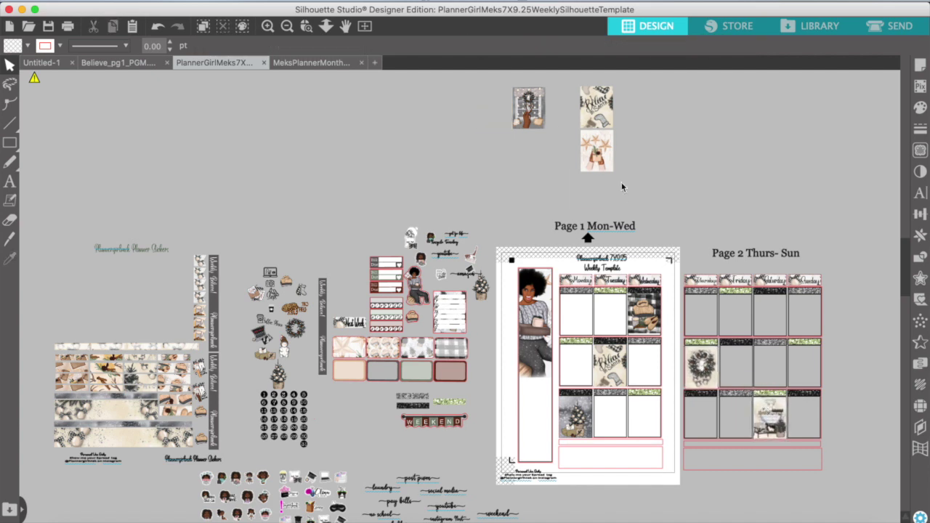
left_click_drag(540, 125, 801, 410)
left_click(597, 116)
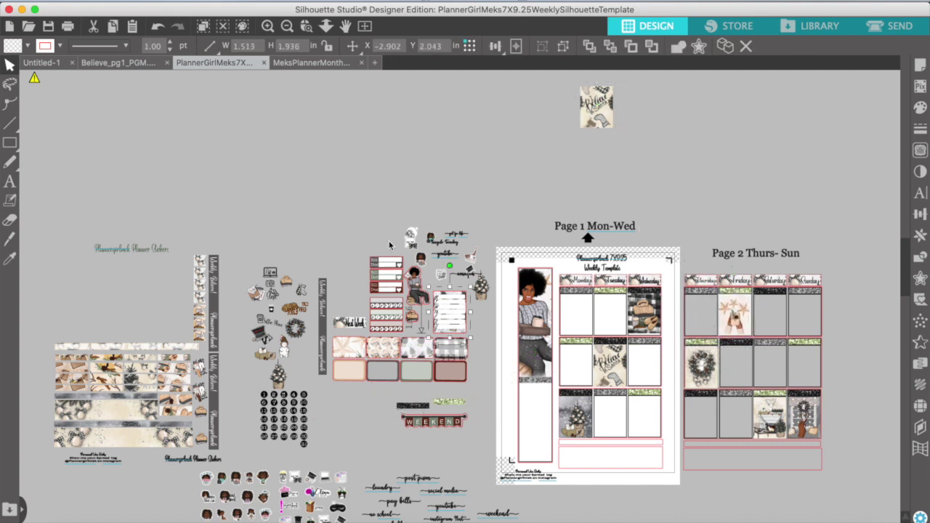
- Place the weekday checklist in Page 1's sidebar and put a copy of the silver glitter strip beneath it
left_click_drag(450, 303, 532, 412)
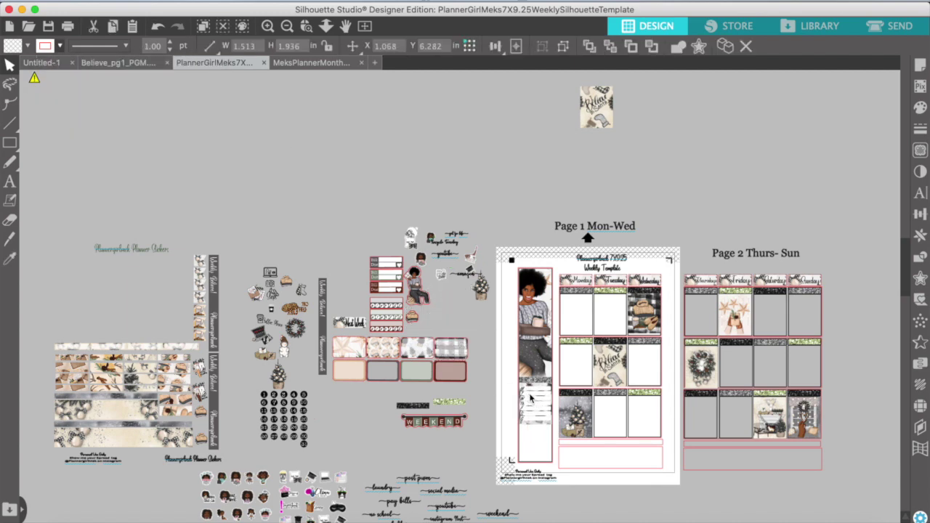
right_click(526, 375)
left_click(571, 465)
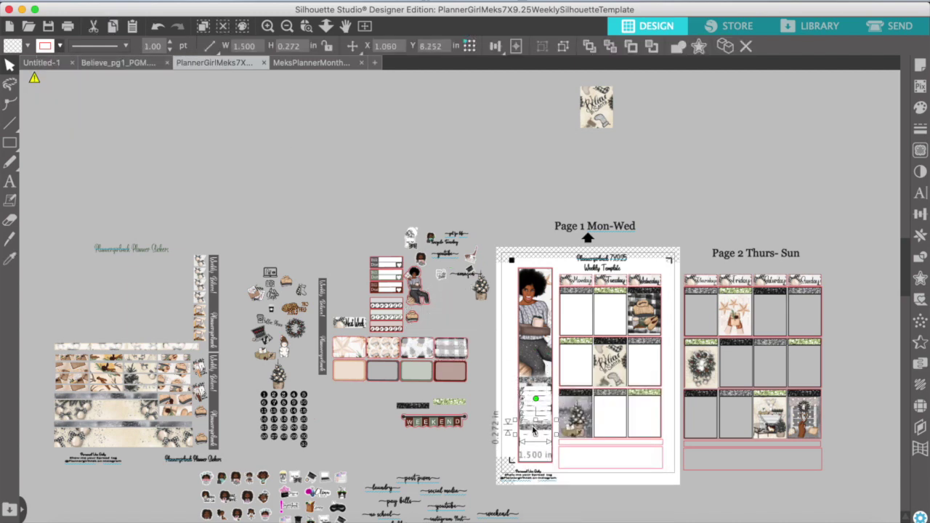
- Place the longer ornament washi in Page 2's footer box and the shorter one in the detached Page 1 footer box
scroll(352, 417, "down", 5)
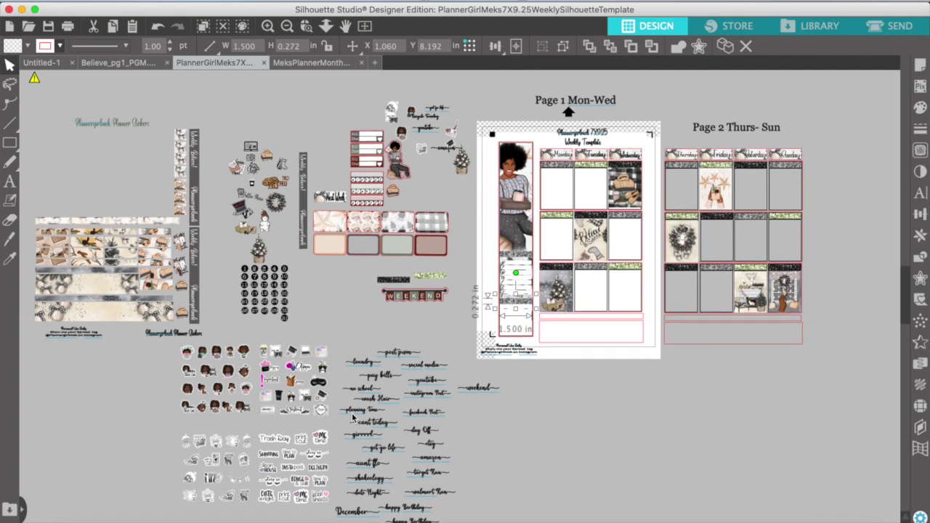
left_click_drag(99, 311, 747, 351)
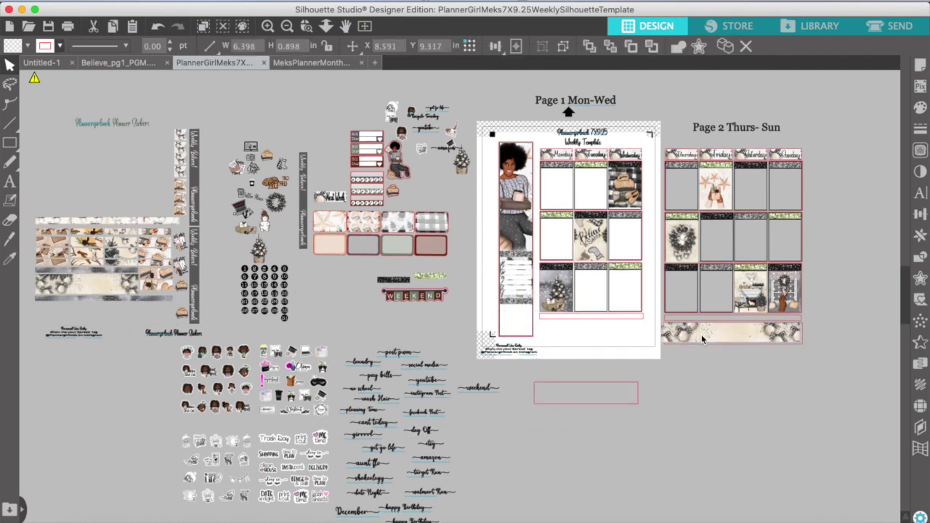
left_click_drag(78, 289, 508, 406)
left_click_drag(577, 393, 579, 393)
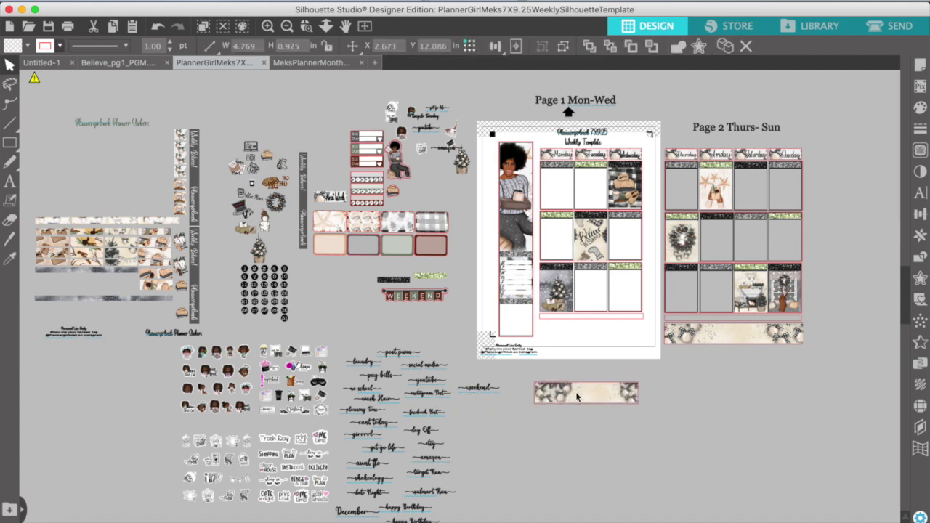
- Lay the dark snowy strips in both pages' narrow rows and move Page 1's ornament footer back beneath its strip
left_click_drag(71, 268, 596, 338)
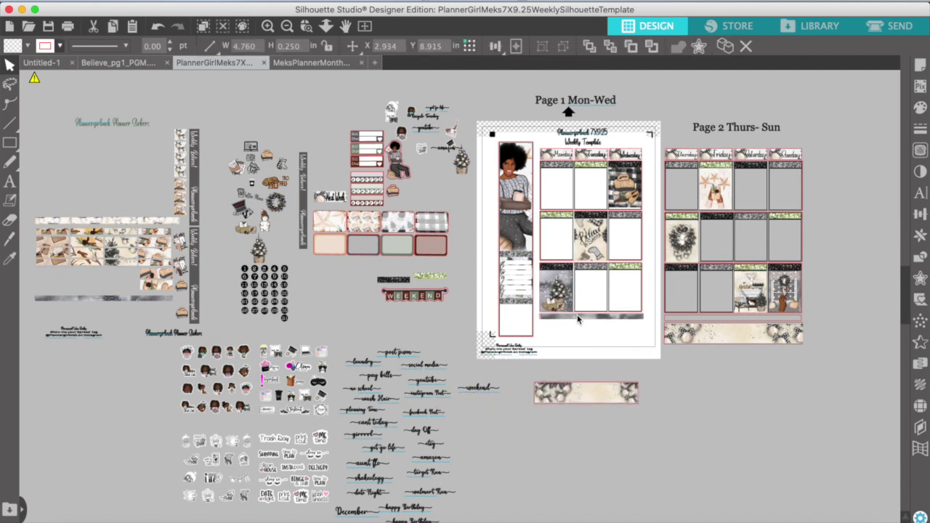
left_click_drag(588, 392, 594, 333)
left_click(114, 343)
left_click_drag(106, 299, 581, 404)
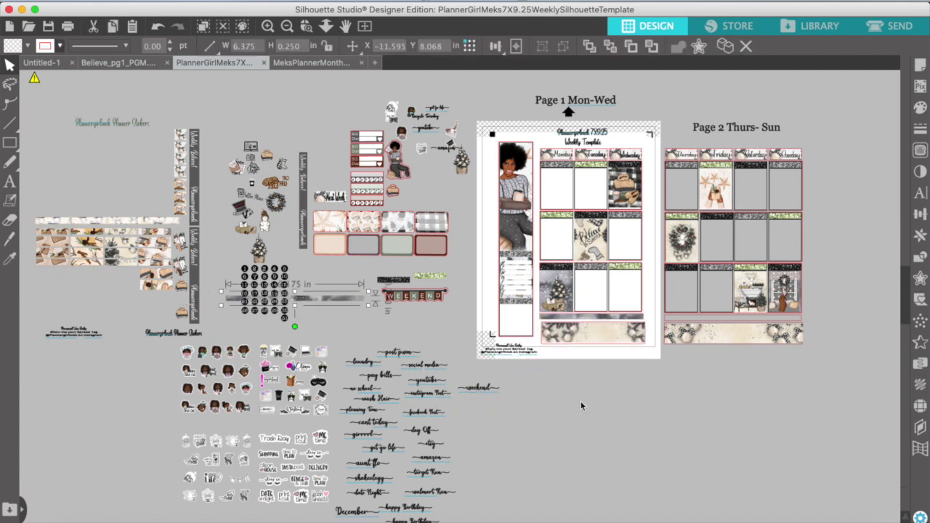
left_click_drag(722, 324, 719, 317)
left_click(681, 432)
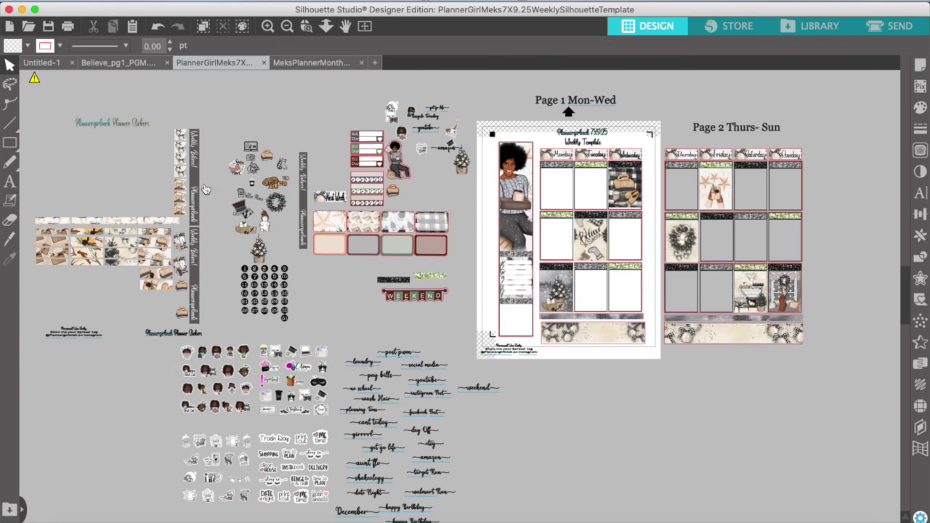
- Pull the thin ornament strip out of the washi set into the empty area below and duplicate it
left_click(268, 27)
left_click(268, 26)
scroll(265, 353, "left", 9)
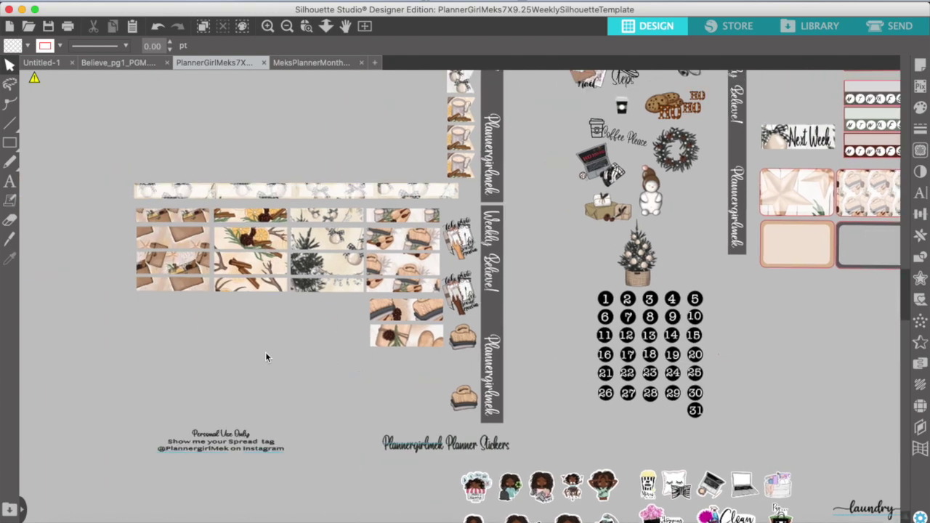
left_click_drag(339, 216, 318, 369)
right_click(305, 363)
key("Escape")
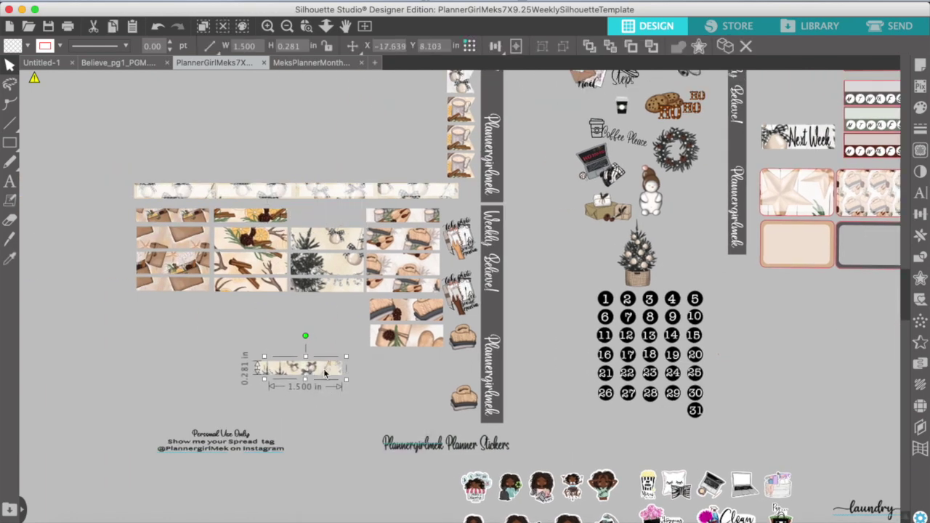
left_click(317, 368, "shift")
- Move both thin ornament strips over Page 2's top Saturday and Sunday boxes
left_click_drag(317, 368, 767, 362)
scroll(768, 362, "right", 6)
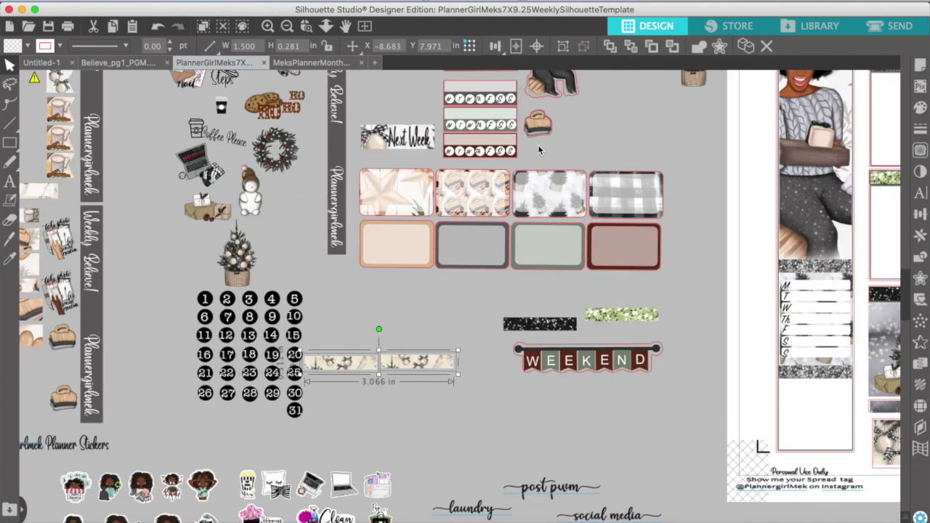
left_click(287, 28)
left_click(287, 26)
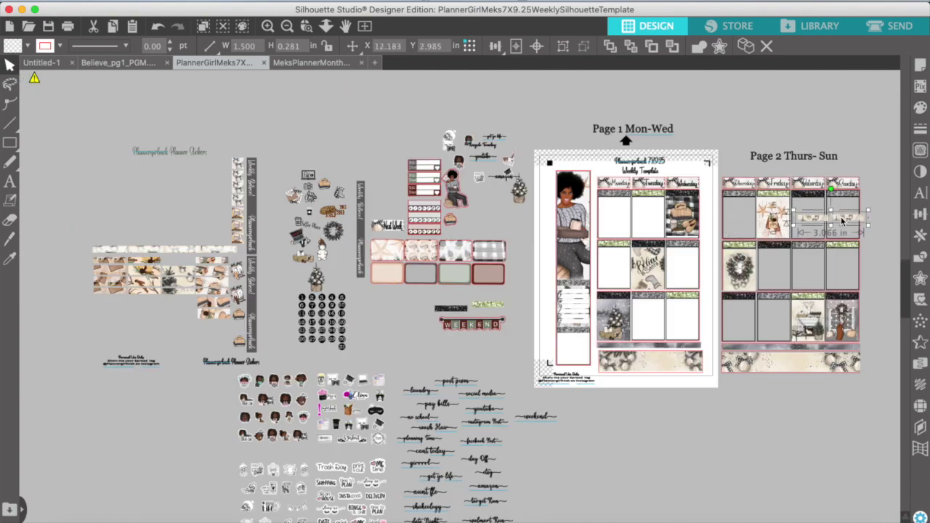
left_click_drag(843, 220, 812, 209)
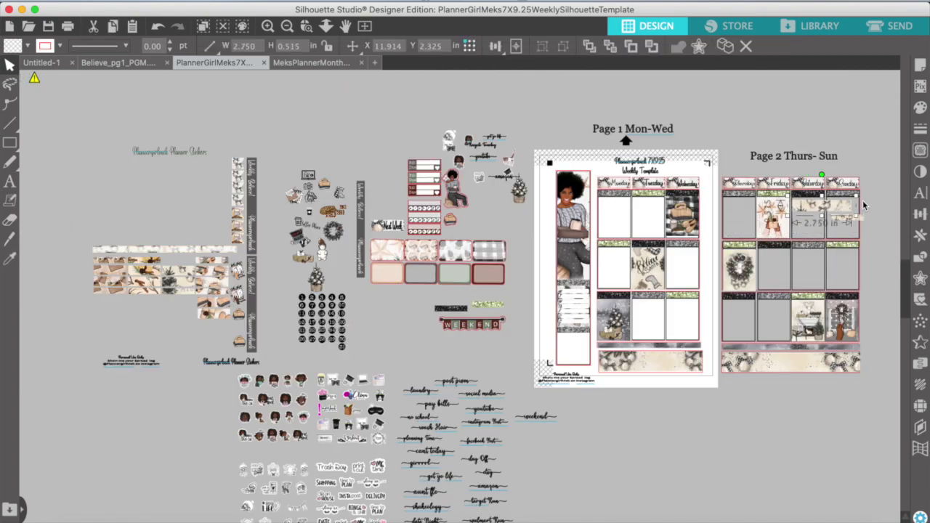
- Stretch one ornament strip to about 3.047 by 0.328 in beneath the top Saturday and Sunday glitter headers, and move the spare copy off the page
left_click(268, 27)
left_click(268, 26)
scroll(416, 251, "right", 8)
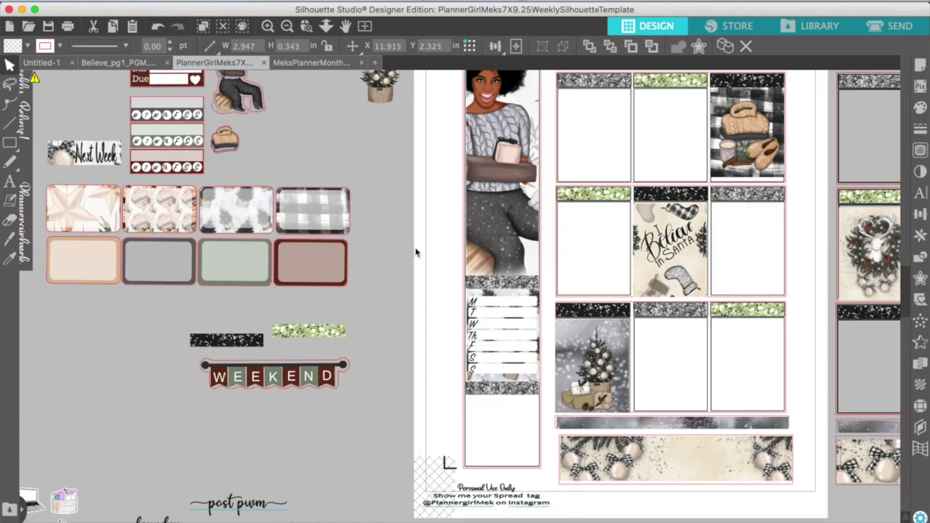
scroll(416, 252, "up", 1)
scroll(416, 252, "right", 5)
scroll(416, 252, "up", 1)
left_click(676, 201)
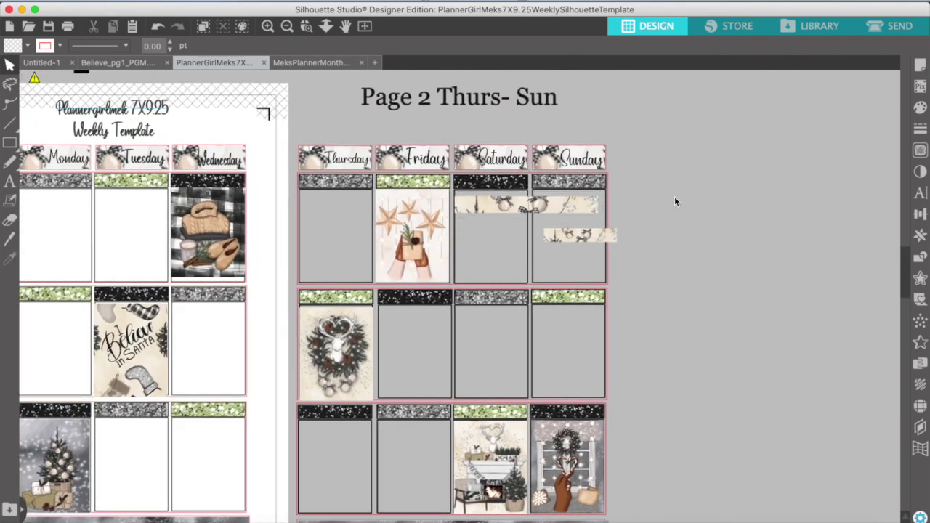
left_click(490, 209)
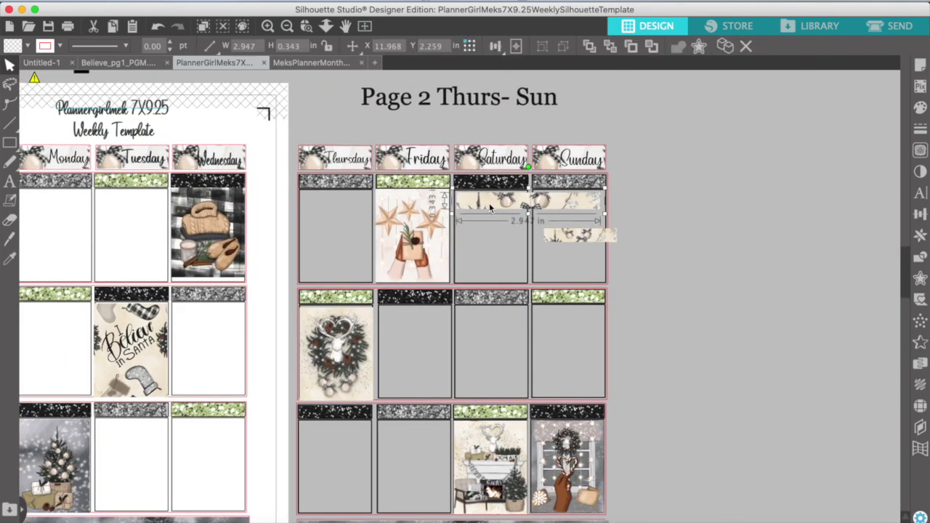
left_click_drag(531, 214, 645, 209)
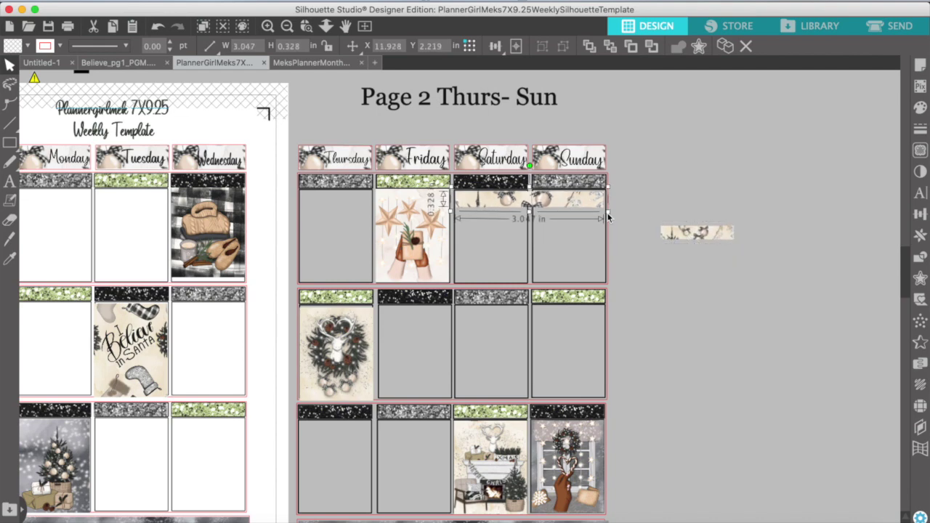
- Move the "weekend" script word onto the ornament strip across Page 2's top Saturday and Sunday boxes
left_click(663, 189)
left_click(287, 27)
left_click(287, 26)
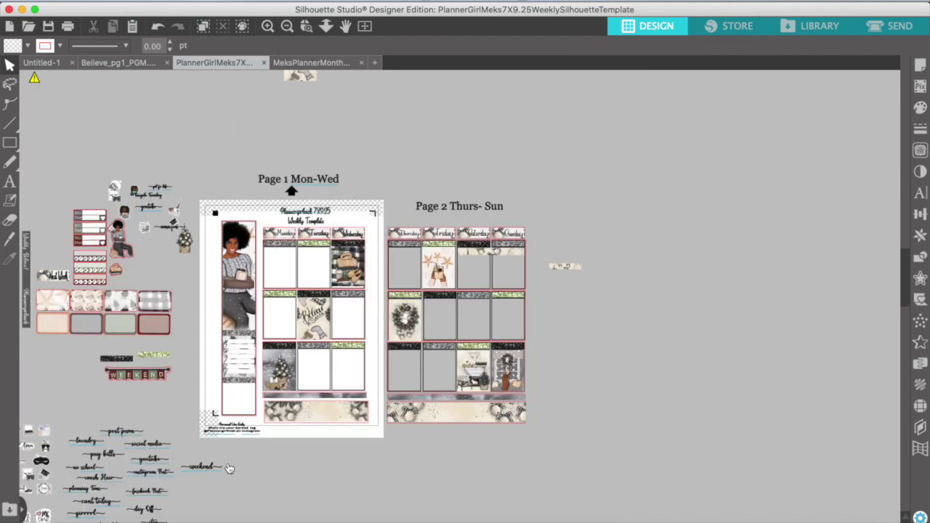
left_click_drag(207, 468, 490, 253)
scroll(491, 254, "up", 5)
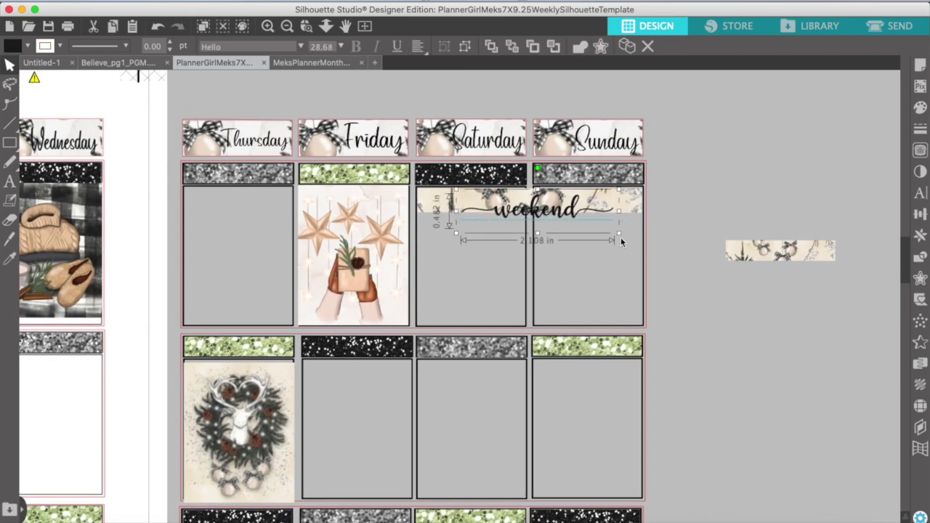
left_click_drag(540, 224, 530, 235)
- Resize the ornament strip behind the "weekend" script to about 3.074 by 0.543 in
left_click(608, 202)
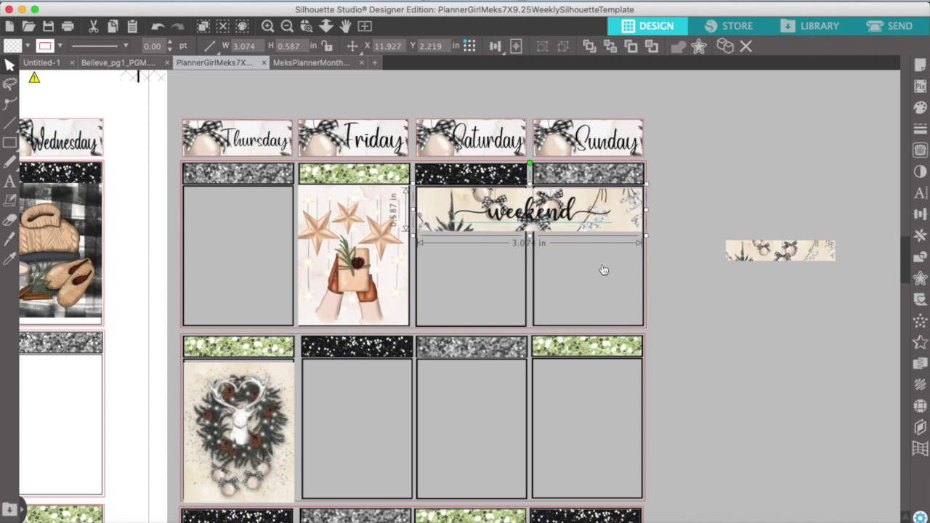
left_click_drag(530, 243, 531, 239)
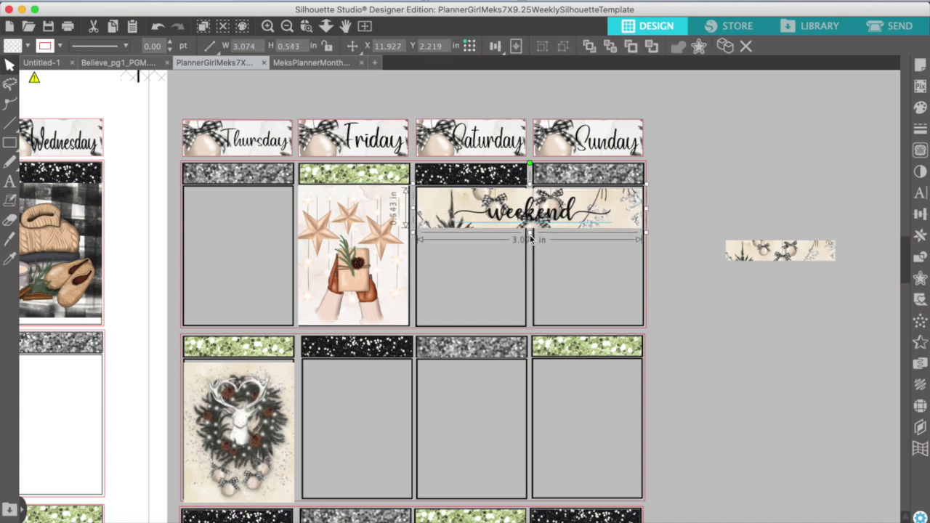
left_click(702, 226)
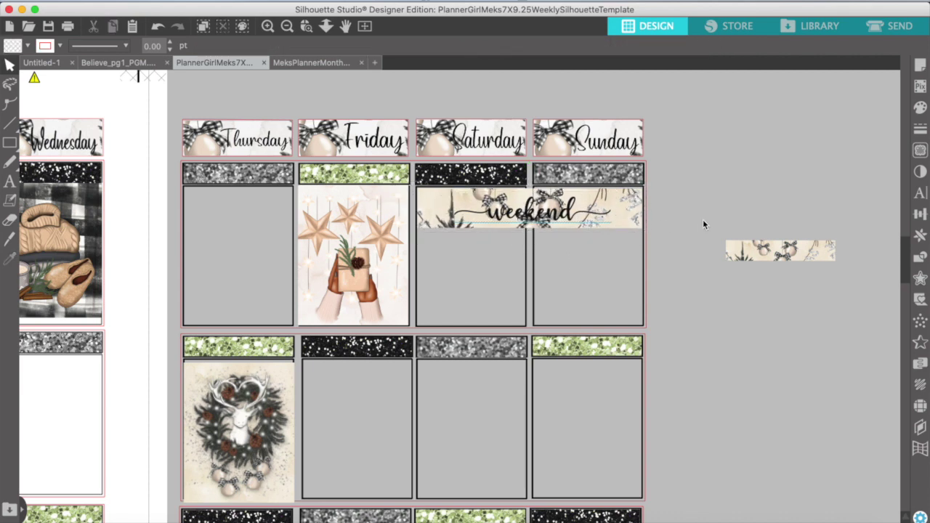
- Resize the stars-and-gift sticker to about 1.466 by 1.883 in and nudge it inside Friday's top box
left_click(267, 27)
left_click(208, 235)
left_click_drag(208, 234, 215, 240)
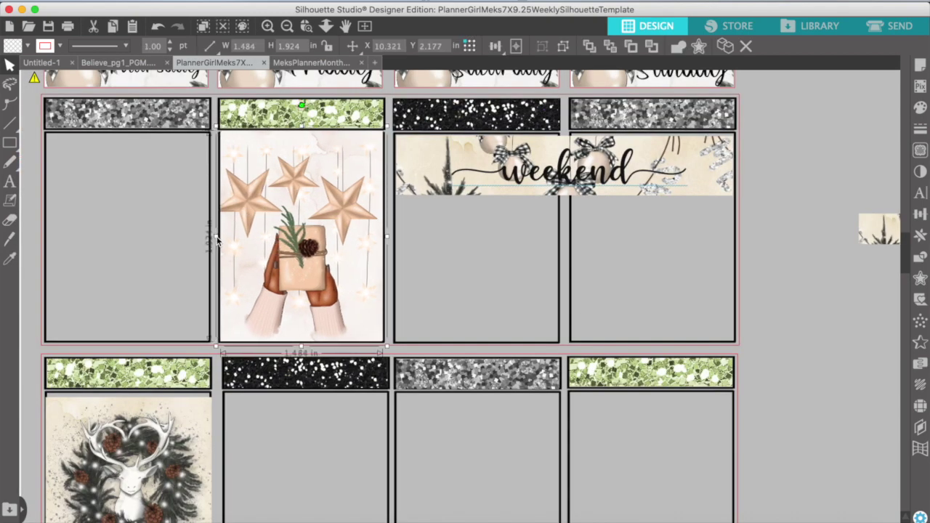
left_click_drag(300, 345, 300, 343)
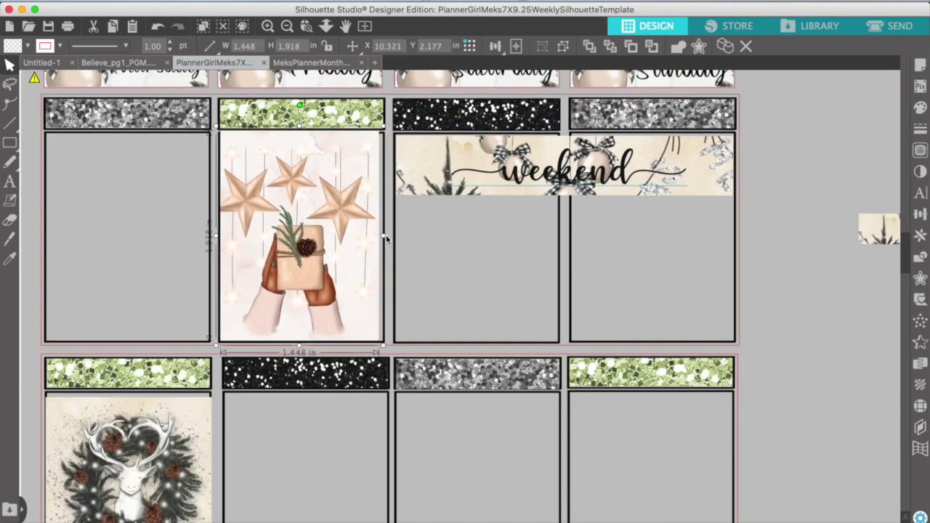
left_click_drag(388, 235, 385, 236)
left_click_drag(301, 133, 302, 134)
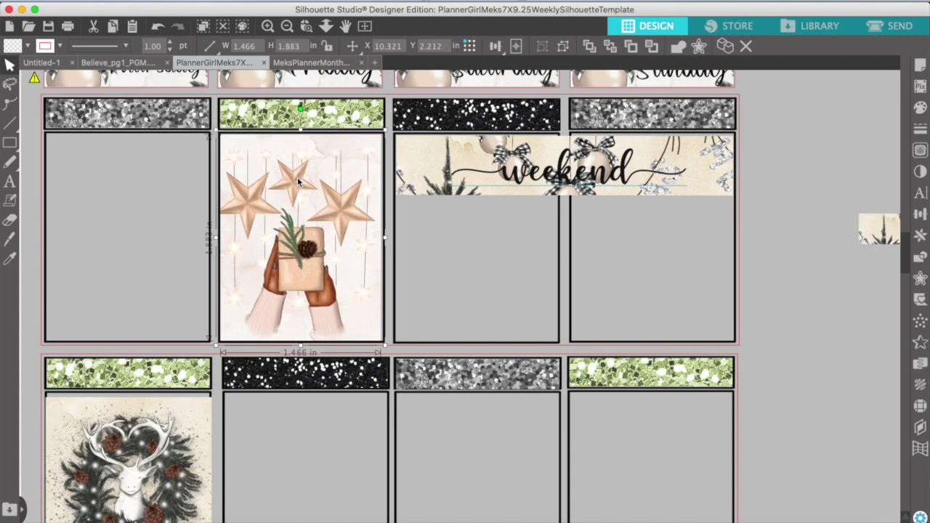
left_click_drag(311, 268, 312, 269)
- Resize the deer wreath sticker in Thursday's middle box to about 1.476 by 1.879 in
scroll(313, 271, "left", 2)
scroll(313, 270, "down", 3)
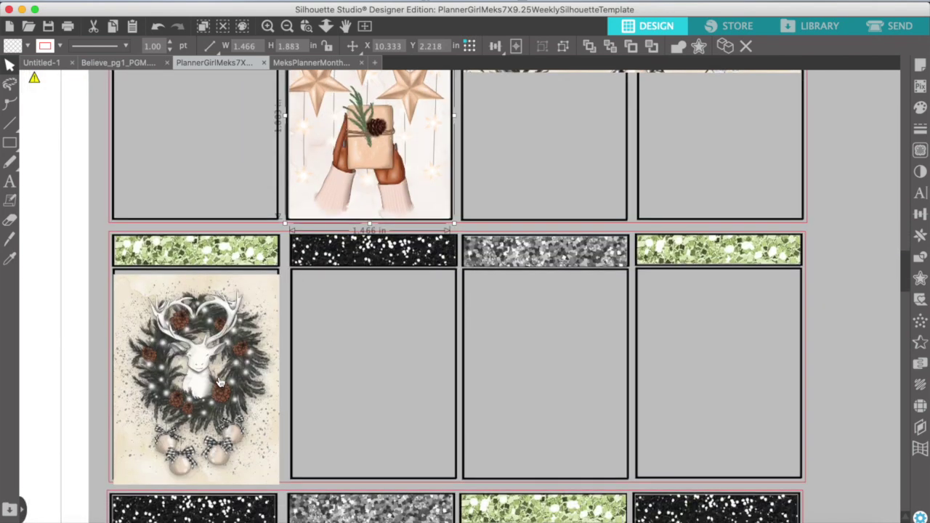
left_click(221, 356)
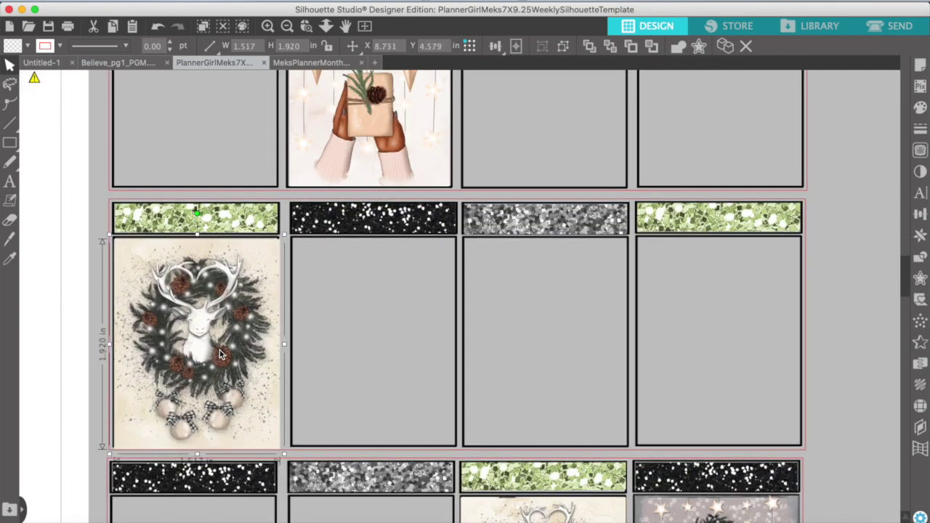
left_click_drag(282, 343, 279, 344)
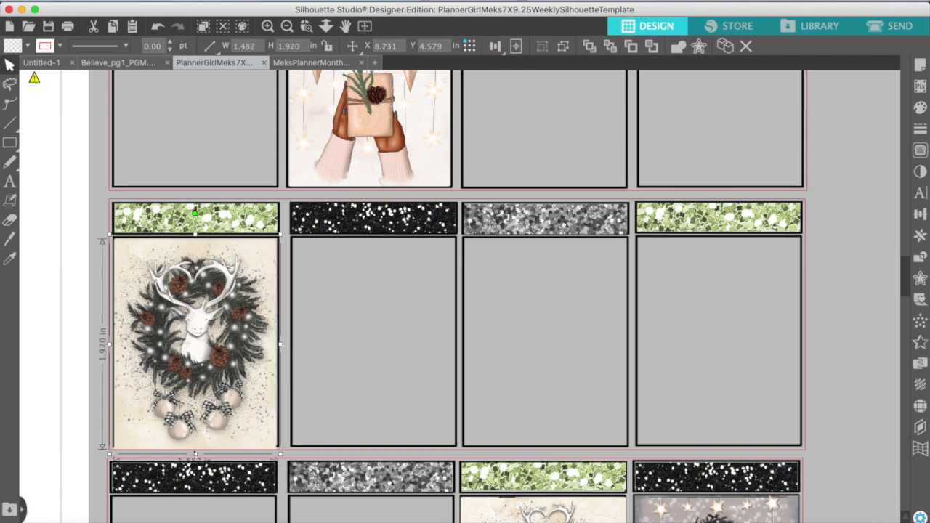
left_click_drag(196, 454, 195, 449)
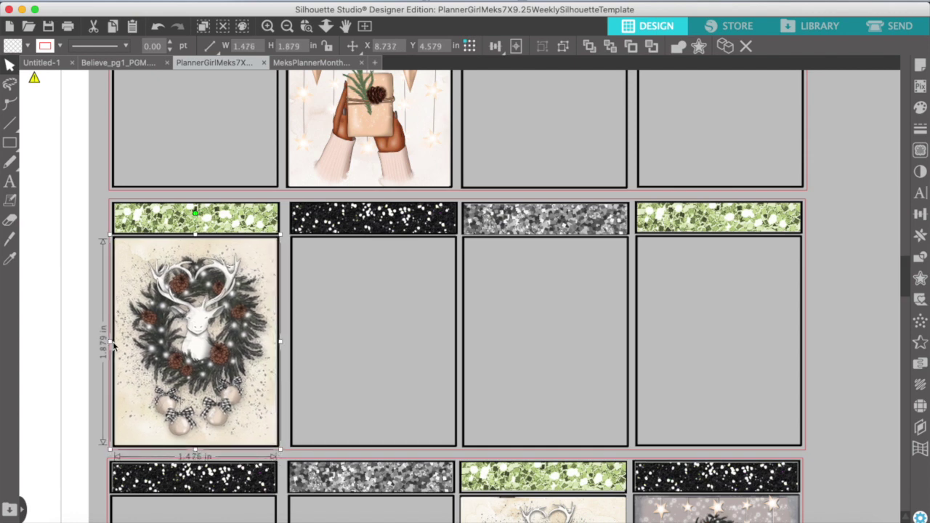
left_click(340, 349)
- Nudge the fireplace sticker into Saturday's bottom box and trim its width and height to fit the frame
scroll(339, 350, "down", 5)
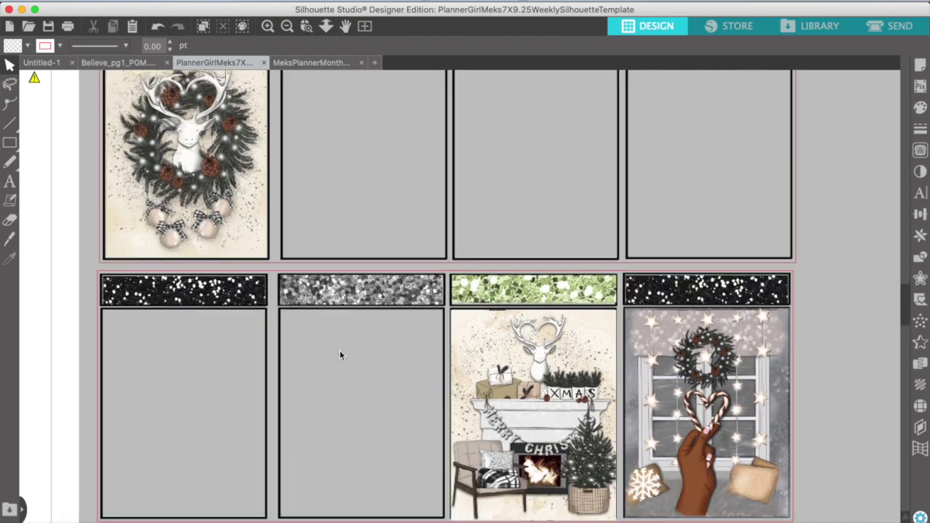
scroll(340, 350, "down", 2)
left_click(512, 356)
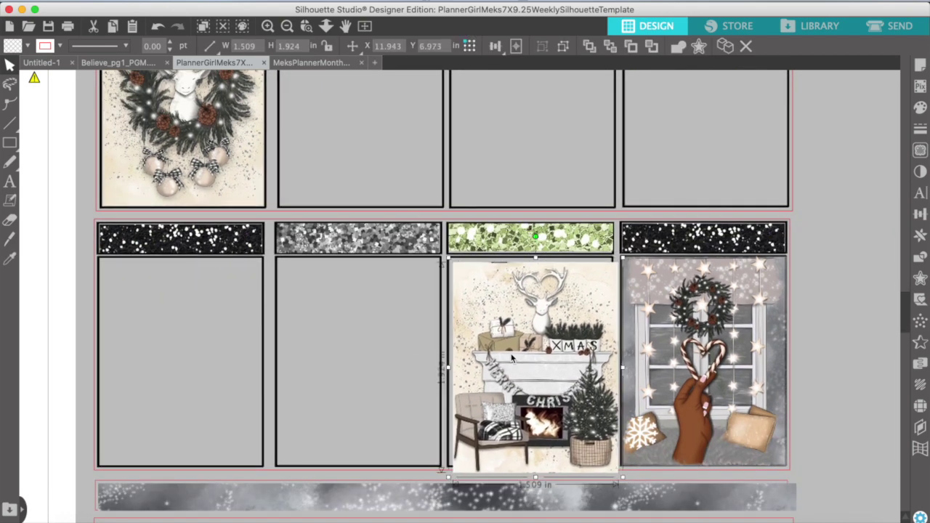
key("Left")
key("Left")
key("Up")
key("Up")
key("Up")
left_click_drag(620, 364, 616, 368)
left_click_drag(531, 472, 531, 469)
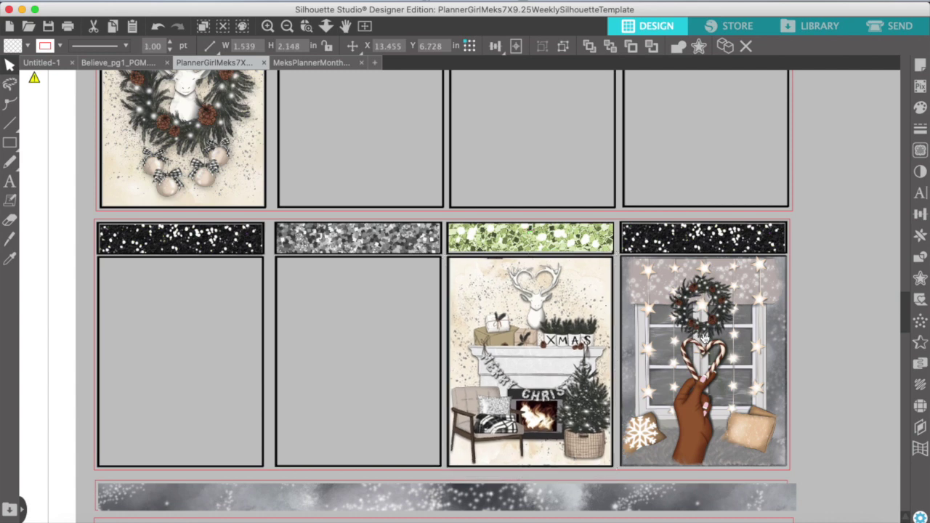
- Pull the candy-cane window sticker out of Sunday's bottom box and put the deer wreath sticker there instead
left_click_drag(703, 338, 338, 385)
left_click_drag(181, 150, 709, 413)
left_click_drag(682, 378, 677, 373)
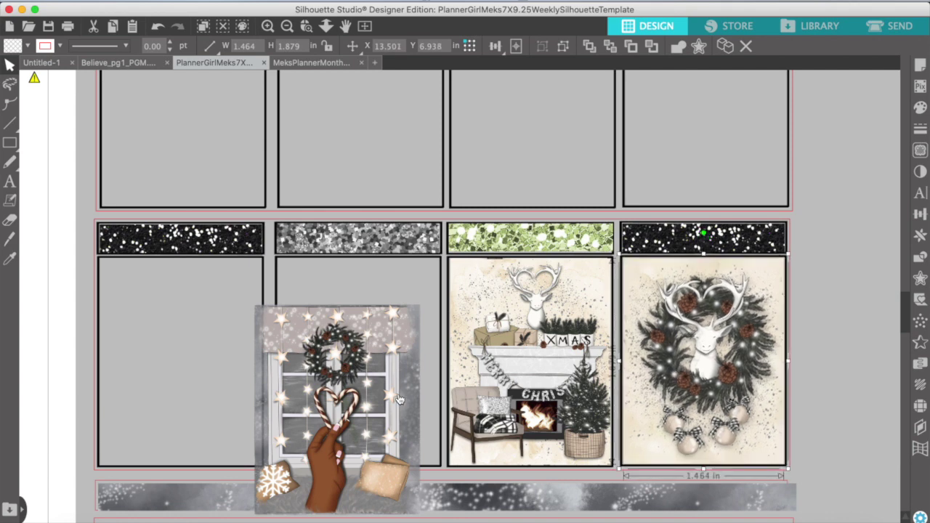
- Place the candy-cane window sticker in Thursday's middle box and resize it to about 1.503 by 2.148 in
left_click_drag(365, 397, 199, 141)
left_click(287, 109)
left_click(287, 26)
left_click(267, 179)
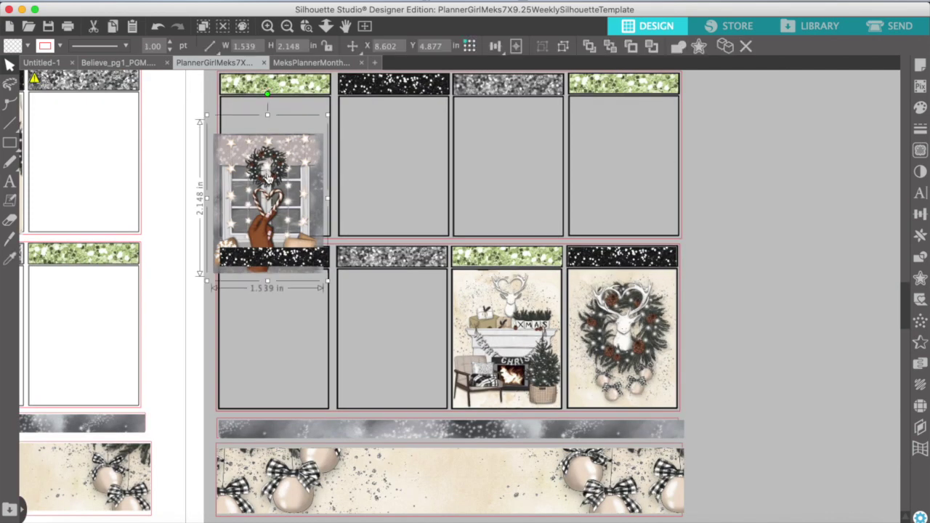
left_click_drag(268, 176, 259, 168)
left_click_drag(336, 166, 333, 164)
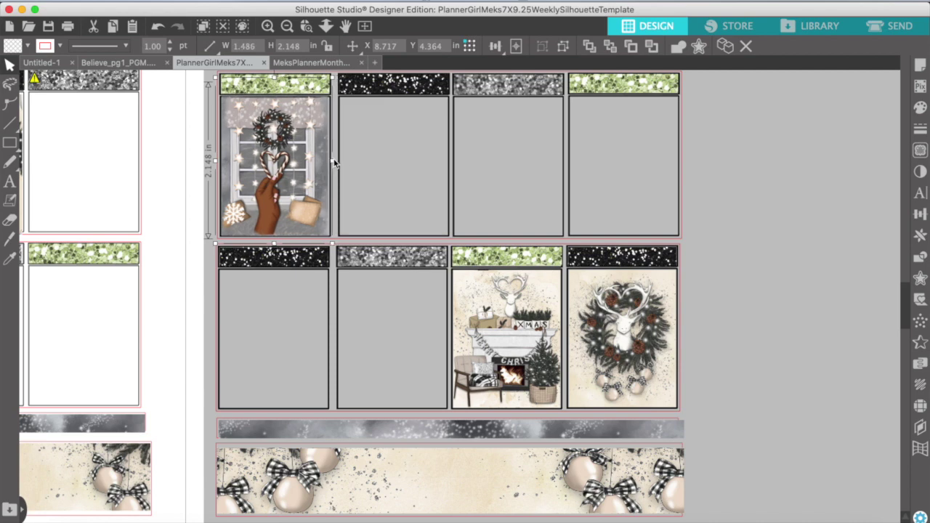
right_click(291, 170)
left_click(347, 460)
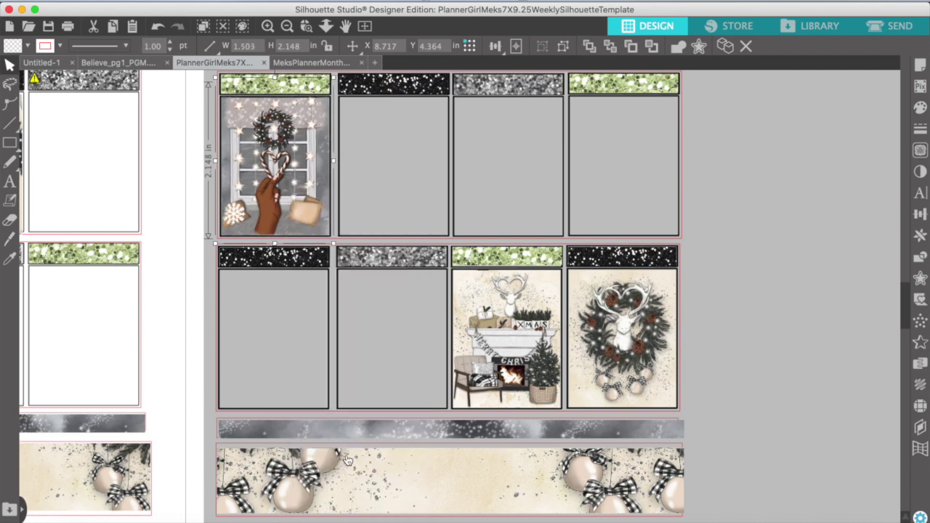
- Nudge Page 2's snowy strip into its narrow row and resize it to about 6.281 by 0.268 in
scroll(282, 313, "up", 2)
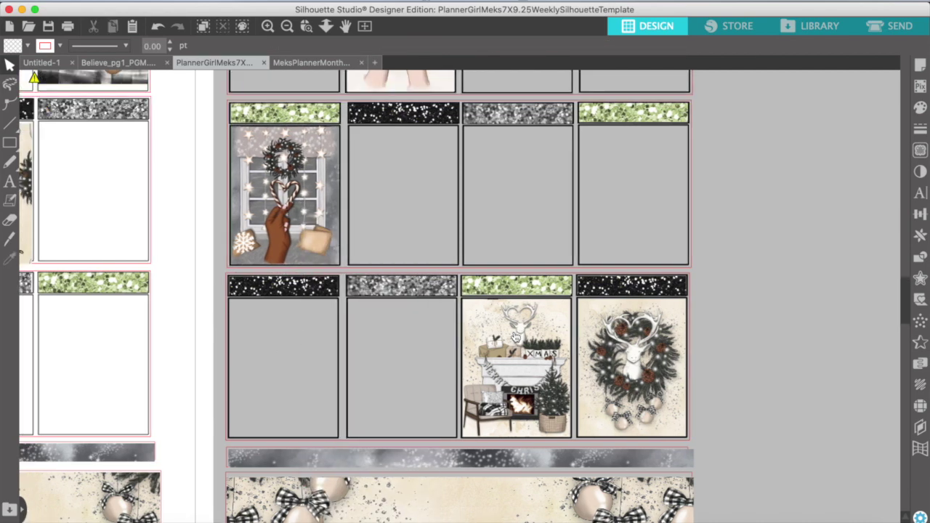
left_click(436, 466)
left_click_drag(436, 461, 443, 458)
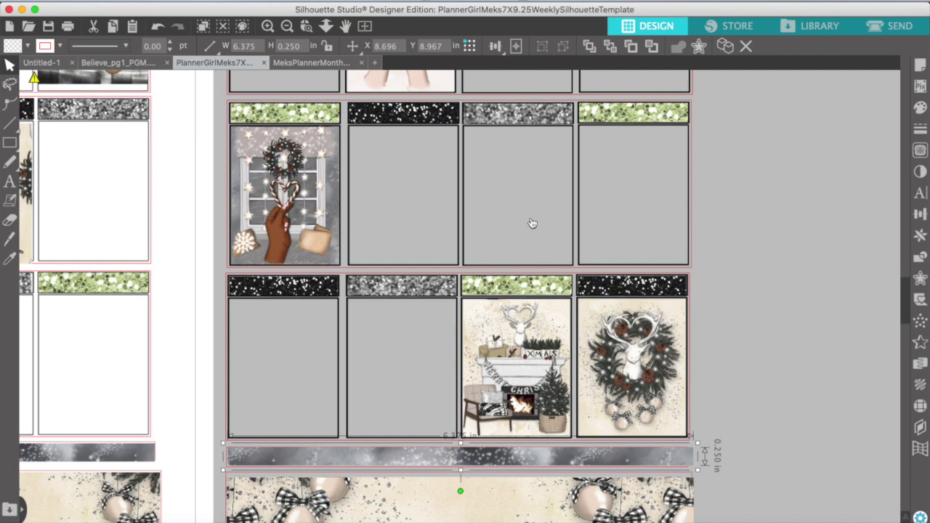
left_click(267, 28)
scroll(825, 371, "down", 2)
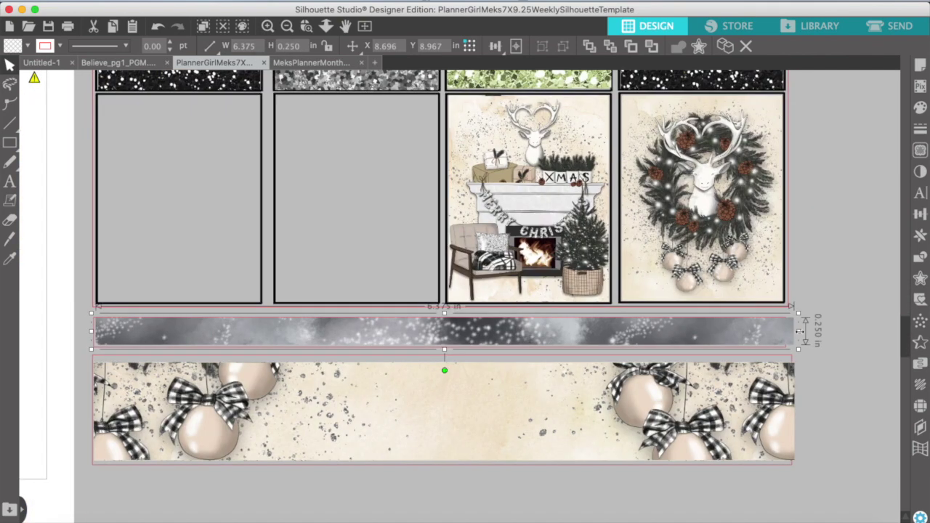
left_click_drag(800, 333, 791, 338)
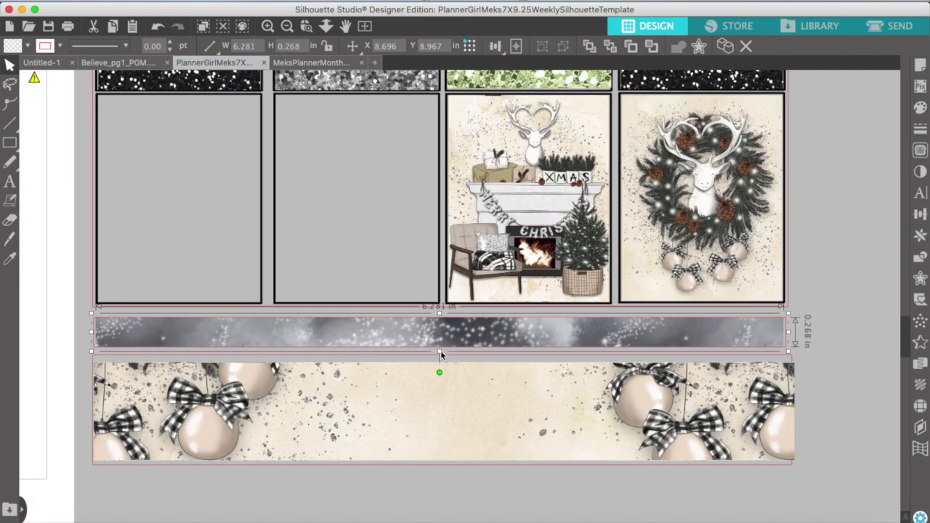
left_click(836, 293)
- Move Page 2's ornament footer up into its outline, then narrow and heighten it to fit
left_click(539, 402)
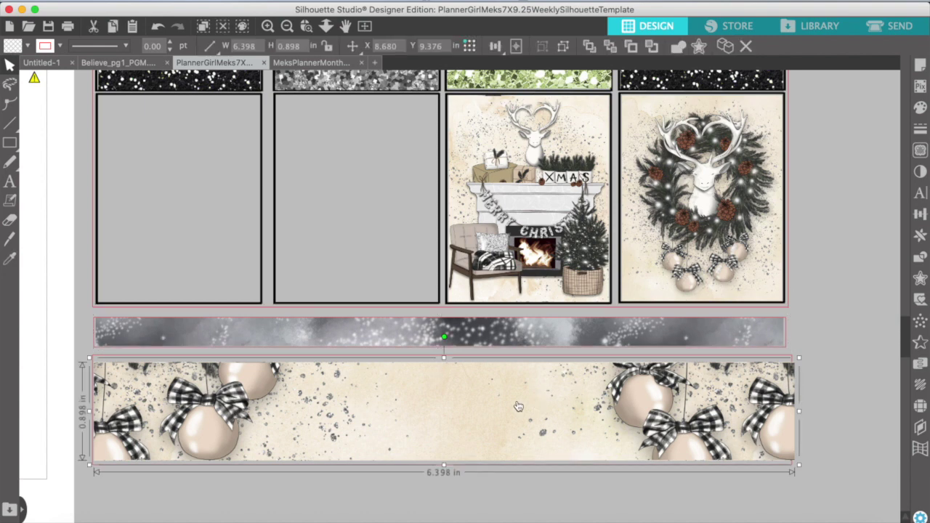
left_click_drag(517, 403, 516, 393)
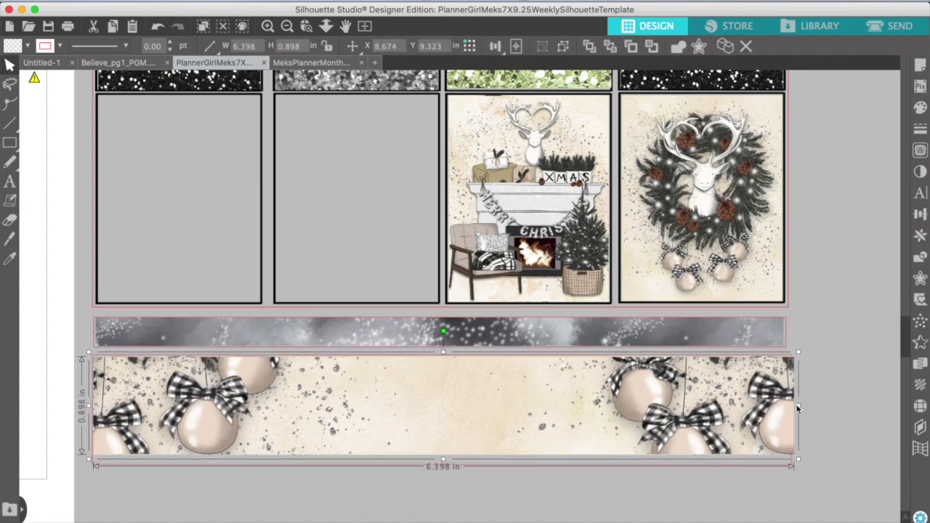
left_click_drag(799, 406, 795, 407)
left_click_drag(441, 461, 444, 468)
left_click(544, 507)
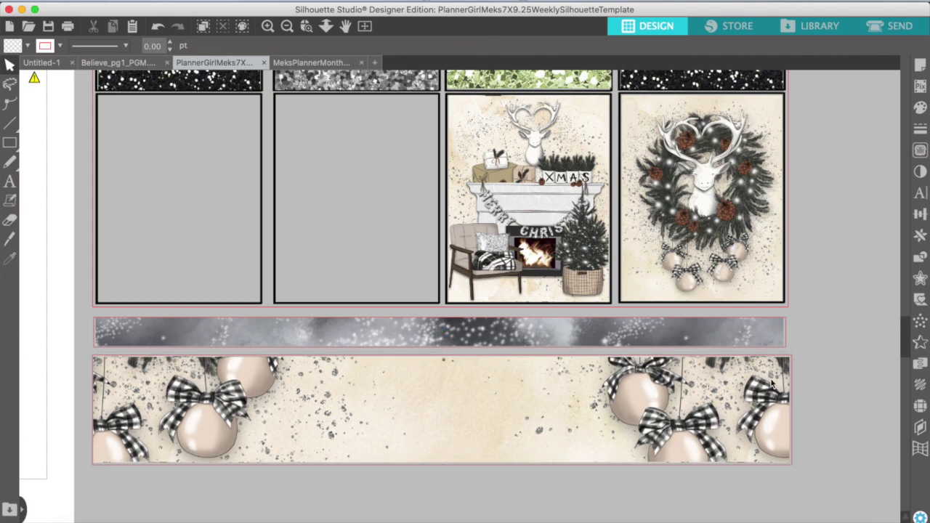
- Move Page 2's snowy strip up slightly and resize it to about 6.304 by 0.262 in to fill its row
left_click(683, 331)
mouse_move(683, 331)
left_mouse_down()
mouse_move(688, 324)
mouse_move(681, 326)
left_mouse_up()
left_click(828, 366)
left_click(769, 336)
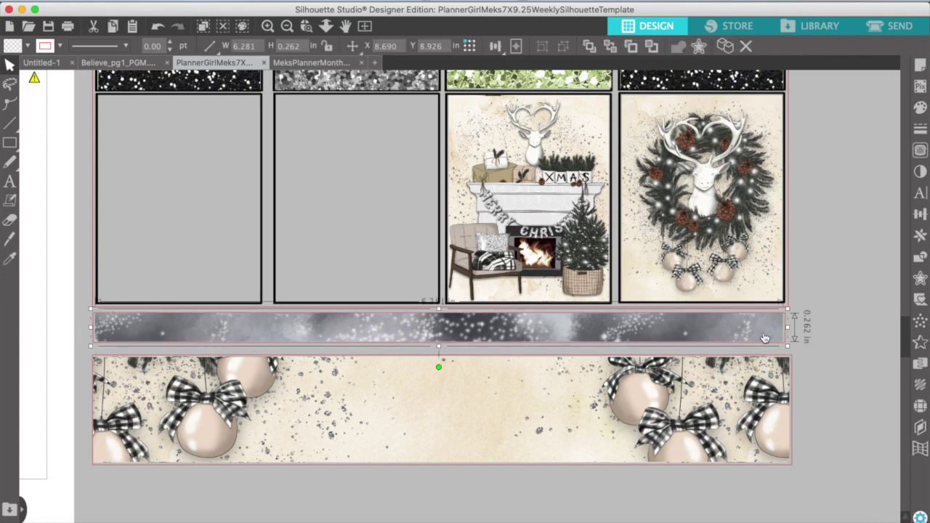
key("Delete")
left_click(740, 331)
left_click(803, 326)
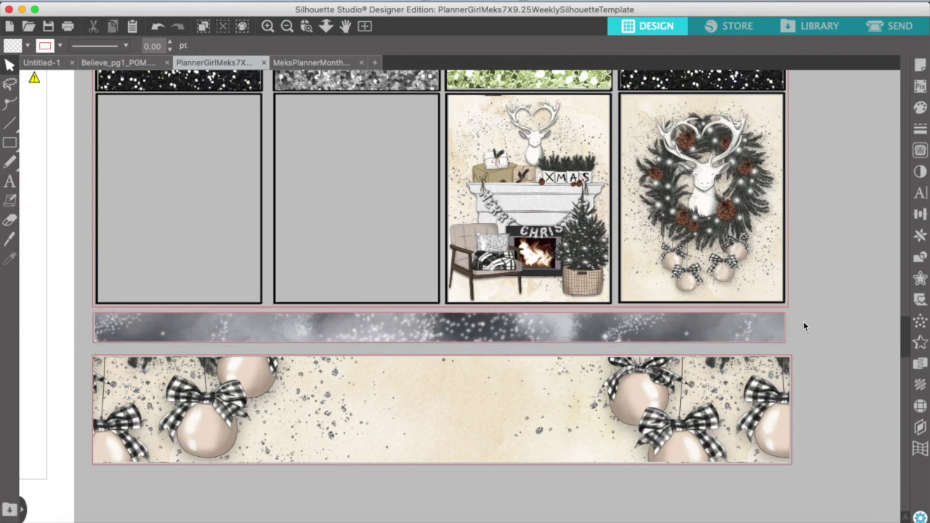
left_click(148, 330)
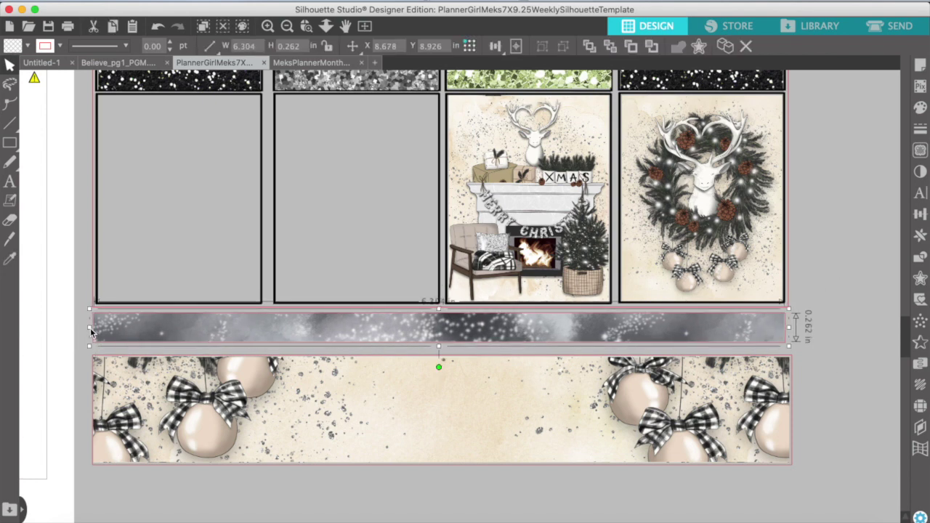
left_click(811, 444)
- Shrink the 15 date dot on the Tuesday header to about 0.230 by 0.228 in
left_click(287, 26)
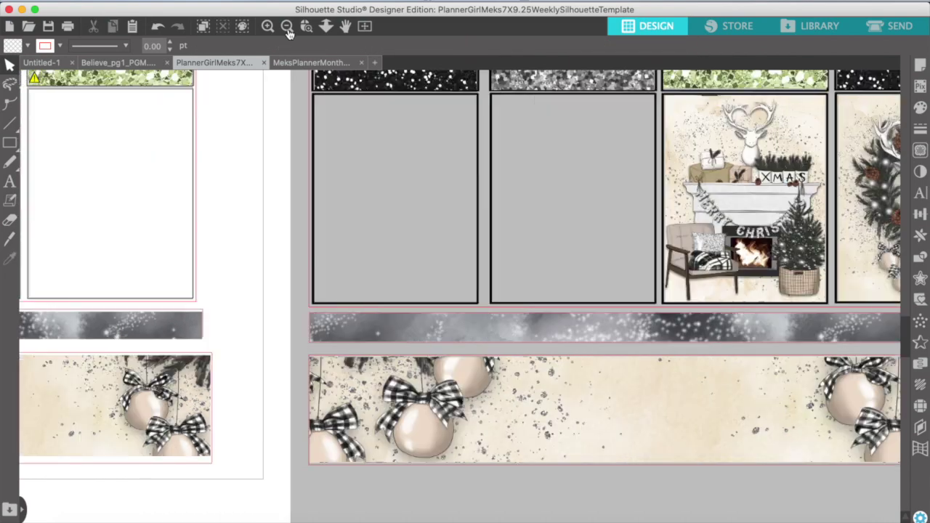
left_click(287, 26)
left_click_drag(528, 225, 512, 258)
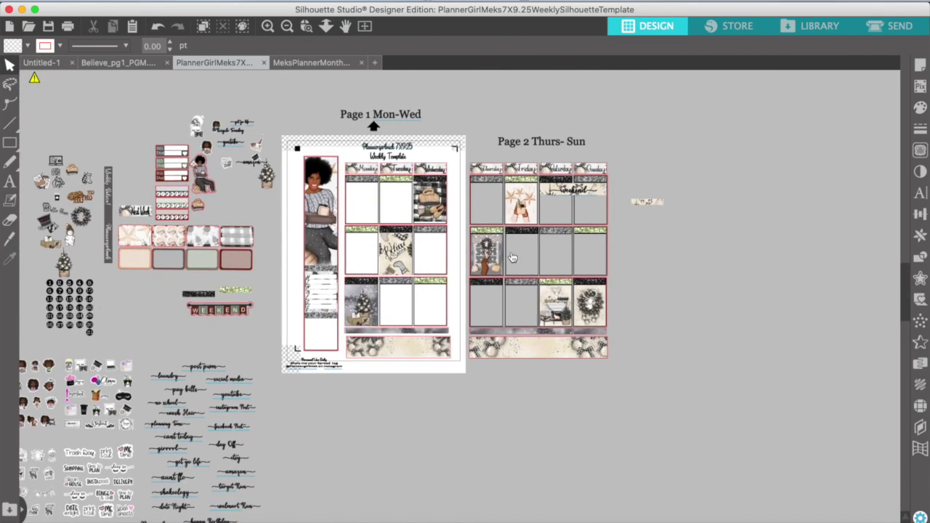
scroll(547, 338, "up", 1)
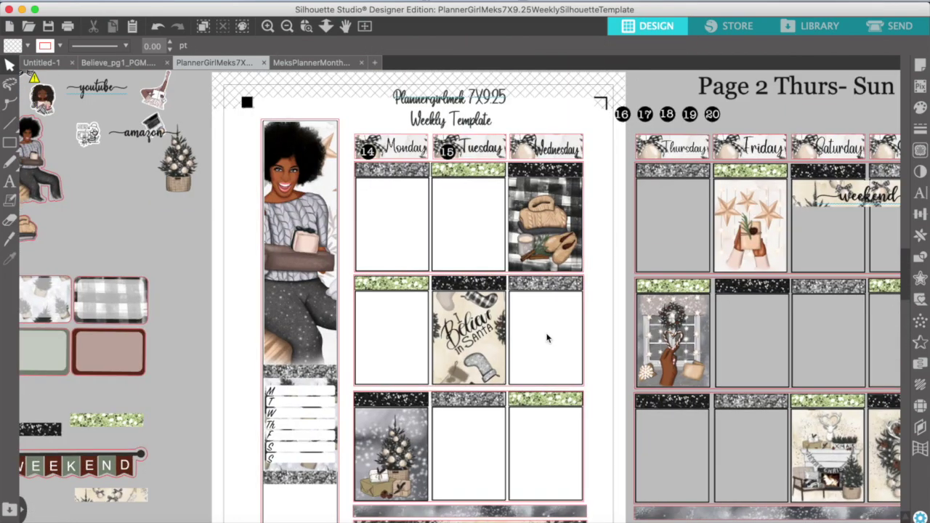
scroll(546, 338, "right", 2)
scroll(546, 338, "down", 3)
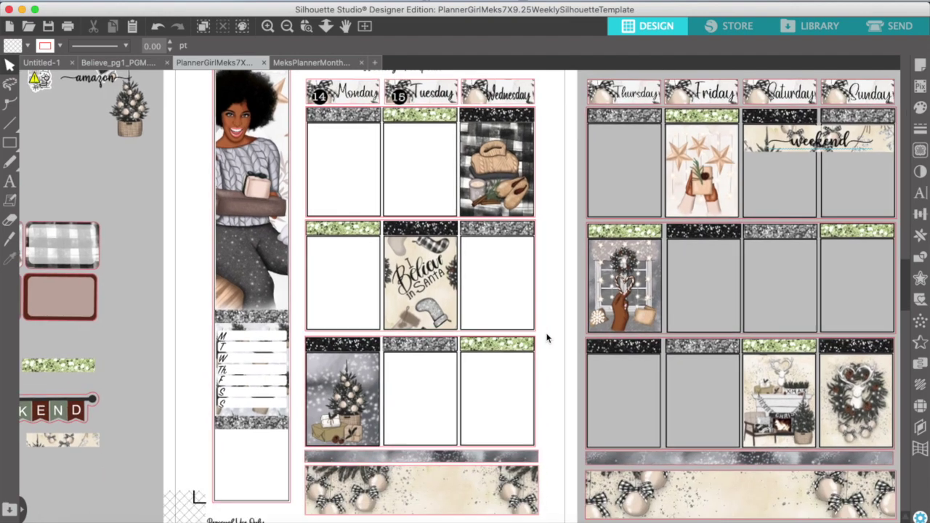
scroll(547, 338, "up", 2)
scroll(547, 337, "up", 4)
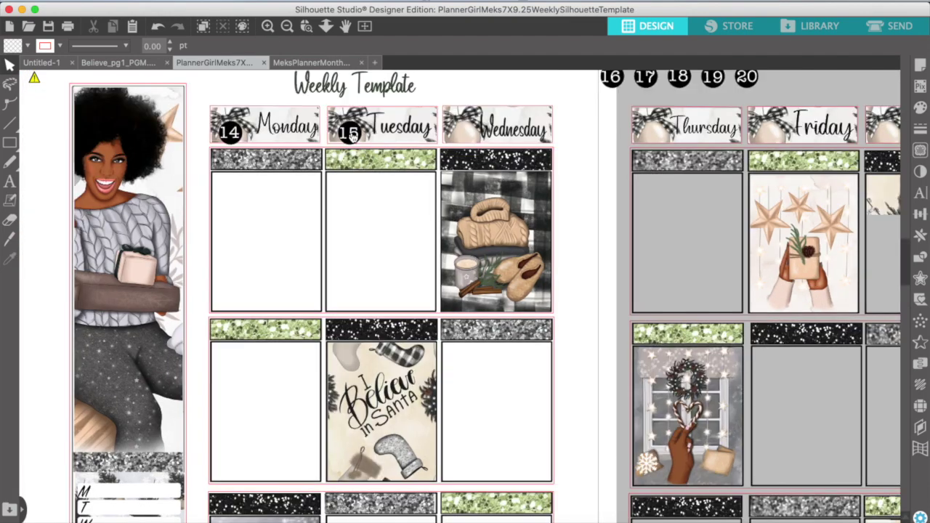
left_click(350, 134)
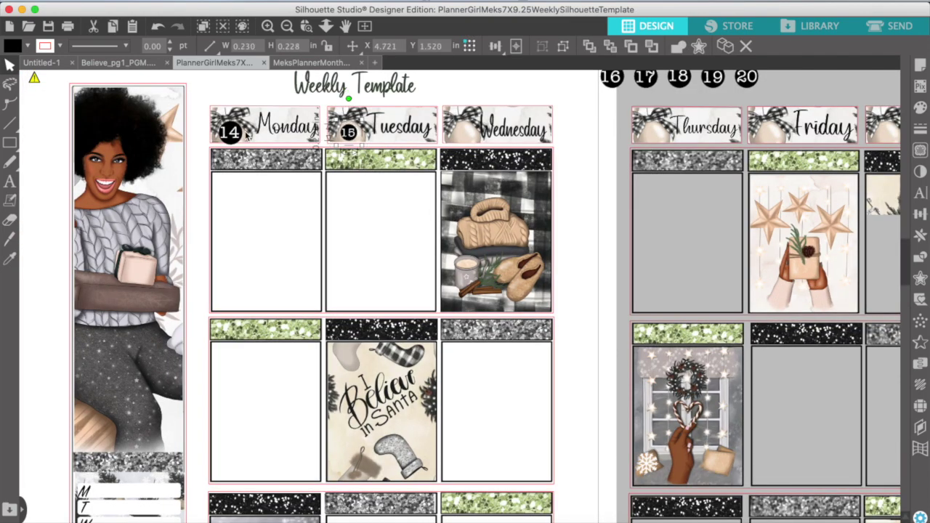
- Resize the 14 date dot on the Monday header to about 0.261 by 0.258 in and place the 16 dot on Wednesday's header
left_click_drag(246, 126, 232, 135)
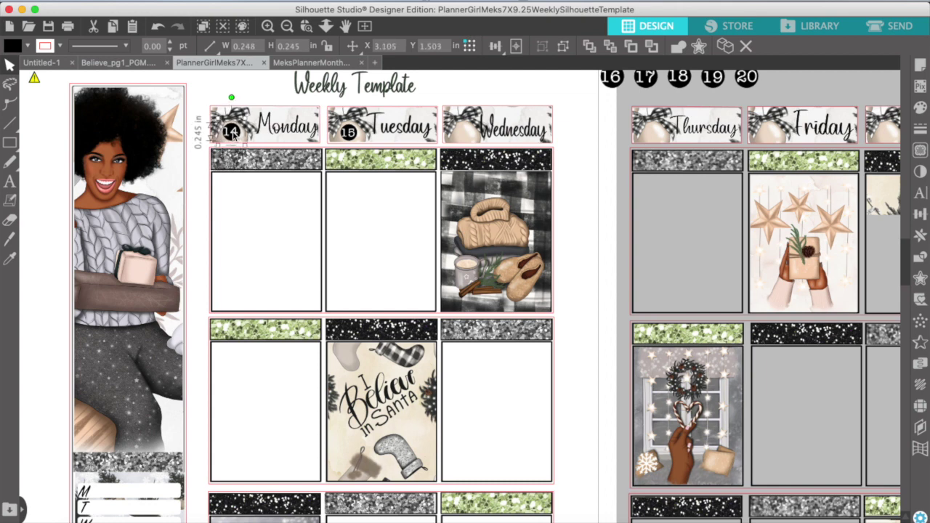
left_click_drag(612, 86, 465, 135)
right_click(542, 89)
left_click(595, 362)
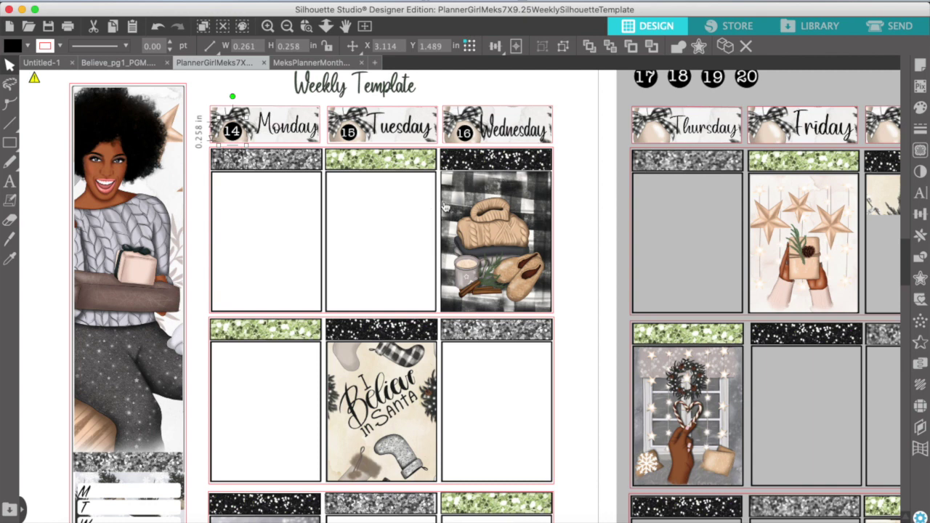
- Ungroup the 17 to 20 date dots and undo the stray edit to the 17 dot
scroll(571, 255, "right", 4)
scroll(572, 255, "up", 1)
left_click(508, 115)
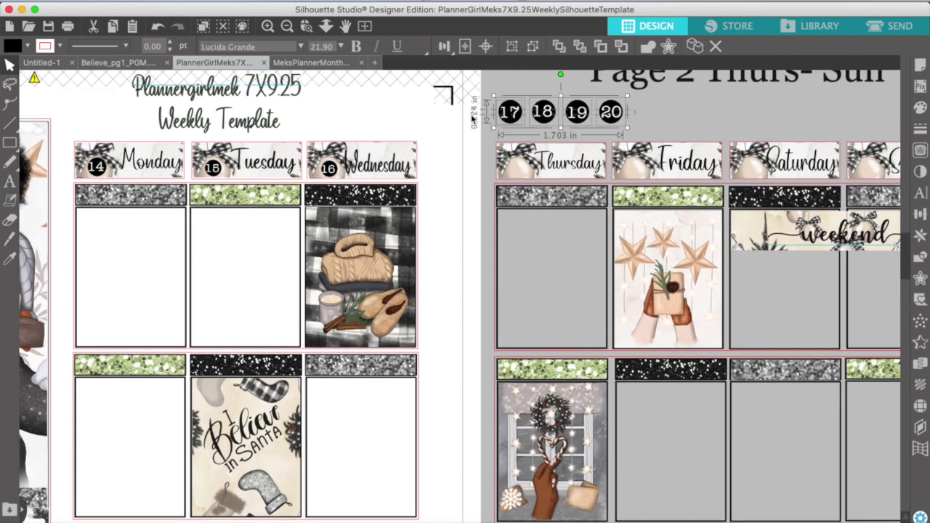
right_click(513, 115)
left_click(566, 366)
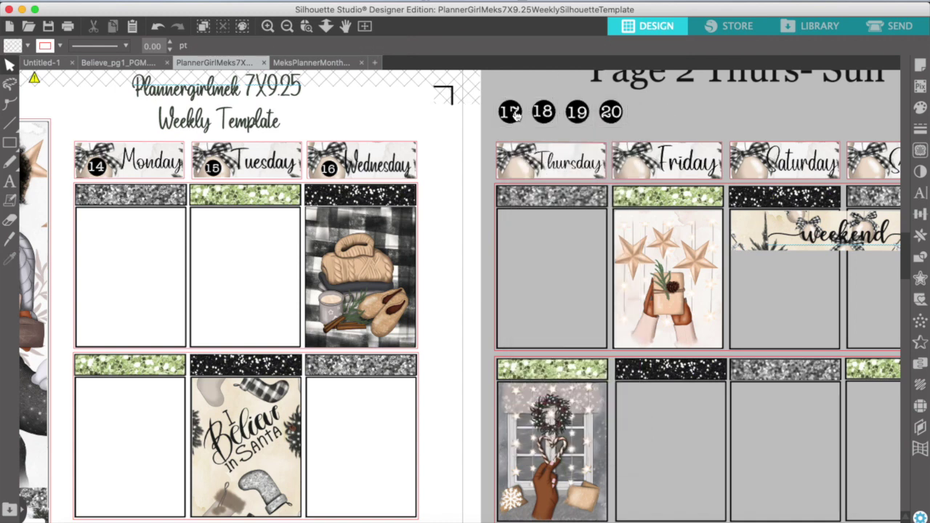
left_click_drag(494, 132, 500, 131)
left_click(157, 27)
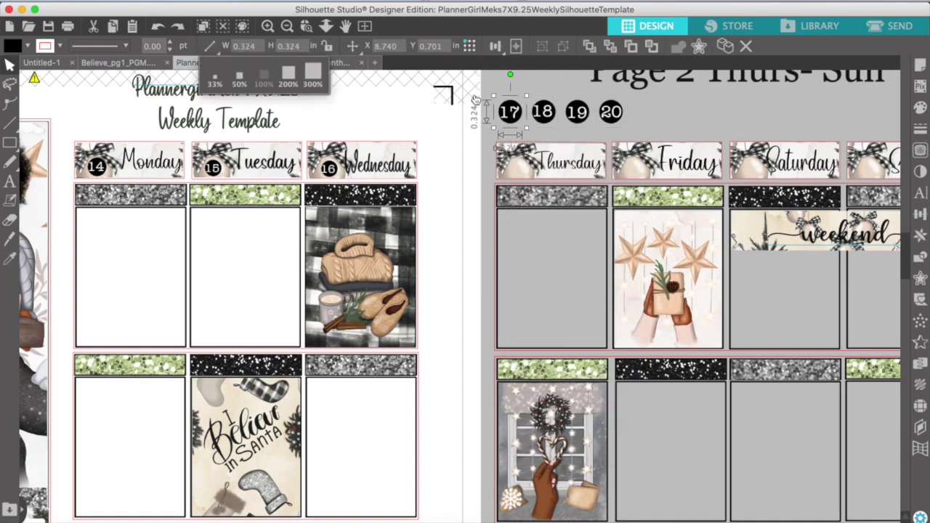
- Group the 17 numeral with its black circle
scroll(527, 157, "up", 2)
scroll(527, 156, "right", 2)
left_click(602, 145)
right_click(471, 147)
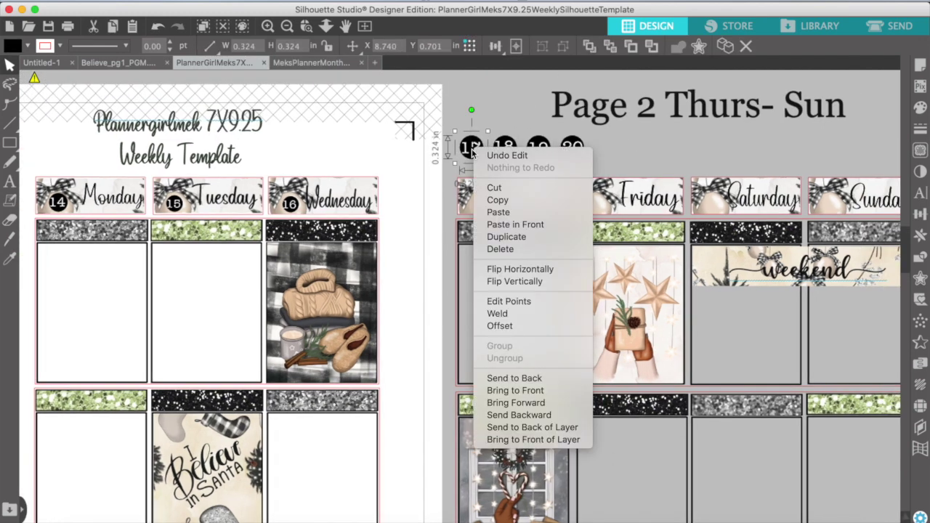
left_click(497, 116)
left_click(497, 116)
left_click(471, 150)
right_click(471, 150)
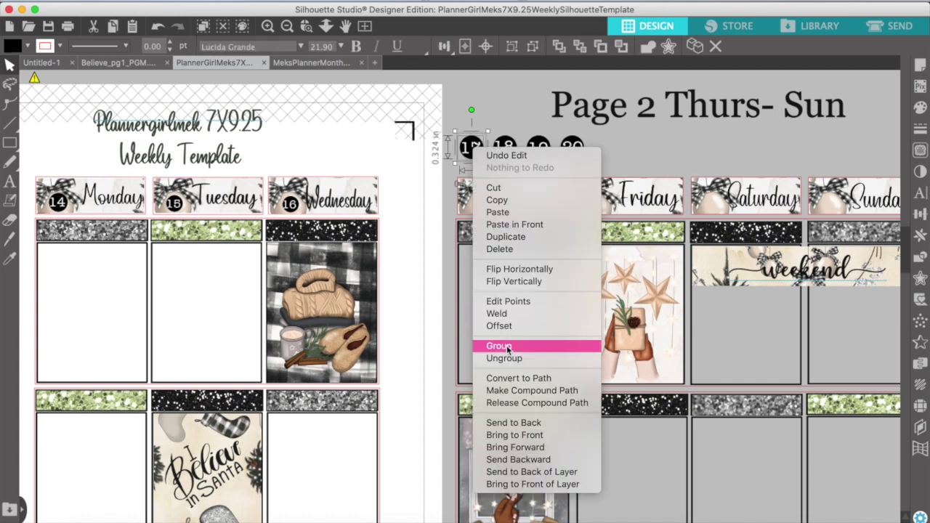
left_click(506, 345)
- Place the 17 date dot on the Thursday header at about 0.258 by 0.258 in and the 18 dot on the Friday header
left_click_drag(472, 150, 493, 218)
left_click_drag(474, 200, 477, 203)
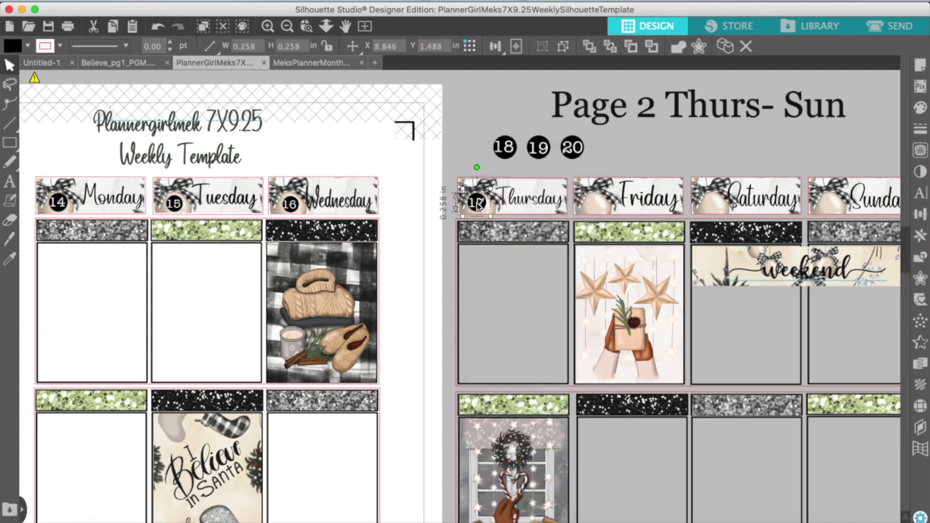
left_click(505, 147)
left_click_drag(505, 146, 609, 192)
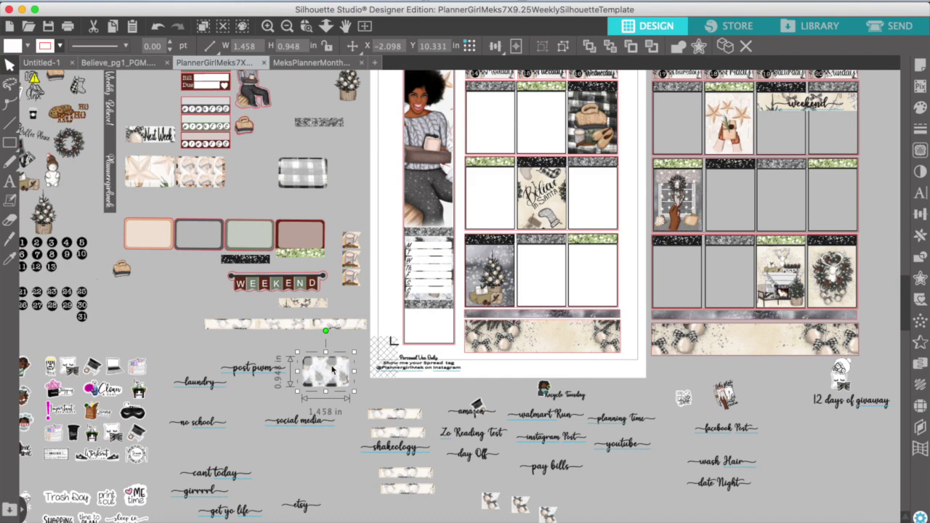
- Place the tree-patterned box in the lower part of Monday's first box and lay the Reading Test script over it
left_click_drag(333, 370, 497, 136)
left_click_drag(473, 437, 496, 131)
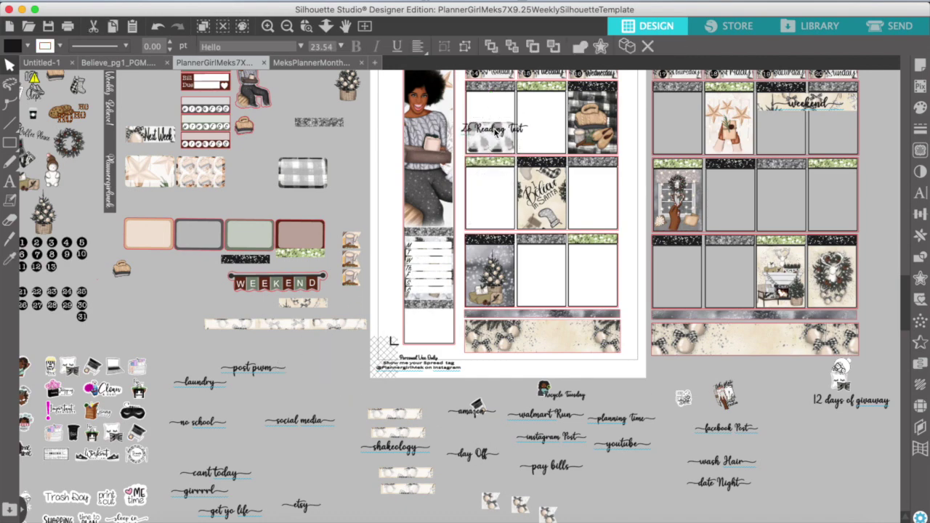
- Shrink the Reading Test script, tilt it upward and shift it toward the upper-left corner of Monday's patterned box
left_click(268, 27)
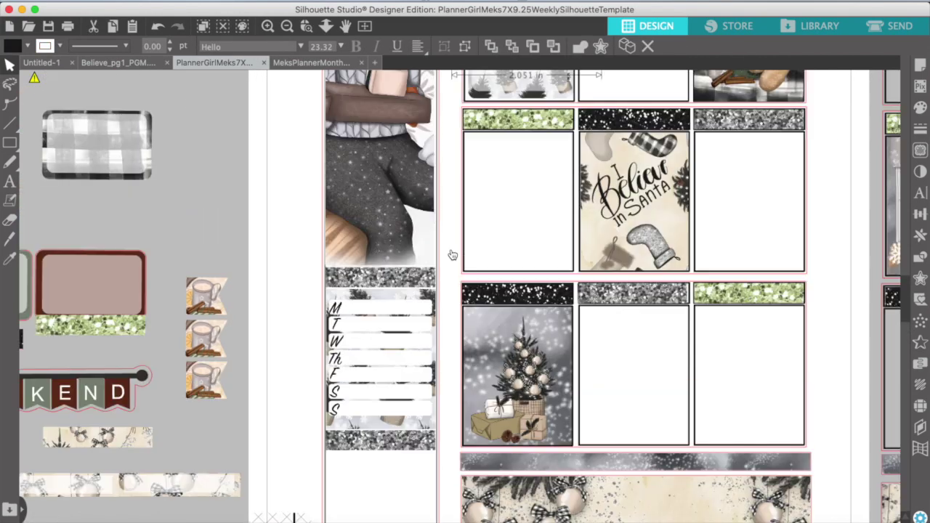
scroll(531, 230, "up", 6)
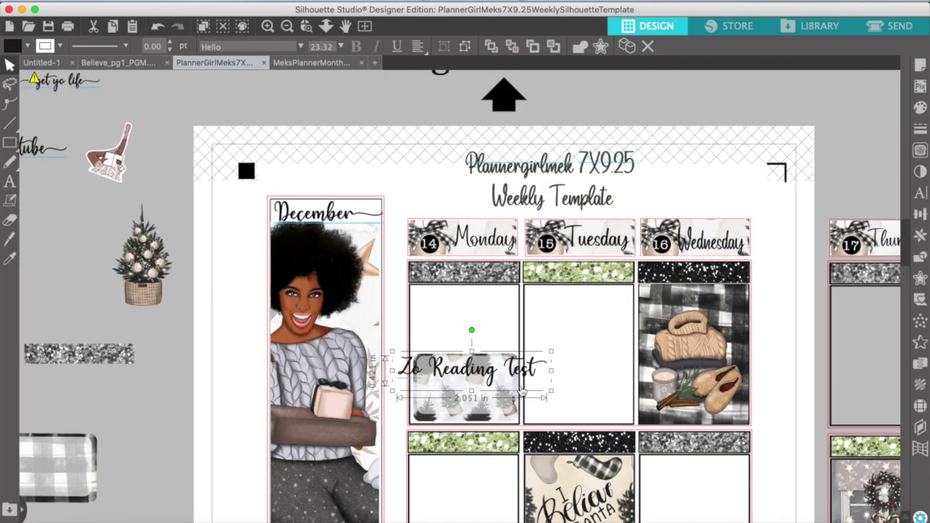
left_click(473, 236)
scroll(669, 168, "down", 1)
left_click(452, 336)
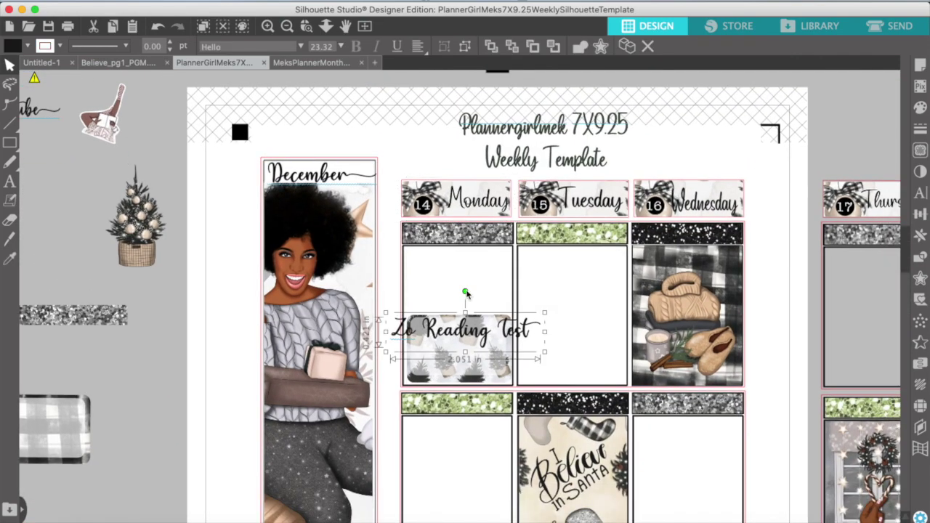
left_click_drag(469, 296, 442, 294)
left_click_drag(526, 280, 495, 299)
left_click(560, 332)
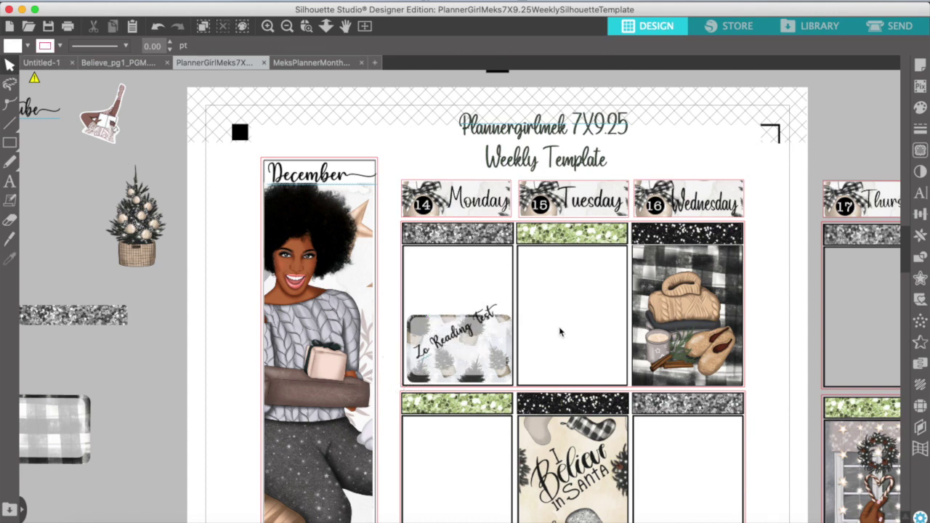
left_click_drag(458, 339, 449, 334)
left_click(501, 399)
- Move the Recycle Tuesday sticker into the upper part of Tuesday's first box
scroll(487, 371, "down", 10)
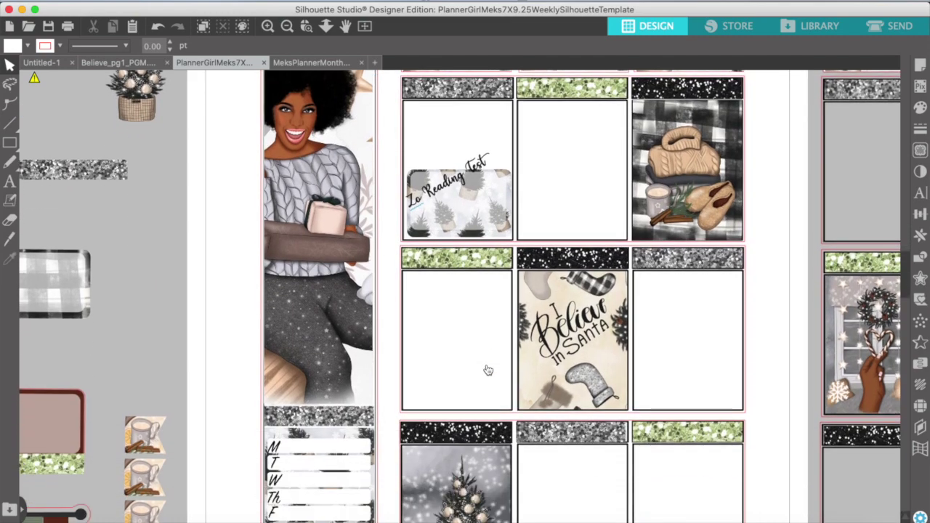
scroll(370, 332, "down", 5)
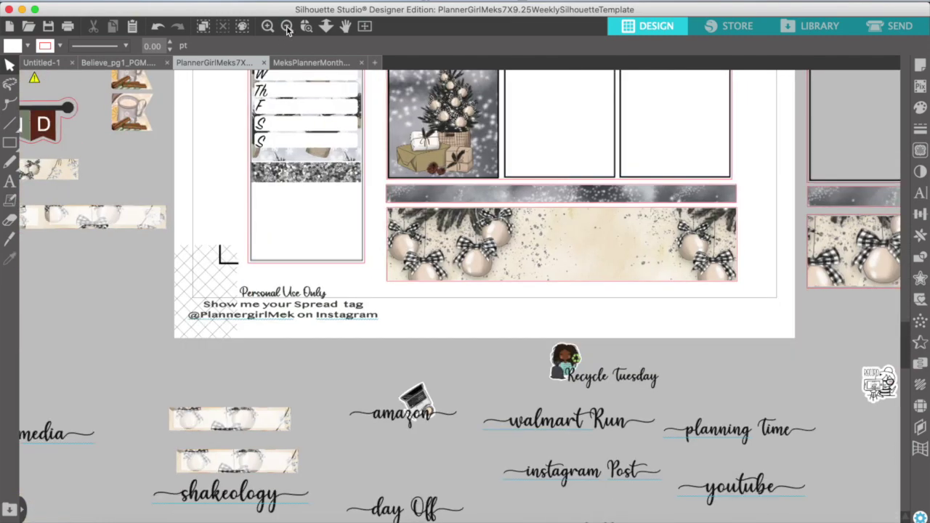
left_click(287, 28)
left_click(287, 27)
scroll(354, 200, "up", 2)
left_click_drag(433, 502, 468, 98)
left_click_drag(504, 392, 485, 115)
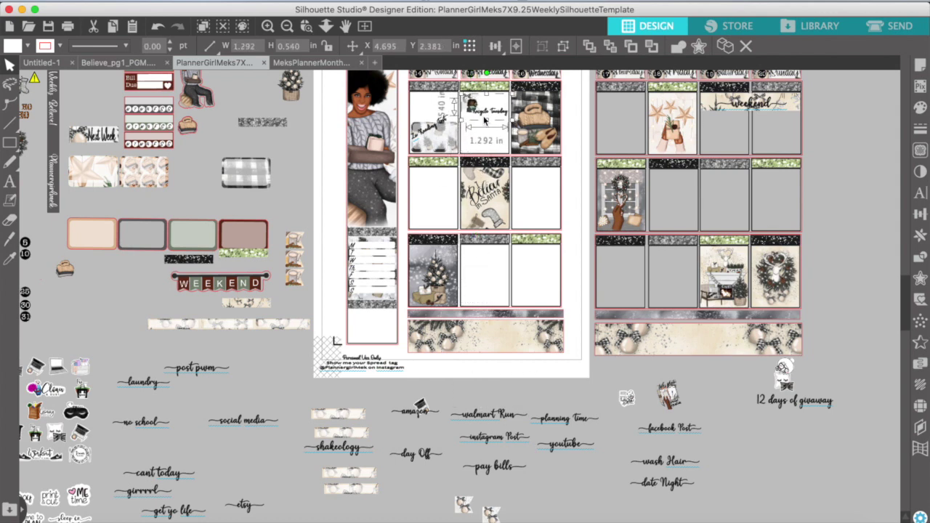
left_click(485, 128)
- Lay an ornament strip and the walmart Run script across the base of Tuesday's third box and group them
left_click_drag(359, 418, 492, 304)
left_click(497, 415)
left_click(466, 398, "shift")
right_click(479, 399)
left_click(535, 406)
left_click(530, 282)
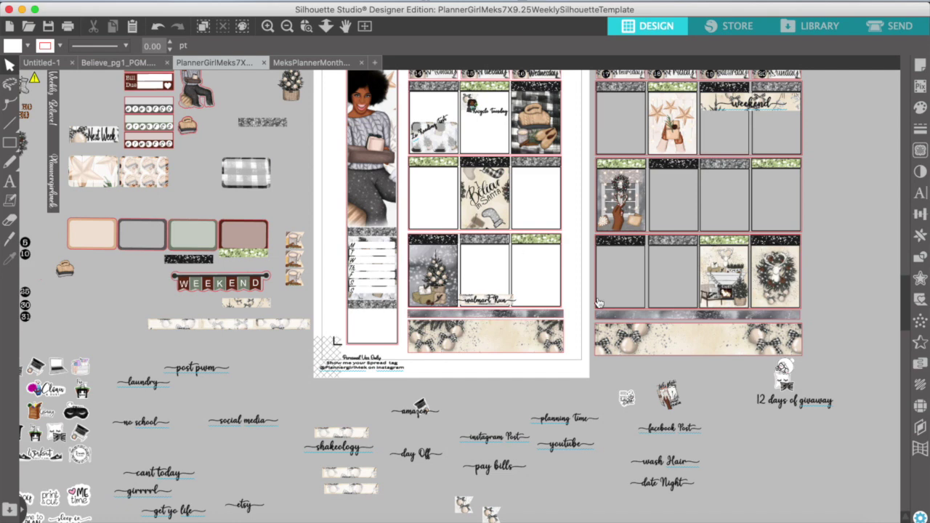
- Narrow the walmart Run label to about 1.493 by 0.365 in and nudge it down inside Tuesday's third box
left_click(268, 28)
left_click(267, 27)
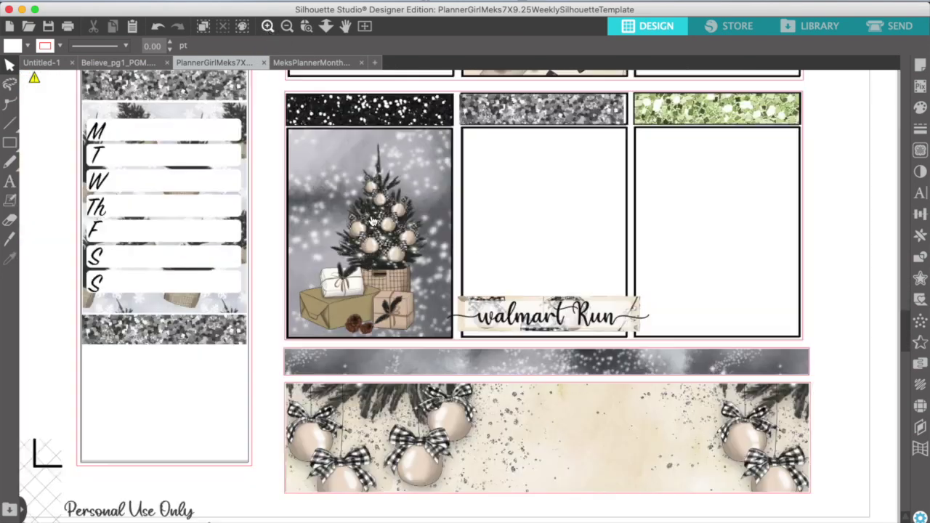
left_click(502, 315)
left_click_drag(655, 316, 634, 321)
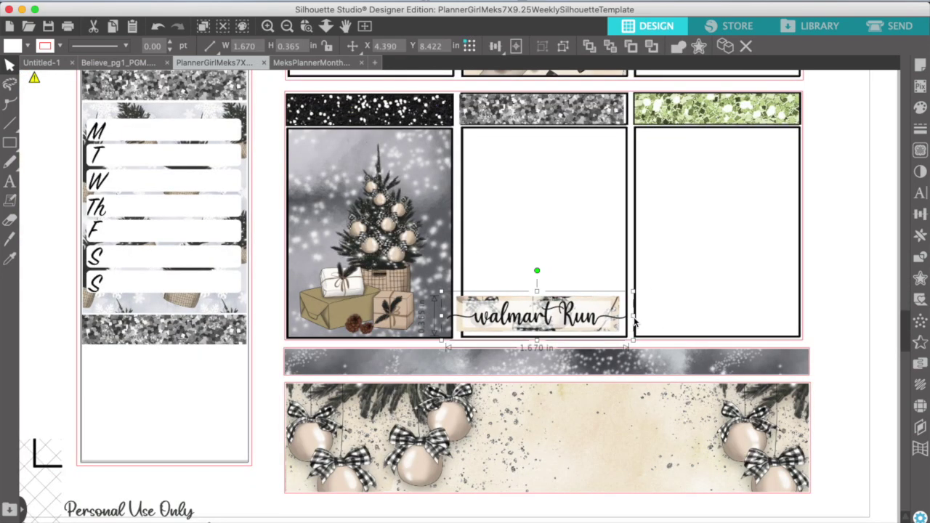
left_click_drag(442, 316, 457, 316)
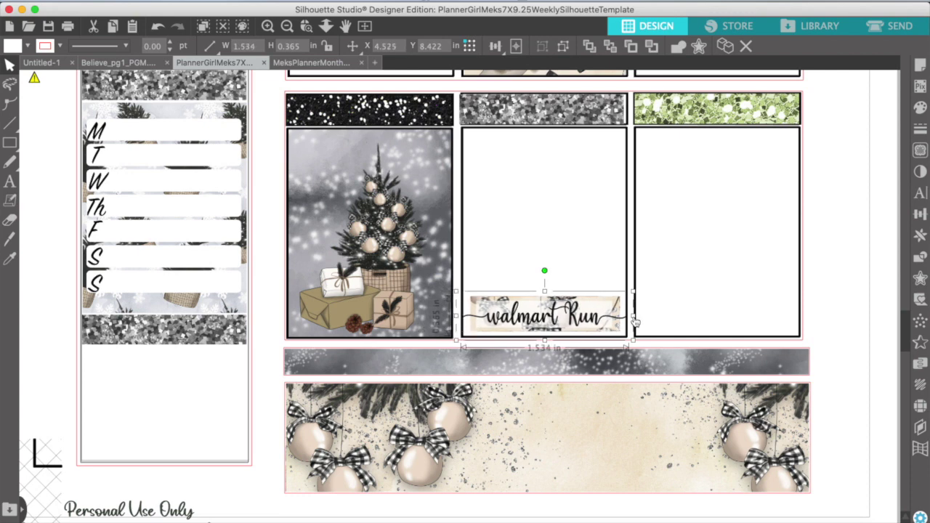
left_click_drag(632, 321, 629, 320)
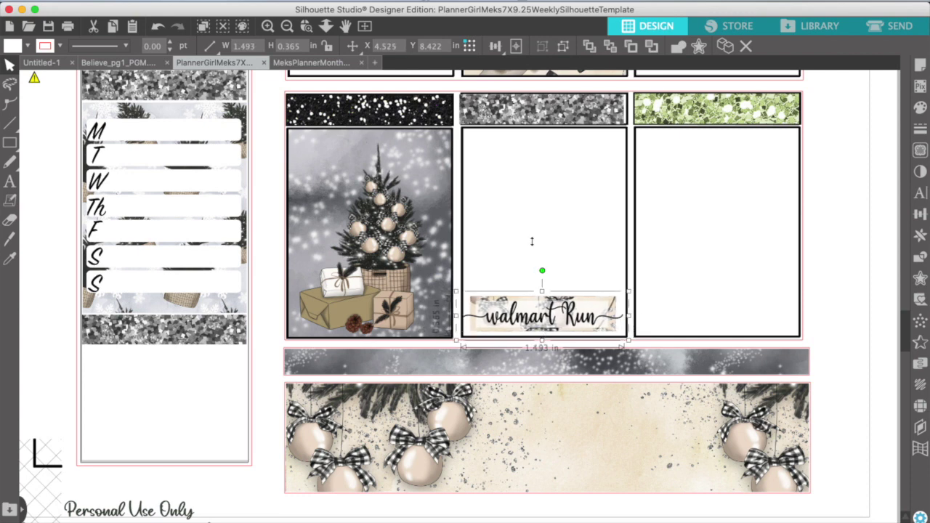
left_click_drag(530, 314, 532, 321)
left_click(560, 243)
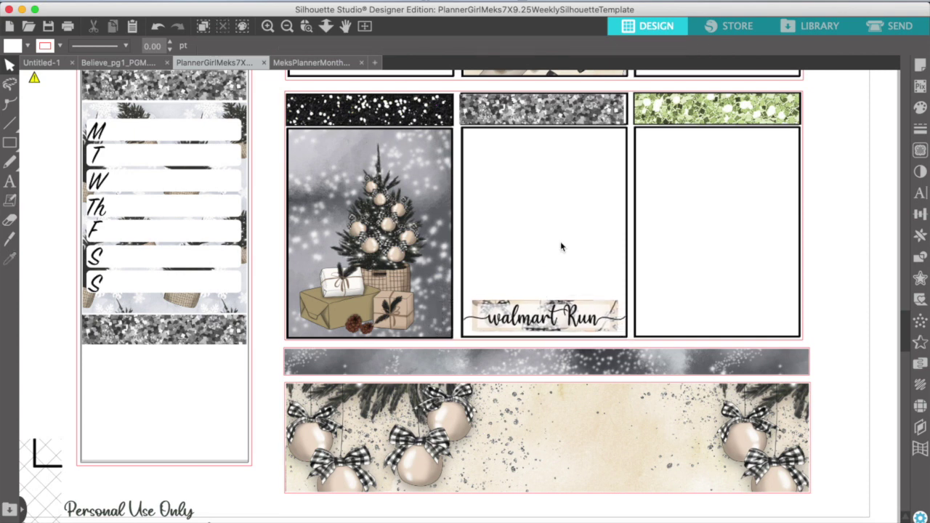
- Place the amazon laptop script near the base of Monday's second box, slightly narrowed, and the Record sticker above it
scroll(561, 245, "down", 5)
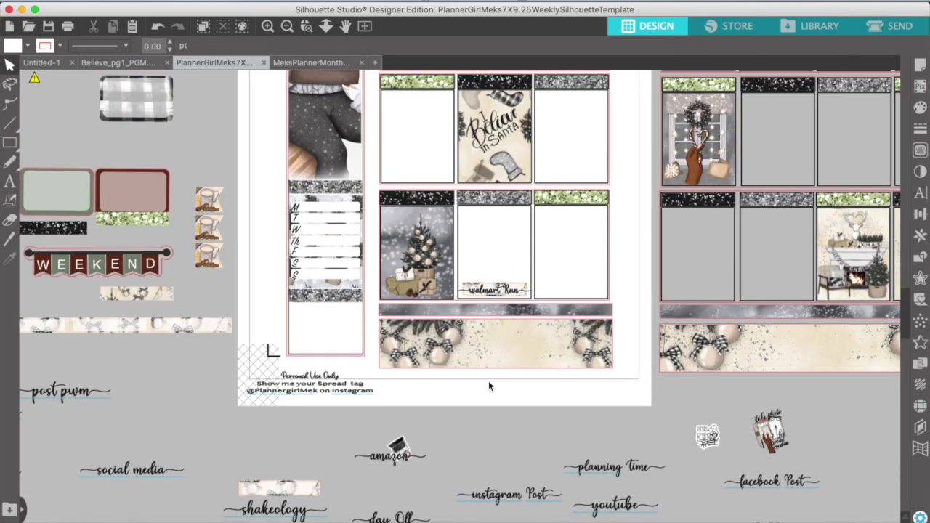
scroll(489, 386, "up", 1)
left_click(313, 496)
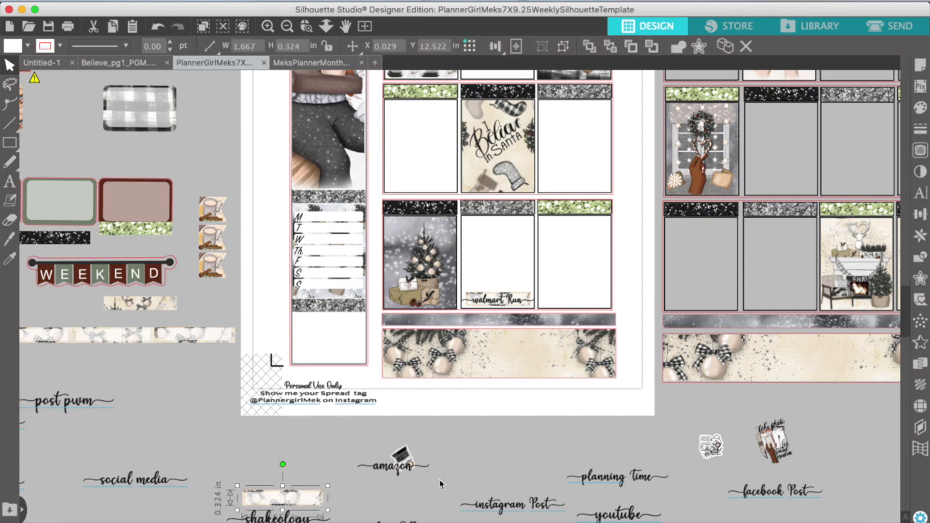
left_click_drag(398, 463, 430, 136)
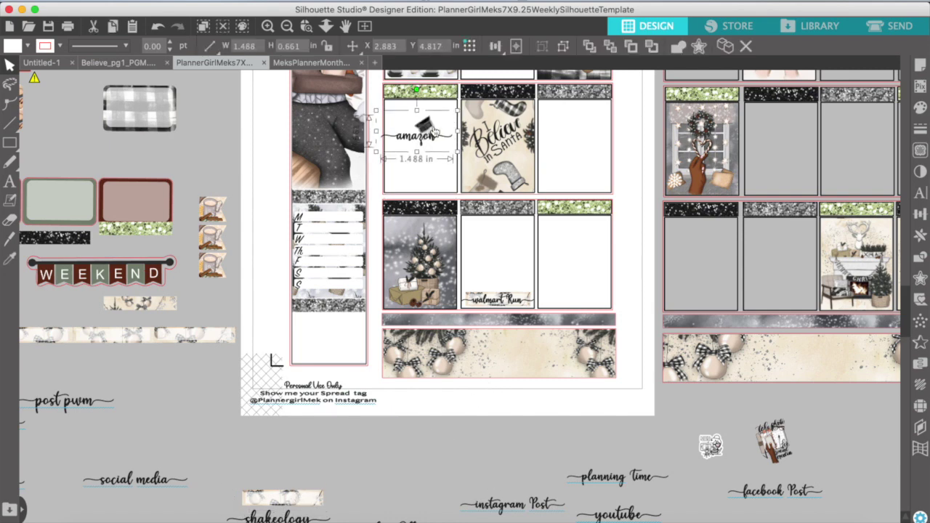
left_click_drag(435, 133, 438, 139)
left_click_drag(379, 138, 385, 139)
left_click_drag(460, 139, 430, 168)
left_click_drag(704, 438, 405, 128)
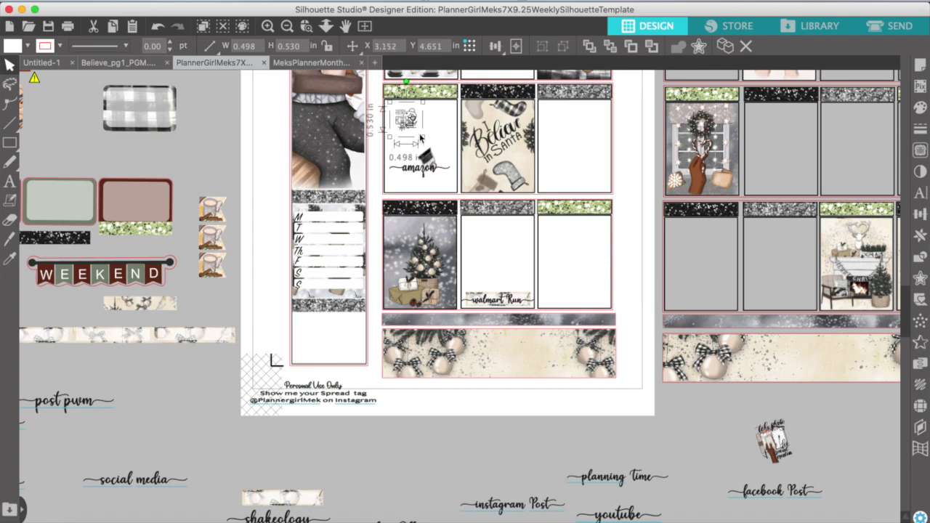
- Fit an ornament strip across the base of Monday's second box at about 1.458 by 0.284 in
left_click_drag(283, 498, 396, 404)
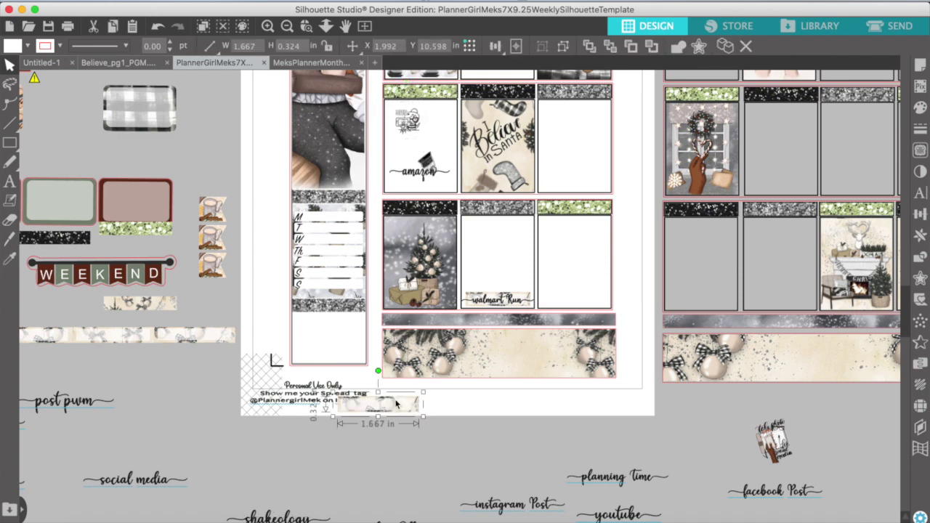
scroll(396, 405, "down", 3)
scroll(396, 404, "up", 2)
left_click_drag(383, 364, 377, 136)
left_click_drag(459, 136, 453, 133)
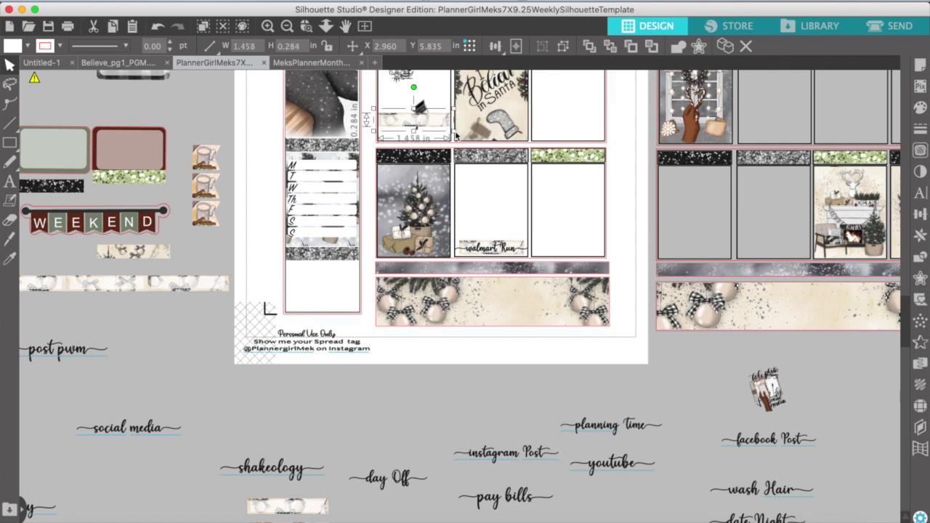
- Put the ornament strip behind the amazon script and set a duplicate strip between Tuesday's and Wednesday's third boxes
right_click(434, 122)
left_click(469, 393)
scroll(407, 201, "up", 2)
right_click(401, 165)
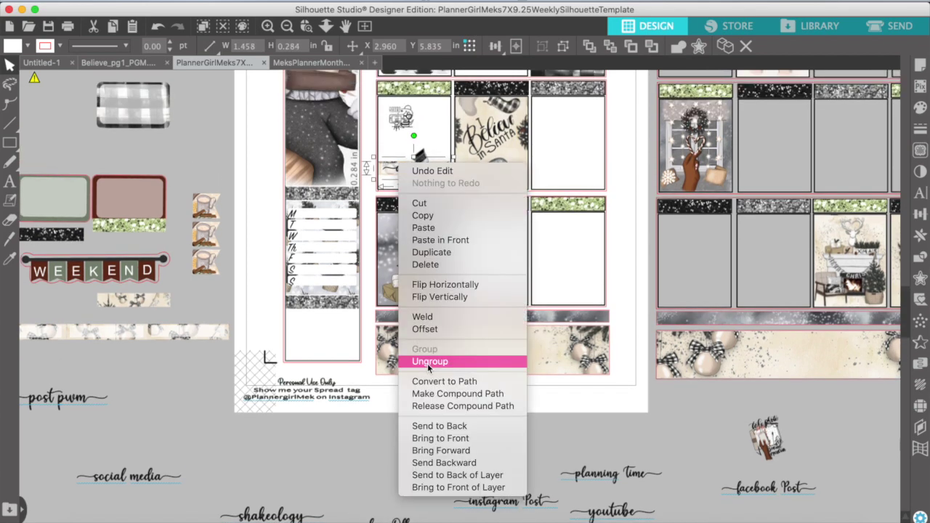
left_click(442, 358)
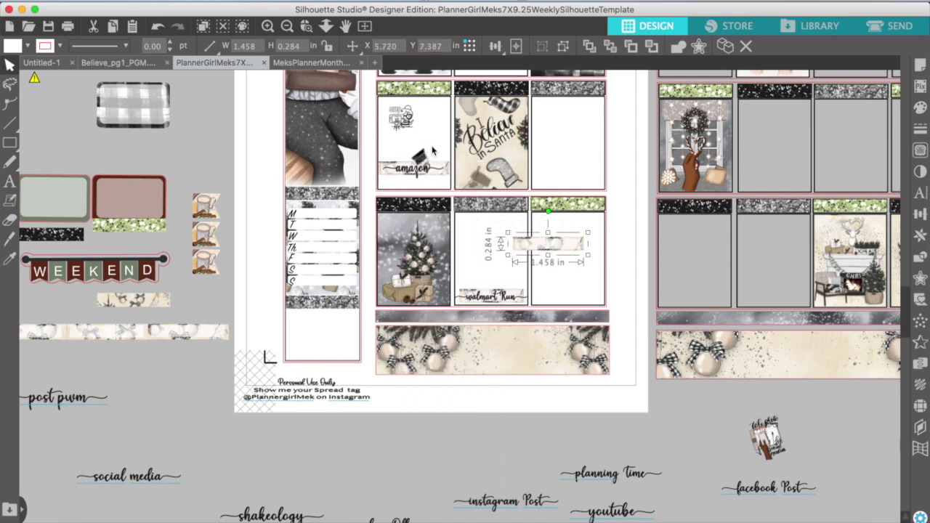
- Examine up close how the amazon script, its strip and the Record sticker sit in Monday's second box
left_click_drag(411, 175, 412, 183)
left_click(268, 26)
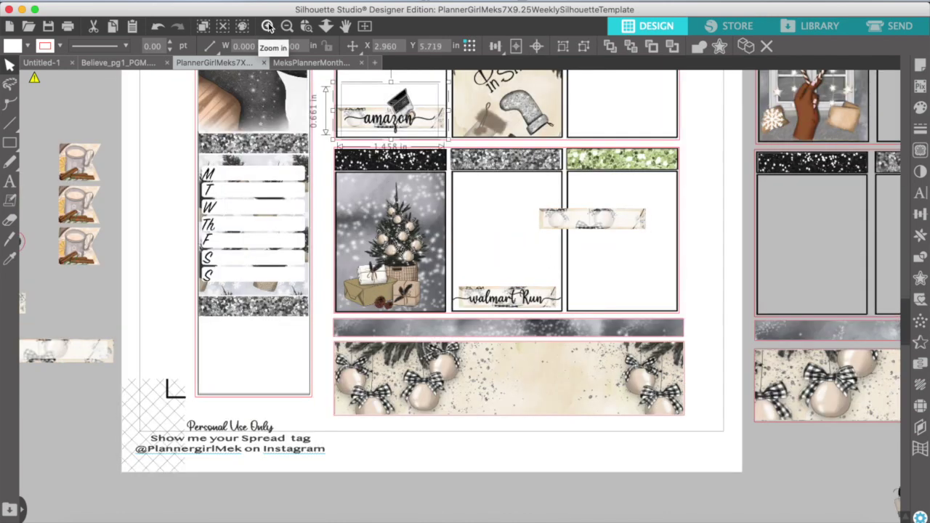
left_click(267, 26)
left_click(268, 26)
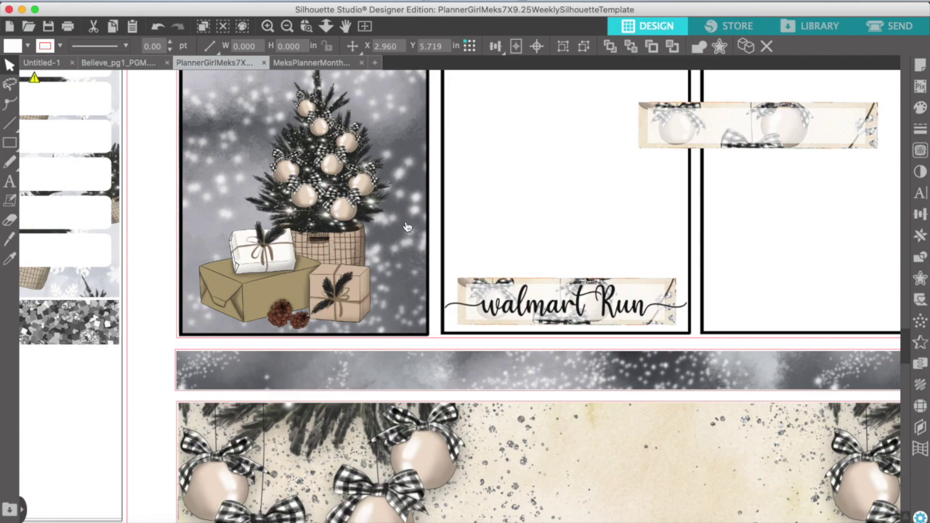
scroll(407, 227, "up", 10)
scroll(407, 228, "up", 8)
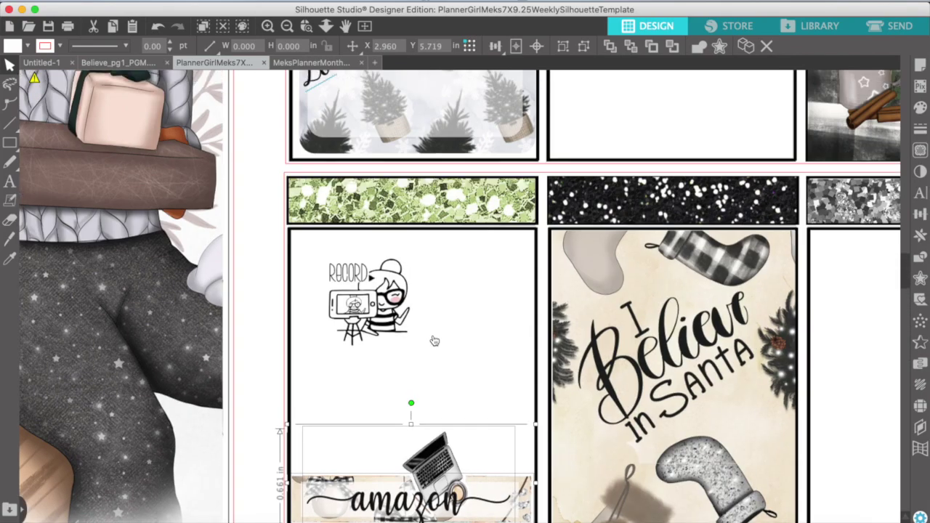
left_click(445, 340)
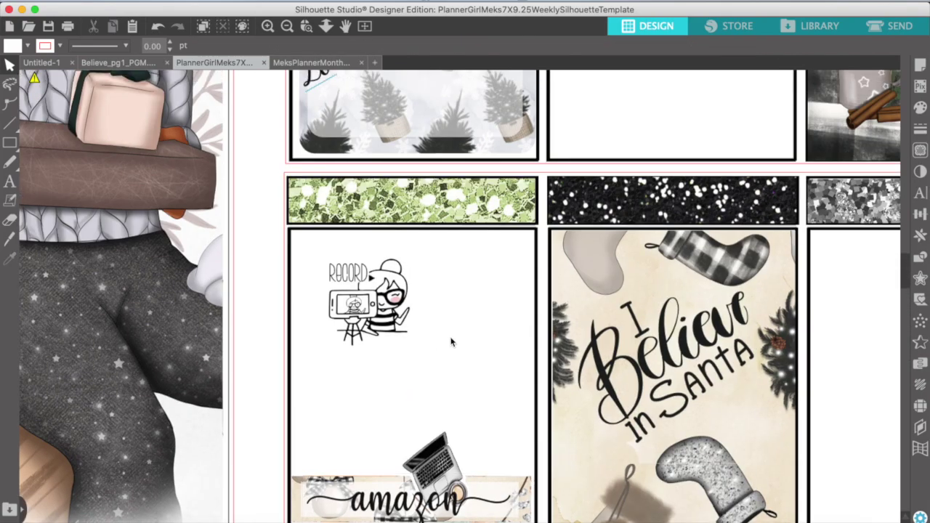
- Move the Record sticker into the upper-left corner of Monday's second box
scroll(451, 341, "down", 3)
left_click_drag(372, 252, 345, 234)
left_click(450, 238)
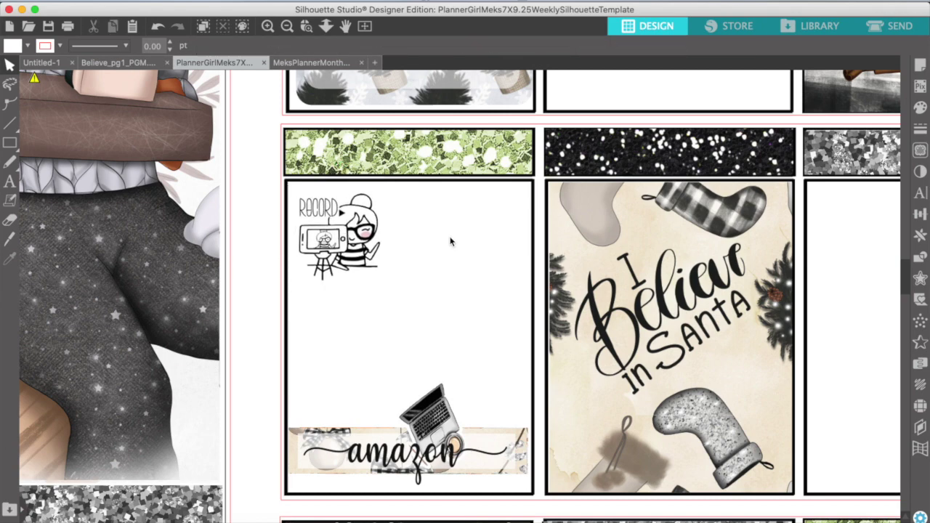
- Move the spare ornament strip from between Tuesday's and Wednesday's third boxes to the base of Wednesday's second box
scroll(396, 236, "down", 5)
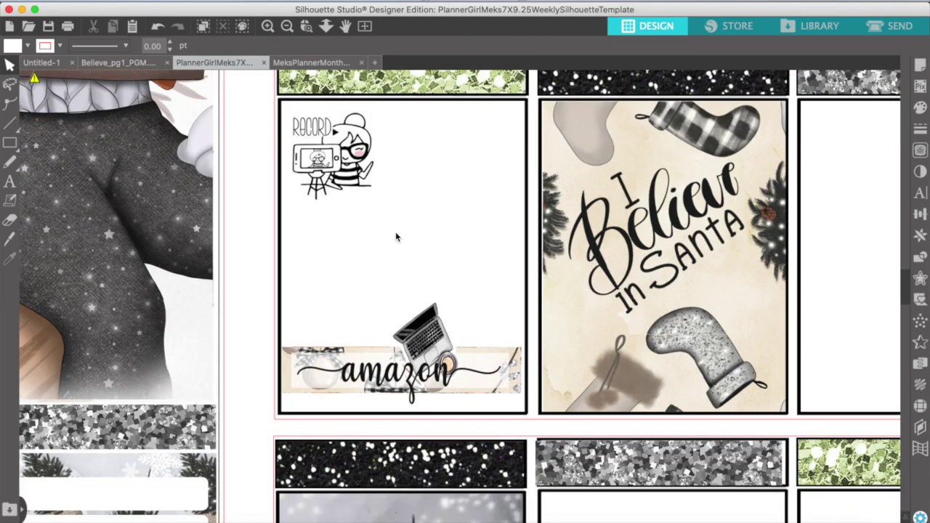
scroll(396, 236, "right", 2)
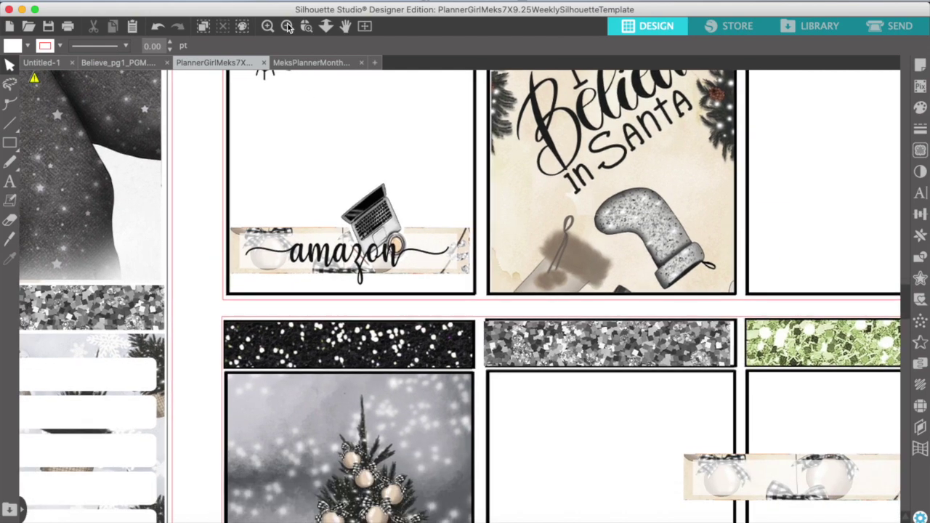
left_click(287, 26)
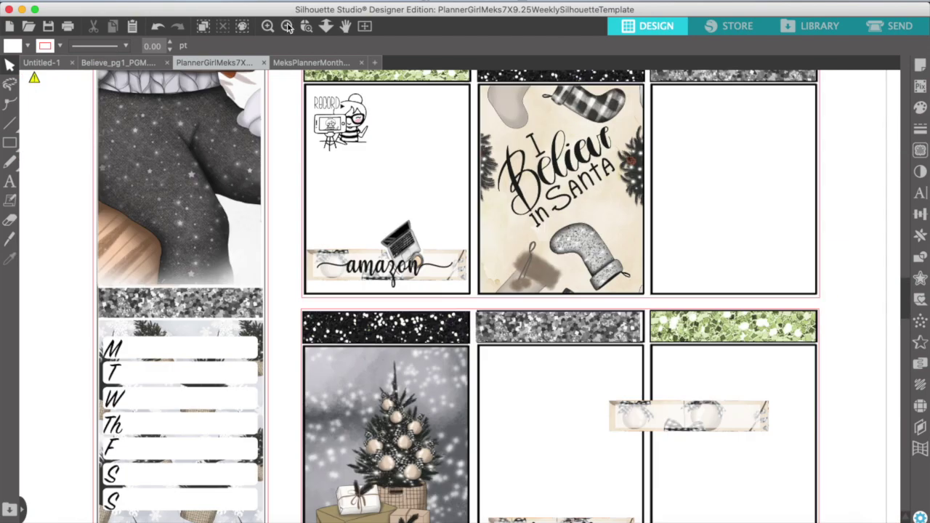
left_click(287, 27)
scroll(345, 188, "up", 1)
scroll(345, 188, "right", 1)
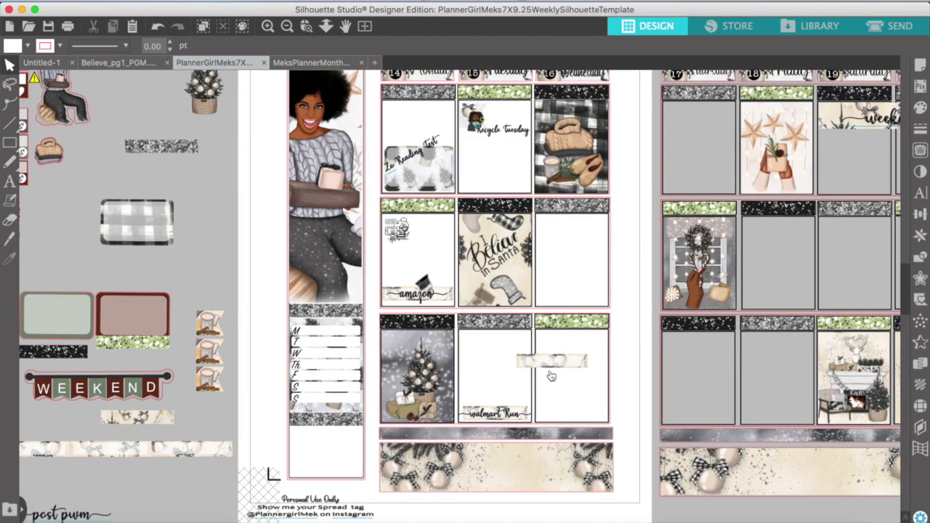
left_click_drag(551, 375, 572, 356)
- Duplicate the ornament strip and set copies in Friday's second box and Thursday's third box
right_click(572, 298)
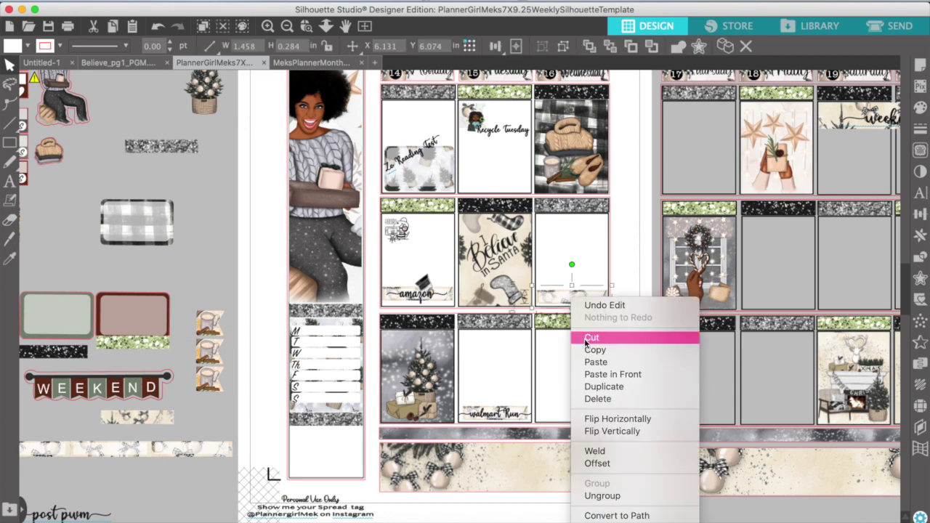
left_click(604, 386)
left_click_drag(582, 299, 800, 295)
right_click(699, 406)
left_click(701, 474)
scroll(792, 302, "right", 5)
scroll(792, 301, "up", 1)
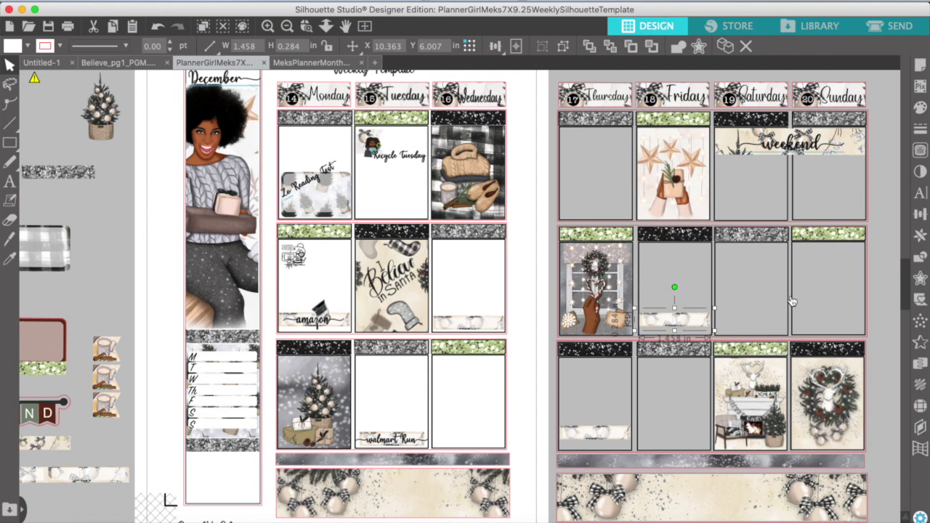
- Duplicate Friday's ornament strip and set the copy at the base of Saturday's first box
right_click(676, 324)
left_click(712, 403)
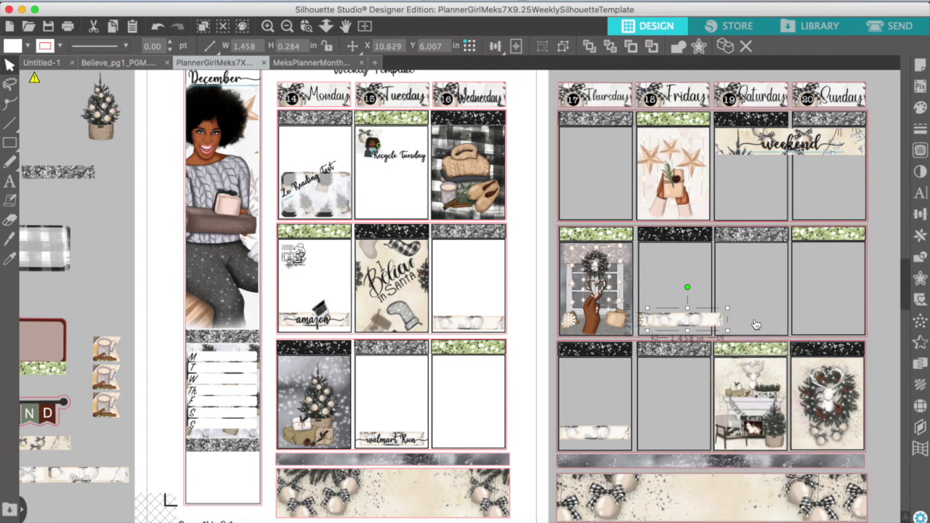
left_click_drag(676, 321, 754, 215)
- Set another duplicate strip at the base of Sunday's second box and lower Thursday's third-box strip to the base
right_click(789, 269)
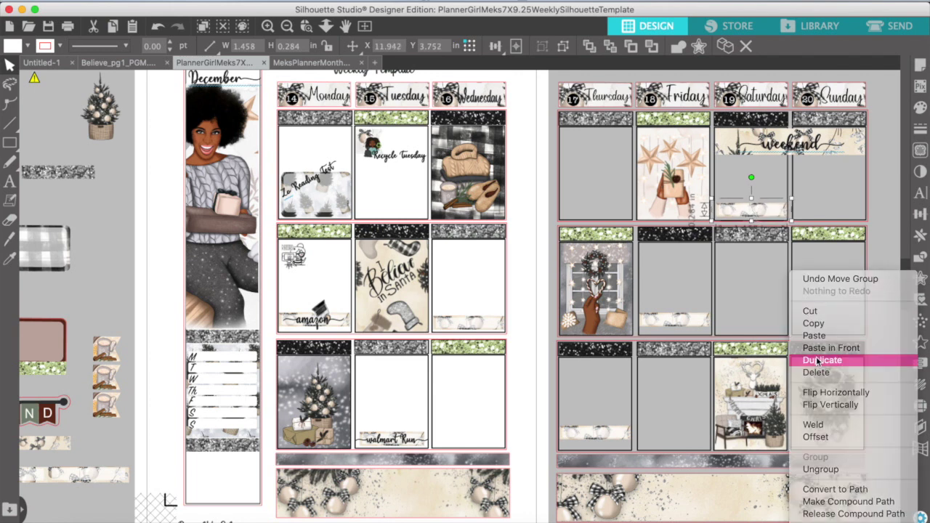
left_click(817, 361)
left_click_drag(795, 269, 821, 327)
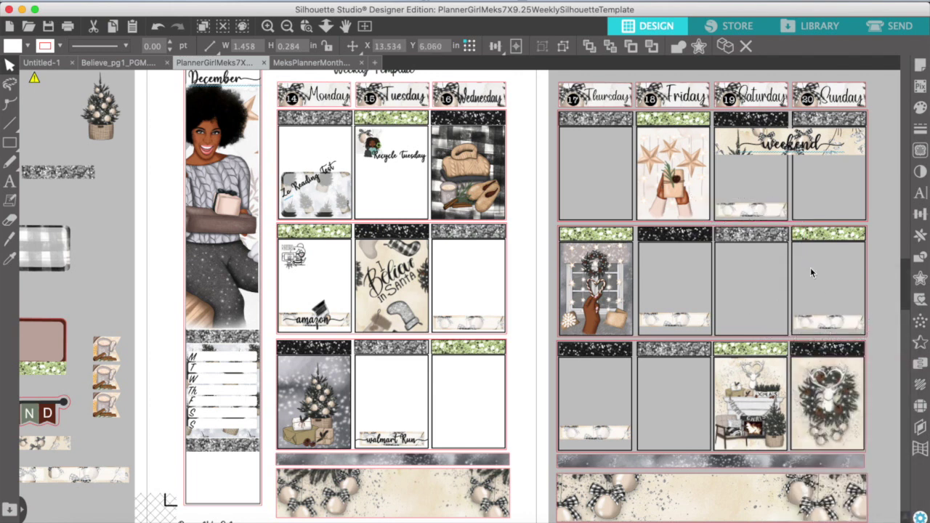
left_click(811, 272)
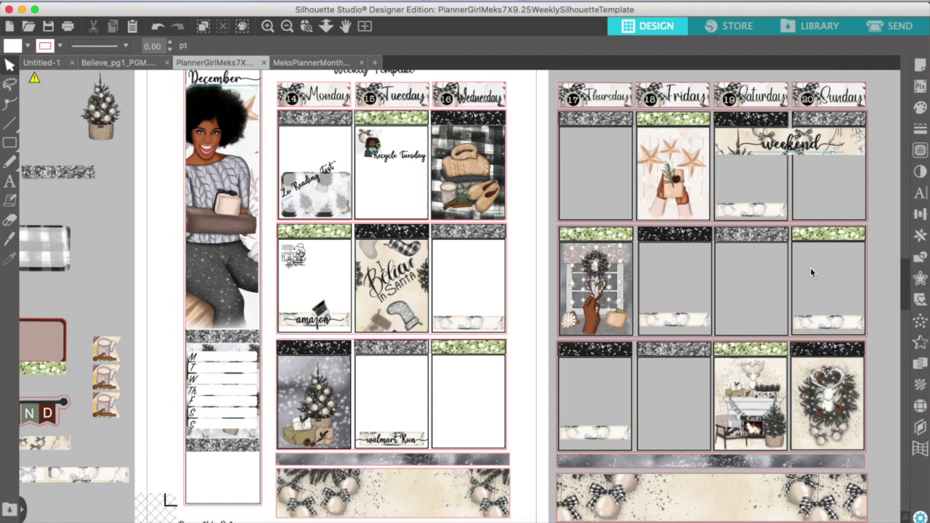
left_click(586, 447)
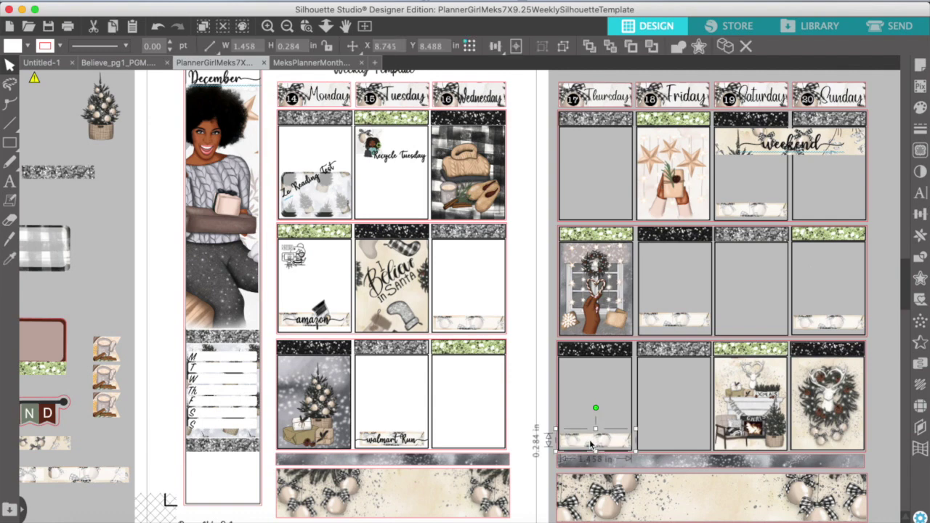
- Move the "take photo for social media" sticker from below the spread into Wednesday's third box
scroll(533, 413, "down", 5)
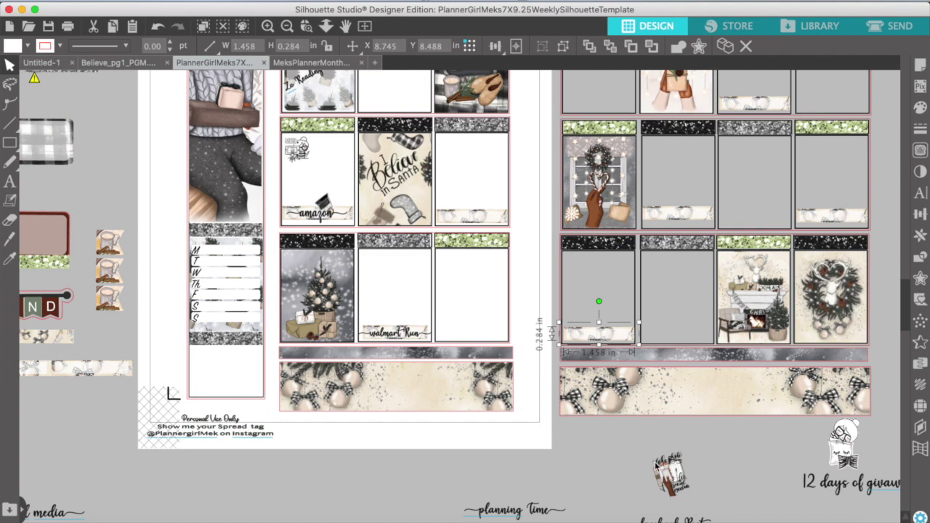
left_click_drag(661, 469, 471, 290)
left_click_drag(478, 245, 462, 242)
- Bring one ornament flag up below the page and fill it with beige sampled from the bottom ornament banner
scroll(261, 472, "down", 6)
left_click_drag(365, 514, 401, 325)
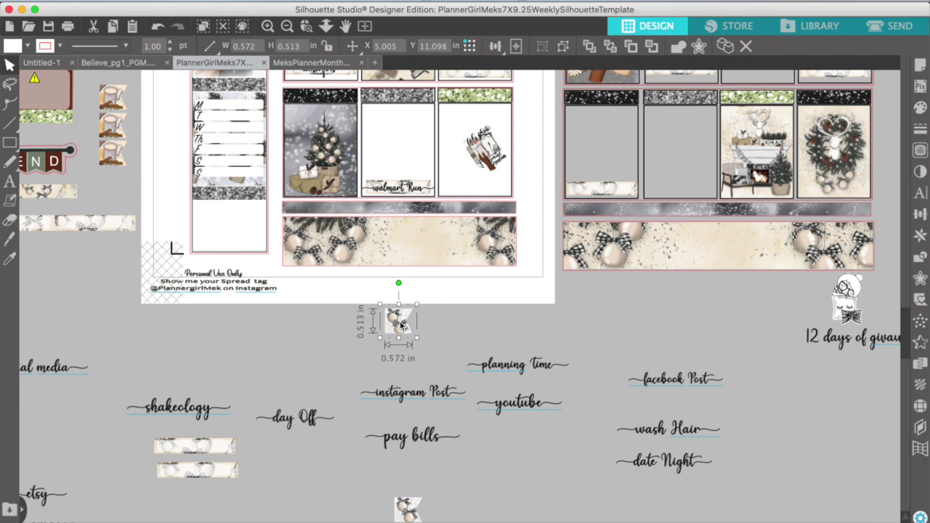
left_click(922, 67)
left_click(920, 87)
left_click(921, 87)
left_click(920, 107)
left_click(856, 128)
left_click(471, 260)
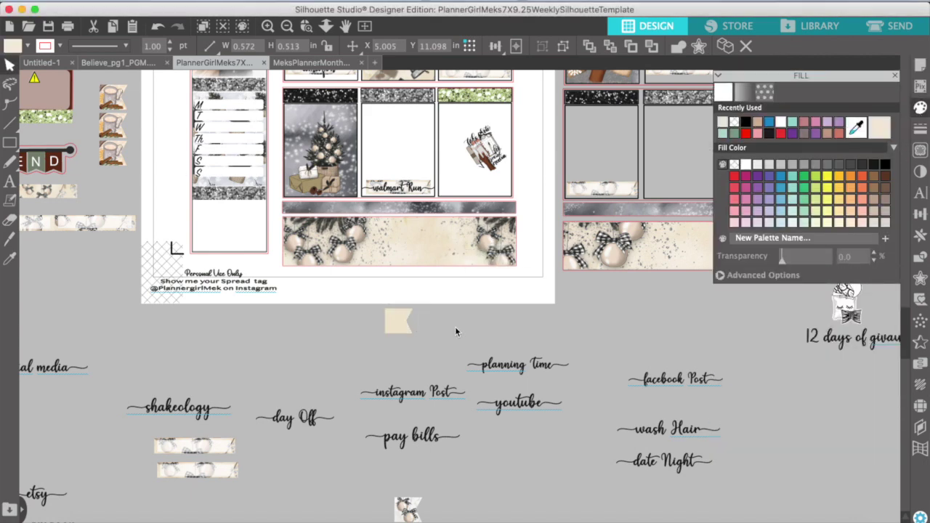
- Place the beige flag in the upper-left corner of Wednesday's third box and bring the other ornament flag up below the page
left_click_drag(398, 324, 459, 125)
left_click(486, 185)
left_click_drag(408, 509, 398, 358)
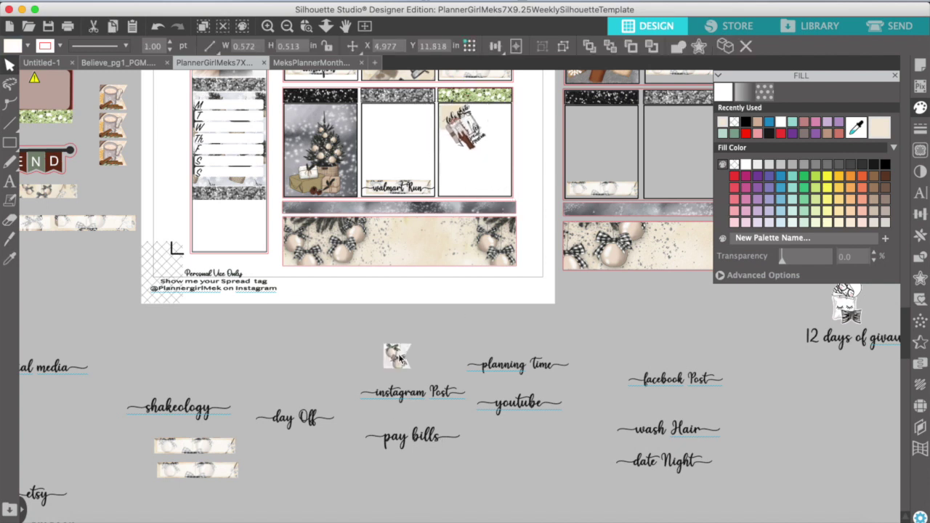
- Lay the "instagram Post" script in front of a spare ornament strip below the page and group the two
left_click(370, 394)
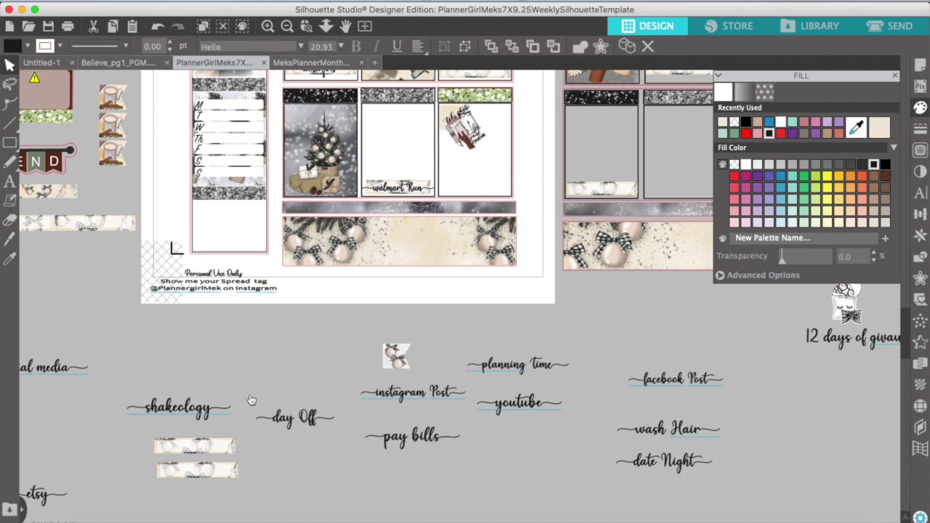
left_click_drag(195, 446, 292, 358)
left_click_drag(386, 391, 291, 375)
right_click(279, 344)
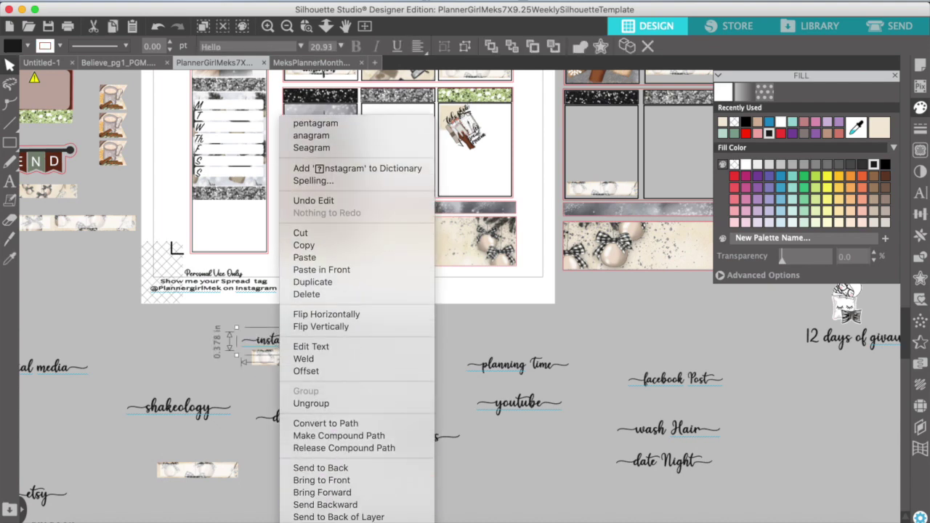
left_click(323, 479)
left_click_drag(291, 342, 286, 356)
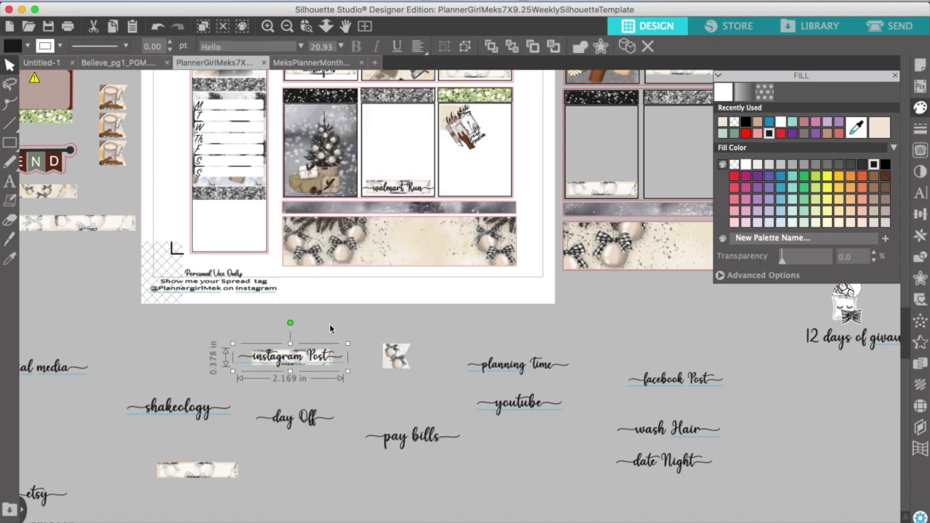
right_click(291, 356)
left_click(359, 517)
- Move the instagram Post label into Wednesday's third box and resize it to about 1.500 by 0.332 in
left_click_drag(283, 357, 515, 183)
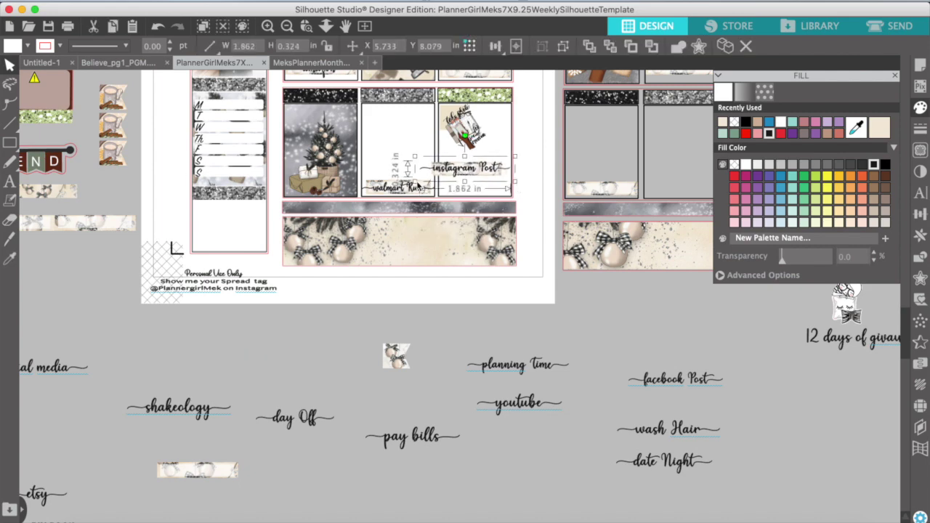
left_click_drag(415, 180, 434, 181)
left_click(267, 27)
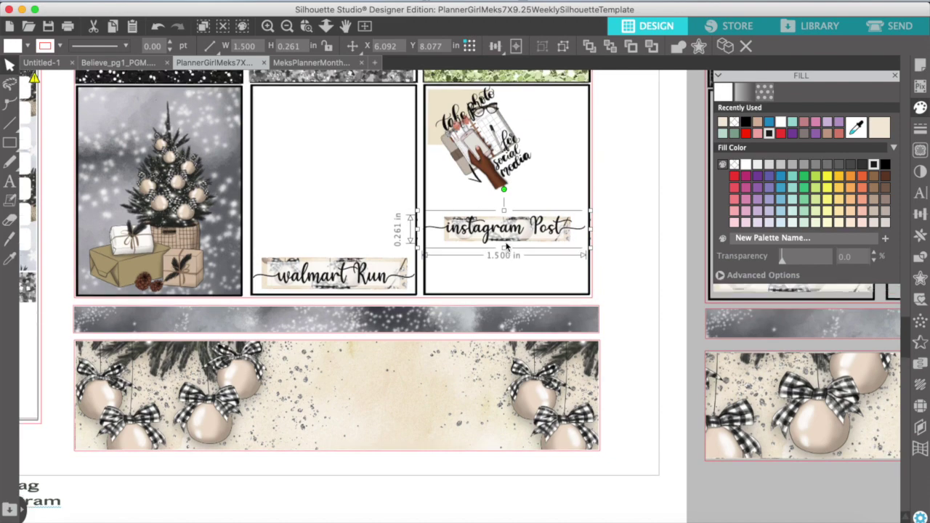
left_click_drag(504, 248, 506, 257)
- Move the instagram Post label up to Wednesday's second box and that box's plain ornament strip down to Wednesday's third box
scroll(448, 200, "up", 2)
scroll(448, 200, "up", 5)
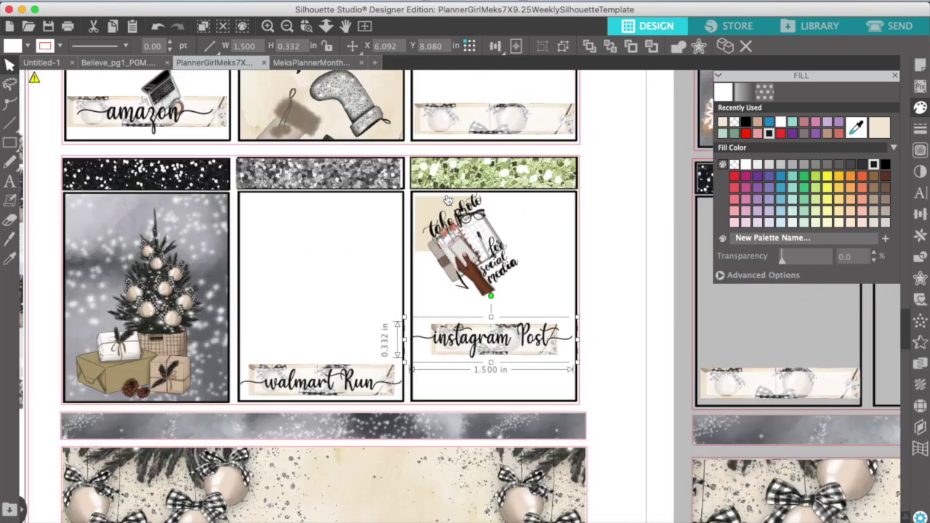
scroll(448, 200, "up", 3)
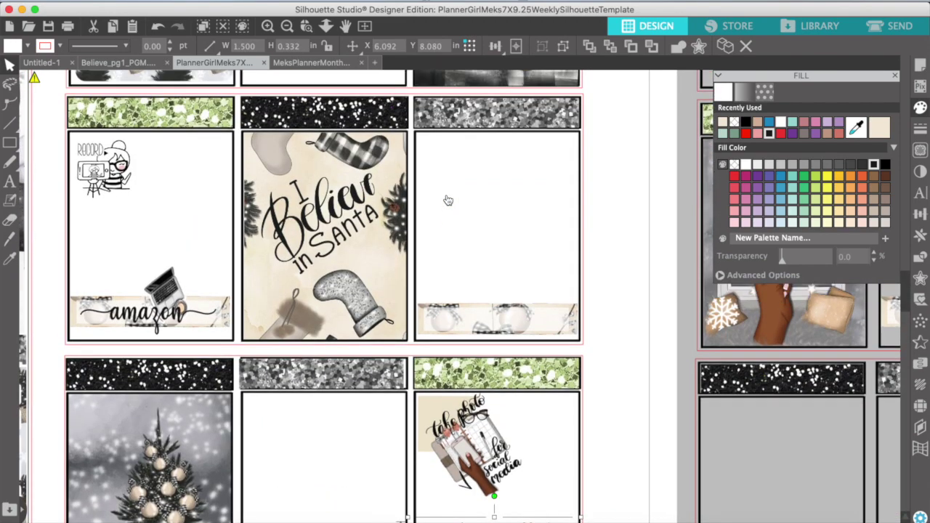
scroll(269, 75, "down", 1)
left_click(288, 28)
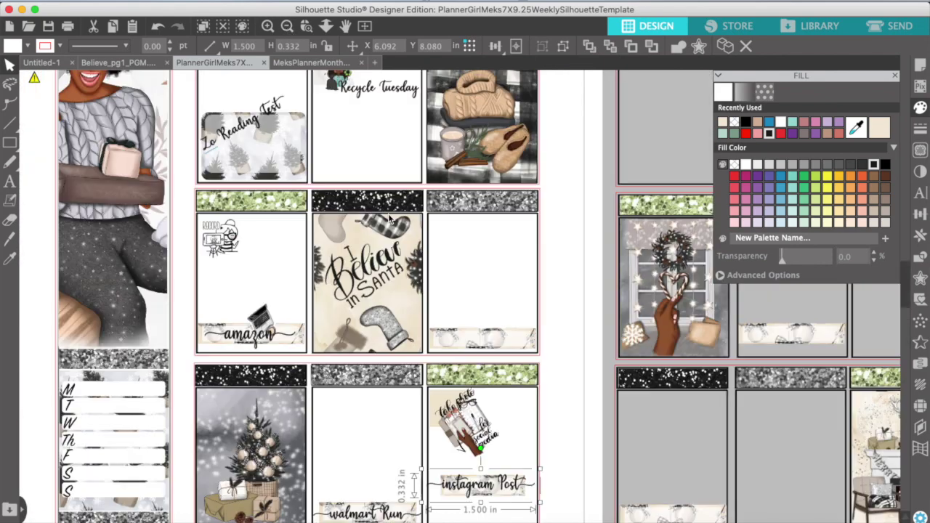
left_click_drag(481, 494, 485, 271)
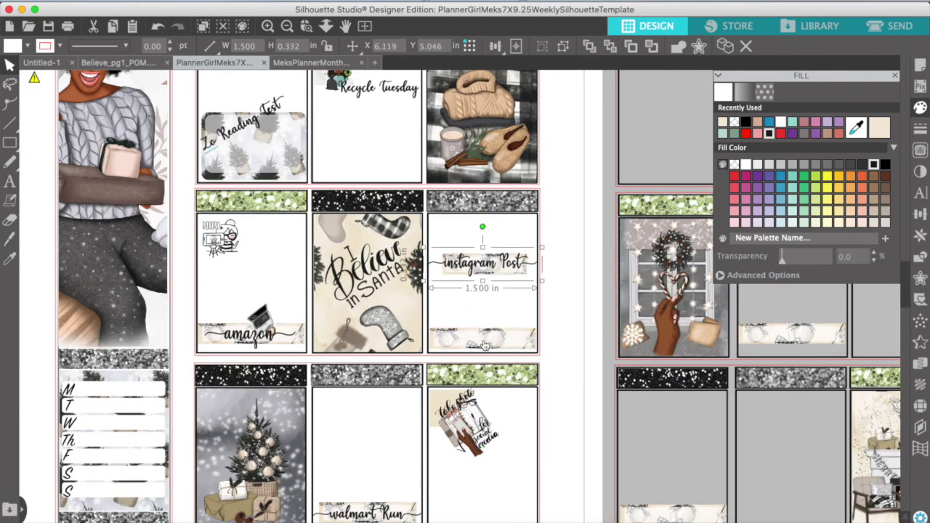
left_click_drag(485, 345, 483, 481)
left_click(555, 428)
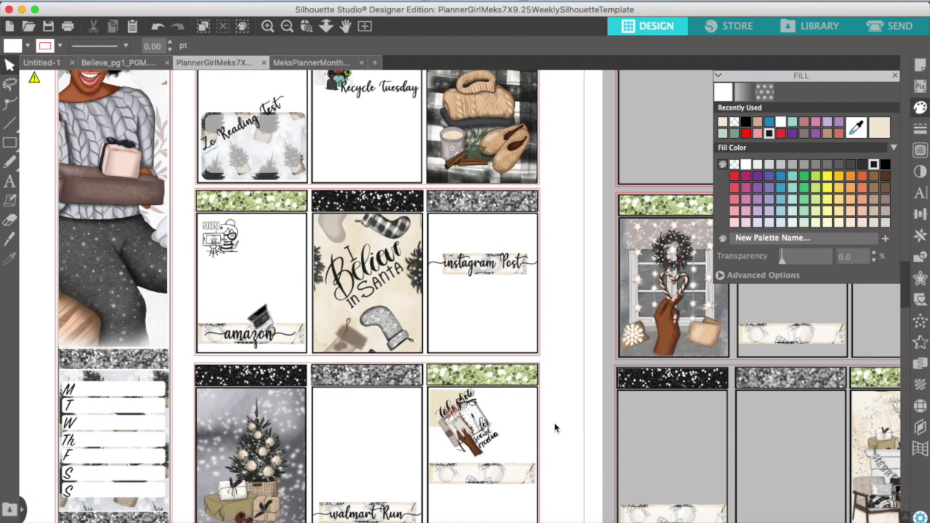
- Place the youtube script over the ornament strip in Thursday's third box and arrange it in front of the strip
left_click(286, 27)
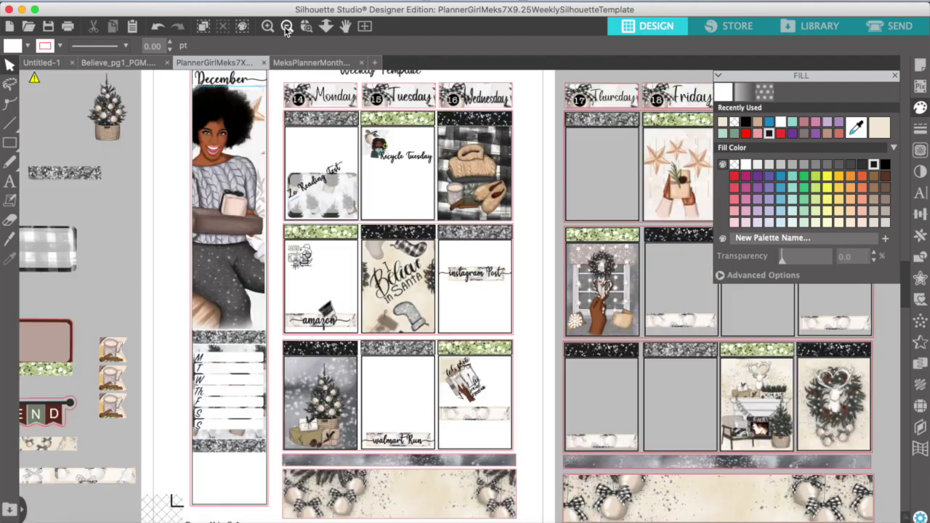
scroll(426, 374, "down", 5)
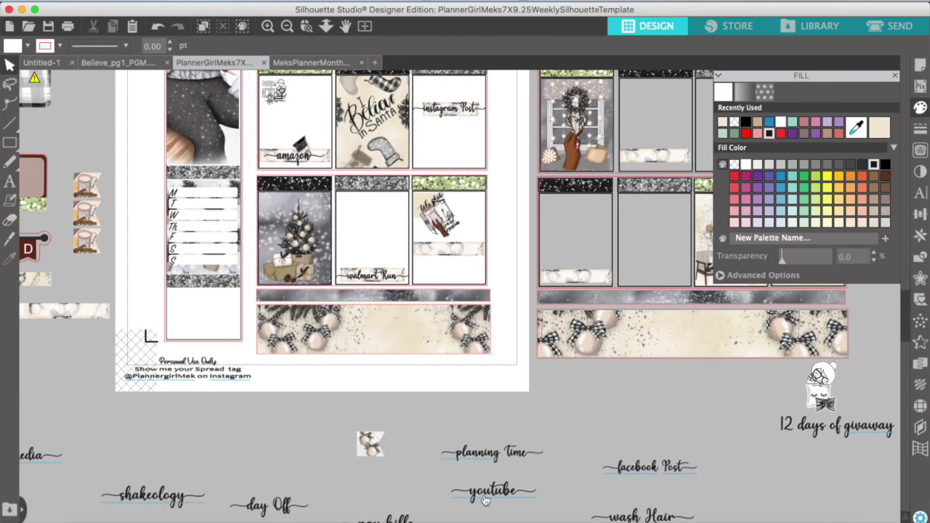
left_click_drag(486, 500, 571, 276)
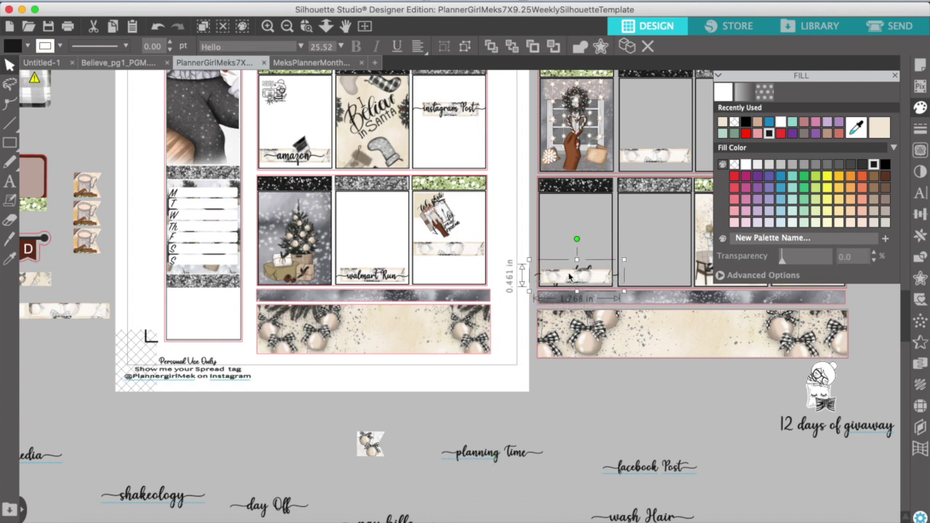
right_click(572, 272)
left_click(623, 467)
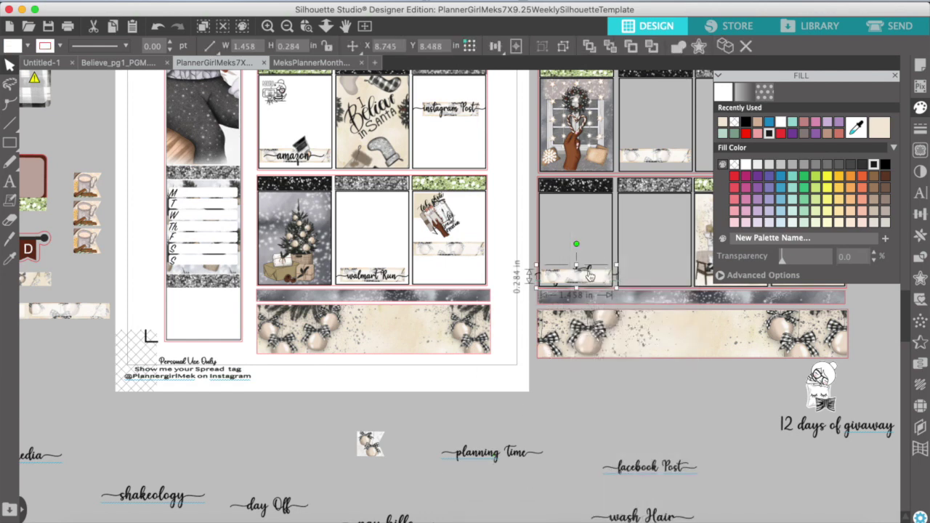
right_click(587, 270)
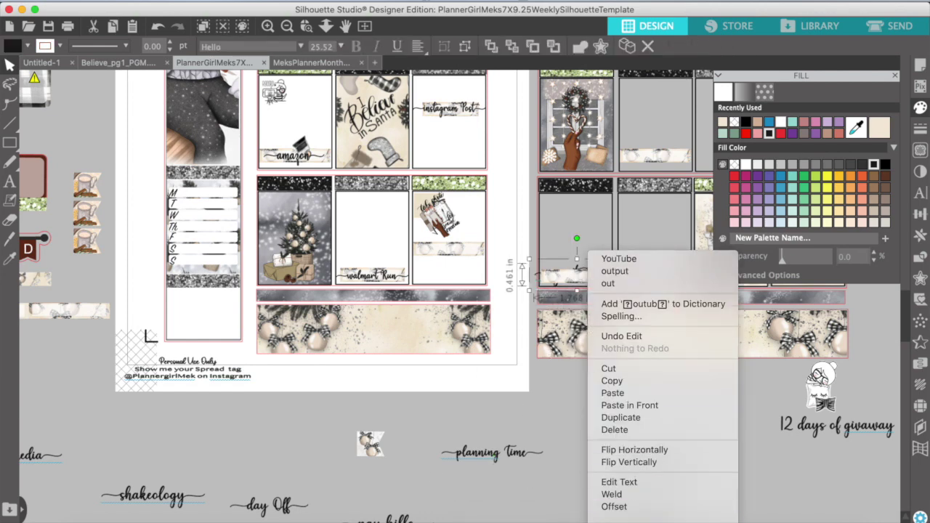
left_click(596, 247)
- Shrink the youtube script to fit the box width and center it on Thursday's ornament strip
left_click_drag(582, 279, 618, 297)
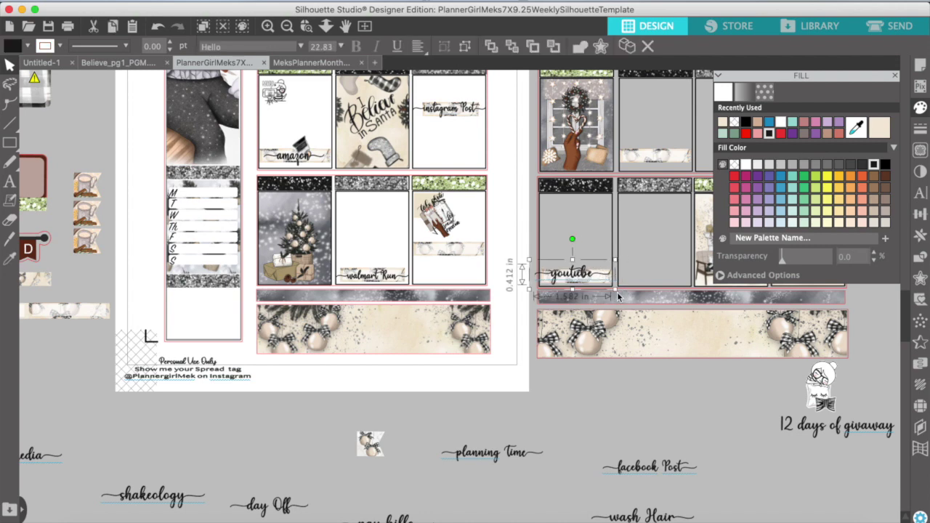
left_click_drag(531, 292, 587, 277)
left_click(589, 234)
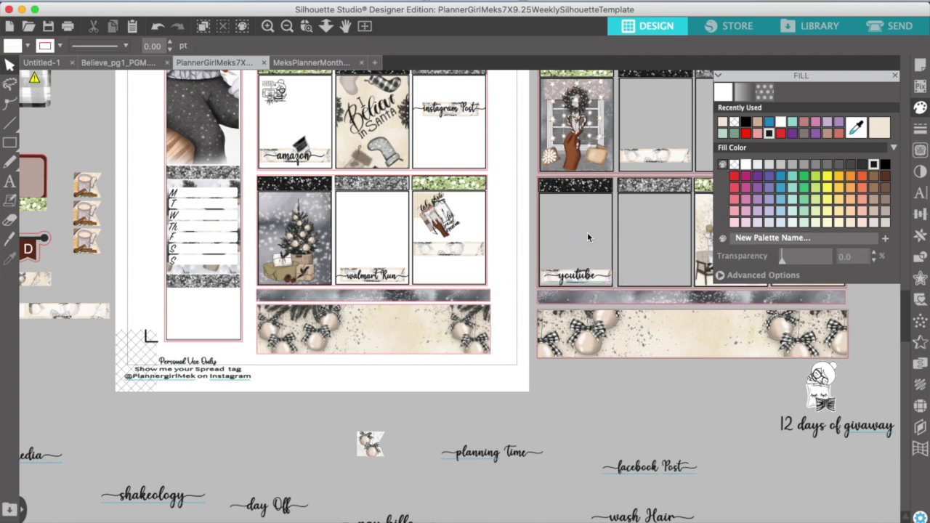
scroll(540, 505, "down", 1)
scroll(539, 504, "down", 4)
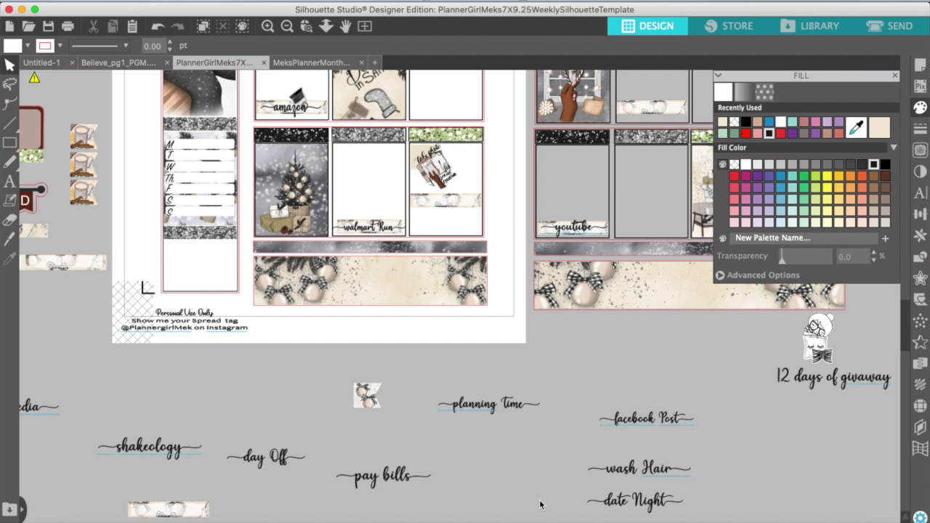
left_click_drag(154, 452, 247, 167)
left_click(157, 31)
left_click(156, 30)
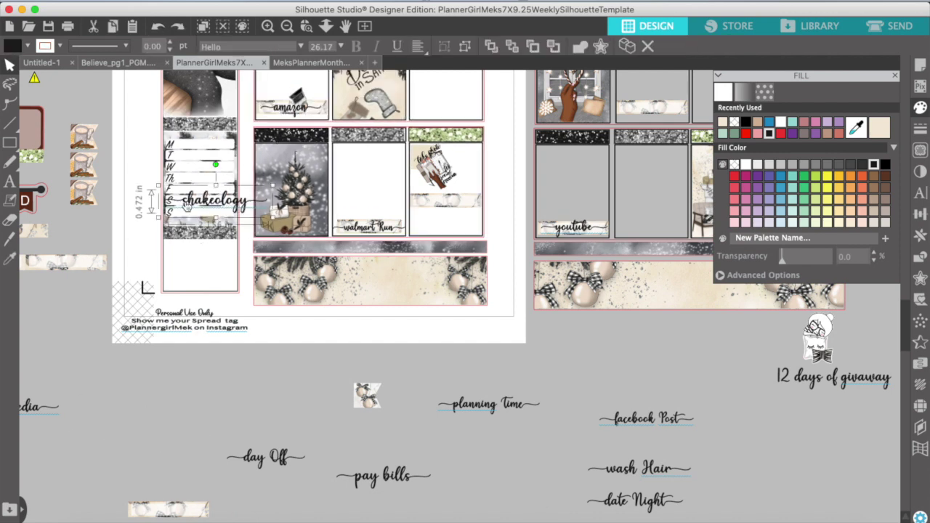
left_click_drag(186, 202, 135, 384)
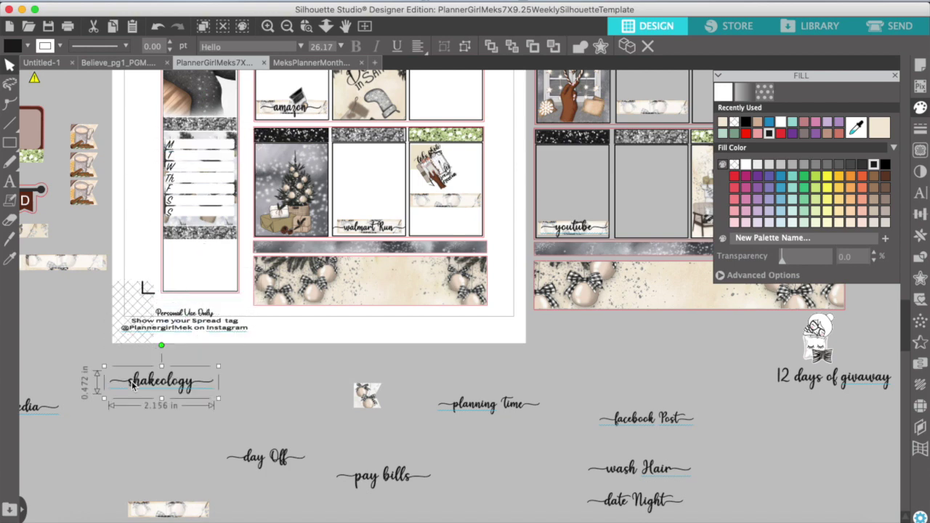
- Move the folded sweaters sticker clear of the habit tracker strips, to the open space beside the seated woman sticker
left_click(287, 27)
left_click(287, 27)
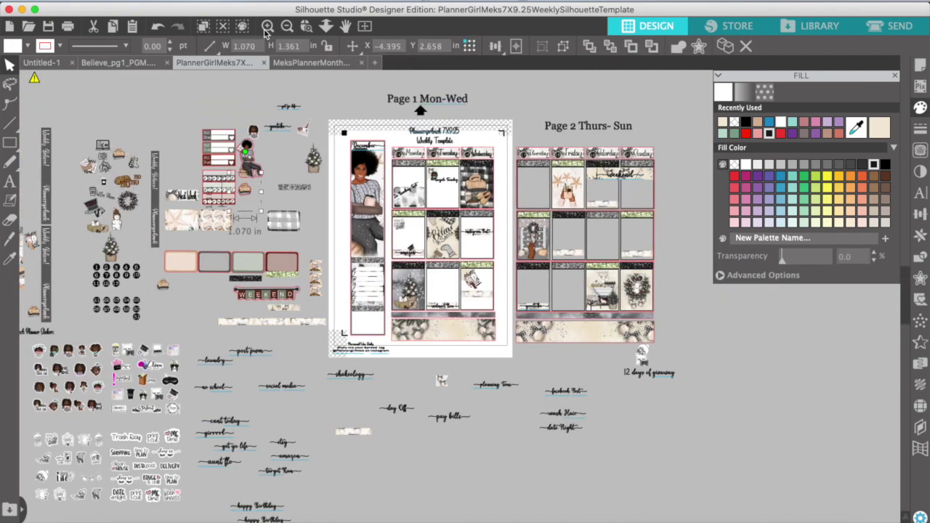
left_click(267, 29)
scroll(150, 218, "up", 3)
right_click(110, 180)
left_click(145, 374)
left_click(163, 197)
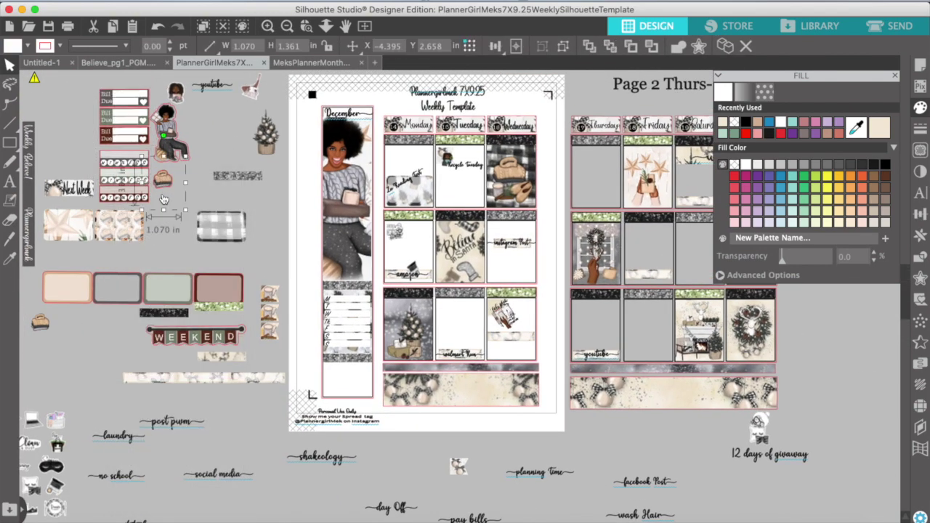
left_click_drag(169, 187, 216, 156)
- Ungroup the habit tracker strips and move the dark red strip below the page, next to the shakeology script
left_click(166, 199)
left_click(110, 194)
right_click(101, 192)
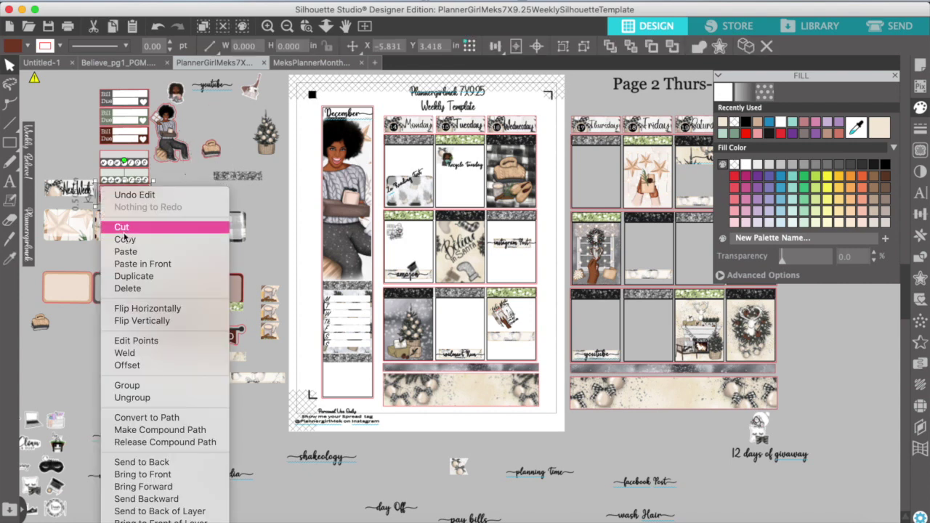
left_click(147, 396)
left_click_drag(118, 196, 289, 479)
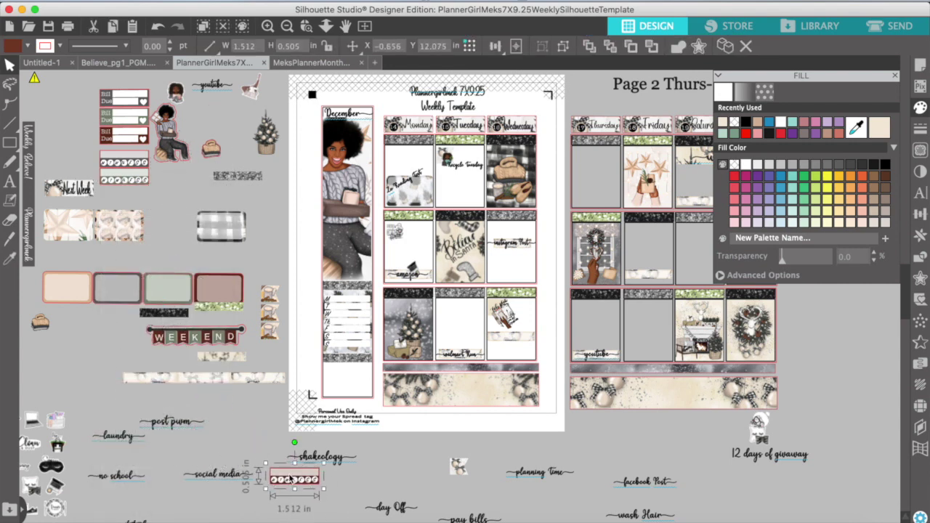
- Place the shakeology script over the dark red tracker strip's upper half and shrink it to about 1.618 by 0.355 in
double_click(323, 459)
left_click(315, 476)
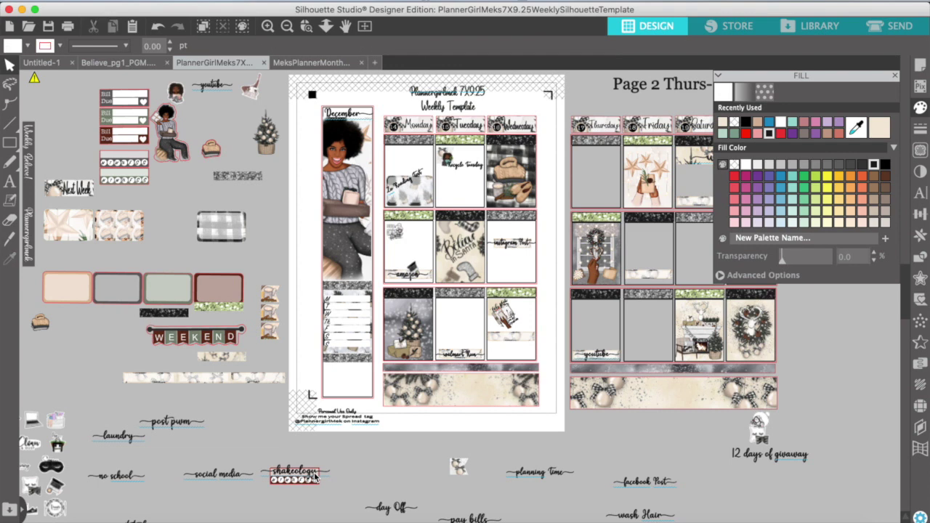
left_click(325, 476)
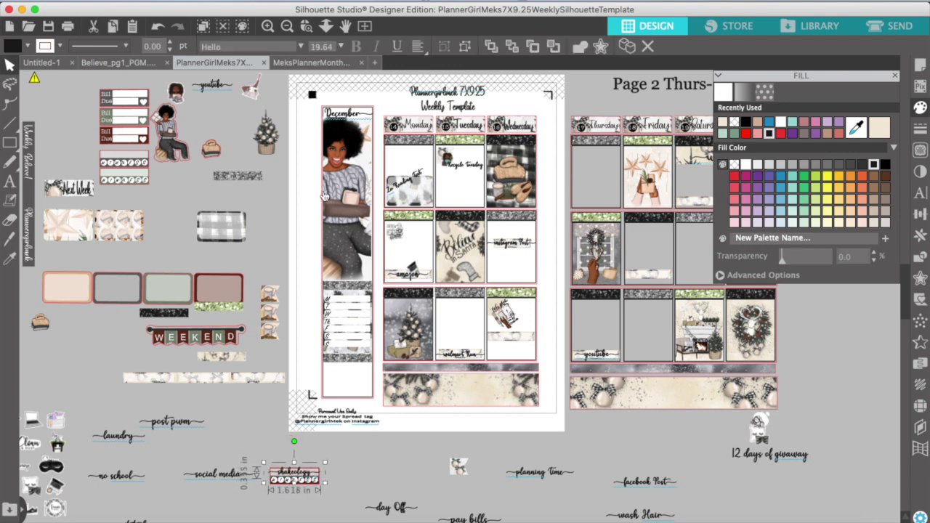
left_click(268, 28)
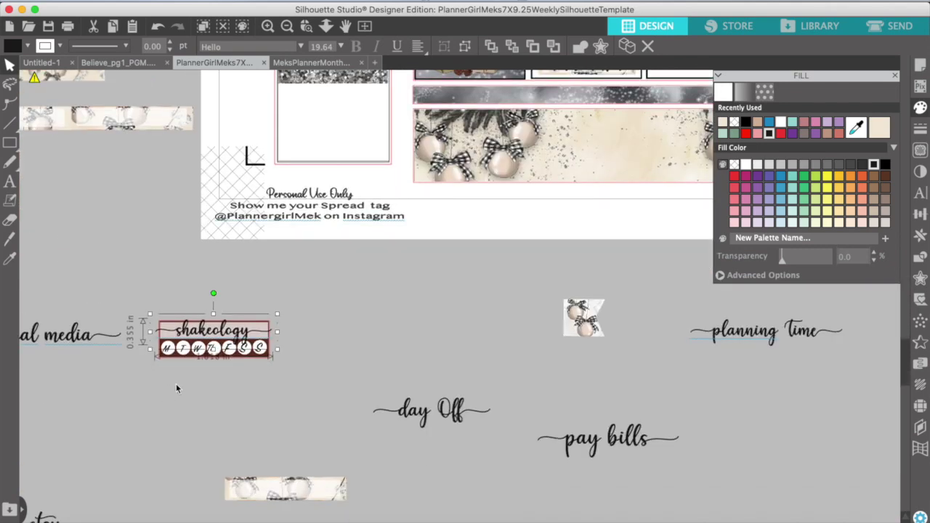
- Group the shakeology script with its tracker strip and move them into the sidebar's bottom box, directly under the glitter strip
left_click_drag(283, 291, 159, 269)
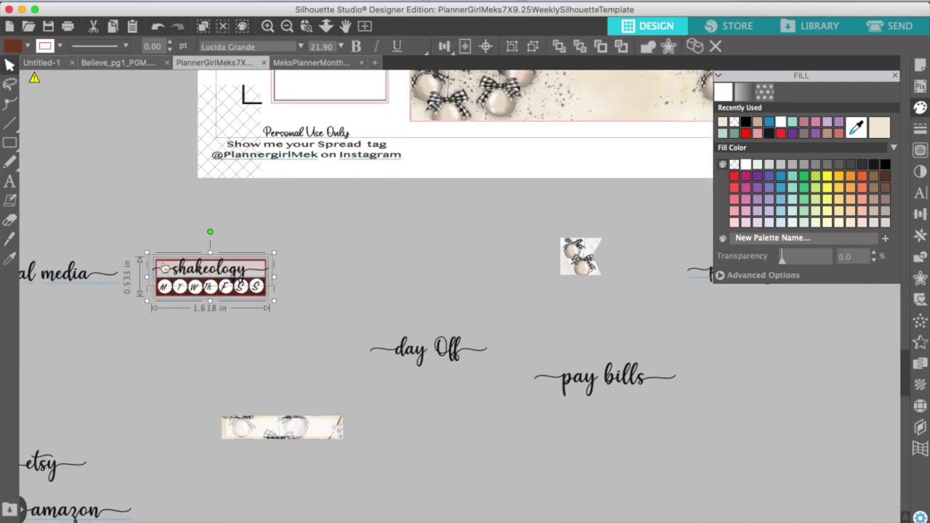
right_click(159, 270)
left_click(203, 336)
left_click(299, 339)
scroll(247, 299, "up", 3)
scroll(247, 299, "up", 1)
left_click(196, 358)
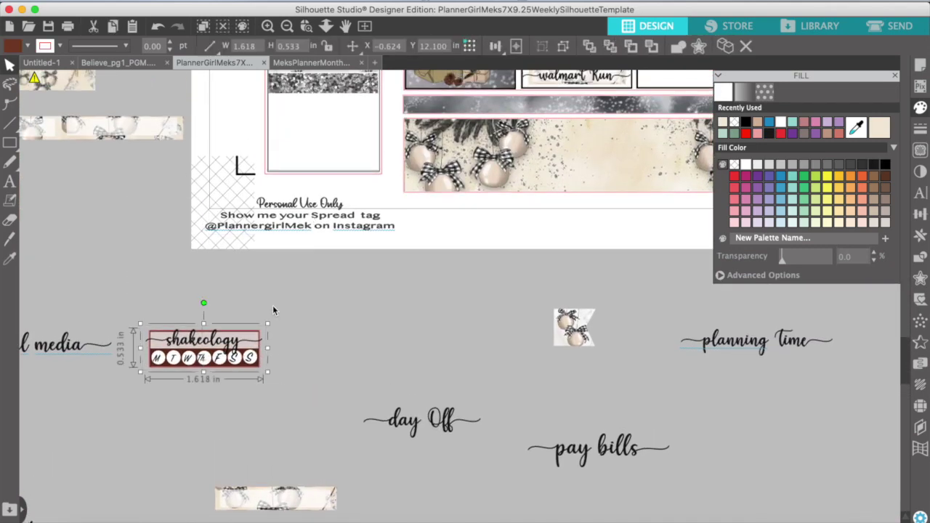
left_click_drag(195, 358, 322, 107)
left_click(242, 323)
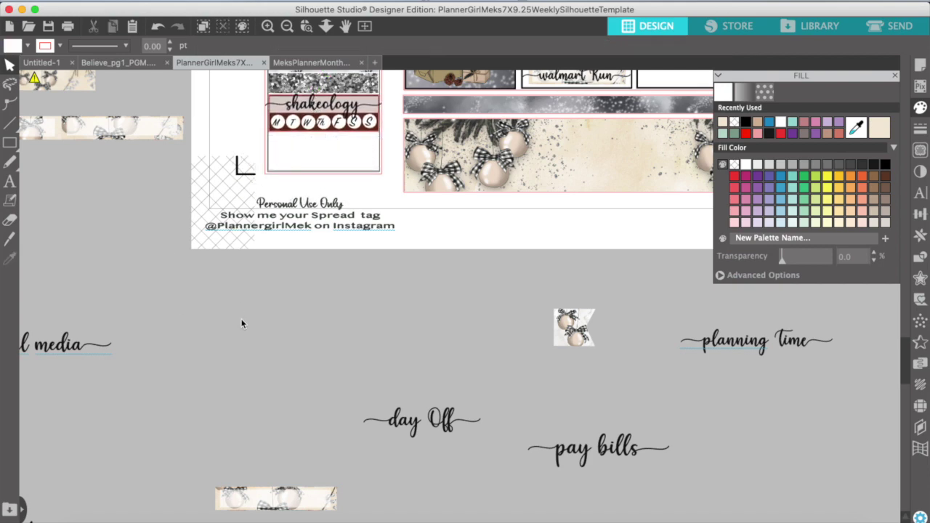
- Move the ornament flag, the cant today script and the homeschool system was down text into Tuesday's third box
left_click(286, 27)
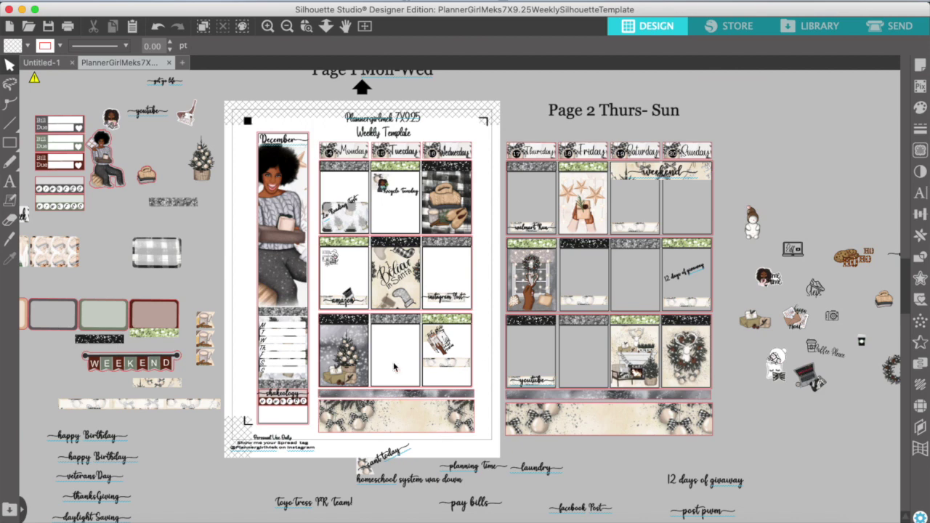
left_click_drag(367, 471, 379, 335)
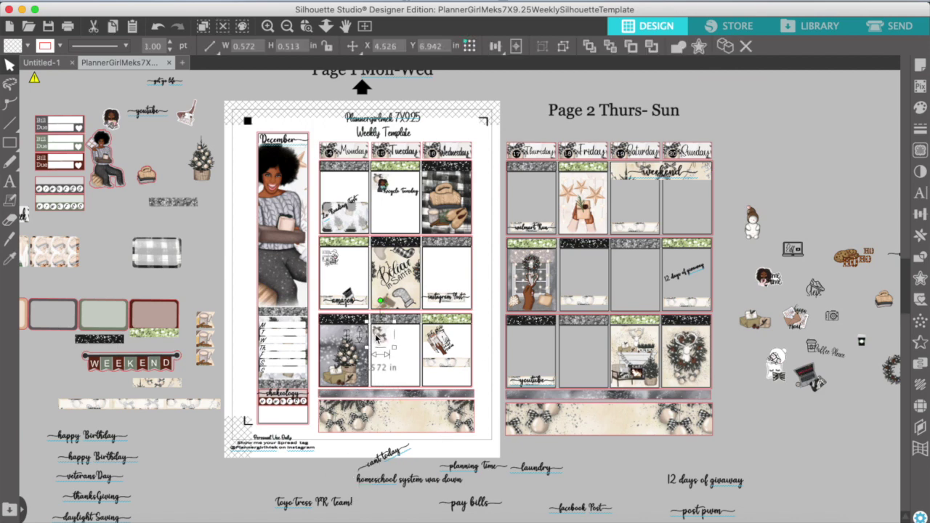
left_click_drag(384, 459, 391, 337)
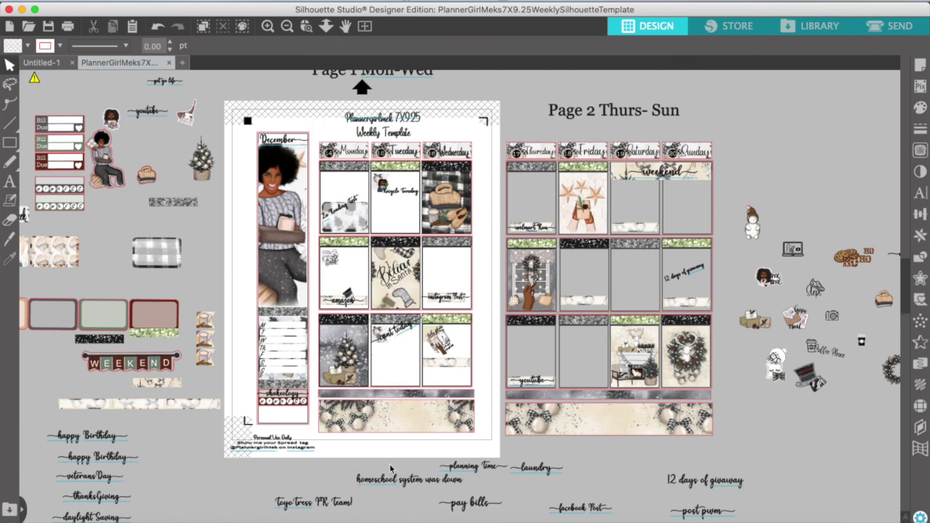
left_click_drag(357, 480, 403, 351)
left_click(279, 84)
- Fit the two-line homeschool system was down text within the width of Tuesday's third box
left_click(269, 27)
left_click(268, 27)
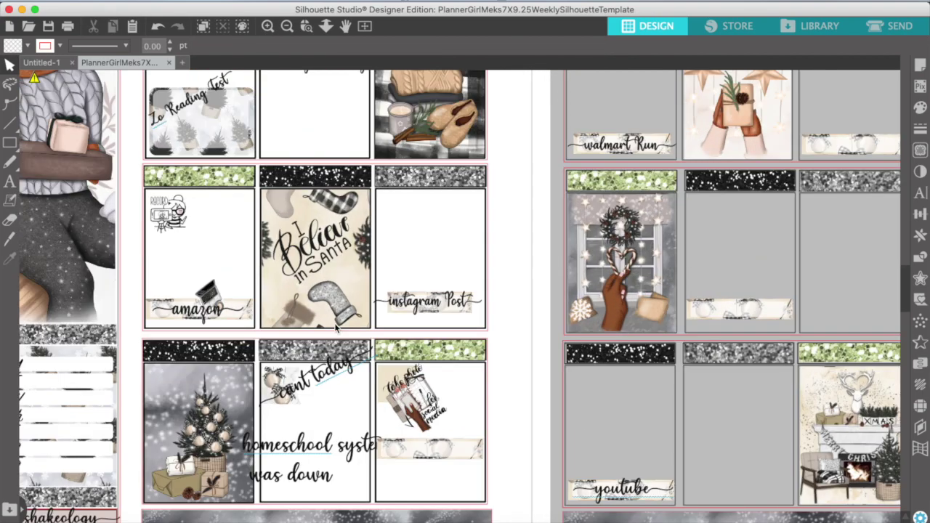
scroll(327, 401, "down", 2)
left_click(327, 401)
left_click_drag(405, 449, 366, 432)
- Position the slanted cant today script over the ornament flag at the top of Tuesday's third box, above the homeschool text
left_click_drag(307, 397, 329, 389)
left_click_drag(388, 396, 329, 375)
left_click(334, 433)
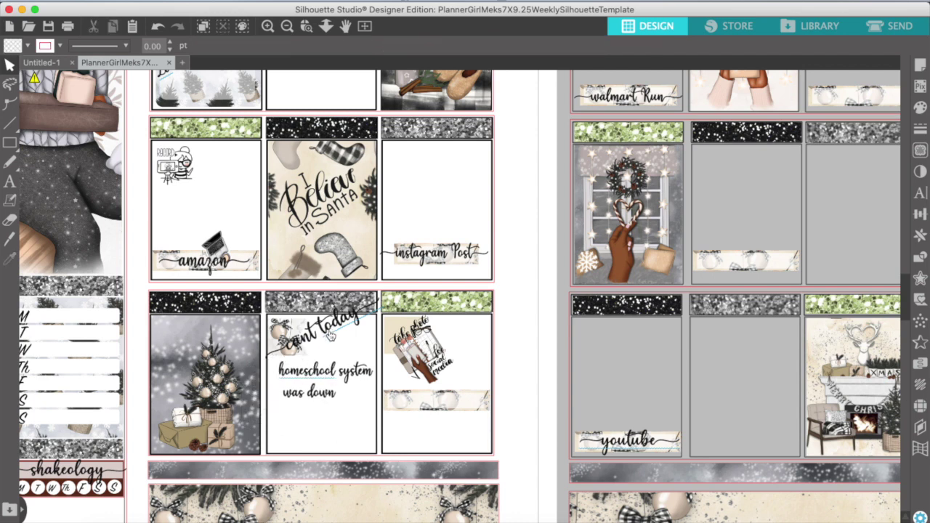
left_click_drag(330, 332, 327, 340)
left_click(312, 305)
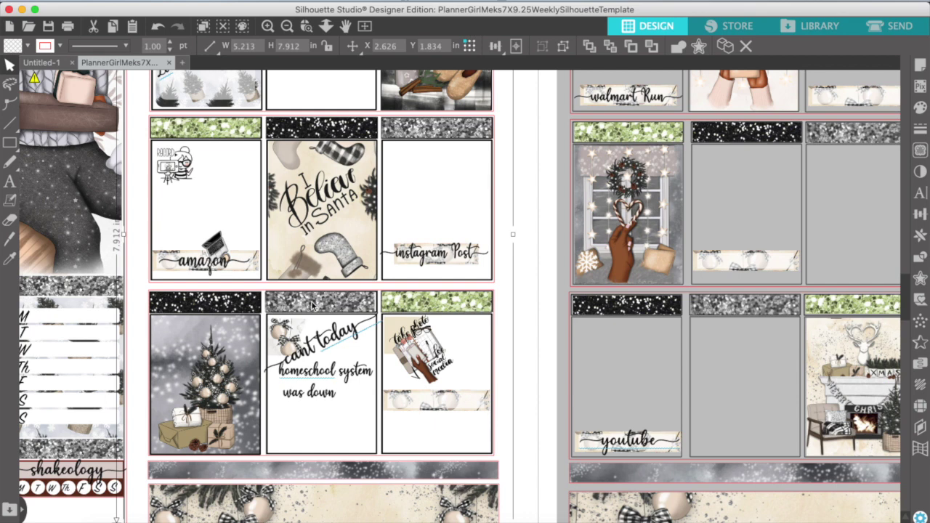
left_click_drag(309, 352, 308, 349)
left_click(315, 434)
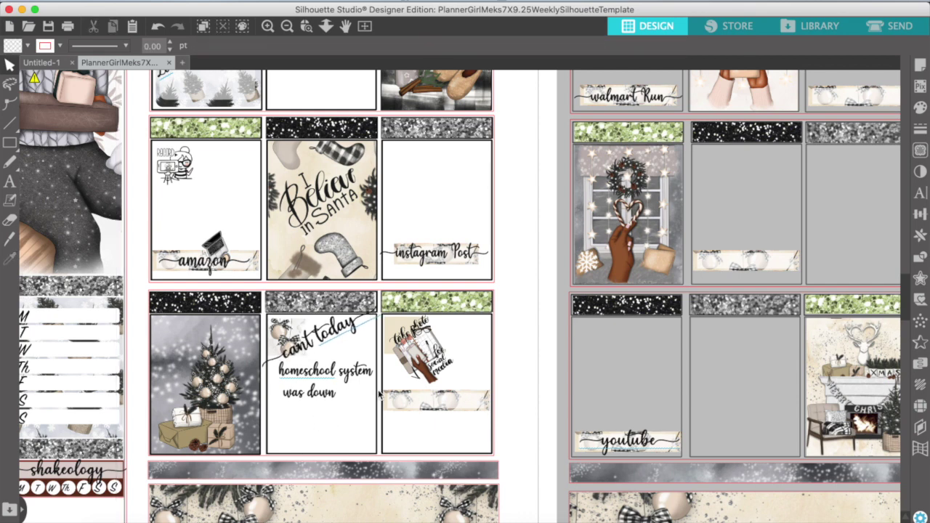
- Reposition the social media photo sticker and its beige accent in the upper corner of Wednesday's third box
left_click(391, 328)
left_click_drag(395, 328, 415, 344)
left_click(396, 332)
left_click(436, 424)
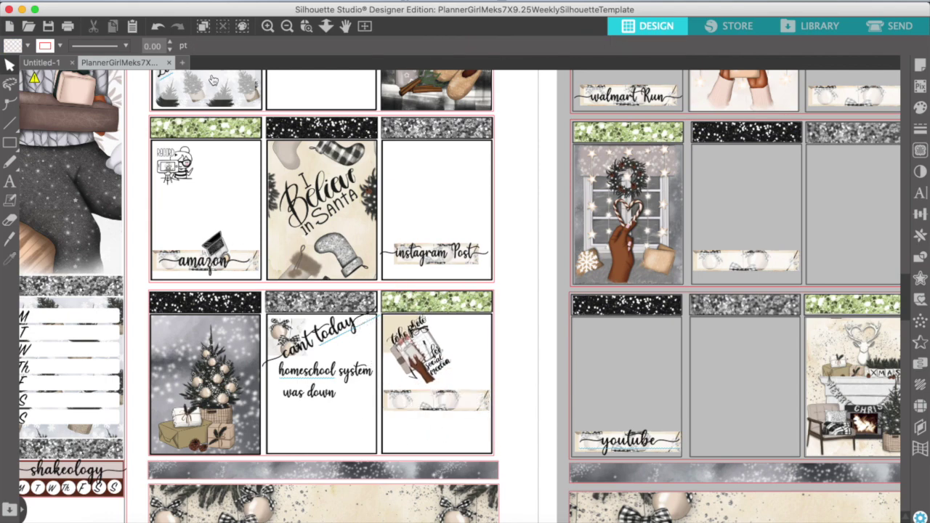
- Move the girl sticker with hands on her head from the planner stickers into the bottom of Tuesday's third box
left_click(287, 26)
left_click(287, 27)
scroll(341, 393, "left", 10)
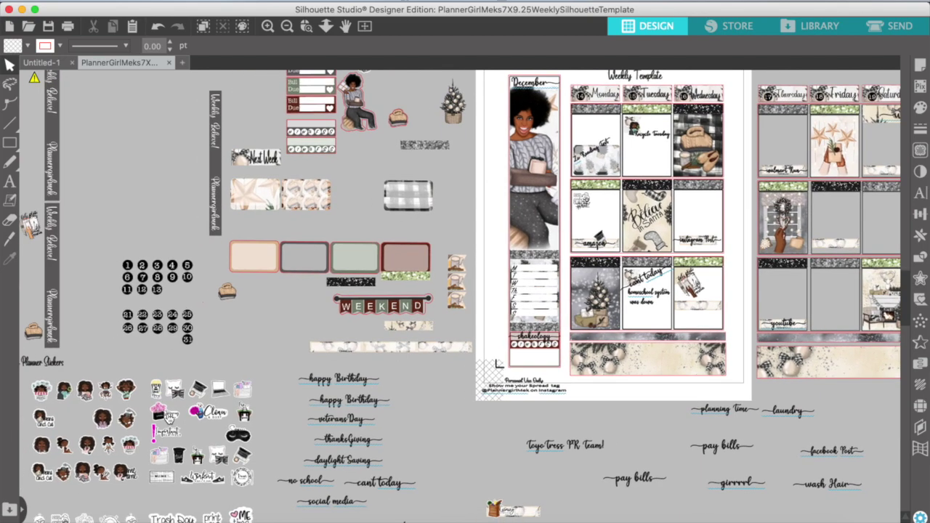
left_click_drag(124, 389, 645, 318)
left_click(268, 26)
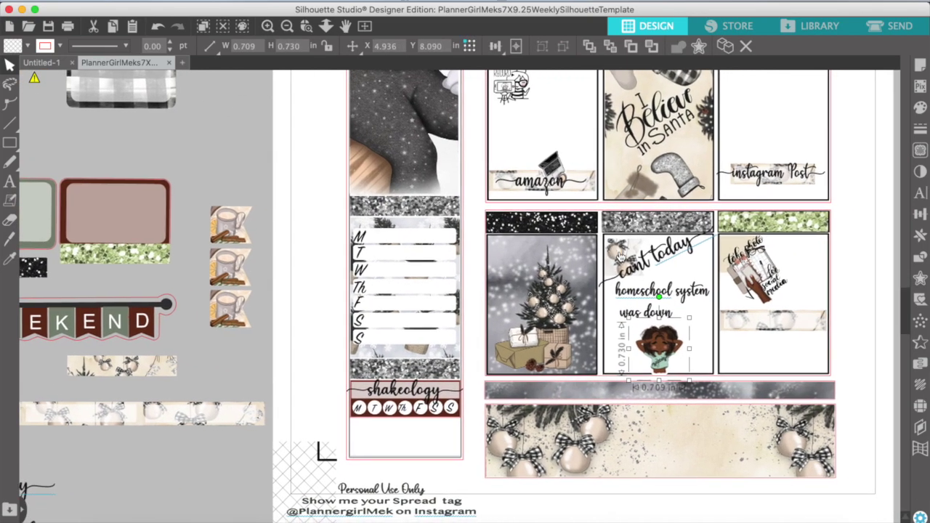
- Shift the homeschool text slightly left and place the girl sticker, slightly reduced, in the lower right of Tuesday's third box
left_click(694, 298)
left_click_drag(694, 298, 687, 300)
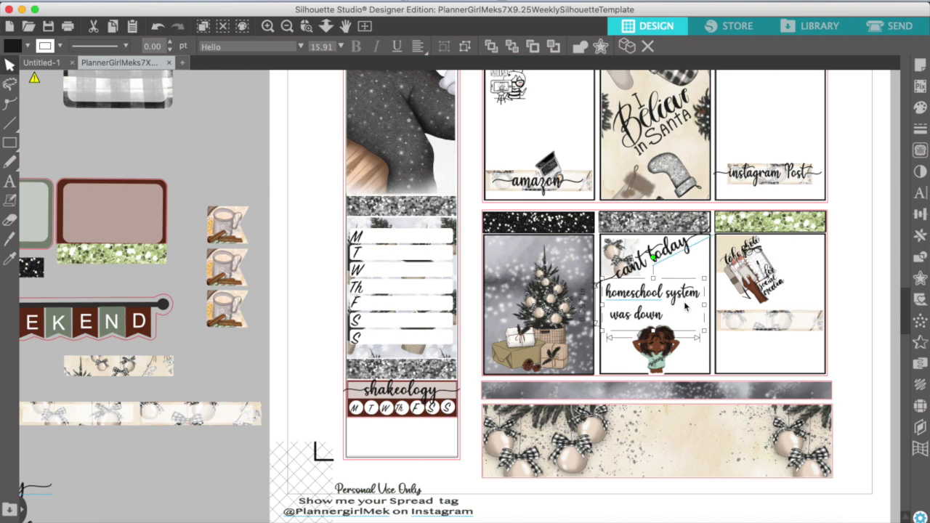
left_click_drag(660, 348, 688, 324)
right_click(690, 323)
left_click(731, 468)
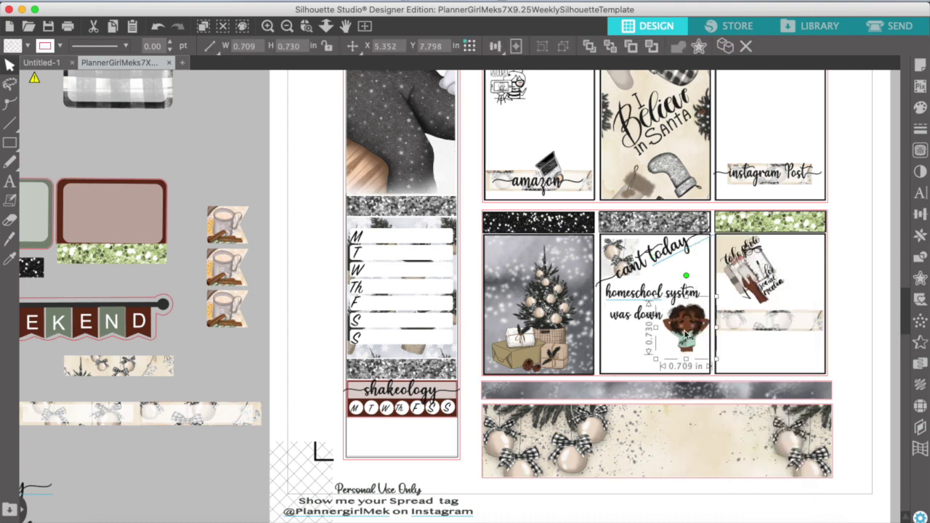
left_click_drag(679, 335, 715, 361)
left_click(684, 330)
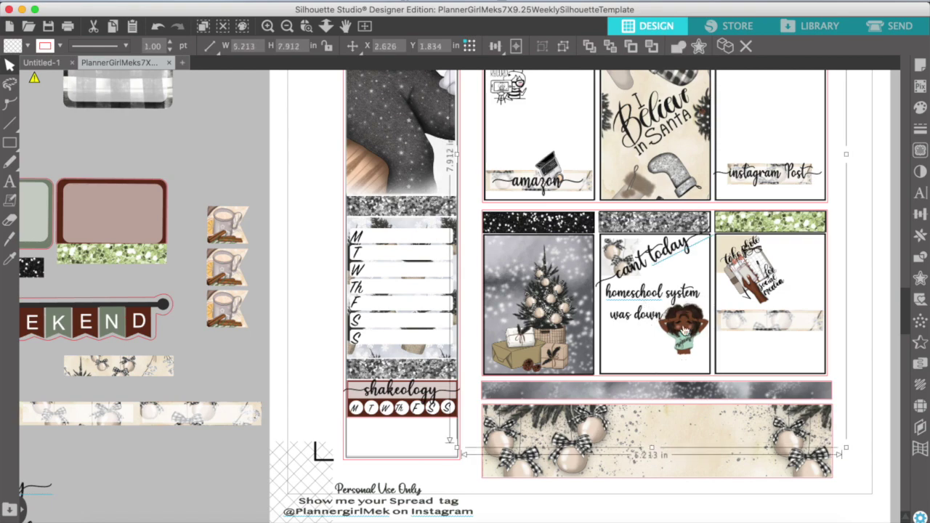
- Move the ToyoTress PR Team! text from below the page into Monday's first box
left_click(287, 26)
left_click(287, 26)
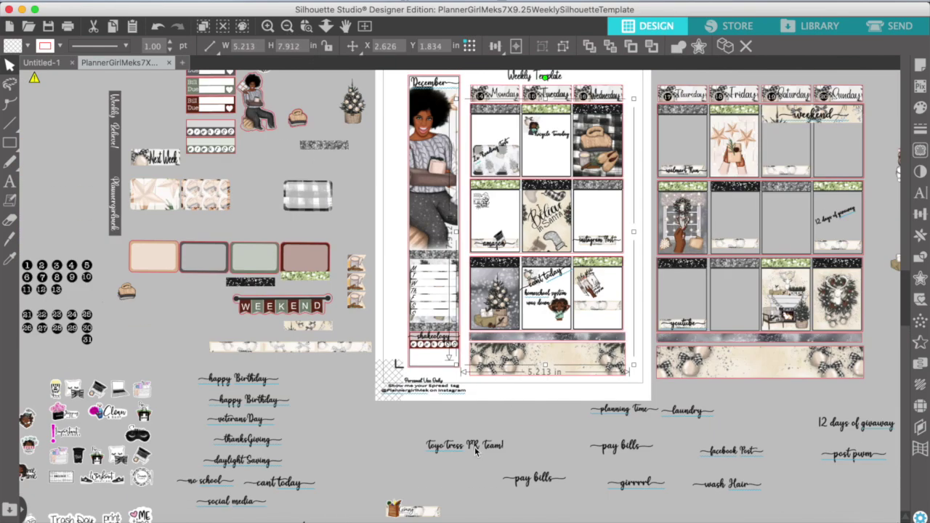
left_click_drag(450, 455, 508, 126)
left_click(268, 27)
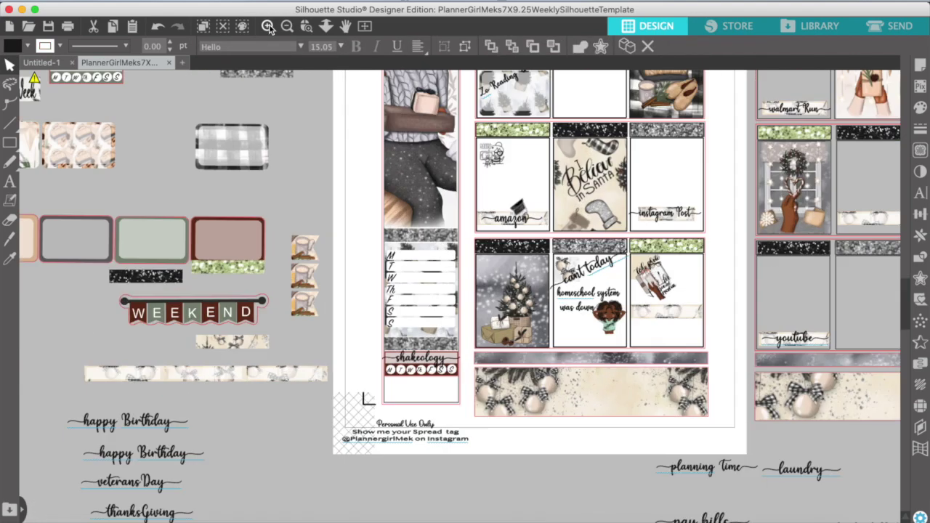
left_click(268, 26)
scroll(466, 187, "up", 5)
scroll(466, 184, "up", 3)
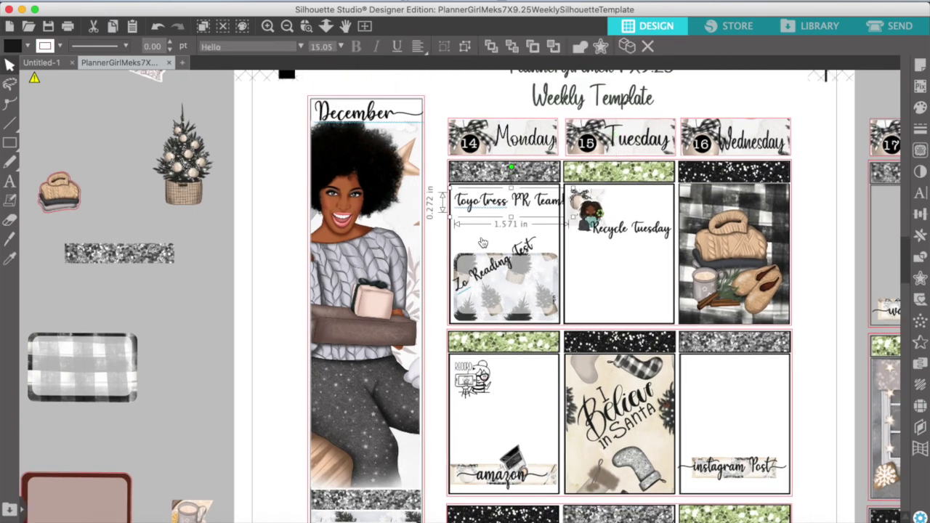
- Break the ToyoTress text into two lines with PR Team! on the second, and place it above Monday's reading test label
left_click_drag(545, 200, 235, 301)
left_click(212, 303)
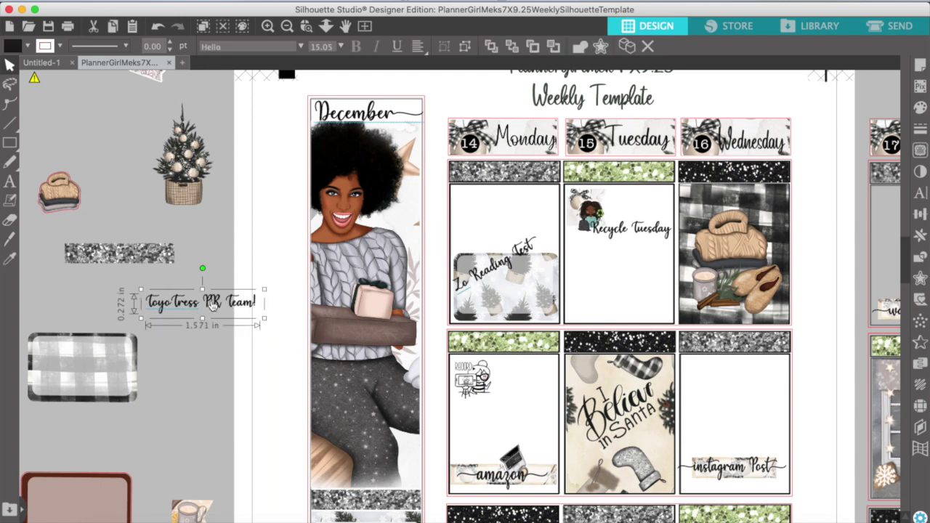
right_click(213, 303)
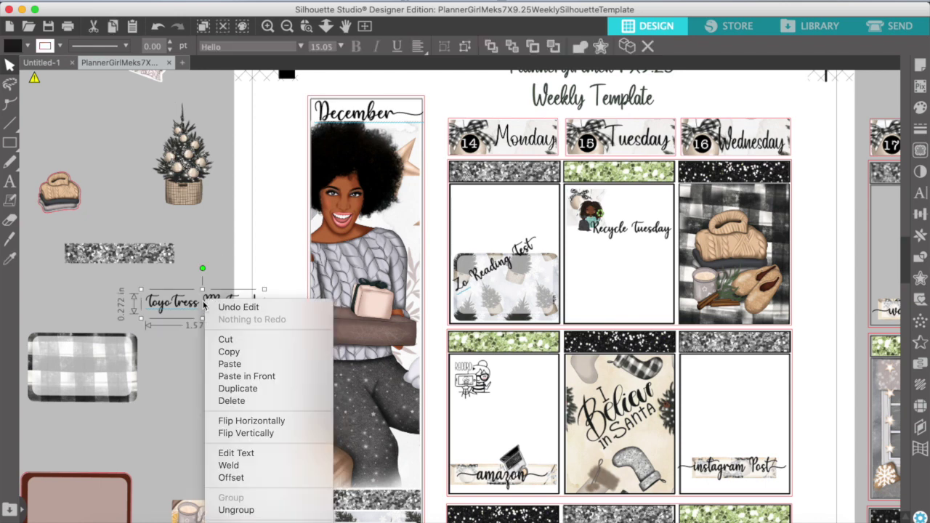
left_click(240, 452)
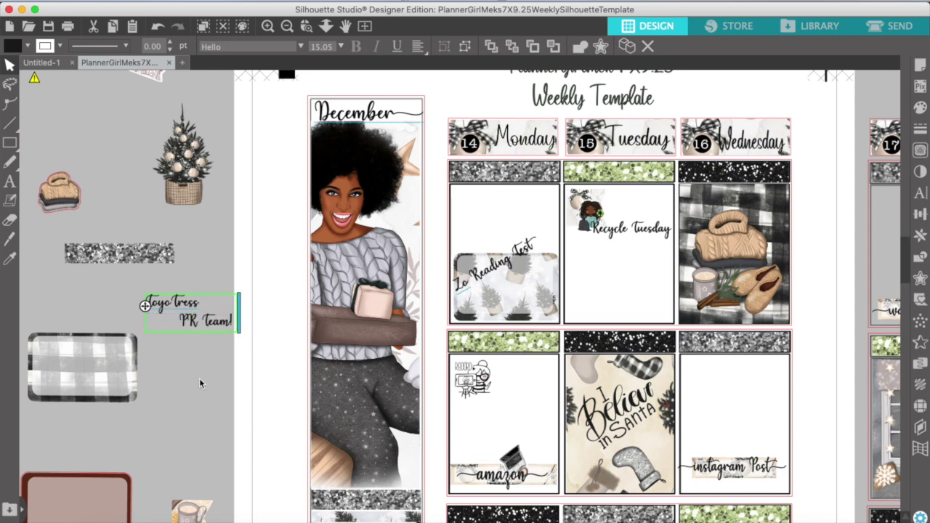
left_click_drag(180, 312, 490, 204)
left_click(171, 360)
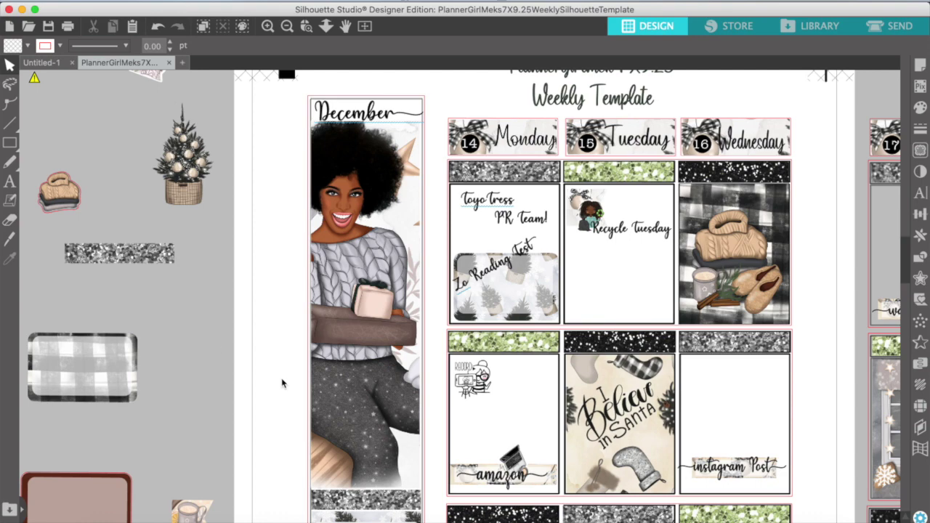
- Move the envelope doodle sticker into the blank area below page 1 and the laundry doodle sticker beside the laundry label, both enlarged
left_click(287, 27)
left_click(287, 27)
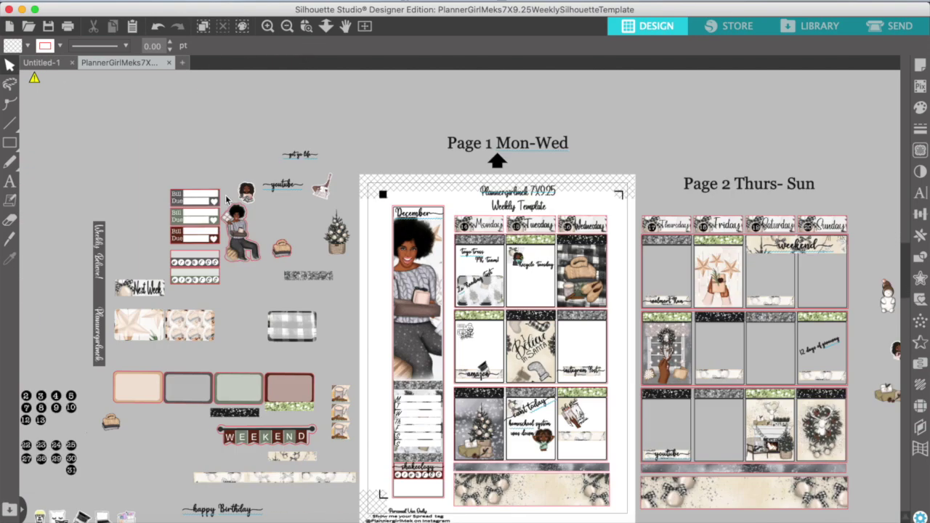
scroll(227, 201, "down", 5)
scroll(227, 201, "left", 3)
scroll(228, 201, "down", 2)
scroll(227, 200, "left", 1)
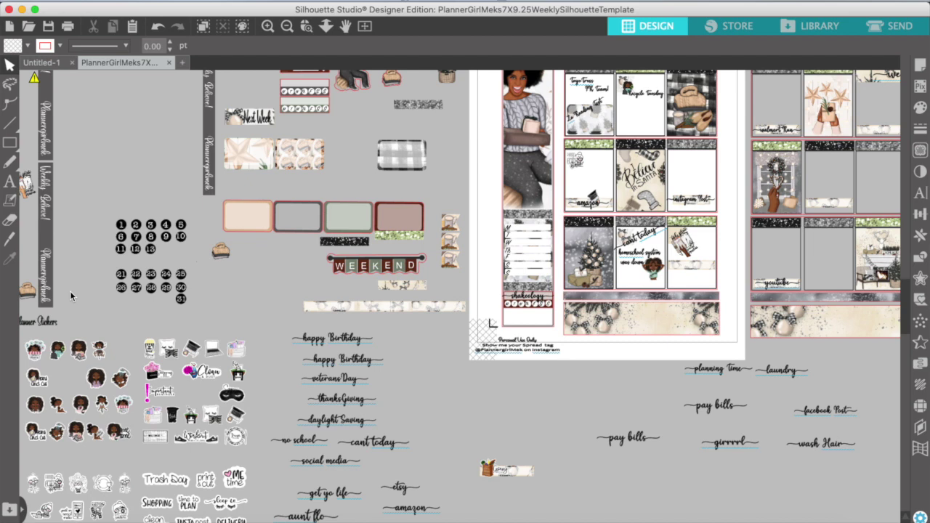
scroll(91, 420, "down", 5)
scroll(90, 420, "left", 1)
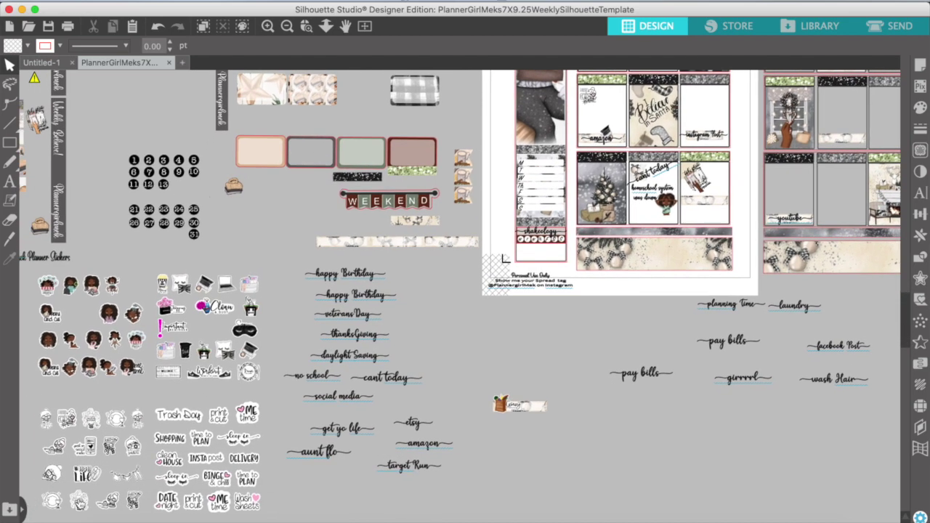
left_click_drag(79, 503, 567, 445)
left_click_drag(522, 387, 549, 355)
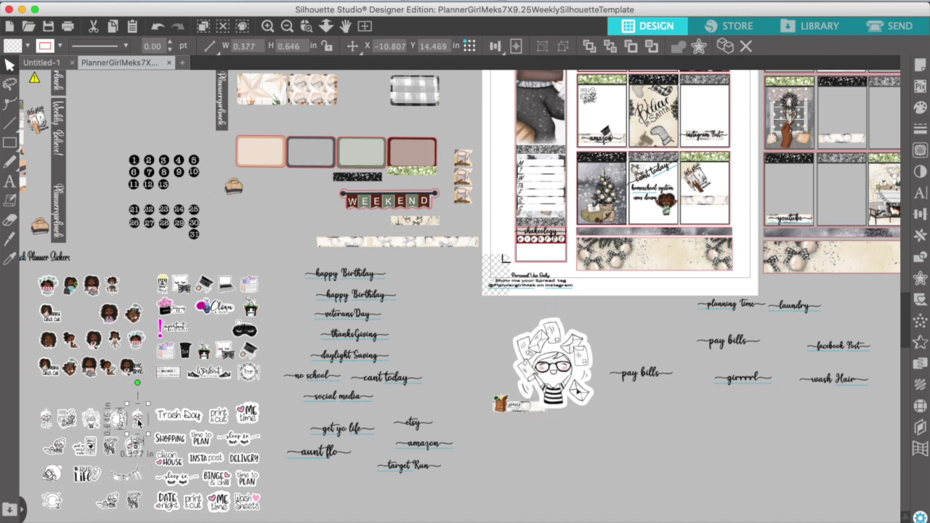
left_click_drag(463, 364, 827, 298)
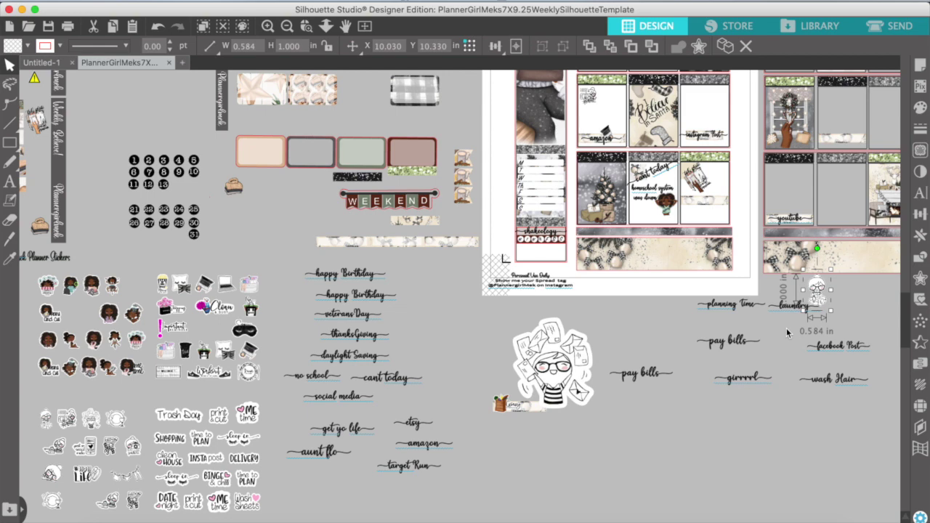
left_click(787, 331)
- Duplicate the bill-paying doodle from the planner stickers and place the copy at the pay bills text below the page
scroll(787, 332, "up", 3)
scroll(787, 332, "right", 2)
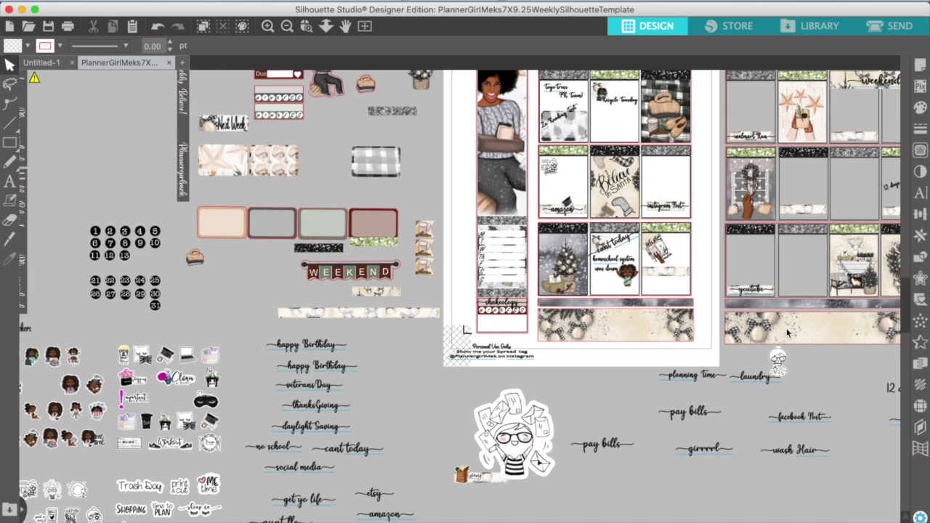
scroll(787, 332, "up", 2)
scroll(787, 332, "right", 1)
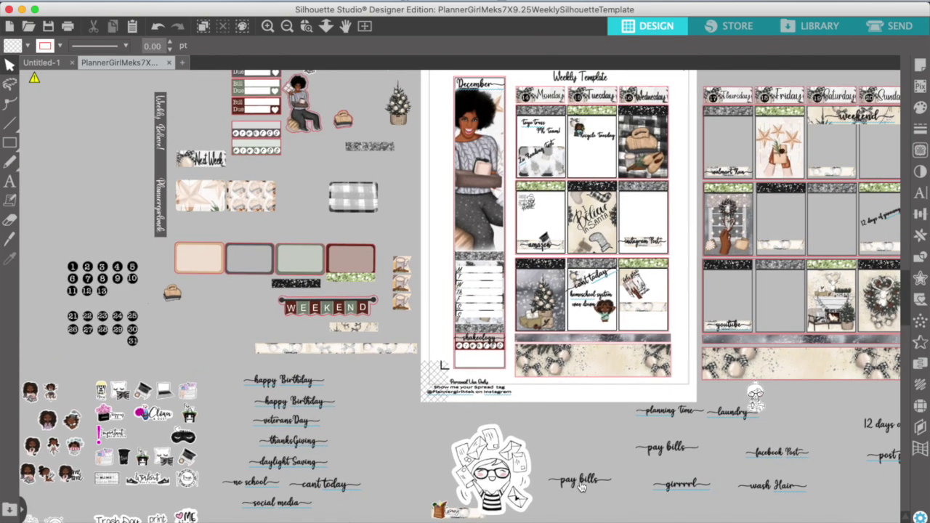
scroll(371, 458, "down", 5)
scroll(371, 458, "left", 5)
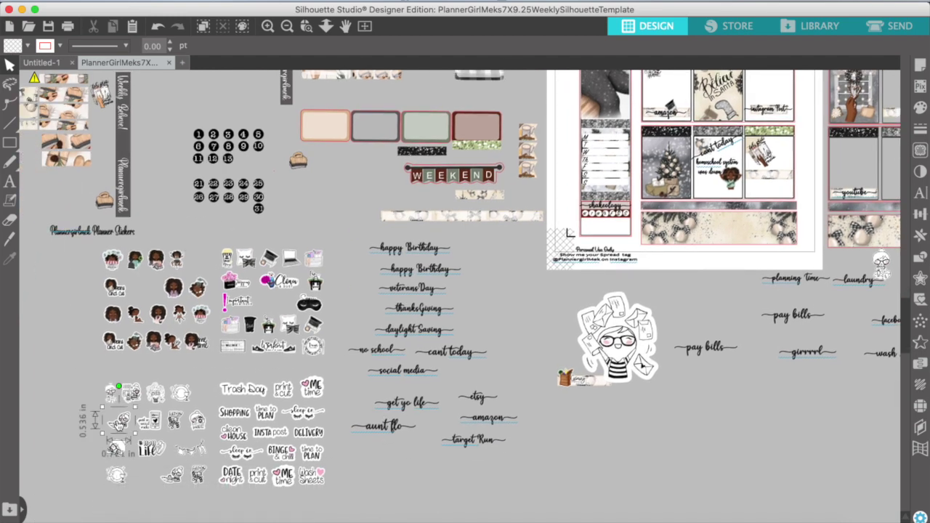
right_click(122, 419)
left_click(170, 509)
left_click_drag(131, 426, 688, 335)
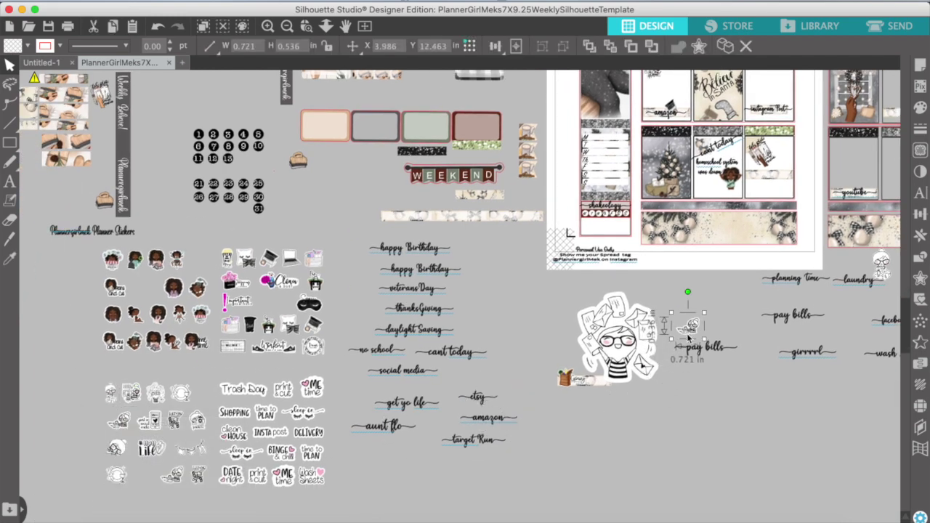
- Move the pay bills text together with its doodle into the bottom of Tuesday's first box
scroll(688, 338, "up", 4)
scroll(688, 338, "right", 6)
scroll(689, 338, "up", 2)
left_click_drag(592, 436, 613, 124)
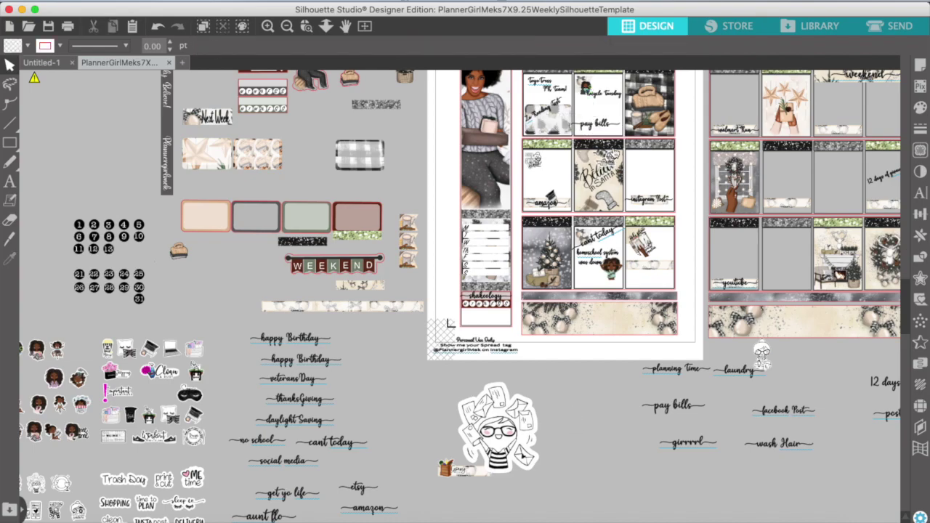
- Narrow the pay bills text to fit Tuesday's first box and shift it slightly down
left_click(267, 27)
left_click(268, 28)
scroll(557, 211, "up", 8)
scroll(557, 211, "right", 8)
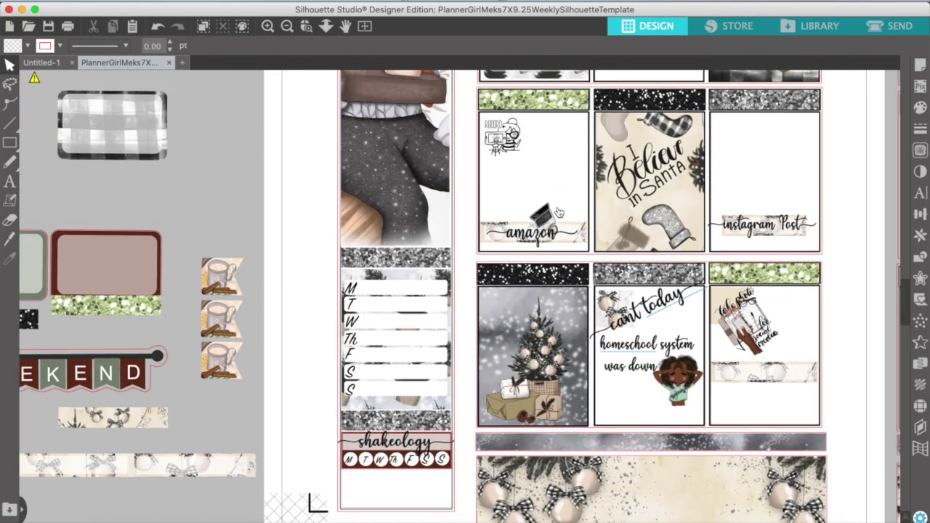
scroll(558, 212, "up", 5)
scroll(558, 213, "right", 2)
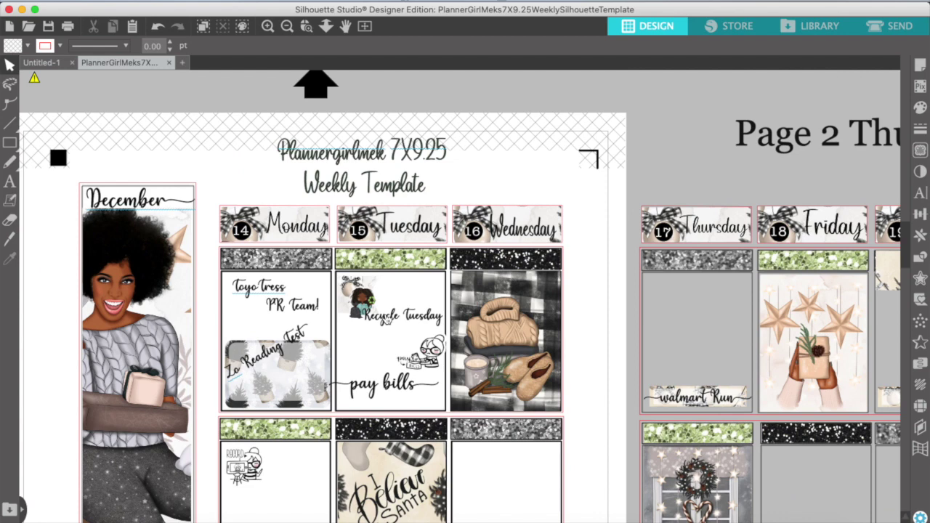
left_click(394, 392)
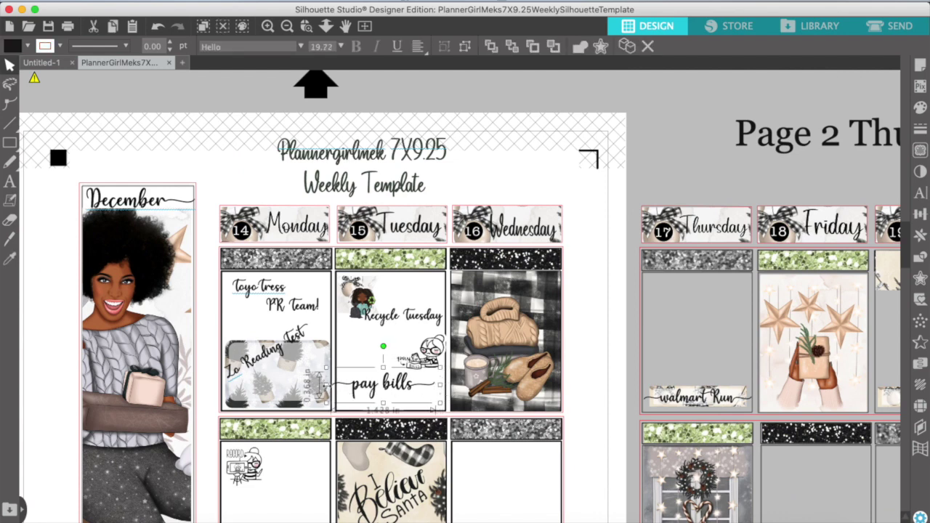
left_click_drag(327, 402, 338, 398)
left_click_drag(401, 385, 401, 392)
- Lower the bill-paying doodle onto the end of the pay bills text in Tuesday's first box
left_click_drag(430, 348, 429, 356)
right_click(429, 355)
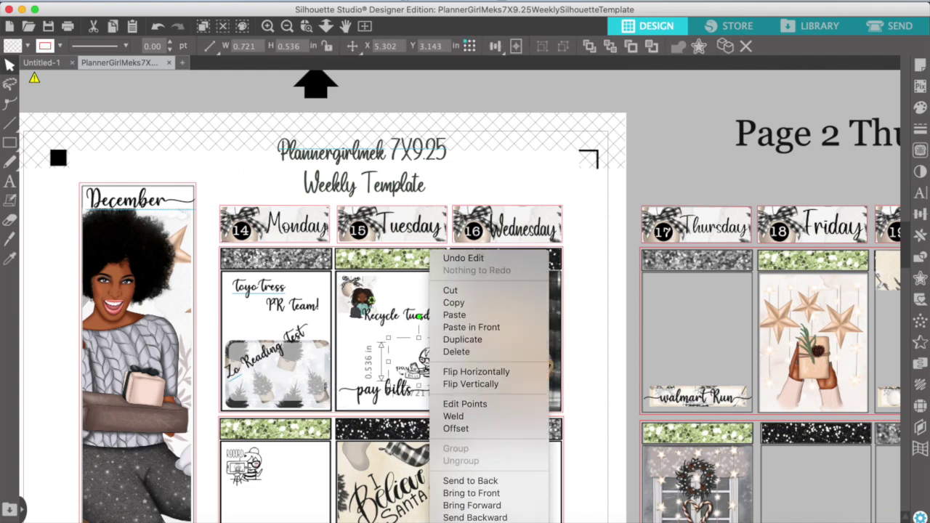
left_click(490, 476)
left_click(434, 373)
left_click(158, 26)
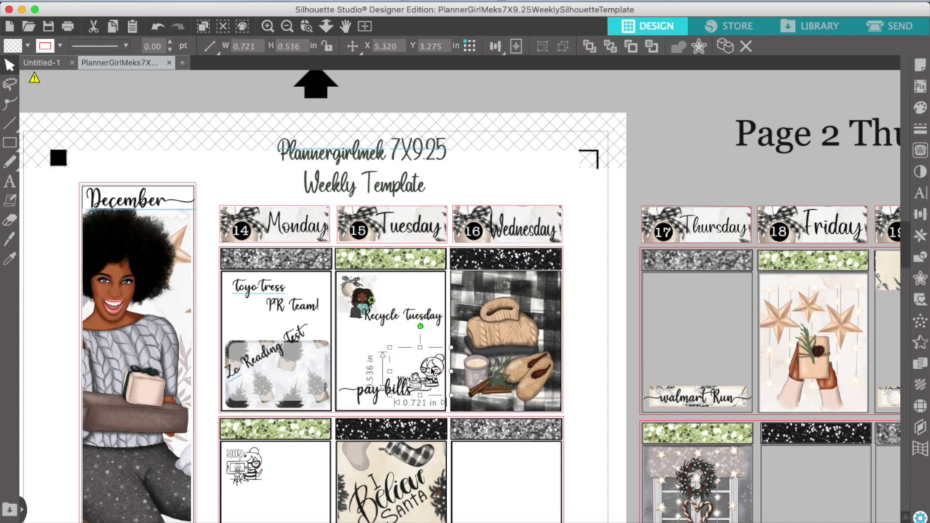
left_click(581, 282)
left_click(587, 219)
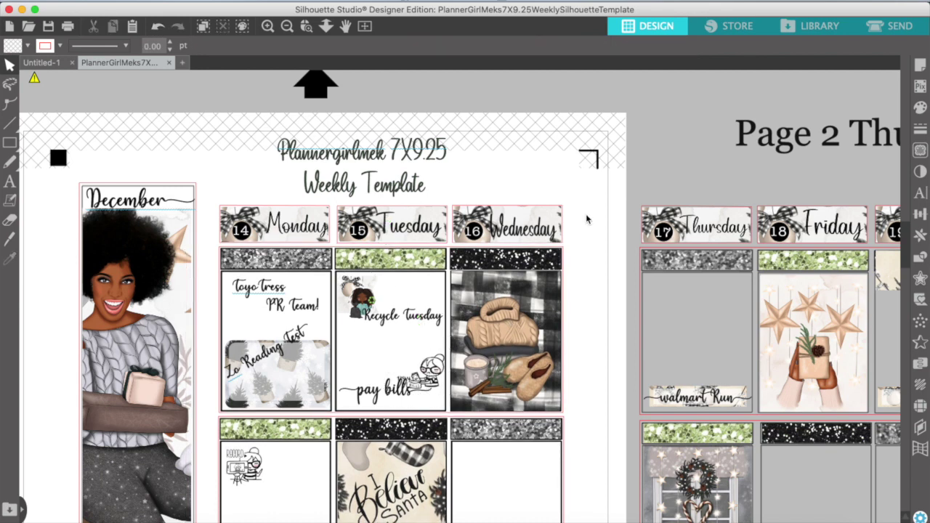
- Shrink the envelope doodle sticker to about 0.81 by 0.91 in and place a duplicate in Saturday's second box
scroll(587, 220, "down", 10)
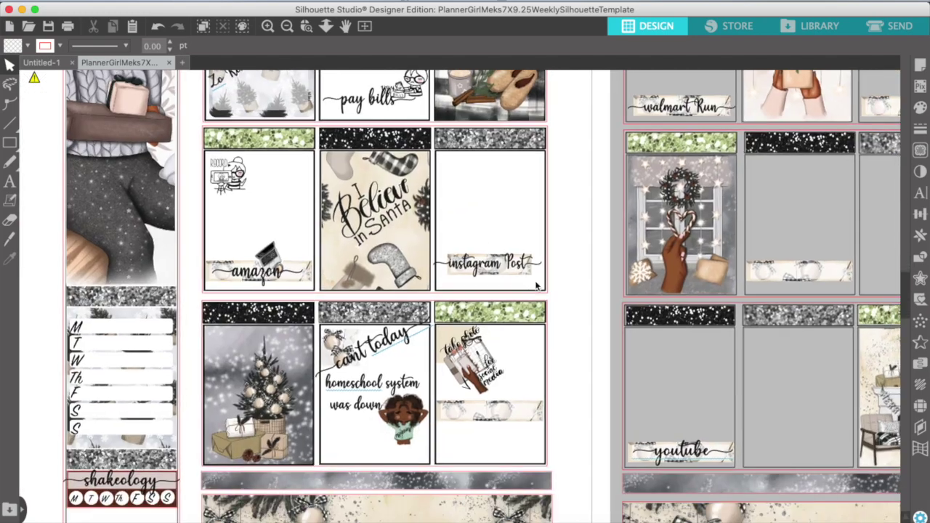
scroll(538, 287, "down", 2)
scroll(509, 327, "down", 3)
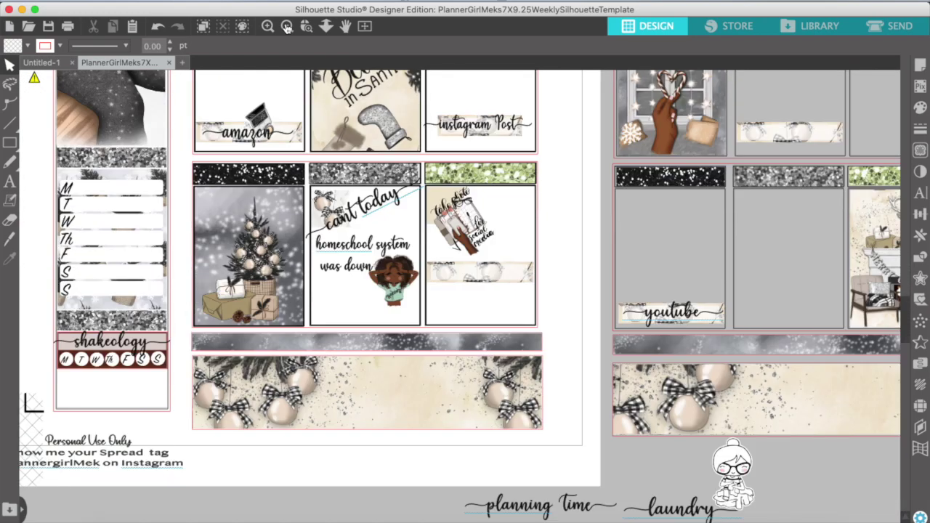
left_click(287, 27)
left_click_drag(292, 477, 415, 390)
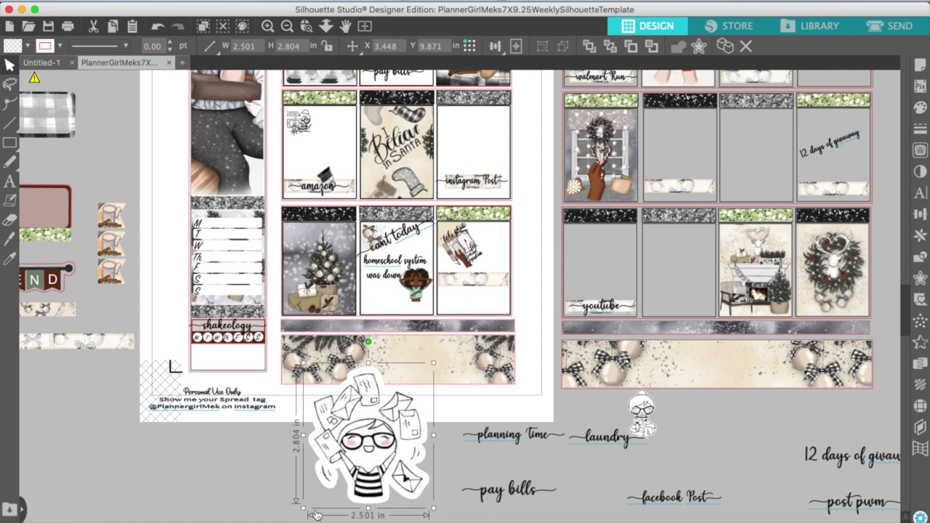
left_click_drag(305, 507, 385, 416)
right_click(363, 434)
left_click_drag(413, 387, 760, 164)
left_click(407, 329)
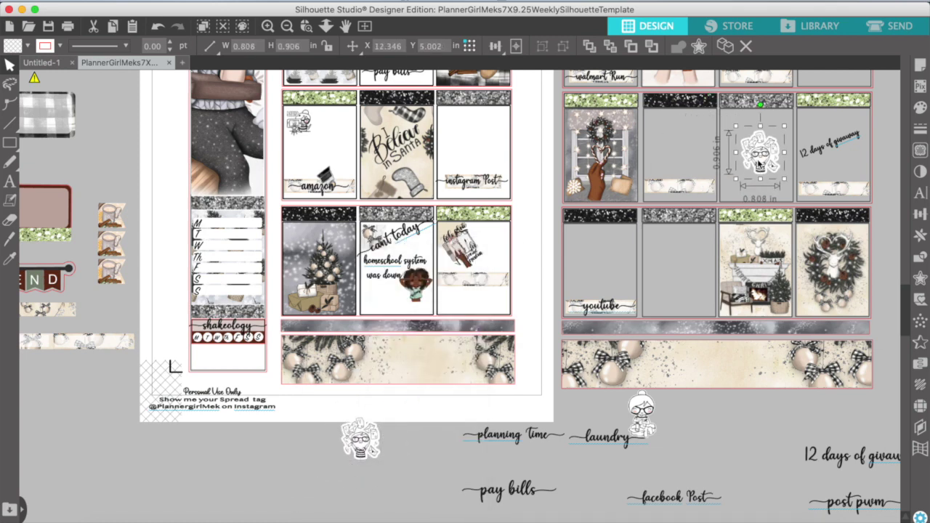
- Create a happy mail label from a duplicate of the pay bills text and move it with the envelope doodle into Wednesday's second box
left_click(360, 440)
left_click(509, 490)
right_click(509, 491)
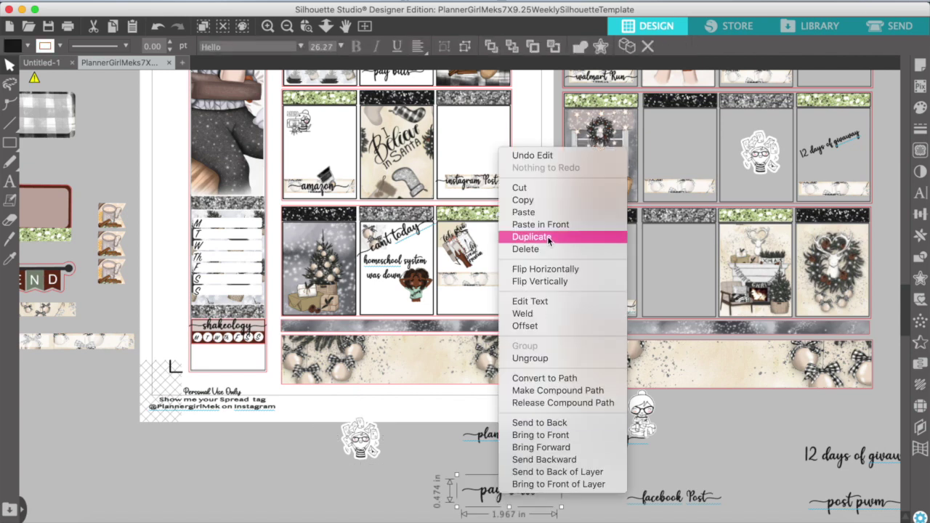
left_click(545, 239)
left_click_drag(512, 492, 416, 494)
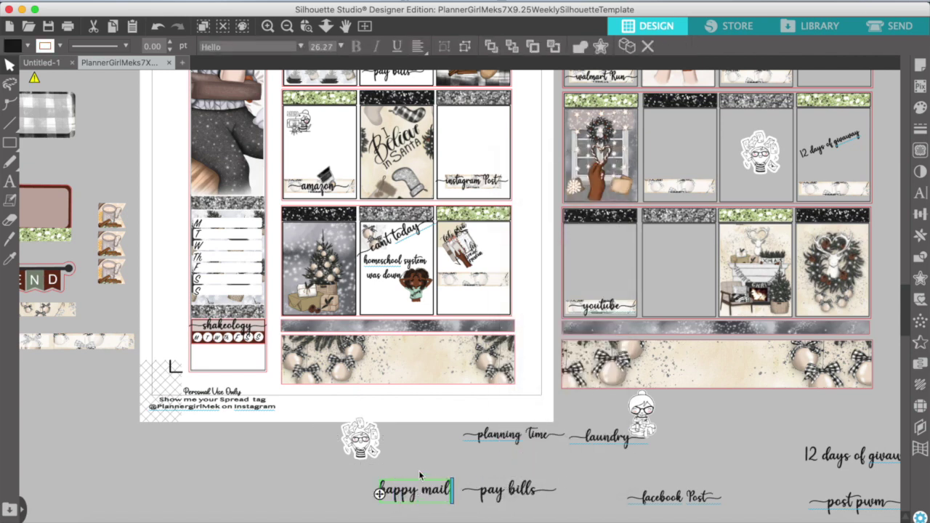
left_click(359, 439)
left_click_drag(360, 440, 472, 141)
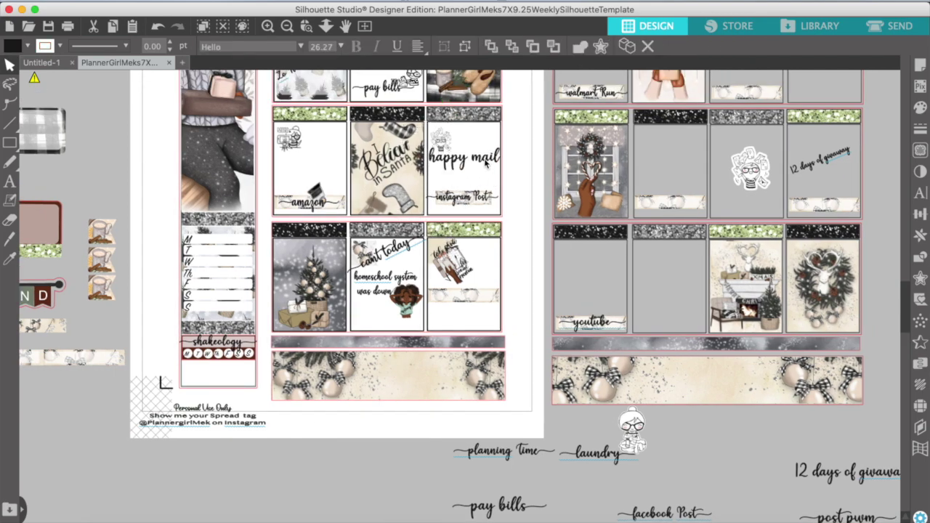
- Narrow the happy mail text to about 1.26 in and set the envelope doodle just above its first letters
scroll(416, 292, "up", 3)
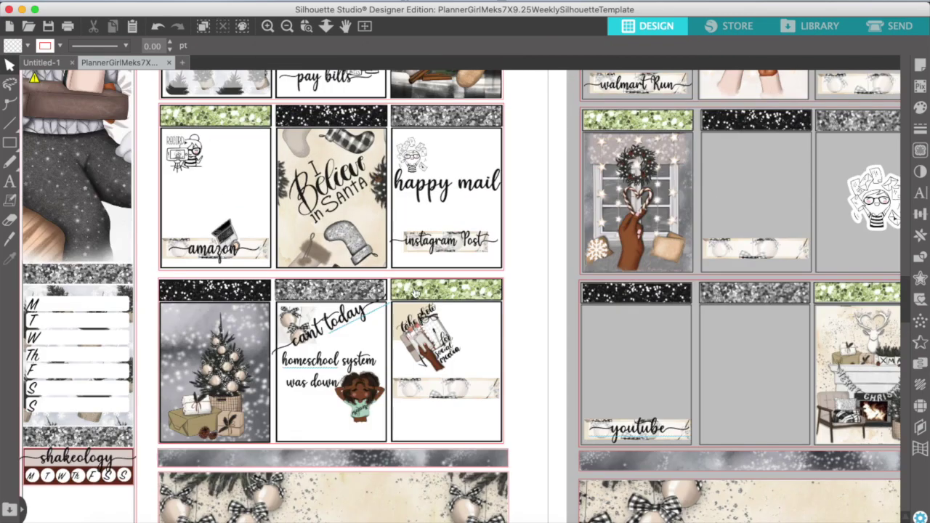
scroll(416, 293, "up", 4)
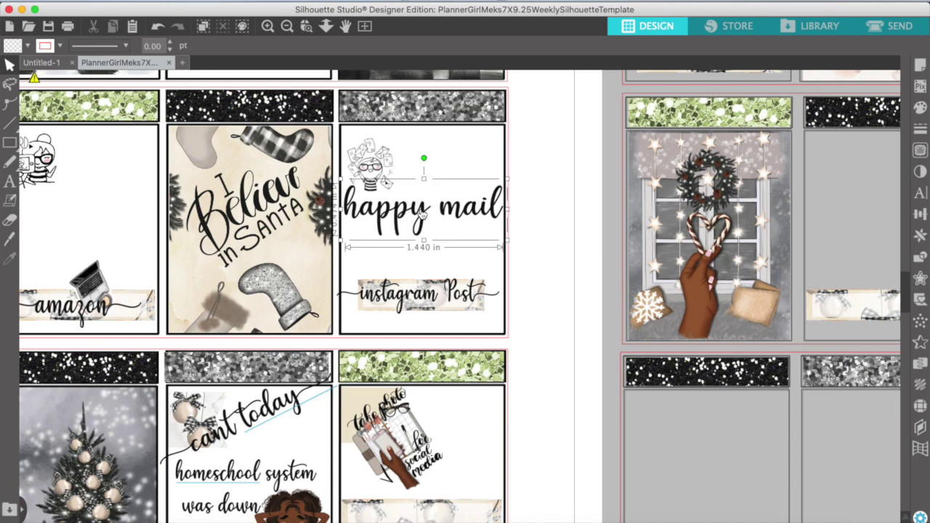
left_click_drag(506, 209, 493, 211)
left_click_drag(344, 209, 354, 209)
mouse_move(415, 215)
left_mouse_down()
mouse_move(397, 214)
mouse_move(409, 213)
left_mouse_up()
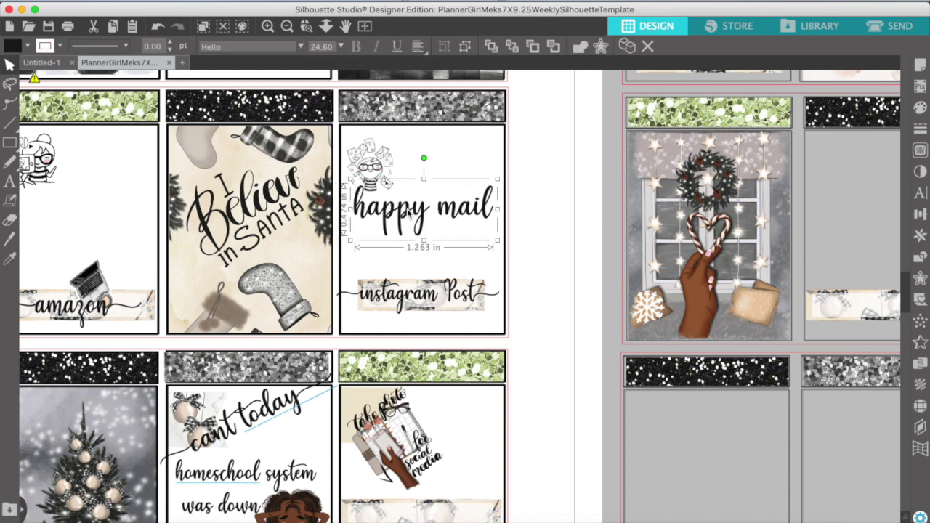
left_click_drag(383, 161, 386, 175)
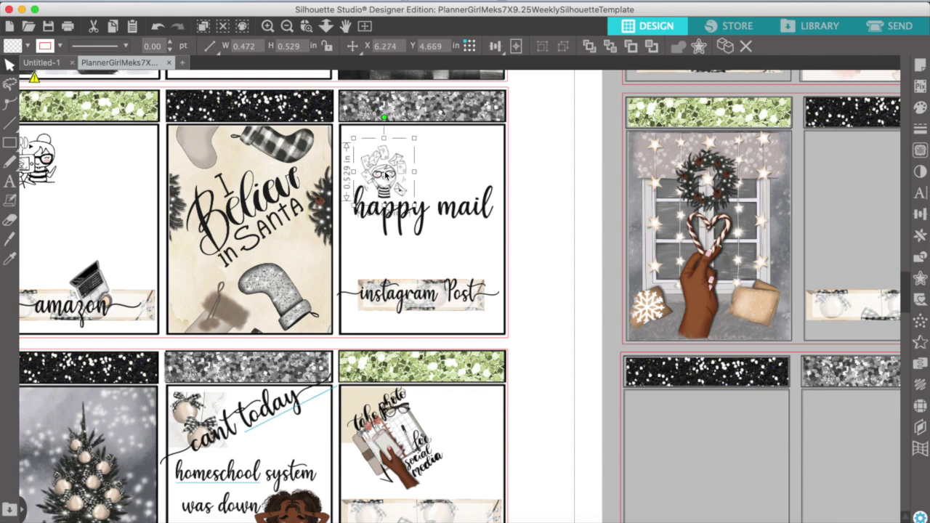
left_click(449, 176)
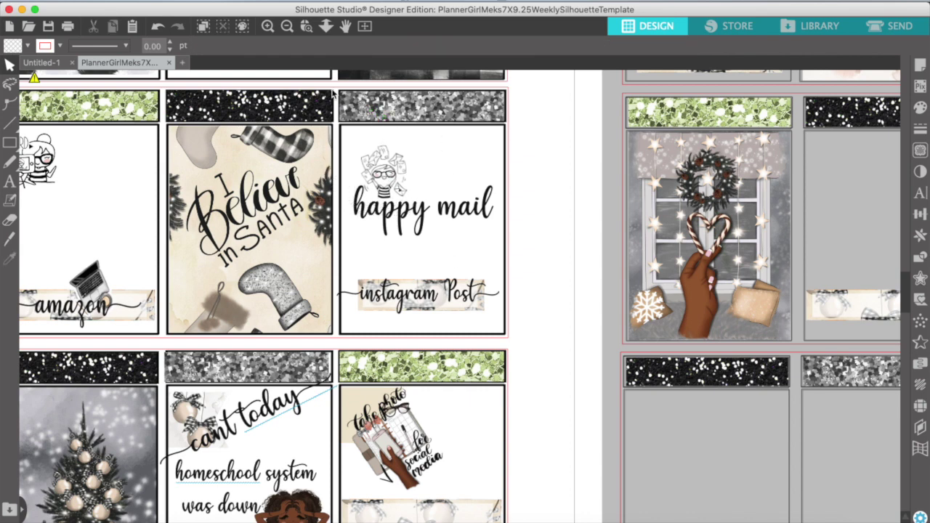
- Move the happy mail text and doodle up toward the top of Wednesday's second box, and lower the instagram Post label slightly
left_click(419, 194)
left_click_drag(457, 216, 441, 203)
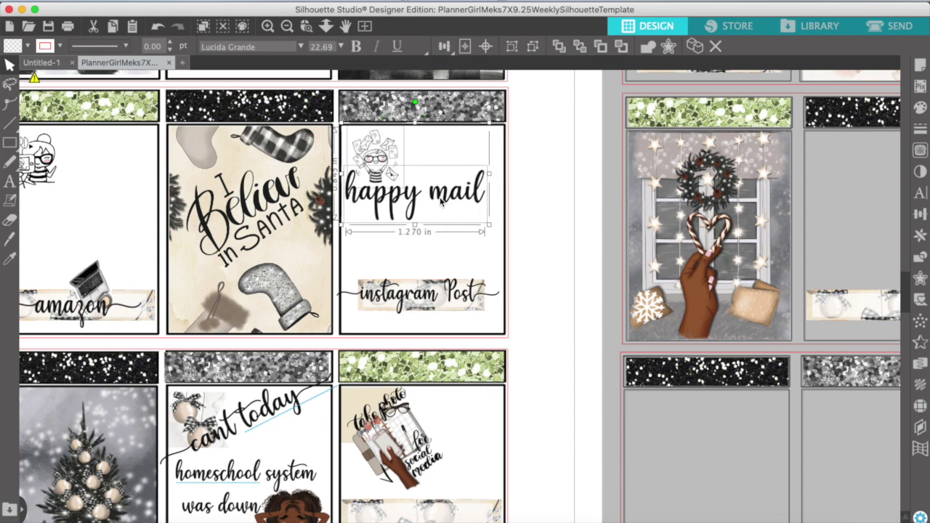
left_click(473, 265)
left_click(444, 300)
left_click_drag(445, 302, 448, 318)
left_click(456, 257)
- Duplicate the sleepy bow doodle beside page 2 and place a reduced copy, about 0.42 by 0.68 in, in the lower right of Wednesday's third box
left_click(288, 27)
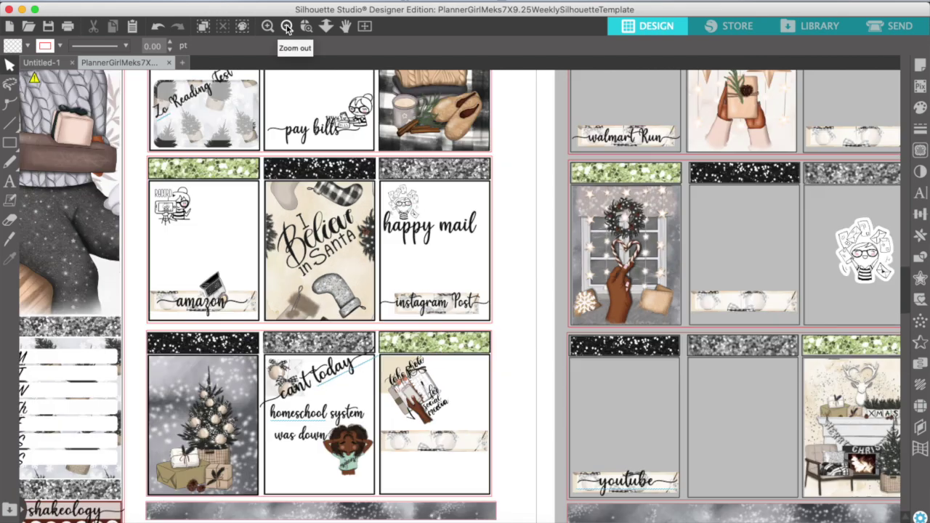
left_click(287, 27)
scroll(438, 242, "down", 3)
scroll(438, 243, "right", 2)
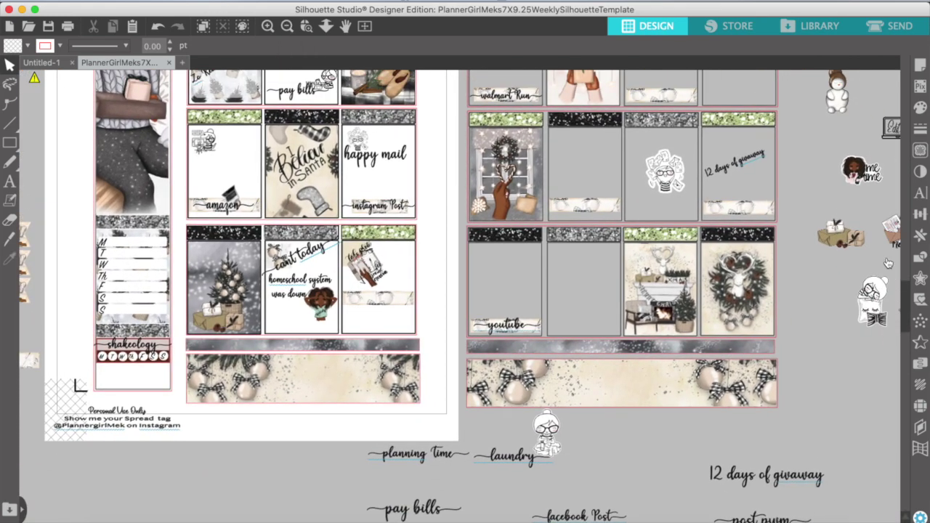
left_click(873, 299)
right_click(872, 299)
left_click(864, 398)
left_click_drag(854, 308, 835, 388)
left_click_drag(826, 408, 401, 310)
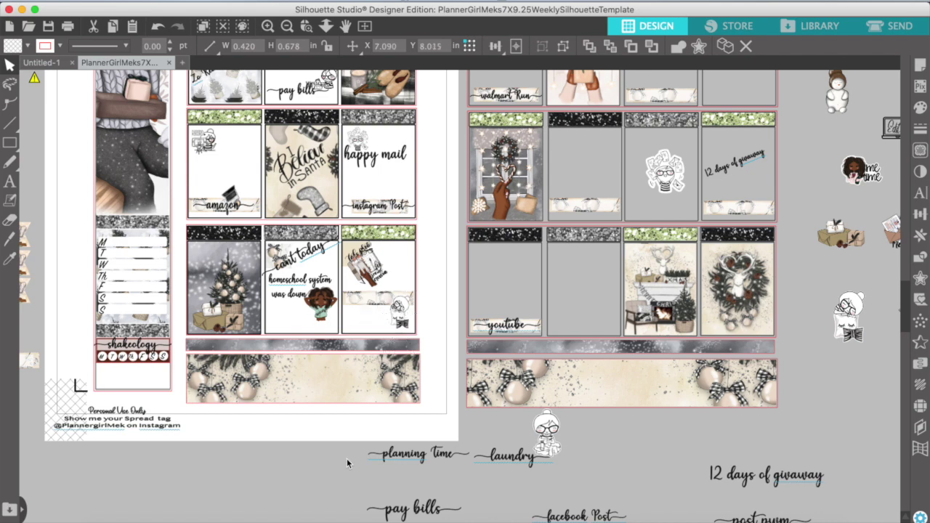
- Place a copy of the girrrrl text over the ornament strip in Wednesday's third box, arranging the stacking order so the text sits in front
scroll(347, 464, "down", 2)
left_click_drag(432, 512, 378, 257)
right_click(292, 459)
left_click(302, 472)
right_click(375, 247)
left_click(436, 483)
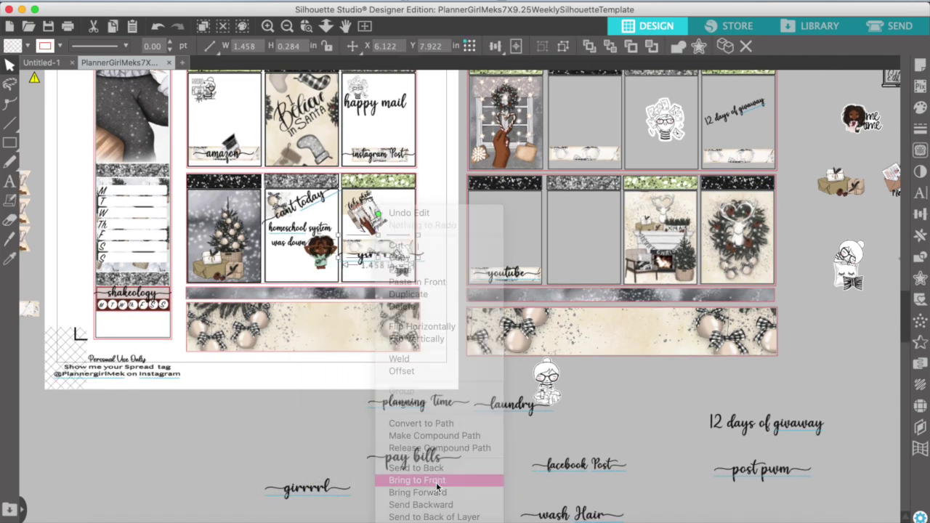
left_click(436, 483)
right_click(374, 253)
left_click(442, 428)
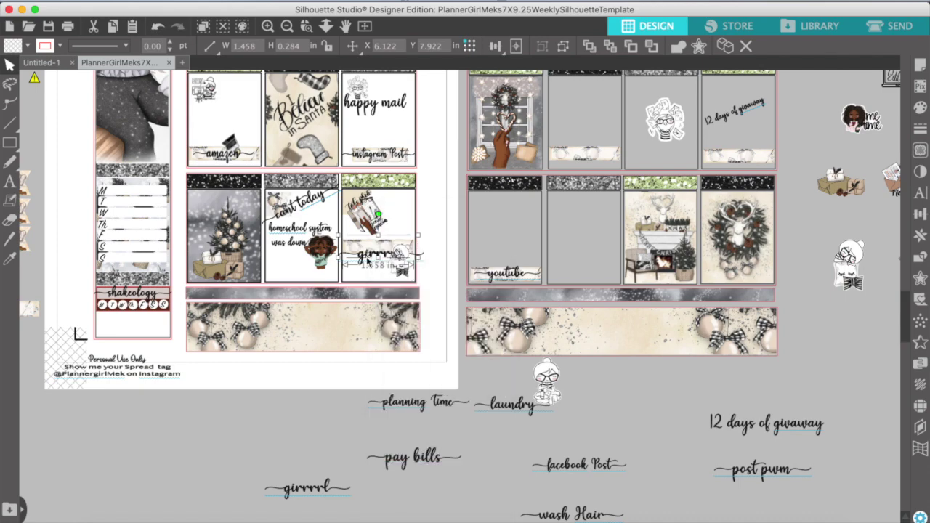
left_click(359, 252)
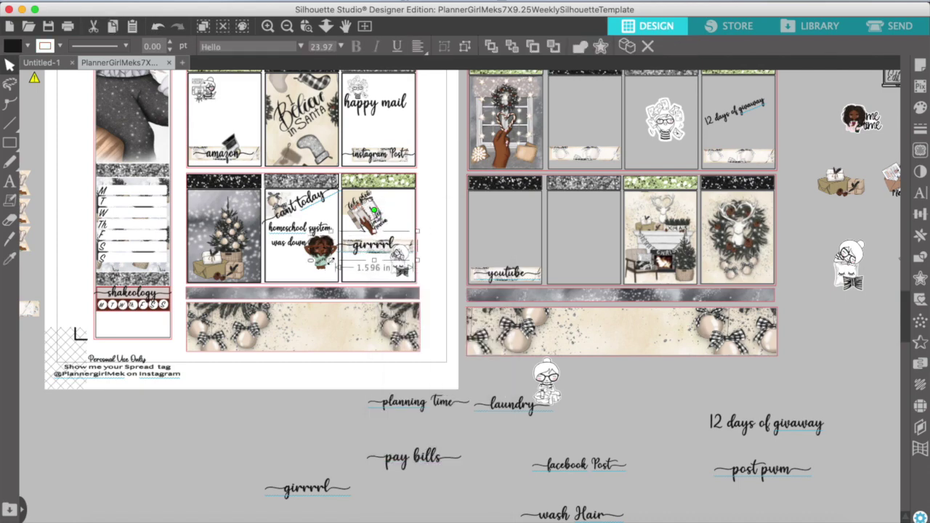
- Reduce the girrrrl text in Wednesday's third box to about 1.39 in wide and settle it onto the ornament strip beside the bow doodle
left_click(267, 26)
left_click(267, 28)
left_click(268, 28)
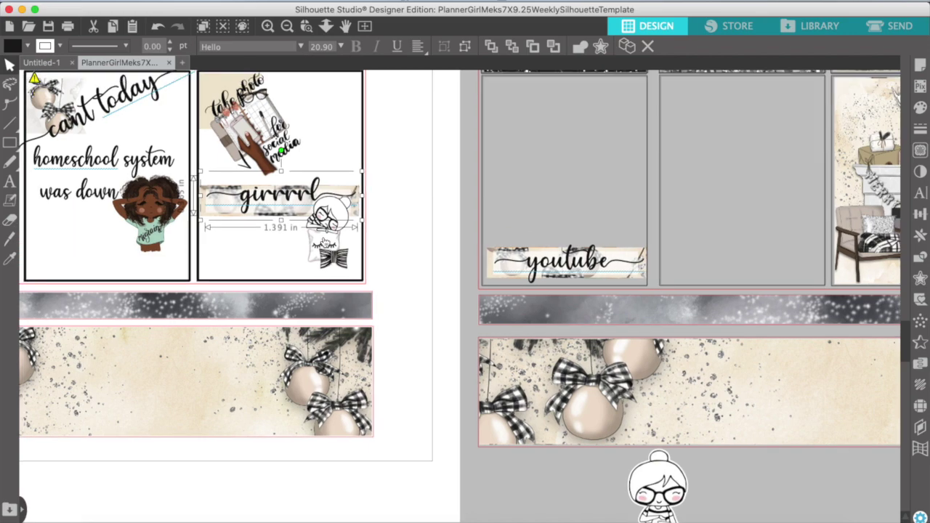
scroll(318, 233, "up", 1)
scroll(318, 232, "left", 1)
left_click_drag(291, 227, 290, 226)
left_click(355, 268)
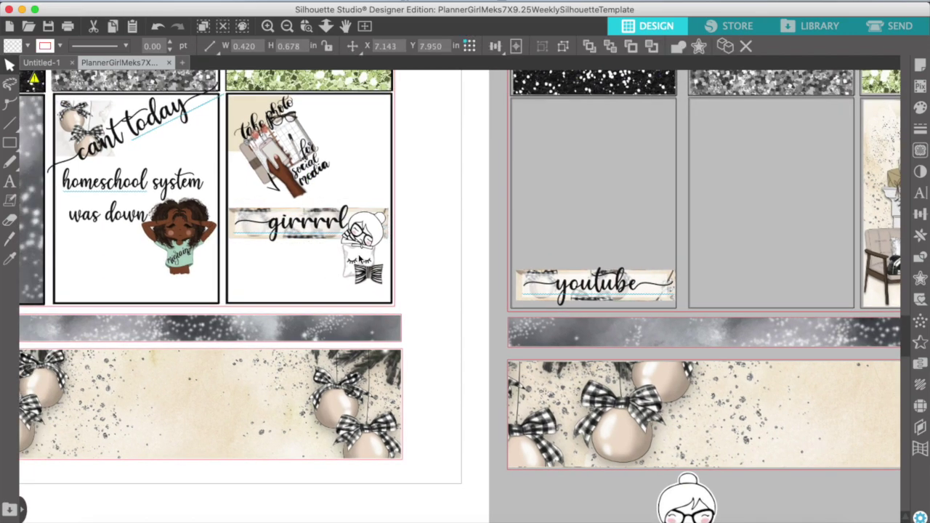
left_click(330, 281)
left_click(286, 26)
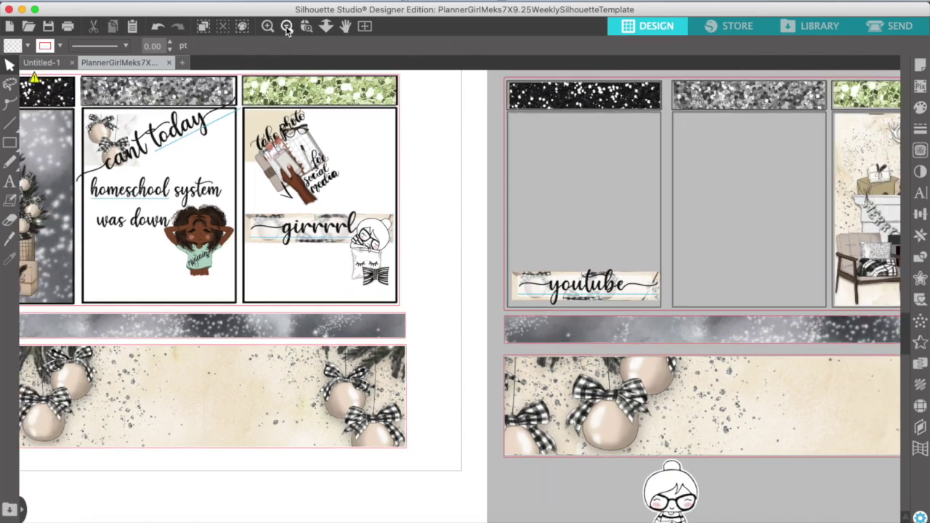
left_click(286, 26)
left_click(286, 26)
left_click(286, 26)
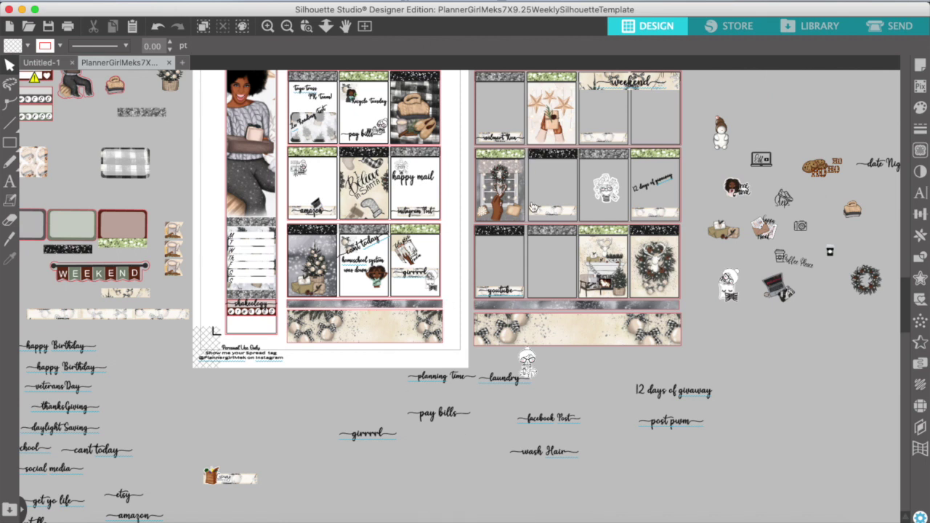
- Move the gift boxes sticker to empty space below page 2 and mark a trace area about 1.55 by 1.19 in around it
scroll(532, 208, "up", 1)
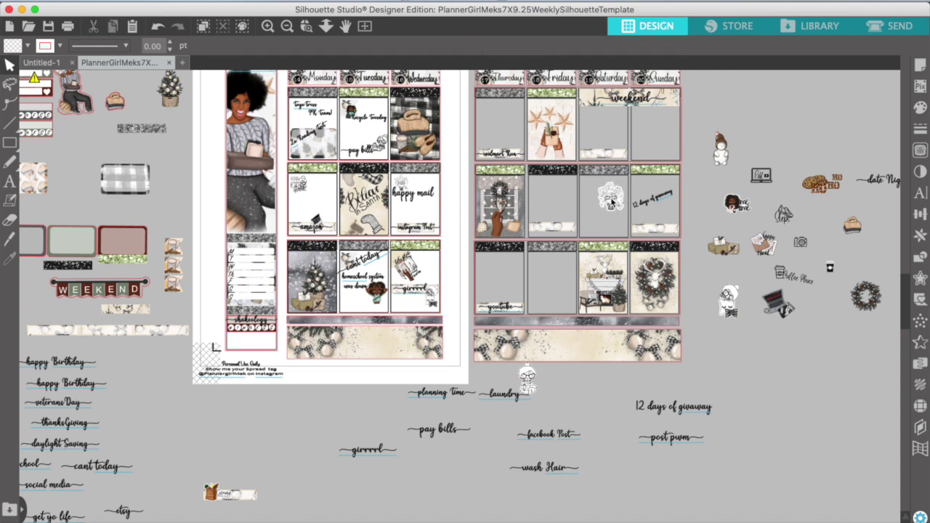
left_click_drag(611, 202, 616, 196)
left_click_drag(718, 252, 772, 418)
left_click(919, 150)
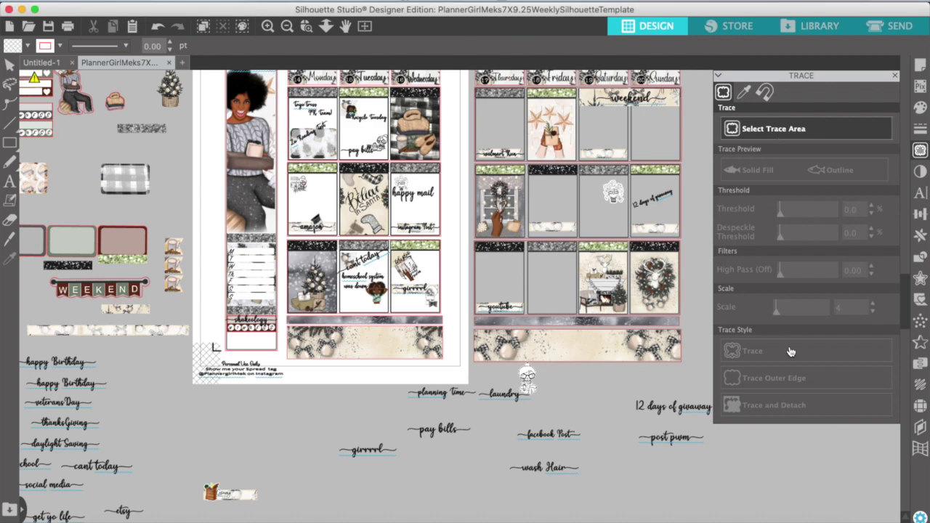
scroll(626, 391, "right", 5)
mouse_move(660, 430)
left_mouse_down()
mouse_move(664, 438)
mouse_move(622, 416)
mouse_move(648, 429)
left_mouse_up()
left_click(267, 26)
left_click(267, 27)
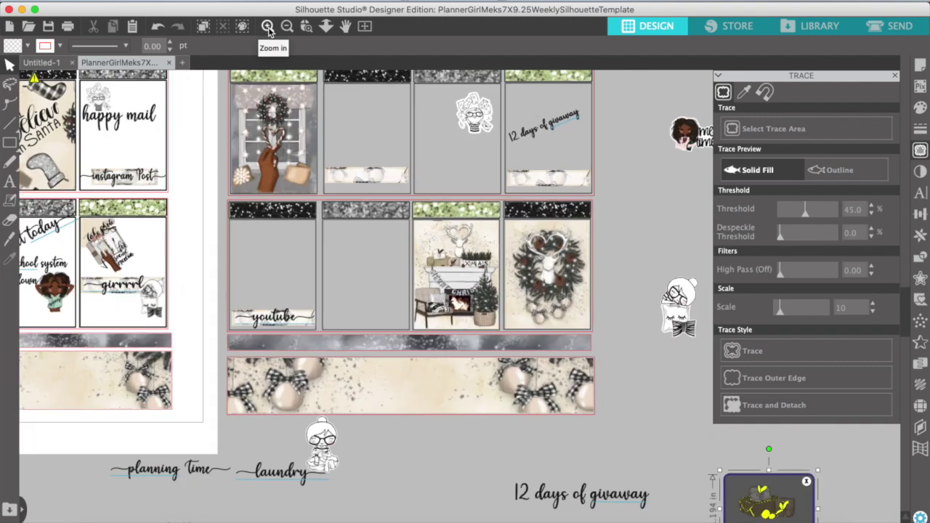
left_click(268, 27)
scroll(414, 217, "right", 10)
scroll(414, 216, "down", 8)
scroll(415, 217, "right", 3)
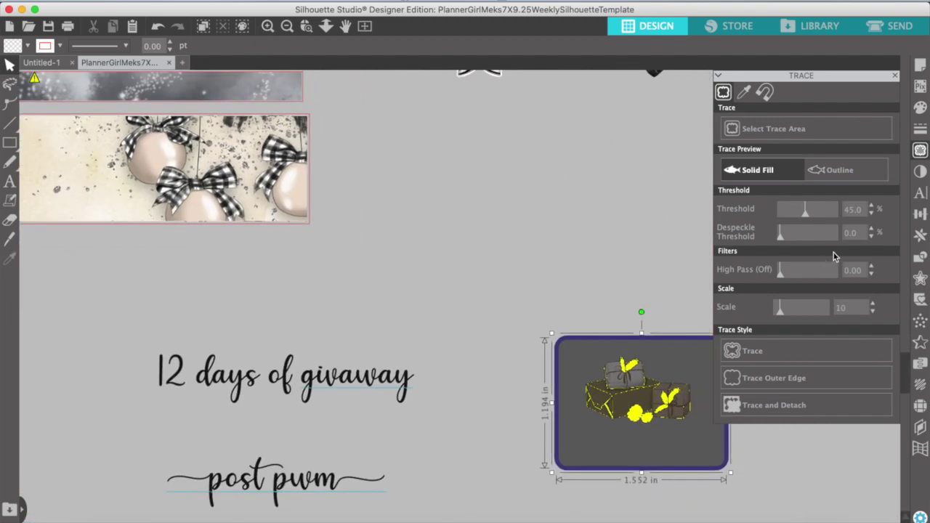
- Trace and detach the gift boxes at a threshold of 99%, pull the detached image away and remove the leftover border
left_click(872, 210)
left_click(872, 207)
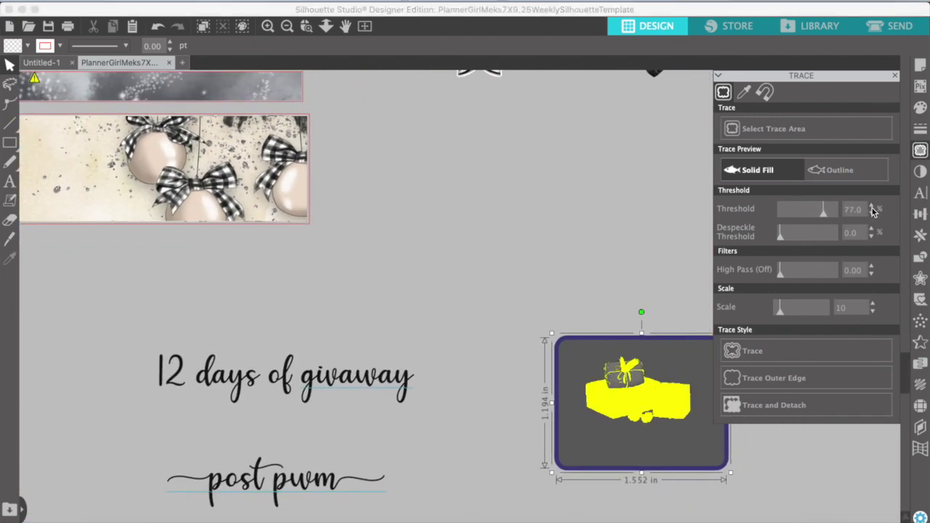
left_click(872, 207)
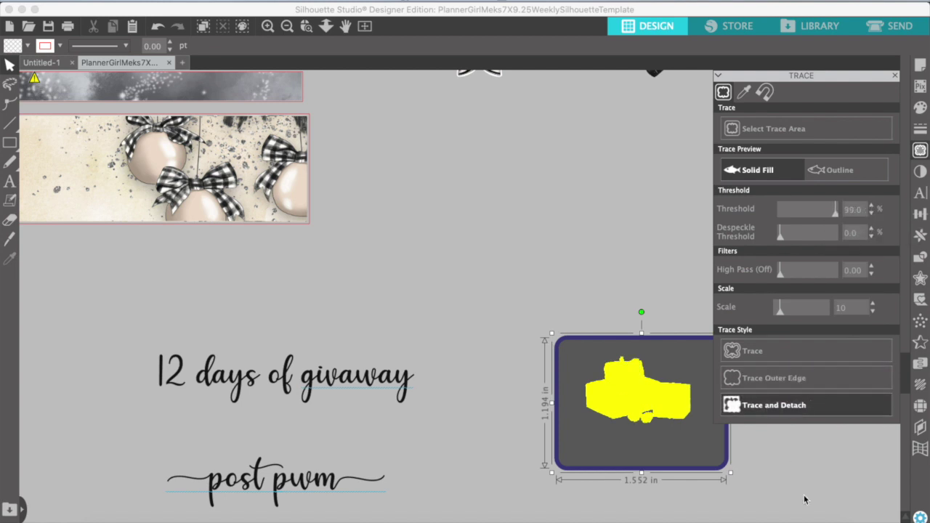
left_click_drag(630, 391, 521, 251)
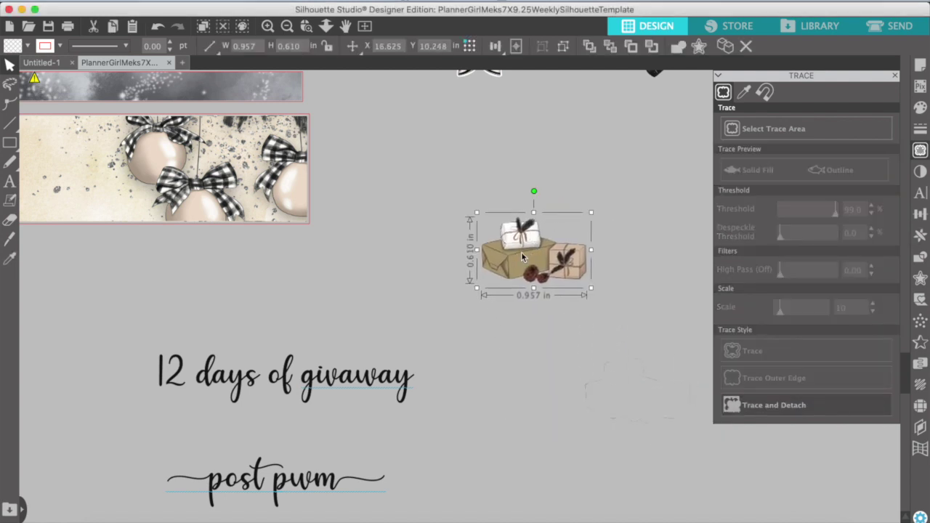
left_click(637, 367)
- Place the traced gift boxes in Saturday's second box and move the ornament strip from Friday's second box to the top of it
left_click(287, 26)
left_click(287, 26)
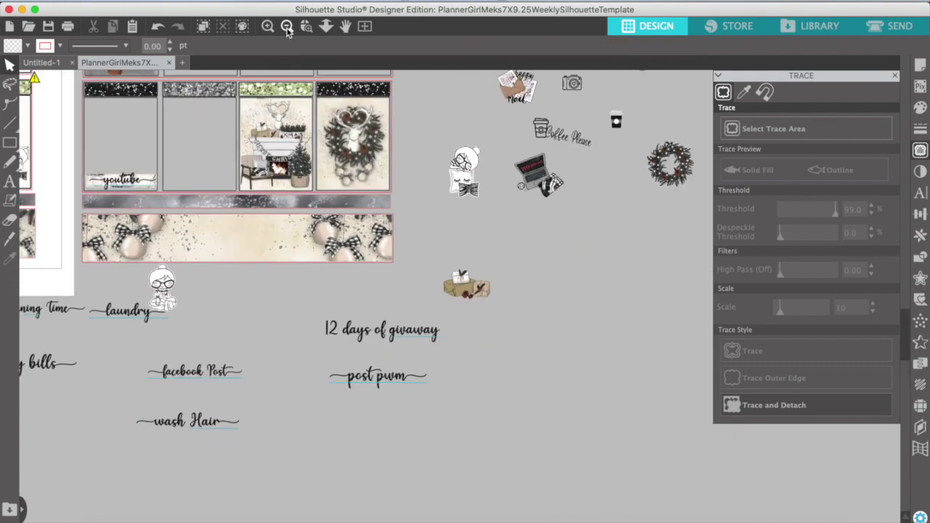
left_click(287, 26)
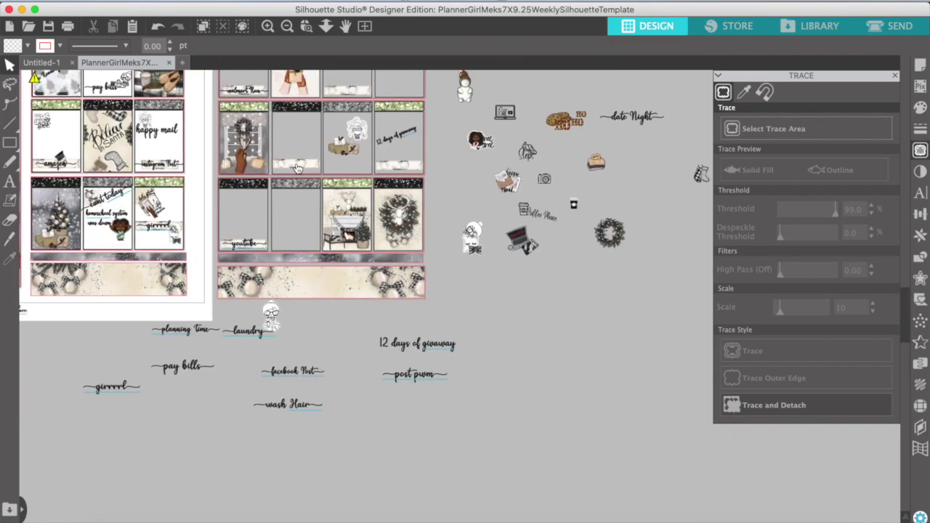
left_click_drag(296, 169, 349, 170)
left_click_drag(350, 125, 349, 119)
- Set the gift boxes over the ornament strip in Saturday's second box, bring them to the front, and move the doodle below them
left_click(350, 136)
left_click(352, 136)
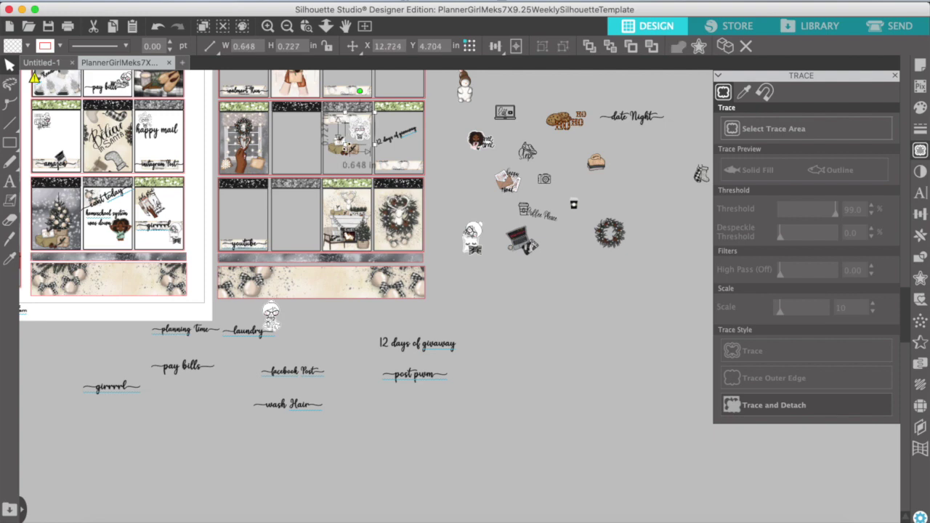
left_click(335, 151)
left_click_drag(335, 150, 332, 130)
left_click(267, 26)
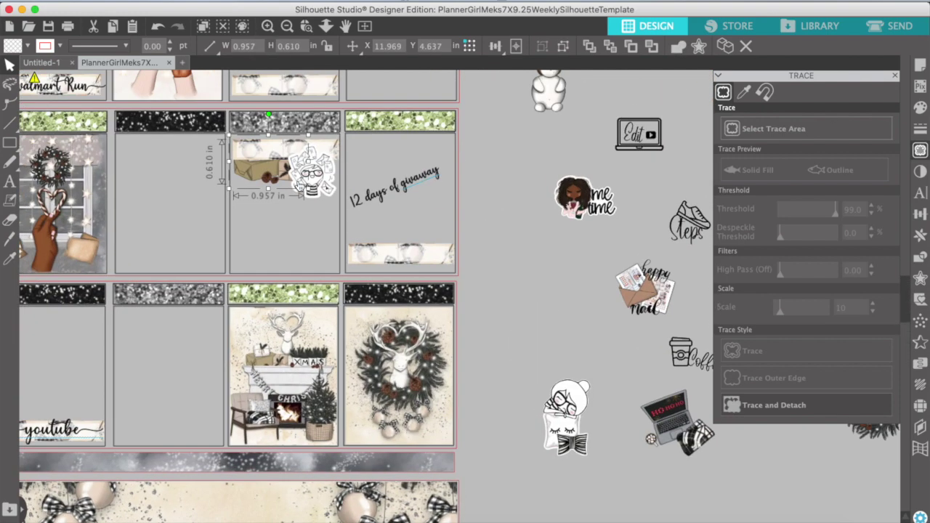
right_click(271, 181)
left_click(340, 451)
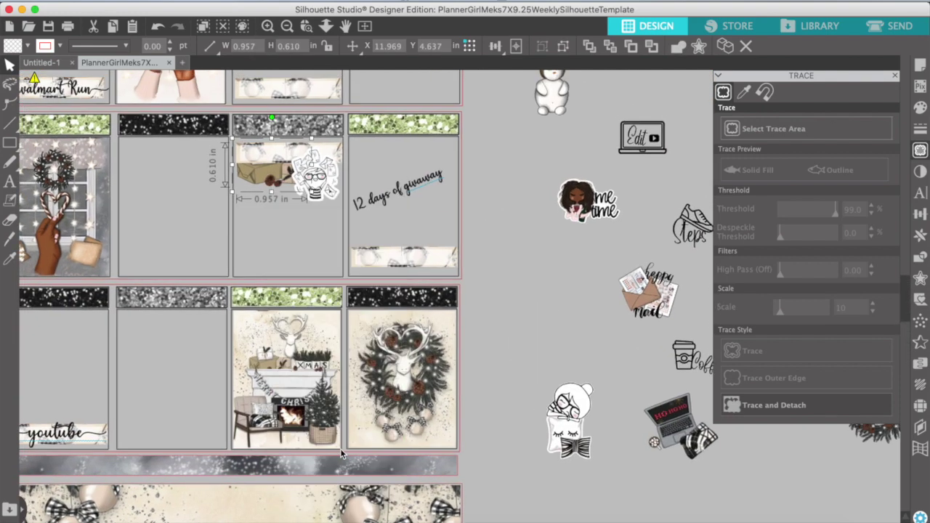
left_click_drag(319, 179, 319, 220)
left_click(261, 222)
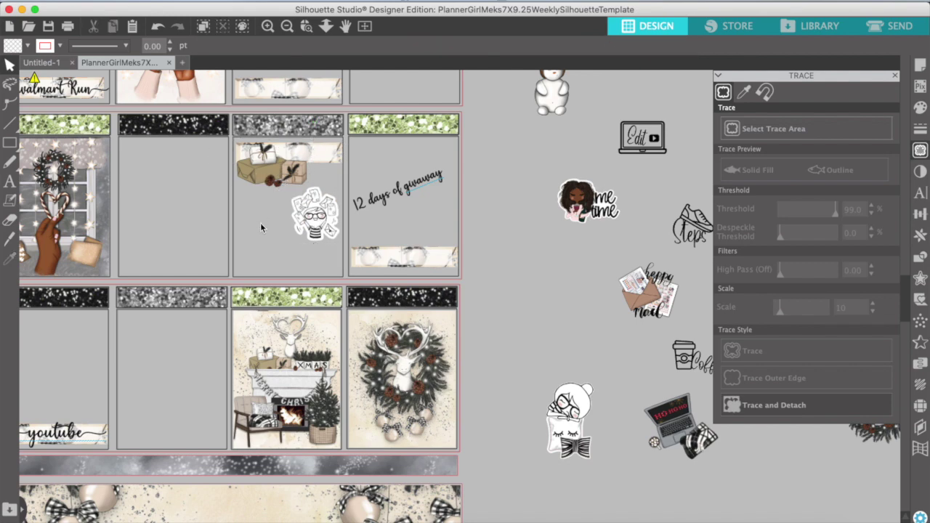
- Duplicate the facebook Post script text below page 2 and change the copy to read Presents
scroll(260, 222, "down", 5)
scroll(262, 227, "down", 1)
right_click(158, 506)
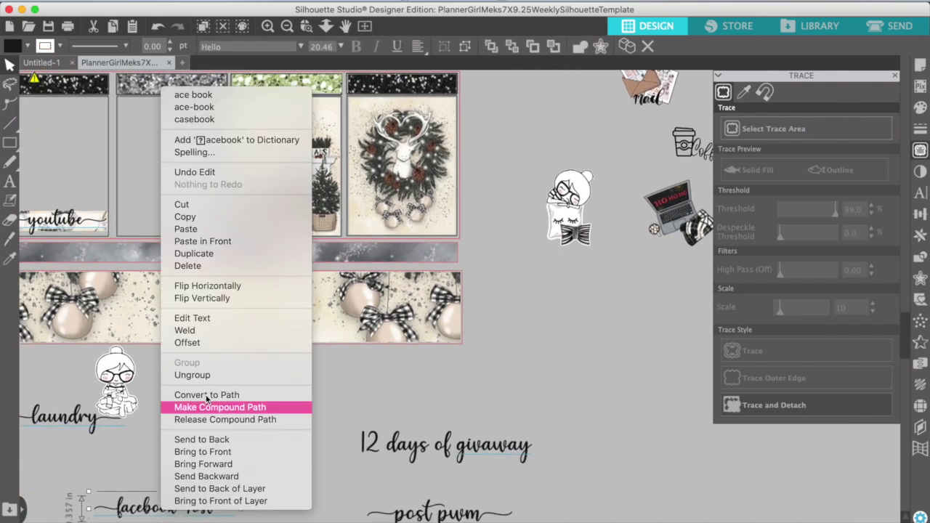
left_click(204, 254)
left_click_drag(190, 508, 213, 451)
double_click(213, 451)
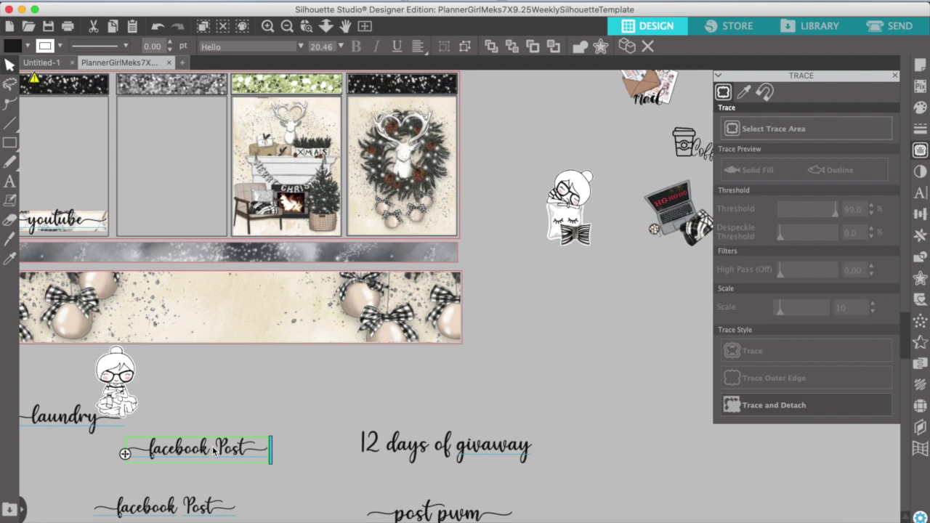
type("Presents c")
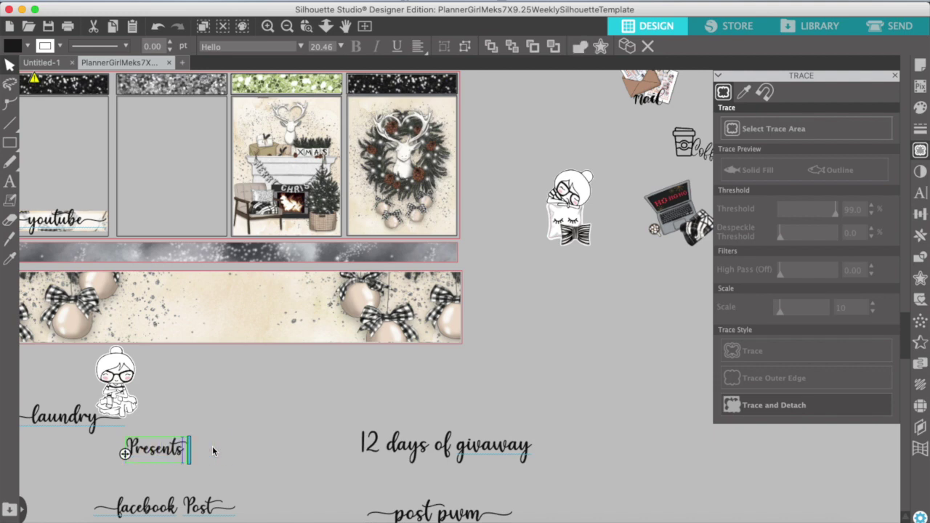
key("BackSpace")
key("BackSpace")
left_click(222, 448)
- Place the Presents text in the lower left of Saturday's second box, just below the doodle
left_click_drag(152, 460, 174, 170)
scroll(175, 171, "up", 5)
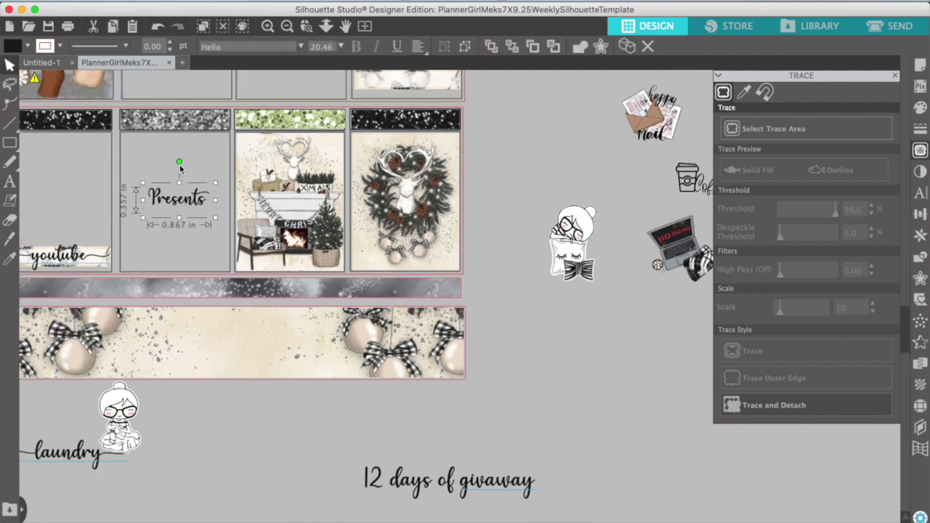
left_click_drag(171, 359, 266, 234)
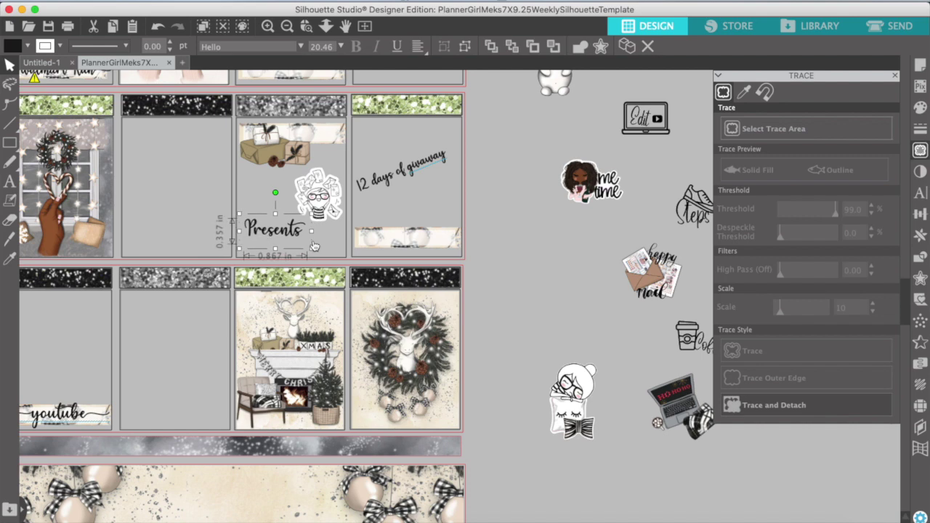
left_click(321, 243)
- Nudge the ornament strip in Saturday's first box up, then place the snowman doodle at the box's lower right and bring it to the front
scroll(321, 243, "up", 3)
left_click(306, 153)
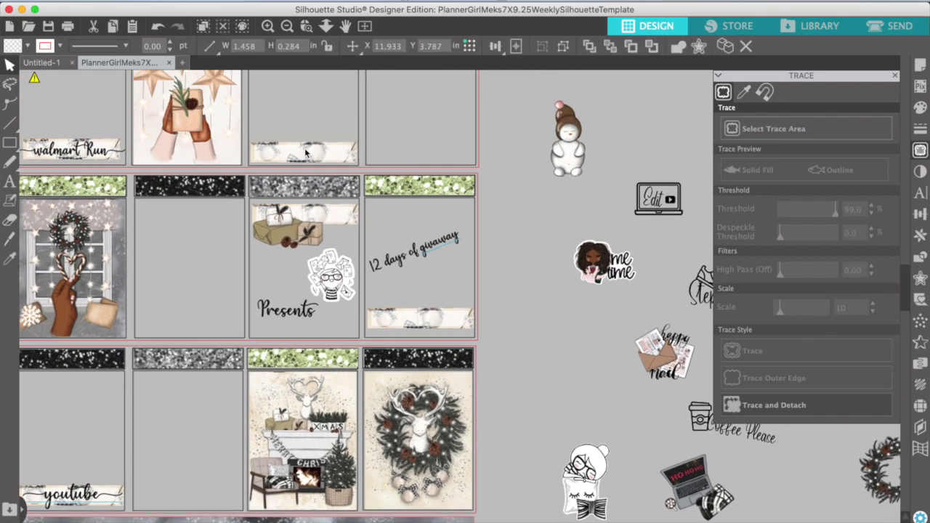
left_click(287, 27)
scroll(349, 259, "left", 4)
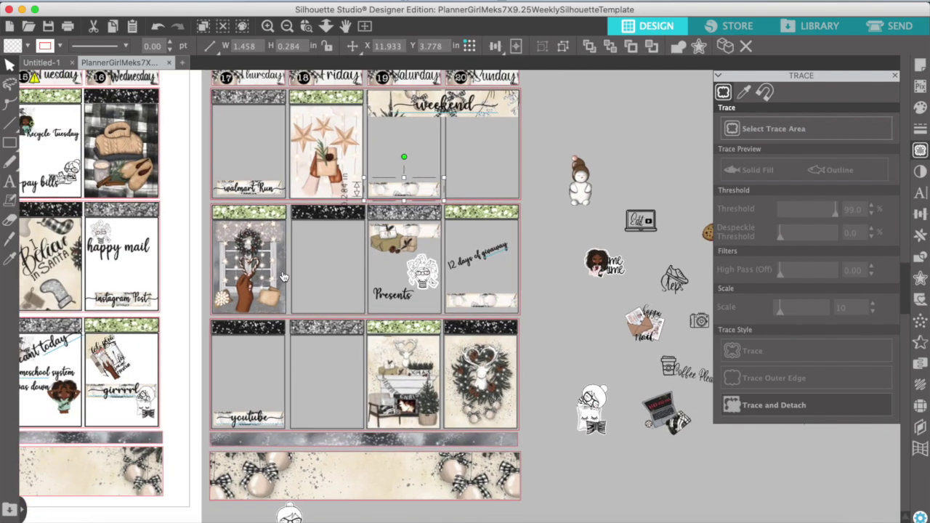
scroll(260, 197, "up", 2)
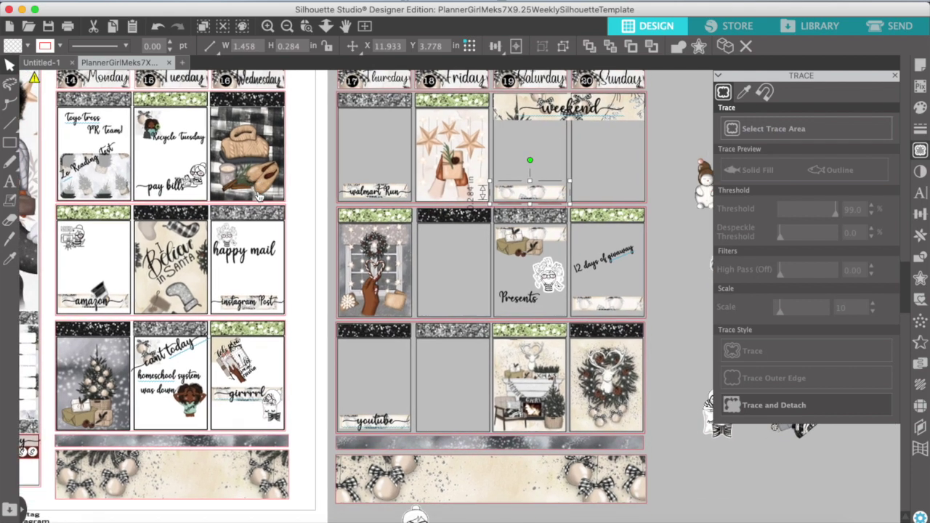
left_click_drag(670, 188, 513, 186)
right_click(514, 185)
left_click(566, 453)
left_click(650, 200)
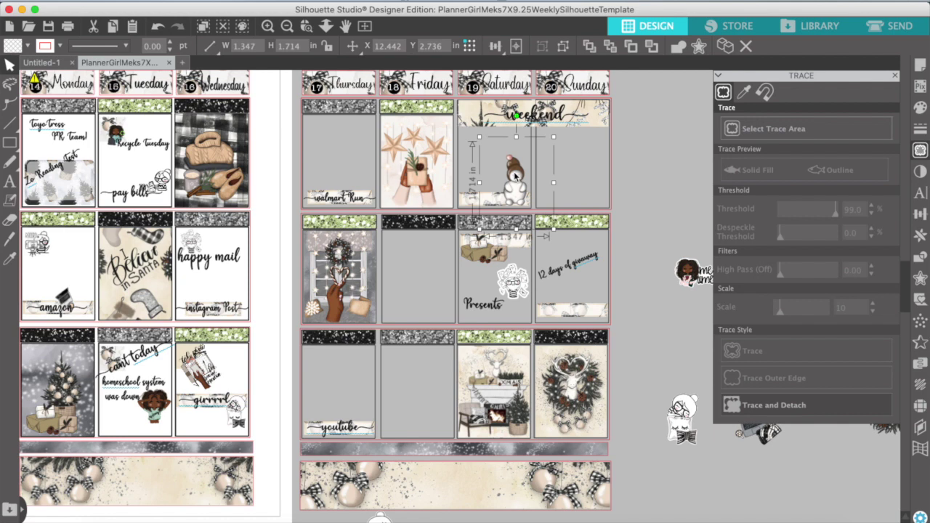
- Move the ornament strip and the 12 days of givaway text from Sunday's second box to the bottom of Sunday's first box
scroll(650, 199, "right", 2)
left_click(656, 274)
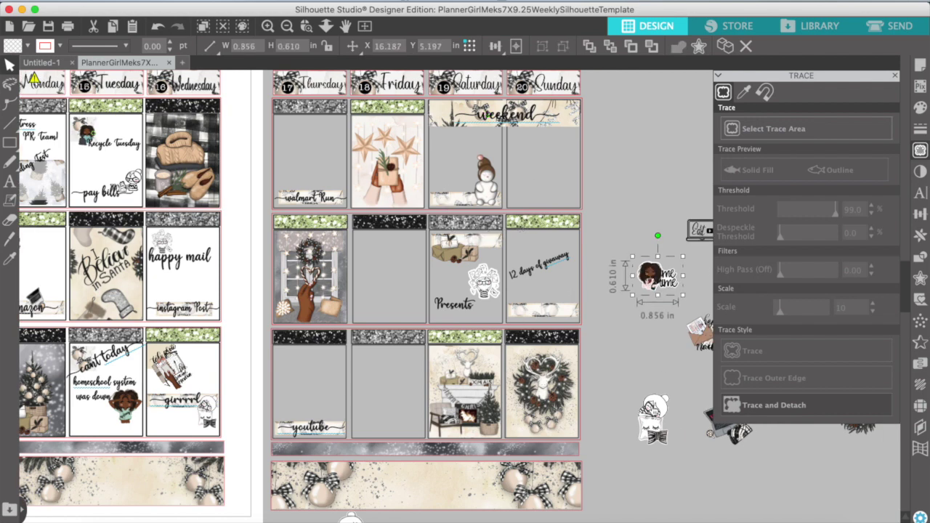
left_click_drag(531, 272, 532, 180)
left_click_drag(537, 311, 544, 182)
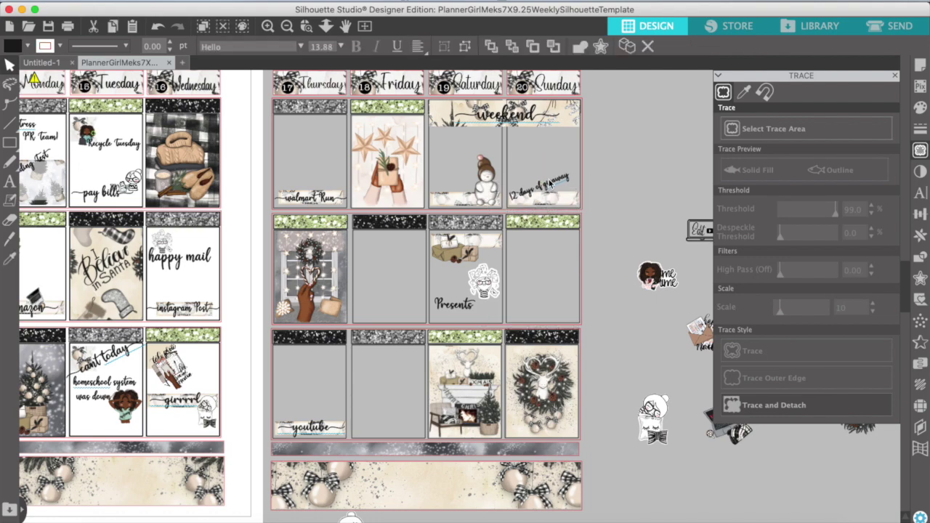
- Move the "facebook Post" label from below the page onto the bottom of Sunday's first box
left_click(412, 368)
scroll(412, 364, "down", 10)
scroll(522, 428, "left", 2)
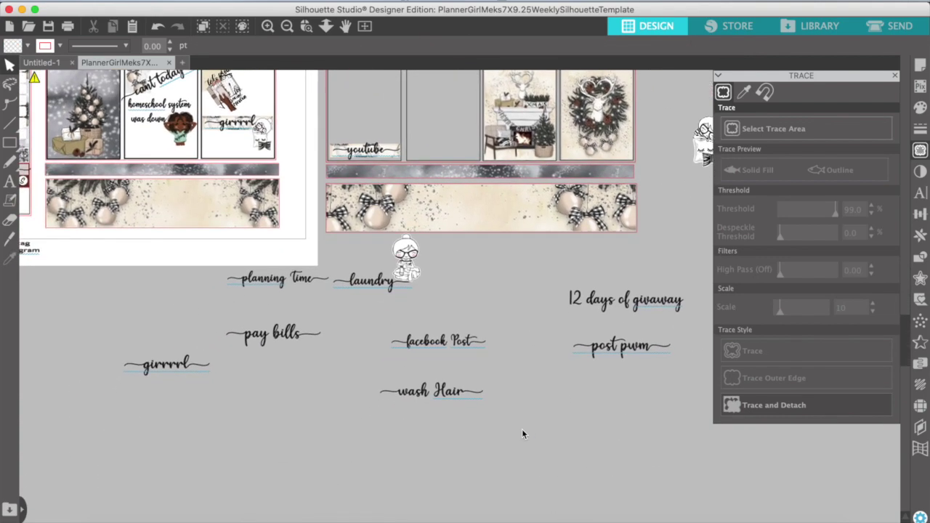
left_click_drag(438, 307, 555, 102)
scroll(555, 103, "up", 7)
left_click_drag(555, 322, 579, 116)
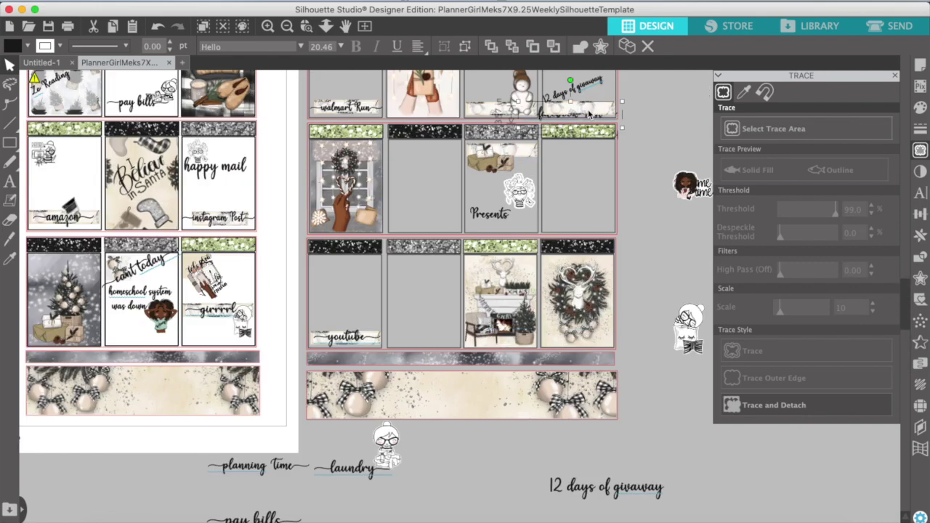
- Bring the "facebook Post" label to the front and align it over the decorative strip in Sunday's first box
scroll(576, 145, "up", 2)
right_click(572, 159)
left_click(616, 429)
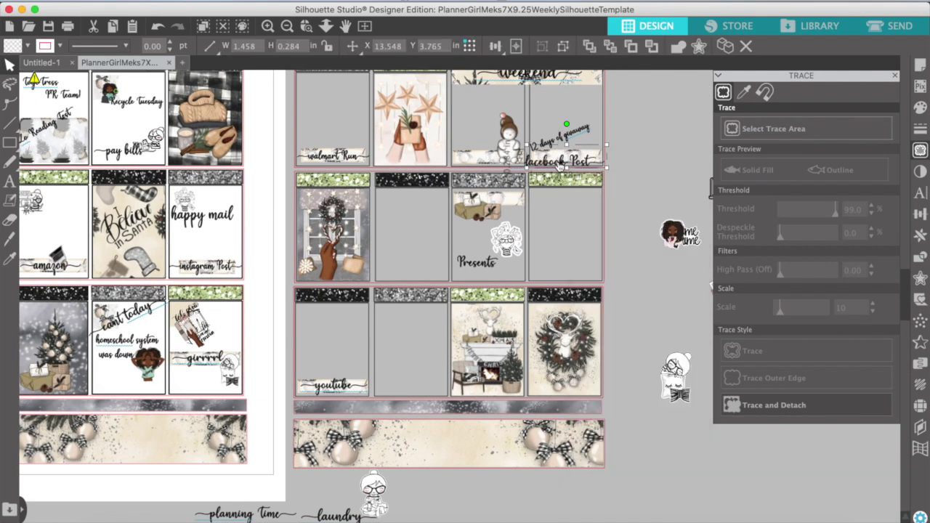
left_click_drag(559, 167, 567, 161)
left_click(631, 149)
- Shrink and center the "facebook Post" label within Sunday's strip, and nudge the tilted "12 days of givaway" text slightly down
left_click(268, 27)
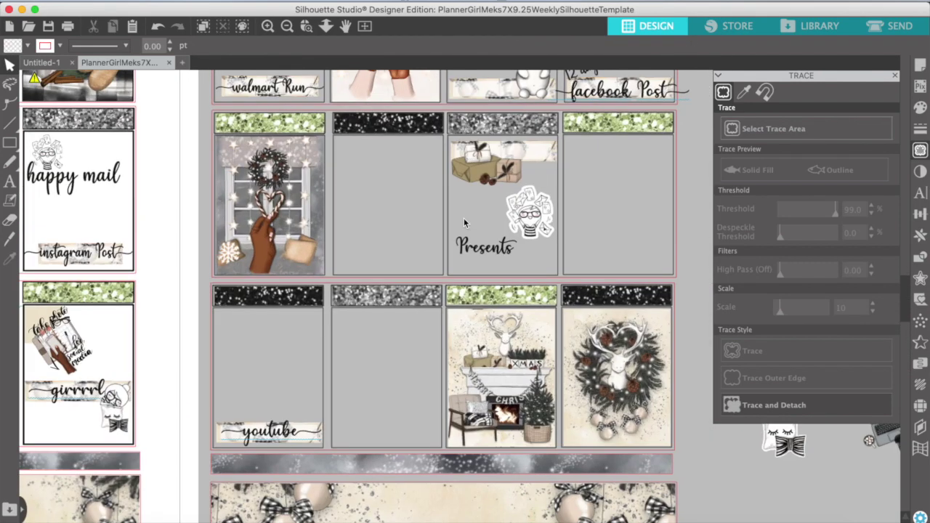
scroll(465, 223, "up", 5)
scroll(465, 223, "left", 2)
left_click(599, 278)
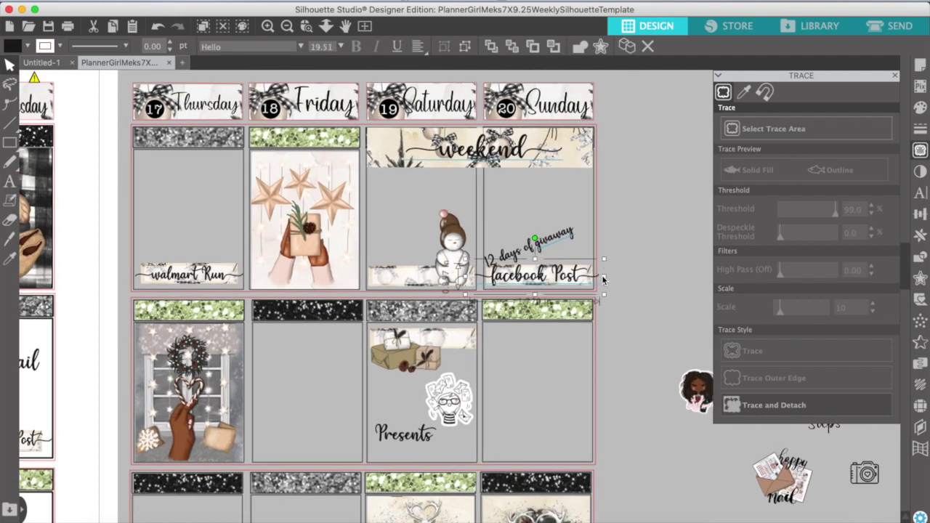
left_click_drag(603, 277, 595, 277)
left_click_drag(466, 277, 485, 277)
left_click(658, 234)
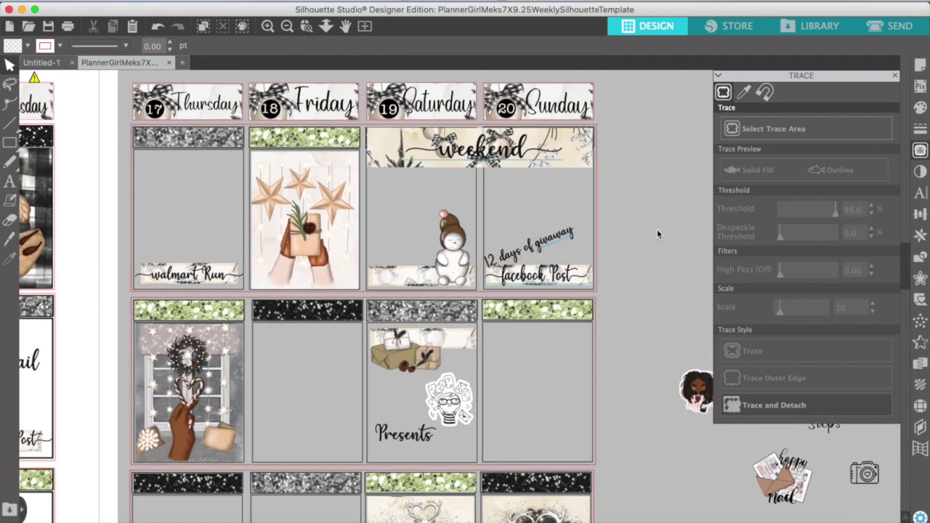
left_click_drag(550, 275, 549, 279)
left_click(616, 233)
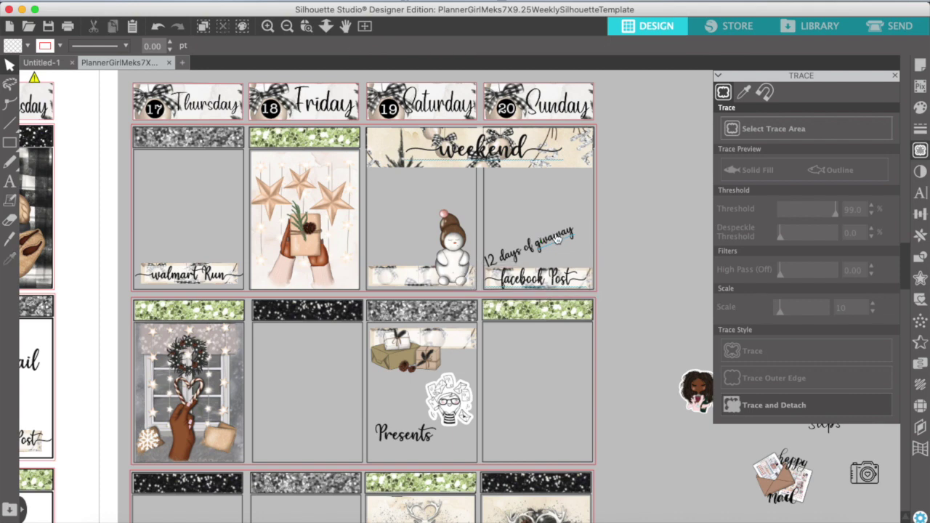
left_click_drag(545, 246, 545, 249)
left_click(633, 236)
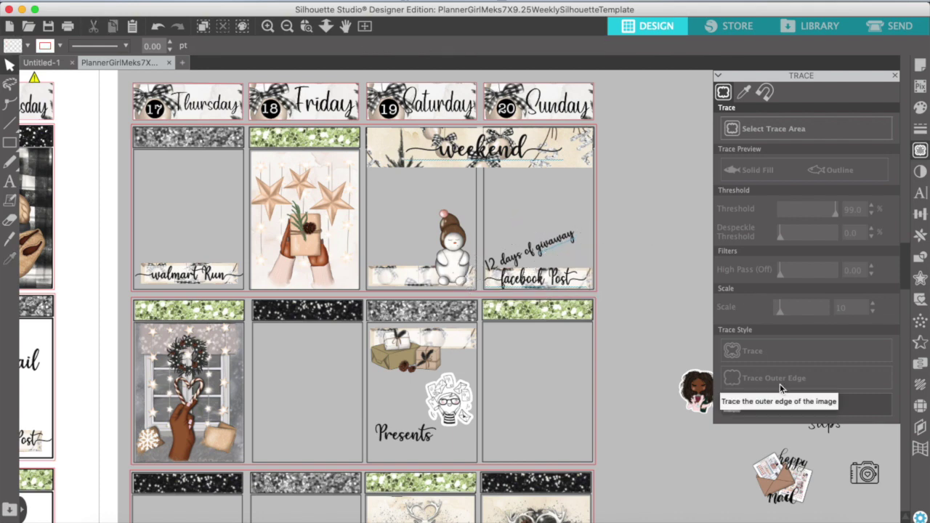
- Move the happy mail envelope sticker into Sunday's second box, tilt it clockwise and position it near the box's center
left_click_drag(781, 473, 662, 437)
scroll(679, 446, "down", 2)
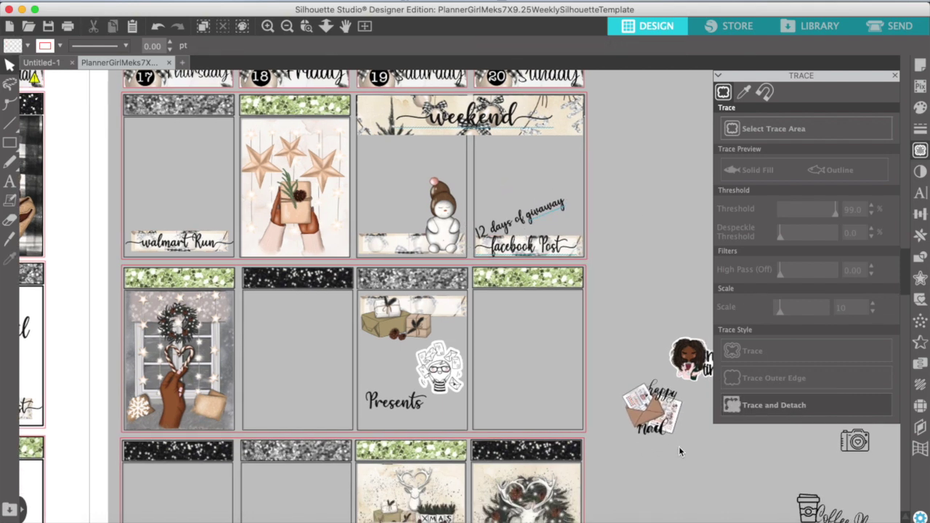
scroll(549, 286, "down", 1)
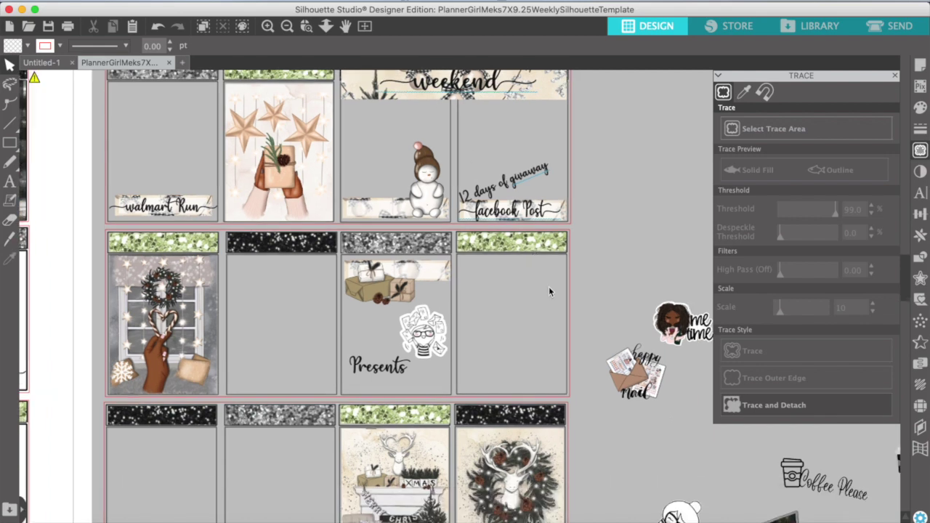
left_click_drag(639, 372, 513, 338)
left_click_drag(513, 264, 544, 275)
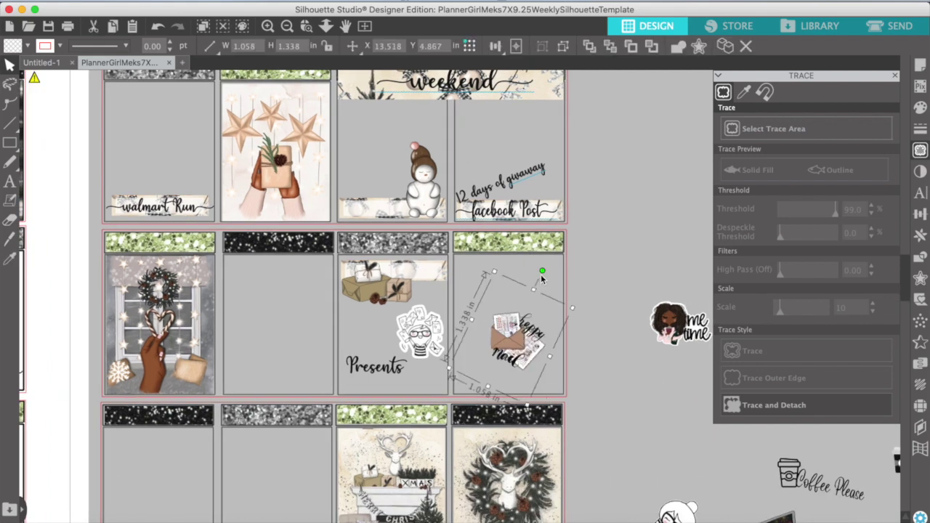
left_click_drag(515, 331, 521, 310)
left_click(649, 398)
- Duplicate the "laundry" label below the page and change the copy's text to "stylish planner covers"
scroll(649, 397, "down", 2)
scroll(649, 398, "down", 5)
double_click(218, 389)
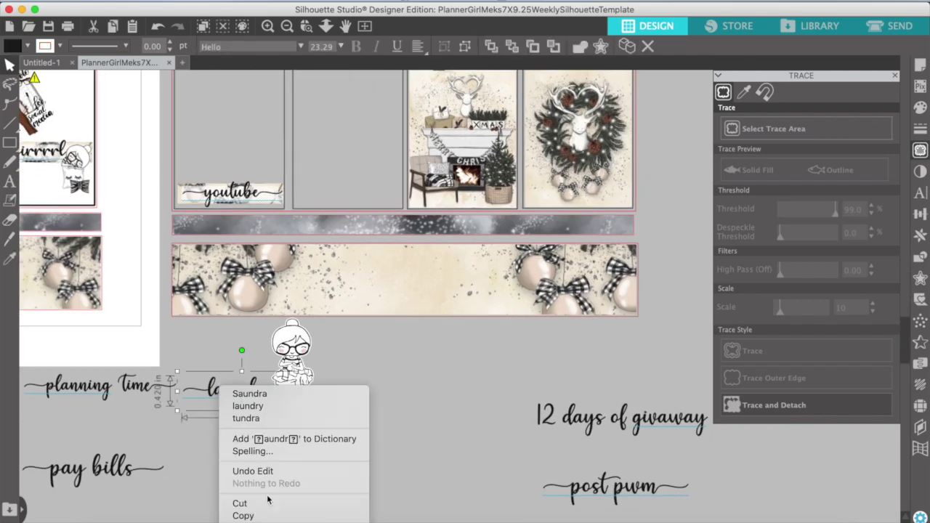
right_click(220, 384)
left_click(268, 423)
left_click_drag(247, 388, 302, 424)
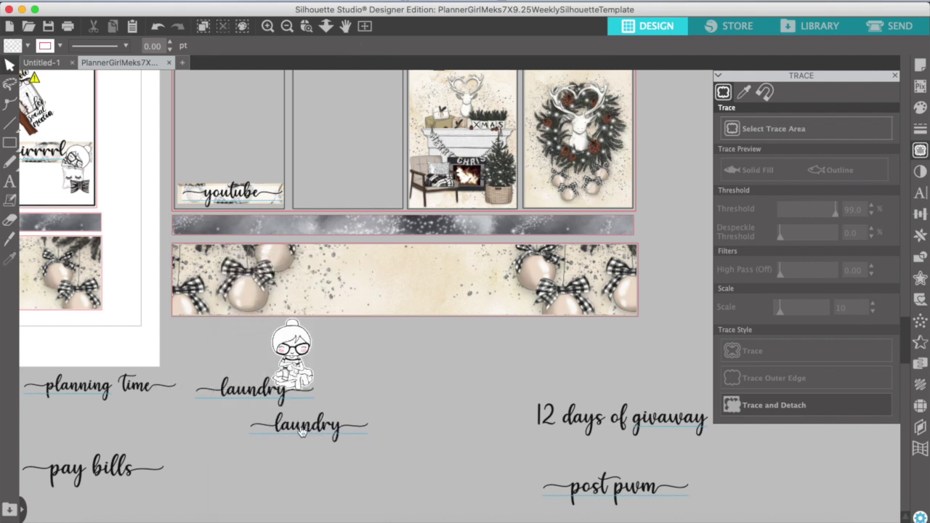
right_click(302, 424)
left_click(347, 361)
key("BackSpace")
key("BackSpace")
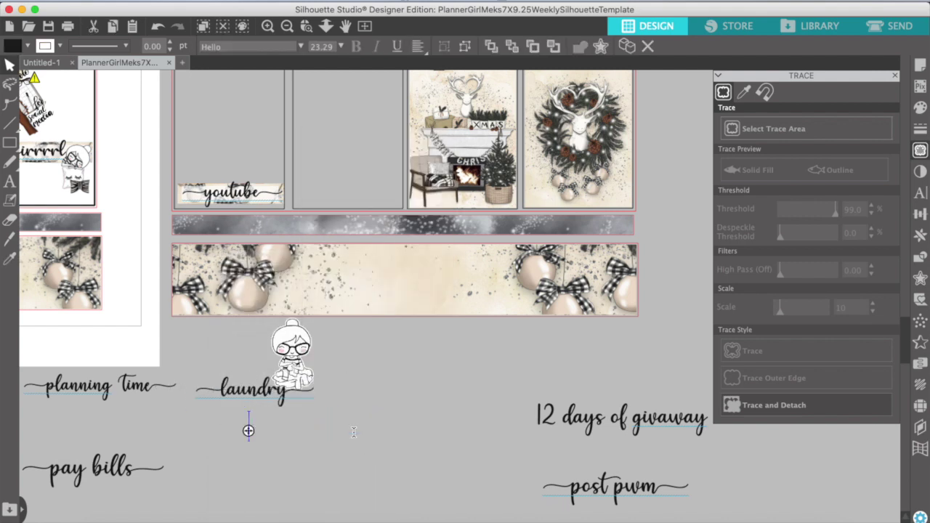
left_click(363, 456)
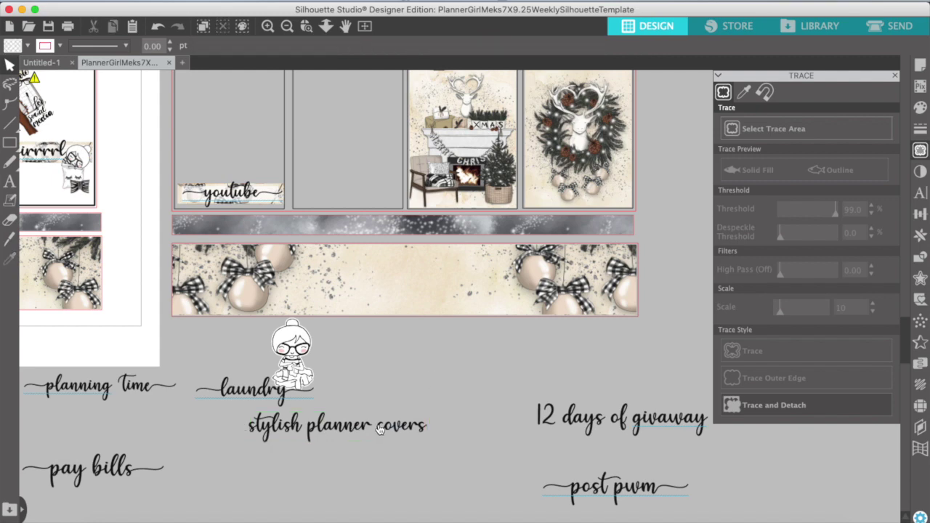
- Place the "stylish planner covers" text in the lower part of Sunday's second box, scaled down to about 1.18 in wide
left_click_drag(382, 428, 626, 142)
scroll(631, 182, "up", 5)
left_click_drag(641, 359, 614, 210)
left_click(581, 213)
left_click(556, 226)
left_click_drag(482, 210, 554, 218)
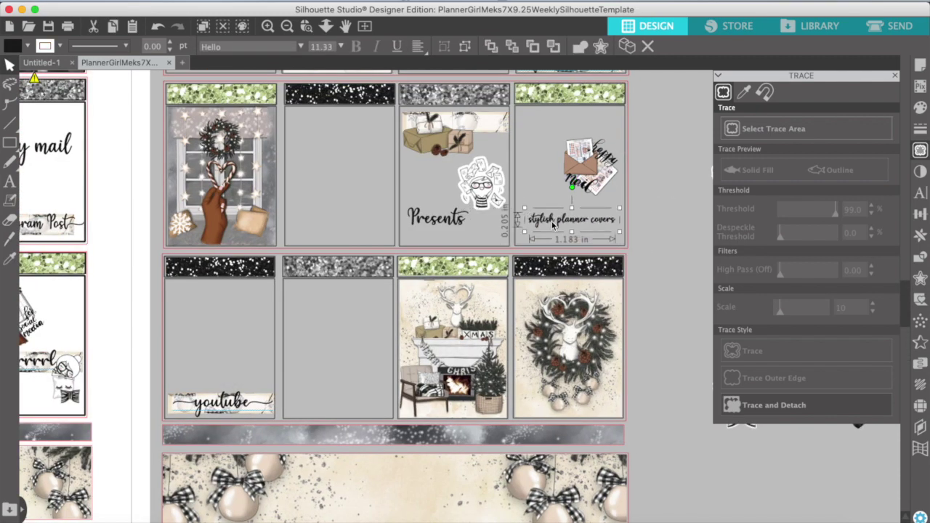
- Duplicate the decorative strip from Saturday's second box and place the copy along the bottom of Sunday's second box, behind the text
right_click(490, 121)
left_click(524, 209)
left_click_drag(497, 133, 568, 233)
right_click(598, 237)
left_click(636, 497)
- Fit "stylish planner covers" over the strip at about 1.38 in wide, and lower the happy mail sticker to just above it
left_click(581, 213)
left_click(608, 234)
left_click_drag(621, 223, 629, 221)
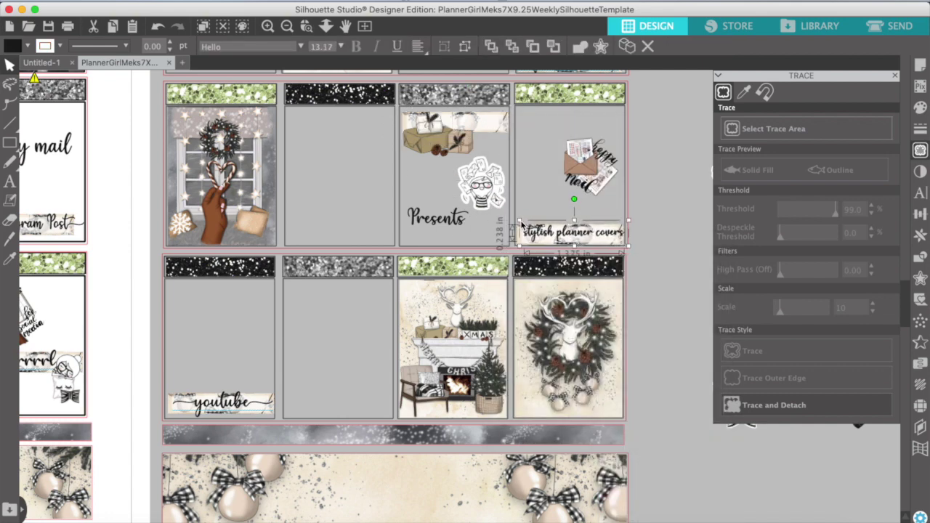
left_click_drag(584, 168, 590, 195)
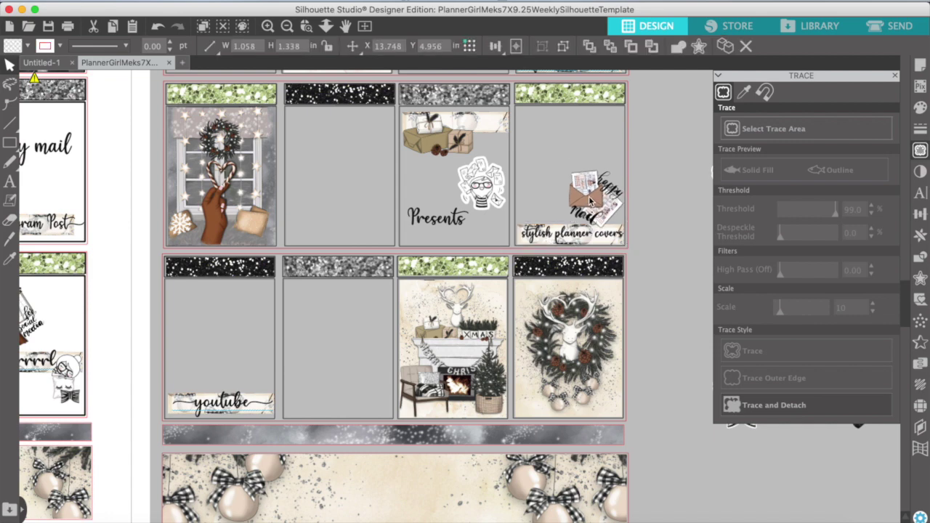
left_click(659, 182)
- Move the "post pwm" label into Sunday's second box, scale it down to fit and tilt it upward
left_click(287, 27)
left_click(287, 27)
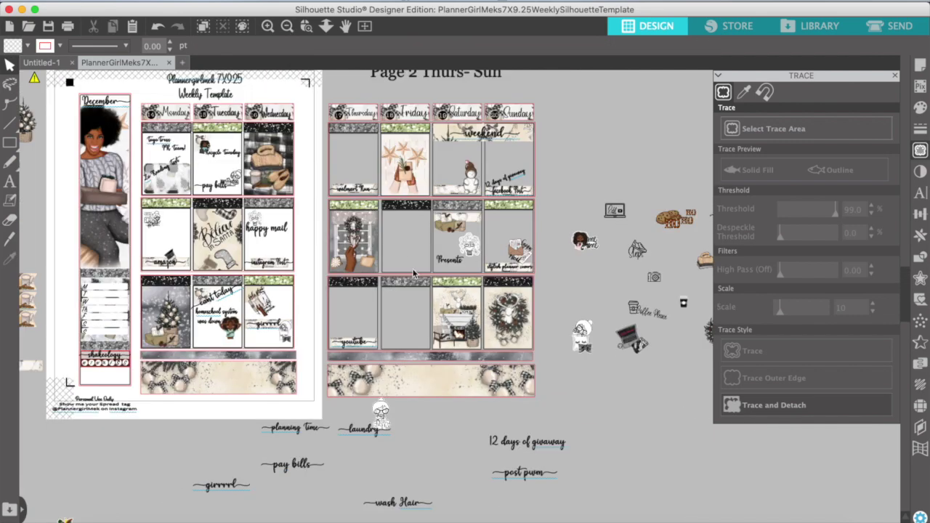
left_click(524, 472)
left_click_drag(525, 472, 510, 227)
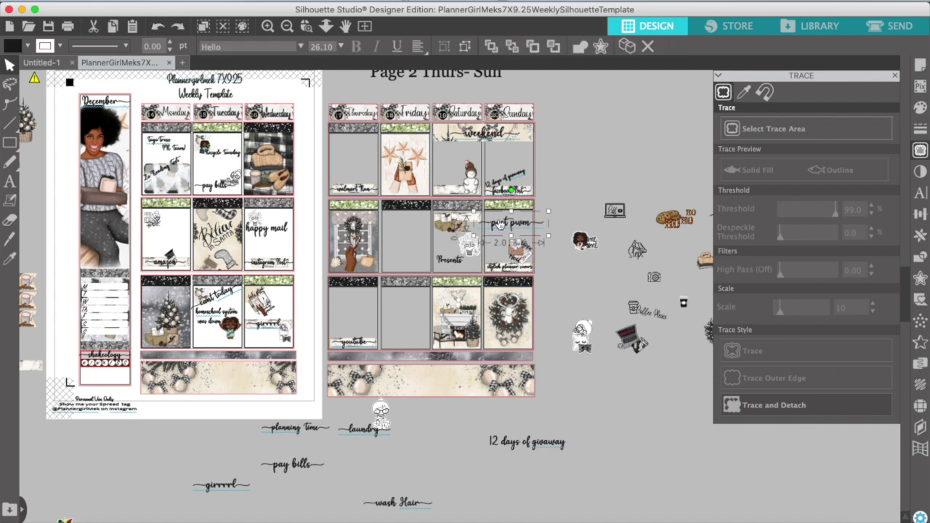
mouse_move(508, 222)
left_mouse_down()
mouse_move(582, 180)
mouse_move(523, 225)
left_mouse_up()
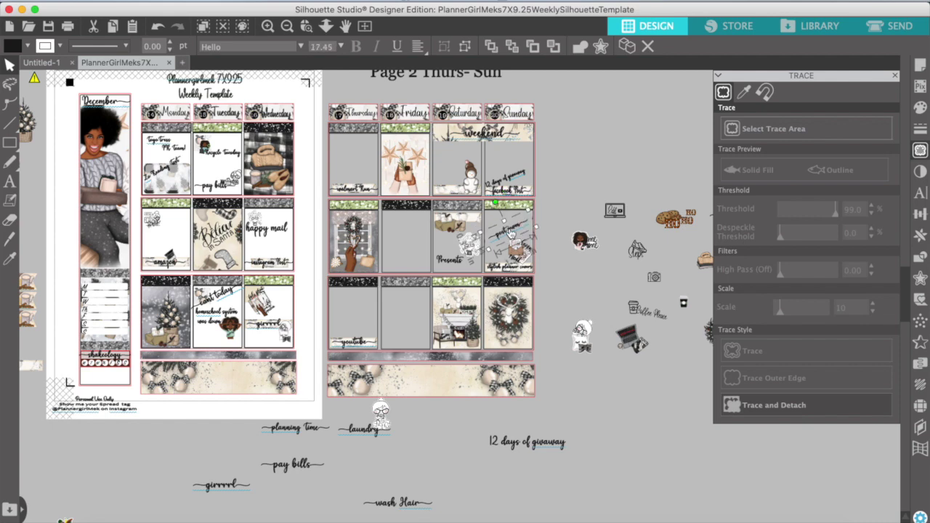
- Copy Monday's recording sticker into the upper-left corner of Sunday's second box and arrange the tilted "post pwm" text below it
left_click(152, 223)
left_click_drag(153, 230, 522, 234)
left_click(268, 29)
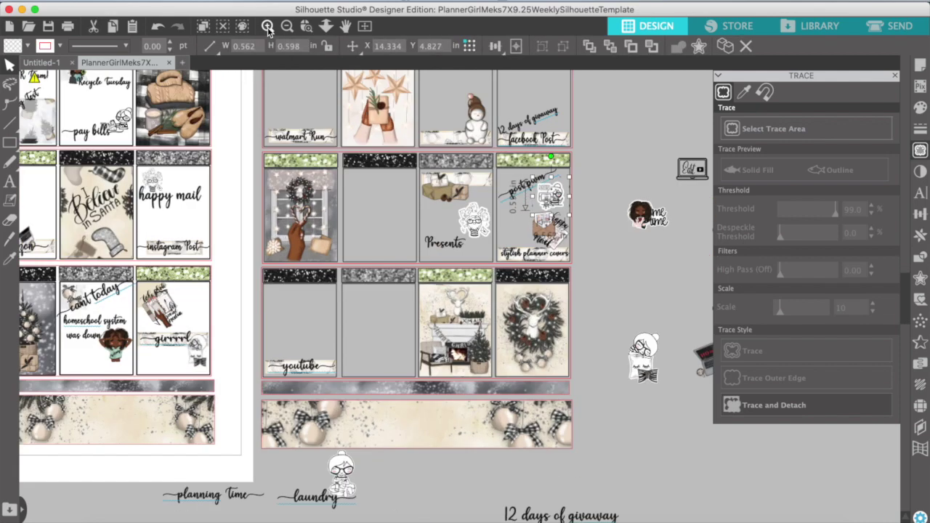
left_click(269, 29)
scroll(418, 176, "up", 1)
scroll(417, 176, "right", 3)
left_click_drag(517, 179, 598, 142)
left_click_drag(485, 179, 491, 209)
left_click_drag(579, 150, 445, 168)
left_click_drag(461, 205, 463, 198)
left_click(573, 173)
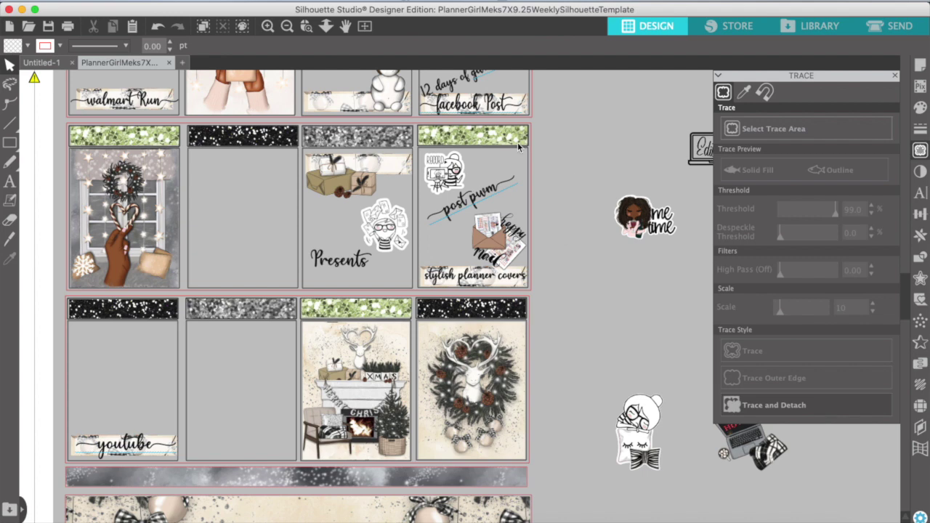
- Nudge the character sticker beside "Presents" slightly down, and move the Edit laptop sticker into Saturday's first box
left_click_drag(364, 210, 361, 220)
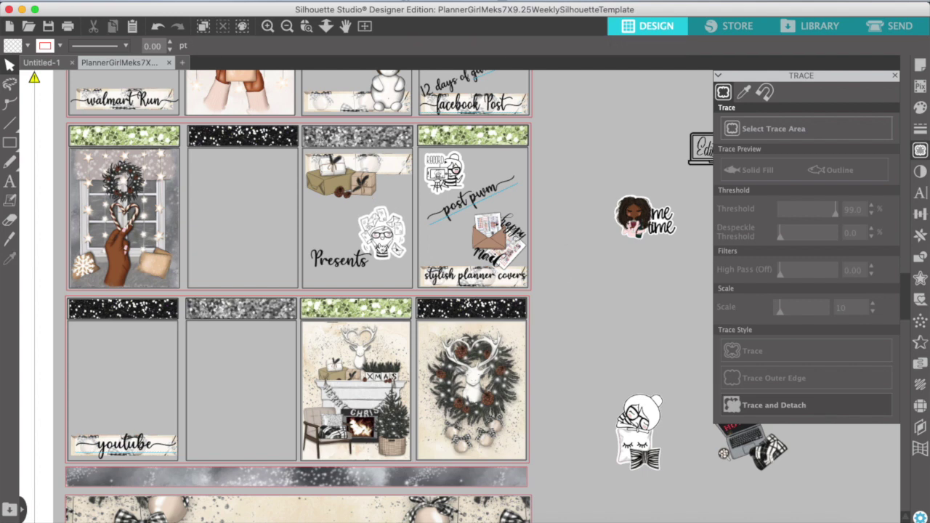
left_click(287, 27)
left_click(288, 27)
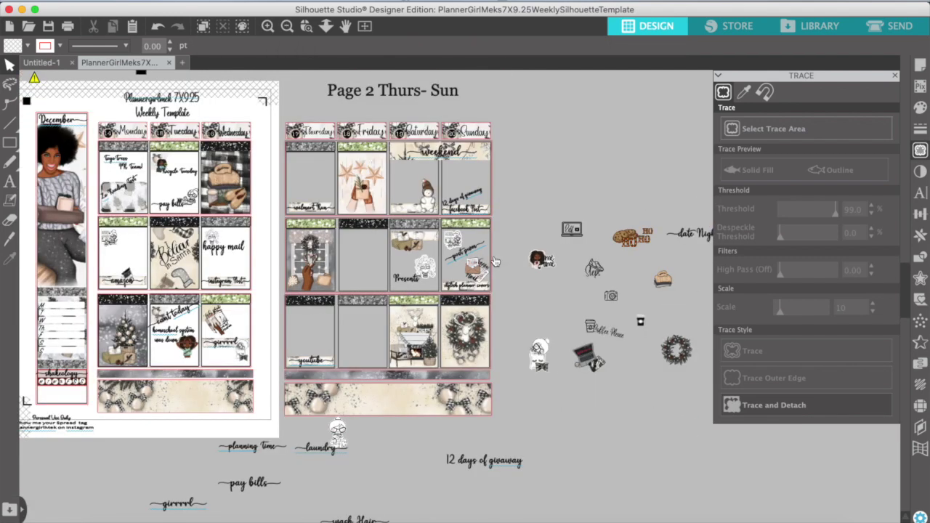
left_click_drag(573, 233, 408, 189)
left_click(439, 255)
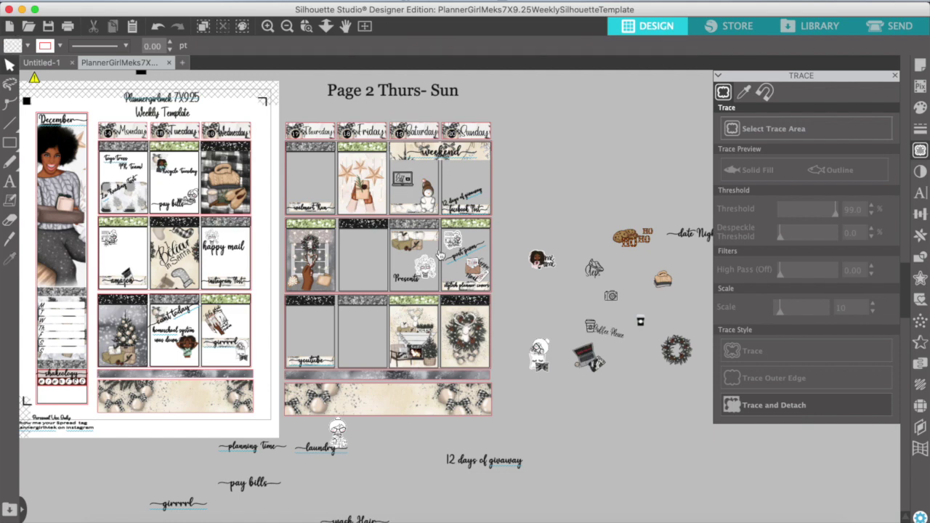
- Duplicate the "girrrrl" label below the page and change the copy's text to "Christmas break starts"
scroll(516, 323, "down", 1)
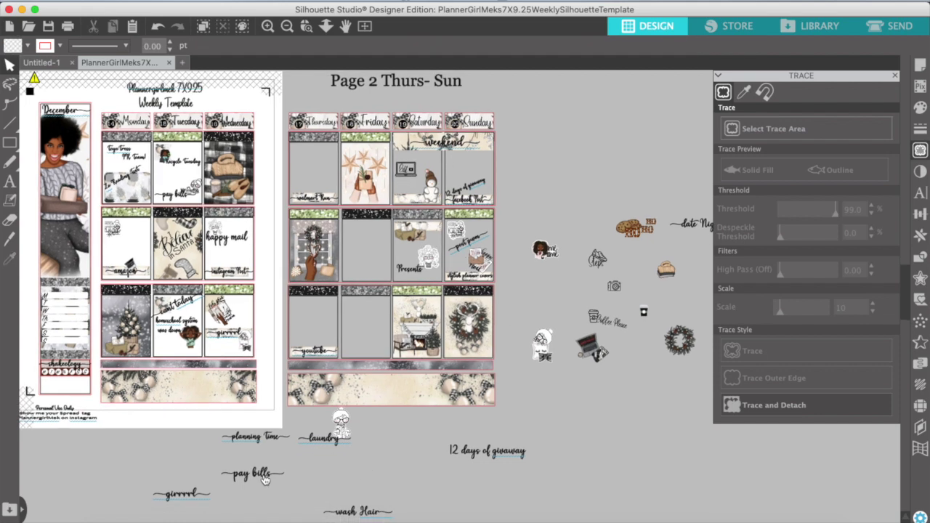
right_click(180, 496)
left_click(222, 235)
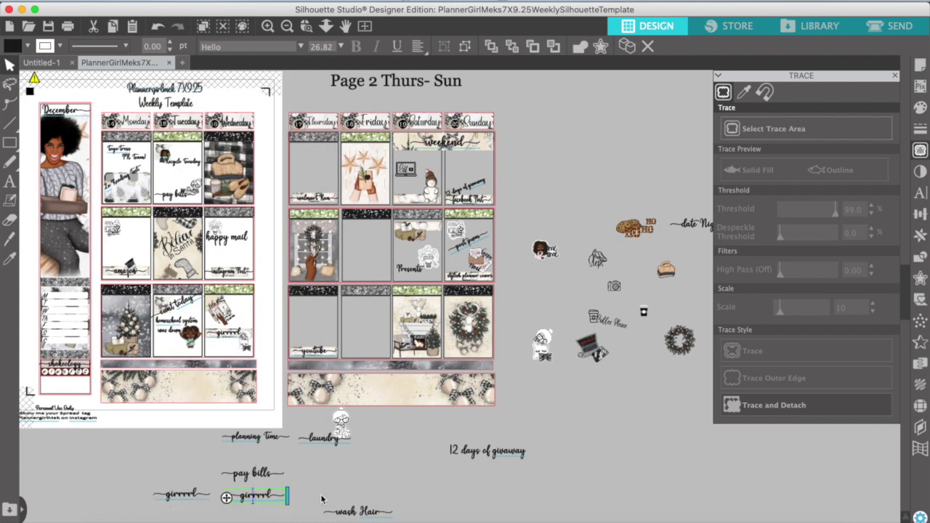
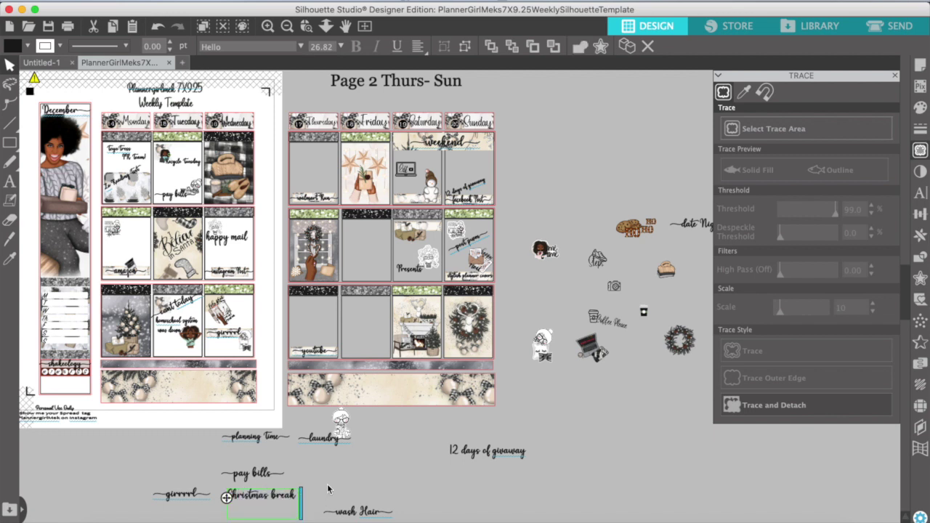
- Place the "Christmas break starts" text in the lower part of Friday's third box, scaled down to about 1.3 in wide
left_click_drag(261, 501, 368, 329)
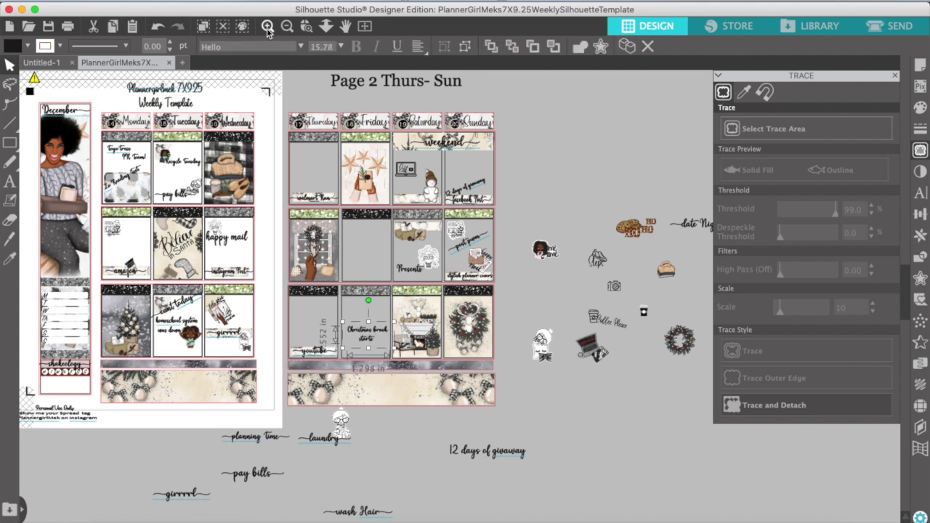
left_click(267, 27)
left_click(267, 27)
scroll(284, 354, "down", 2)
left_click_drag(285, 342, 283, 351)
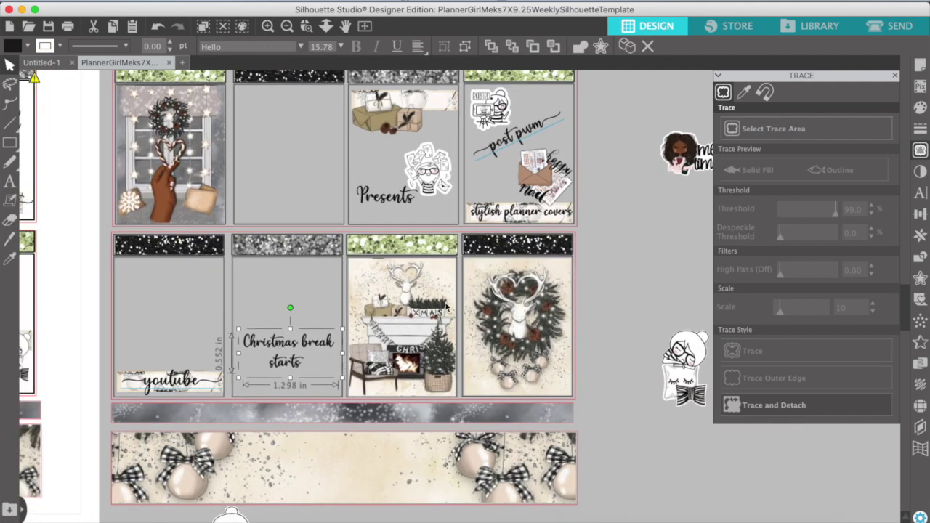
- Move the cookies "HO HO HO" graphic to the empty canvas area above the Steps sticker
scroll(579, 315, "right", 5)
scroll(580, 315, "right", 2)
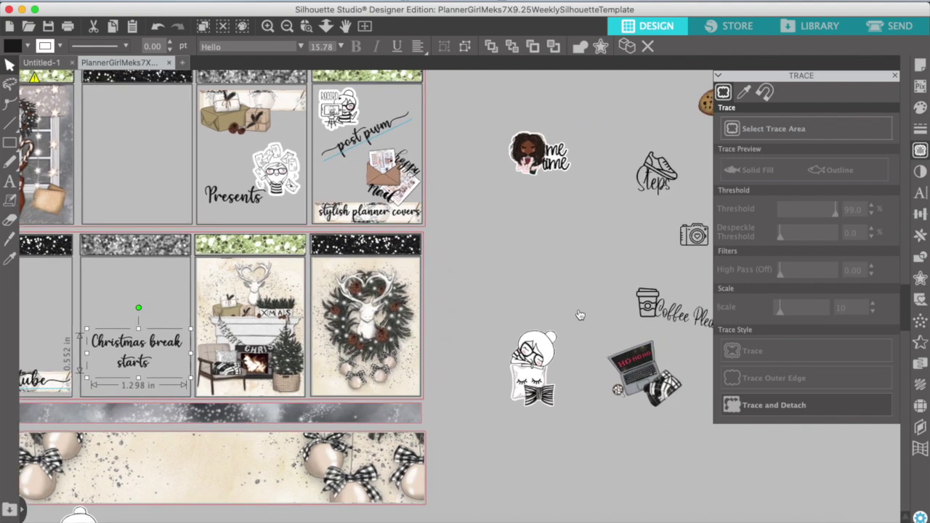
left_click(694, 234)
scroll(676, 239, "right", 4)
scroll(675, 240, "up", 1)
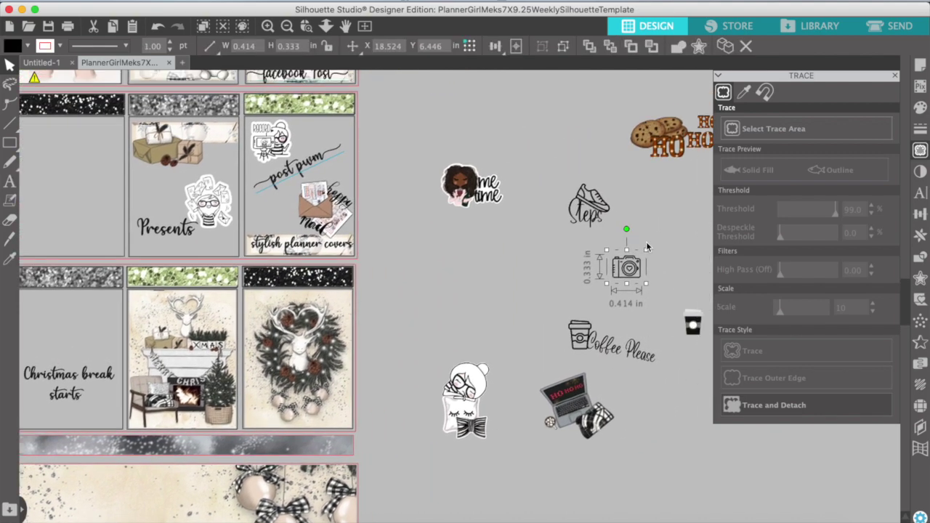
left_click_drag(661, 232, 596, 241)
scroll(595, 241, "up", 5)
scroll(596, 241, "right", 3)
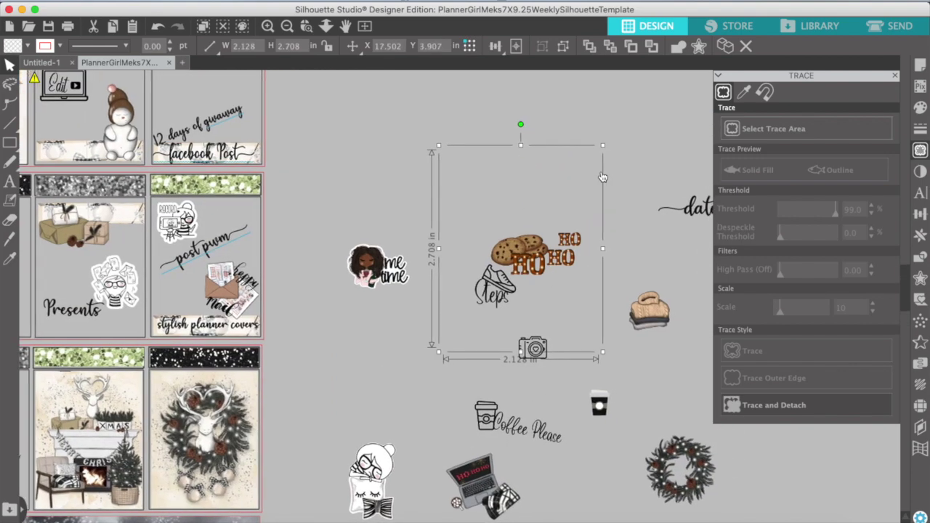
left_click_drag(563, 349, 608, 229)
- Trace and detach the cookies "HO HO HO" graphic with the threshold set to 90%
left_click(774, 129)
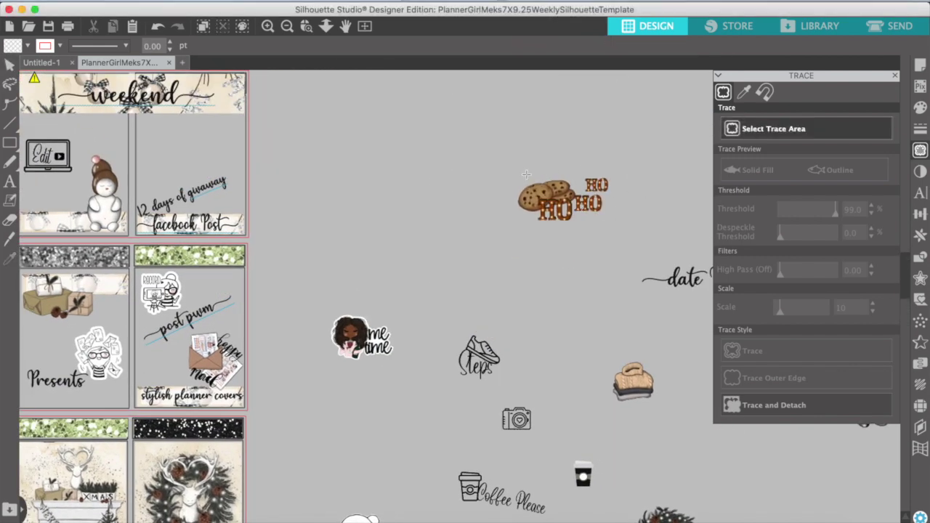
left_click_drag(509, 165, 624, 237)
left_click(872, 206)
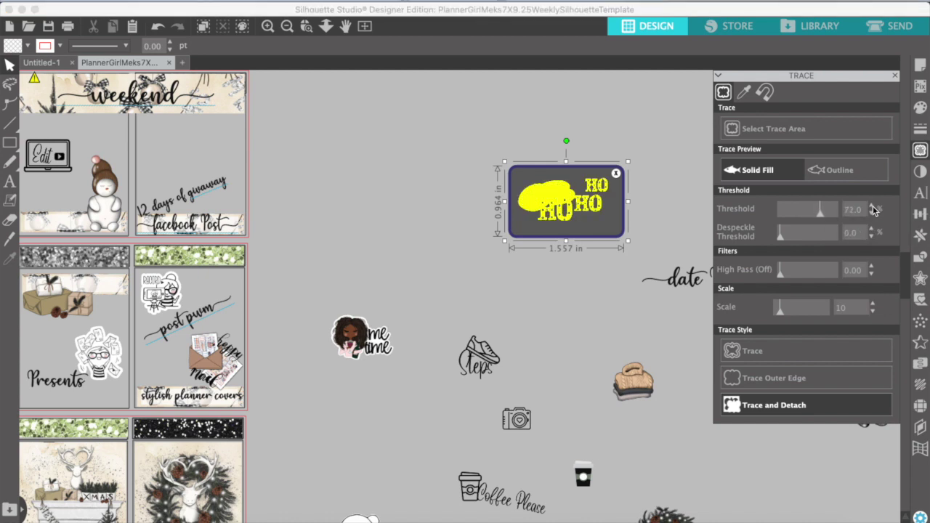
left_click(773, 408)
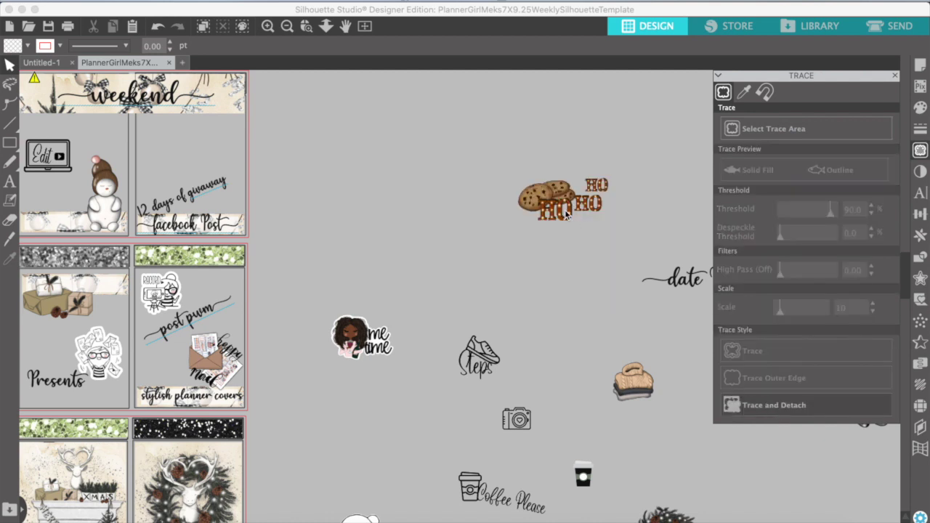
- Move the detached cookies and HO letter pieces off the original image and reassemble them beside it
mouse_move(560, 200)
left_mouse_down()
mouse_move(478, 215)
mouse_move(427, 168)
left_mouse_up()
left_click_drag(595, 210, 478, 185)
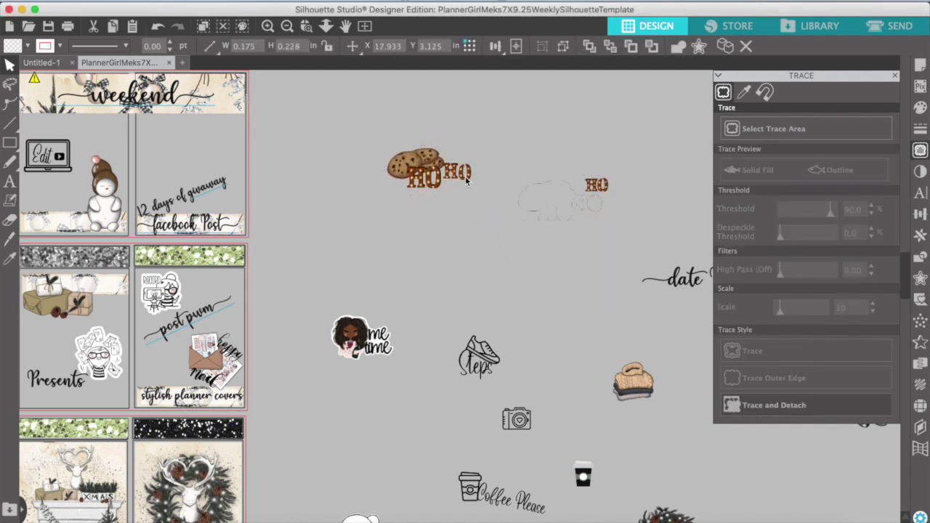
left_click(607, 172)
left_click_drag(591, 185, 484, 156)
left_click(584, 138)
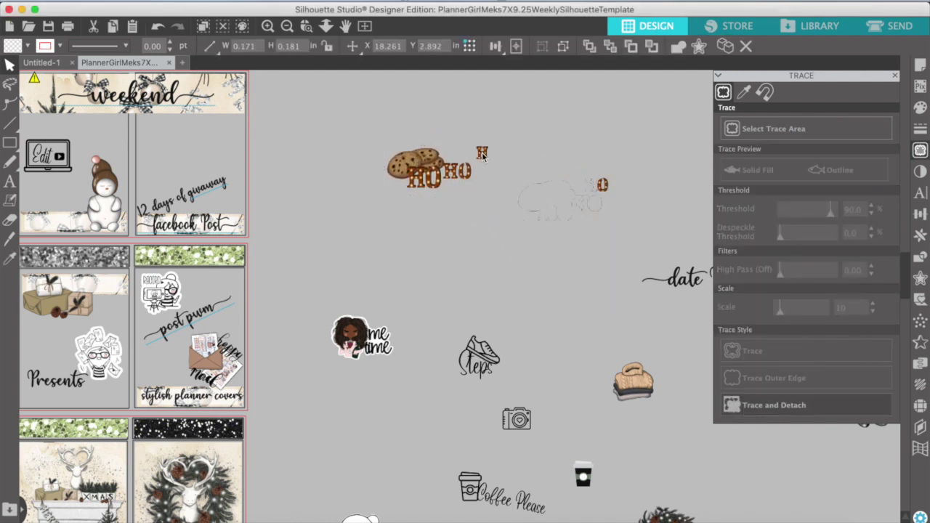
left_click_drag(602, 184, 490, 158)
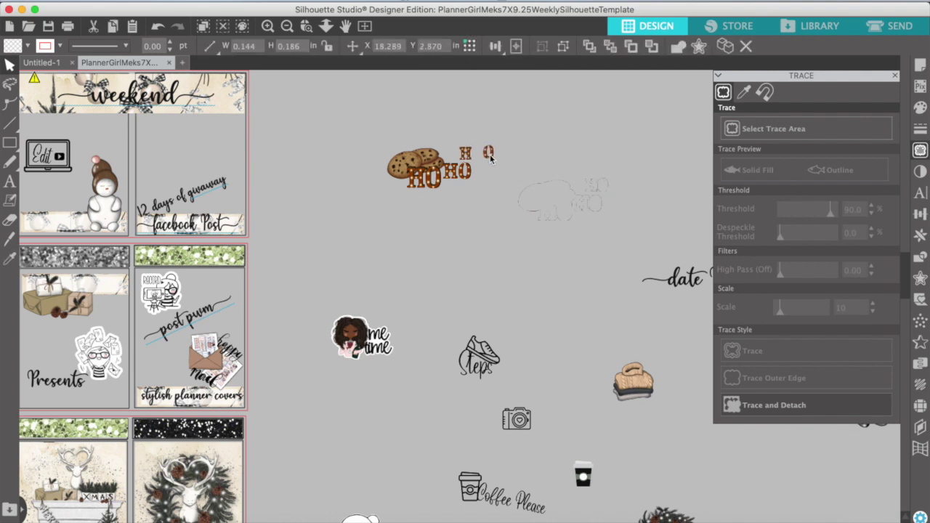
- Delete the leftover outline image of the traced cookies graphic
left_click(483, 228)
left_click_drag(376, 136, 492, 203)
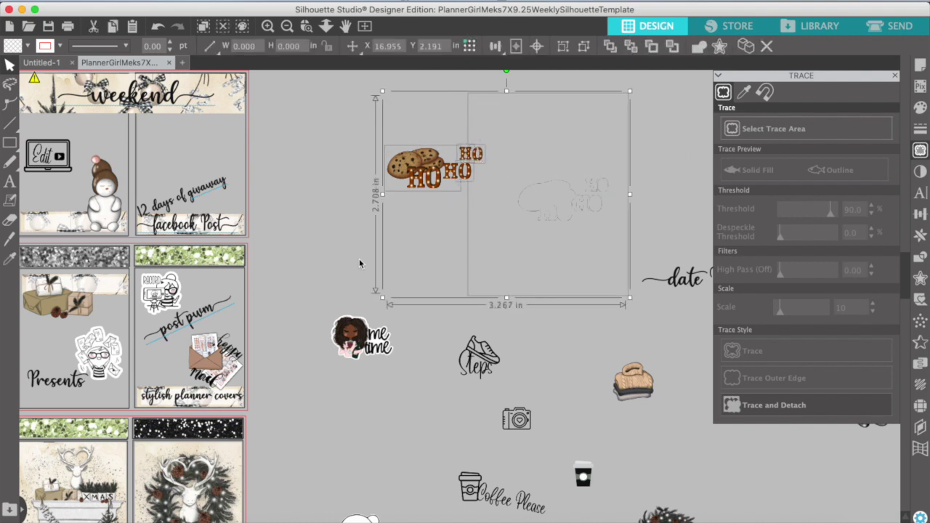
left_click(361, 262)
left_click(557, 221)
key("Delete")
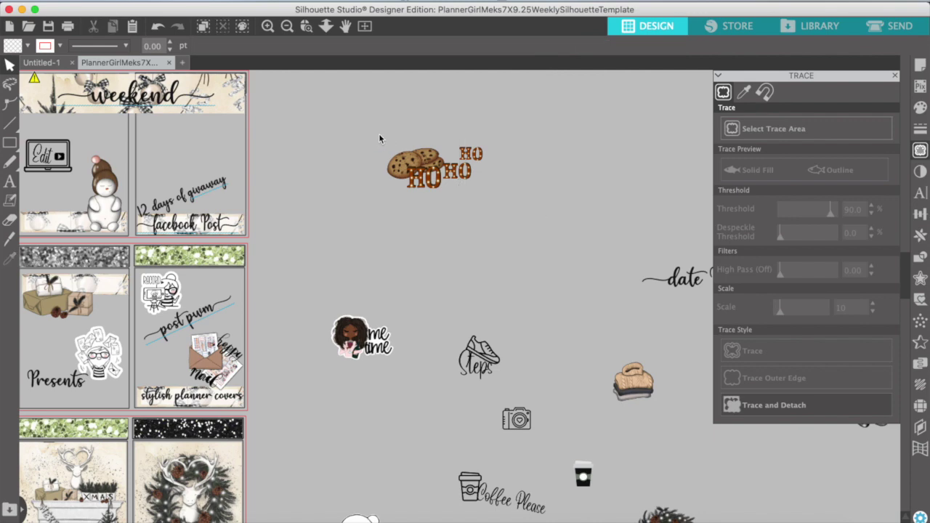
- Group the detached cookies and HO letters into one graphic
left_click_drag(380, 139, 487, 191)
right_click(460, 162)
left_click(476, 357)
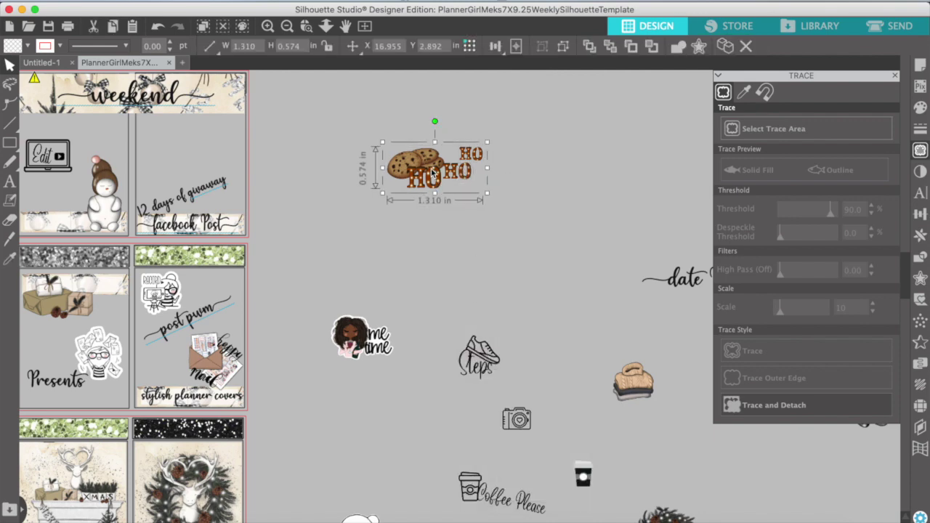
left_click(505, 184)
left_click(435, 167)
left_click(504, 184)
left_click(287, 26)
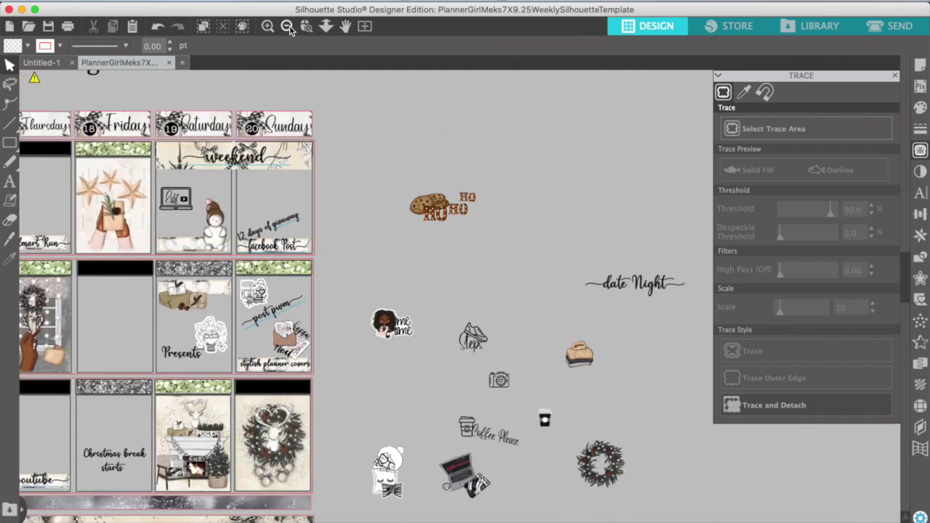
left_click_drag(432, 209, 291, 338)
left_click(503, 182)
left_click(435, 218)
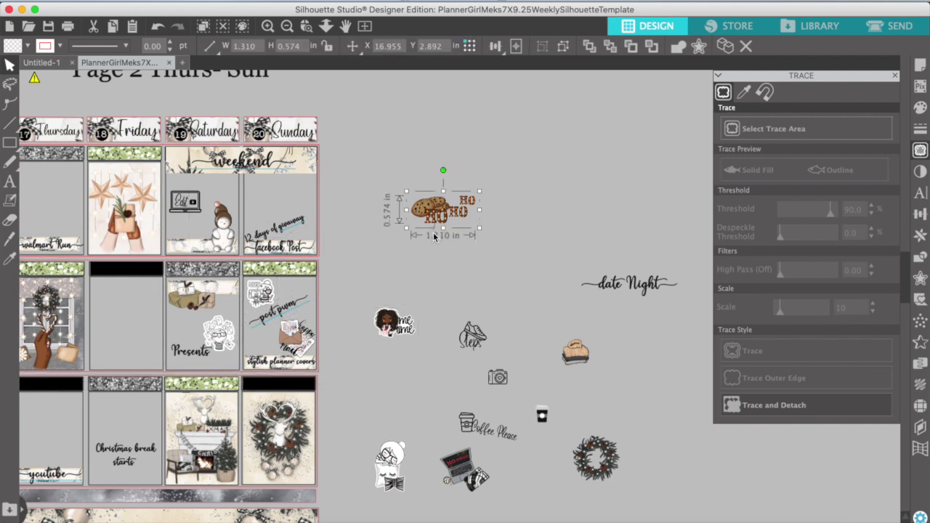
left_click(367, 219)
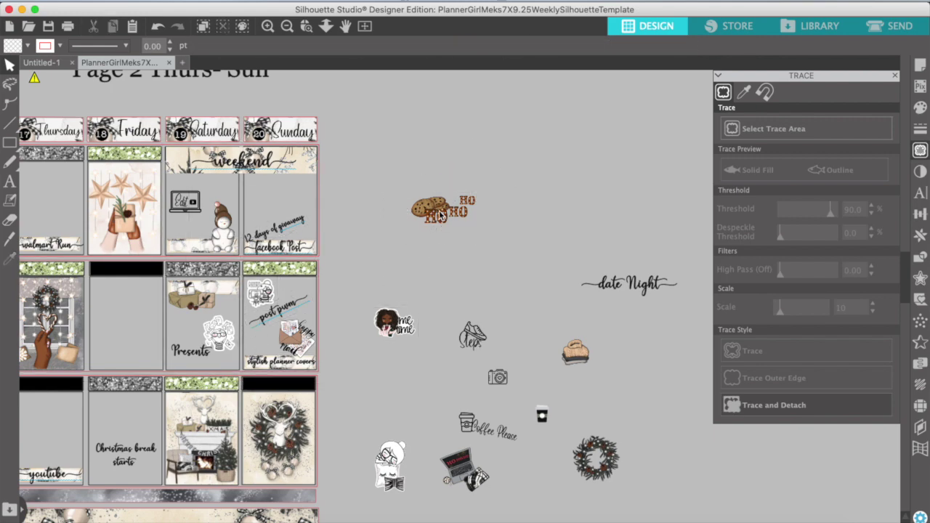
left_click(437, 212)
scroll(409, 158, "up", 5)
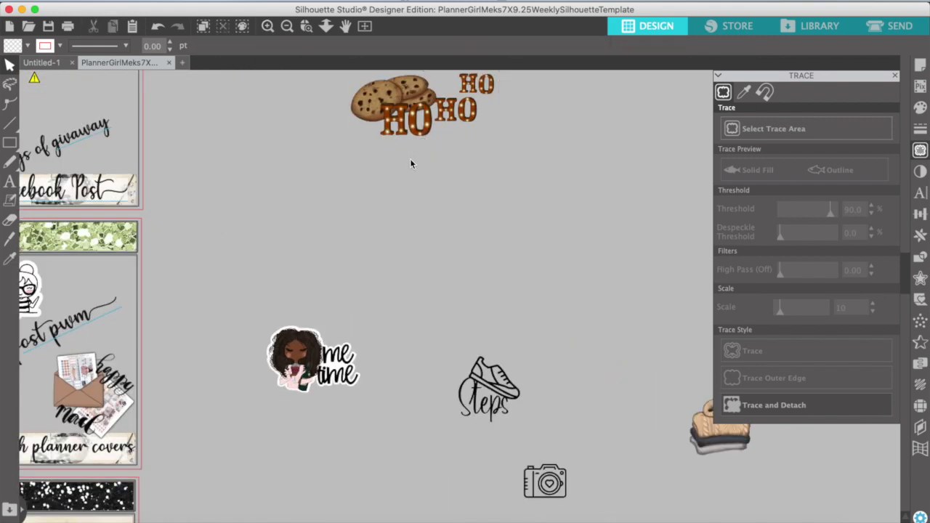
right_click(407, 108)
left_click(408, 107)
scroll(434, 148, "up", 2)
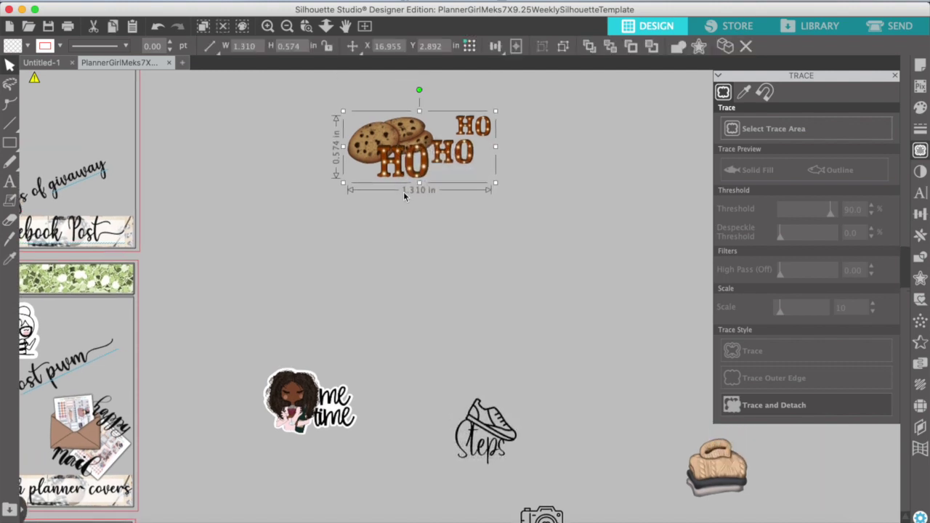
- Ungroup the cookies graphic, undo the stray move of its cookie piece, and group the cookies with the neighbouring HO letters
right_click(404, 175)
left_click(441, 372)
left_click(421, 218)
left_click_drag(394, 143, 389, 148)
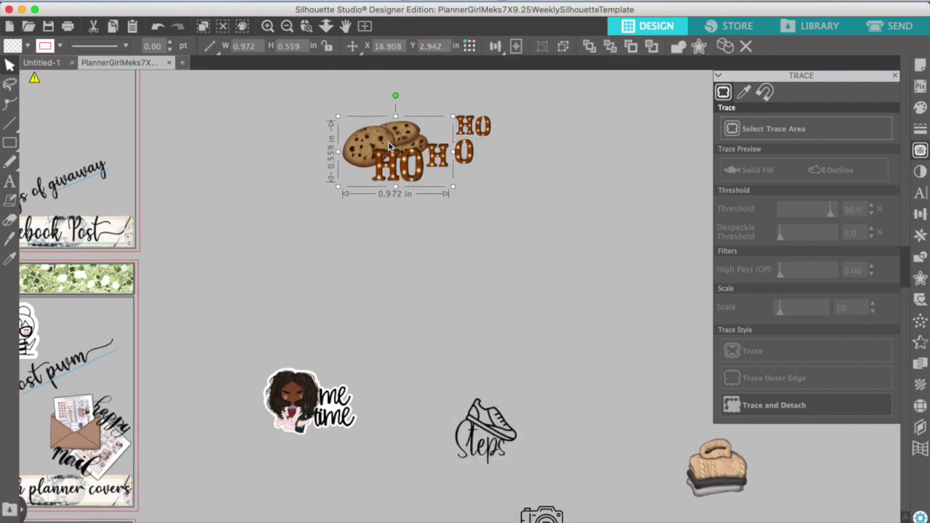
left_click(154, 29)
left_click_drag(332, 110, 469, 211)
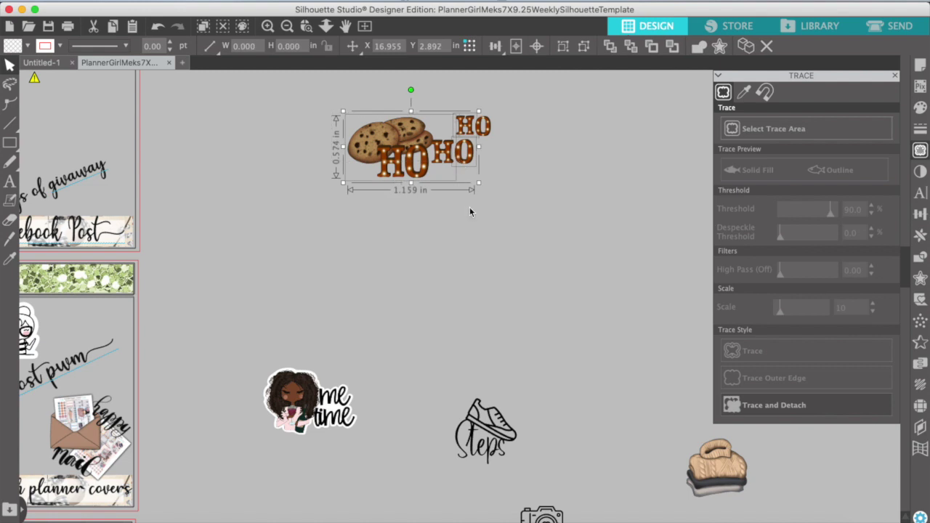
right_click(456, 117)
left_click(497, 308)
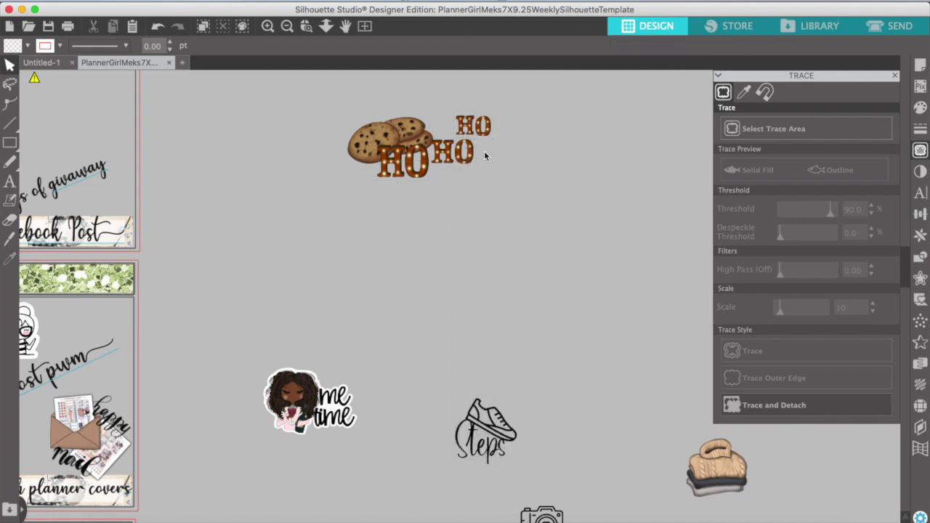
- Reposition the smallest HO slightly to the right, above the middle HO of the cookies graphic
left_click_drag(476, 128, 536, 124)
left_click(378, 139)
right_click(378, 138)
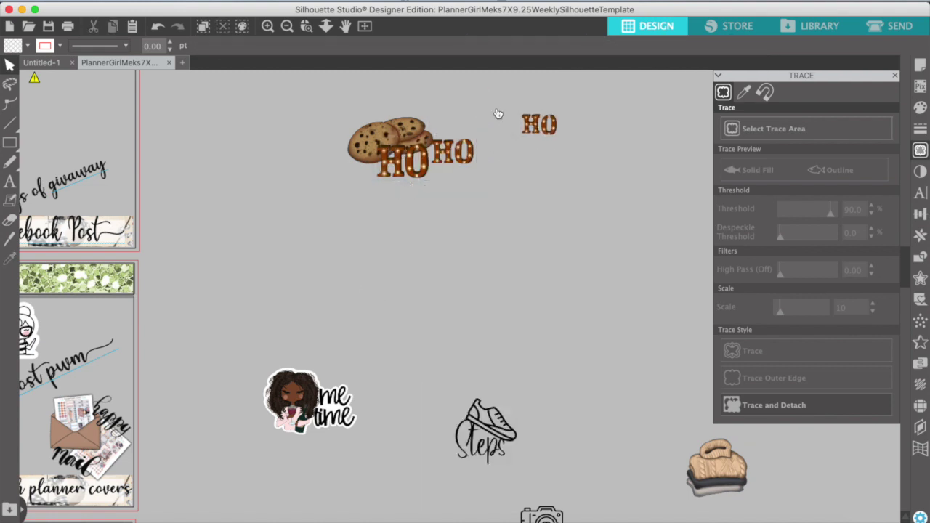
left_click_drag(531, 128, 470, 126)
left_click(468, 210)
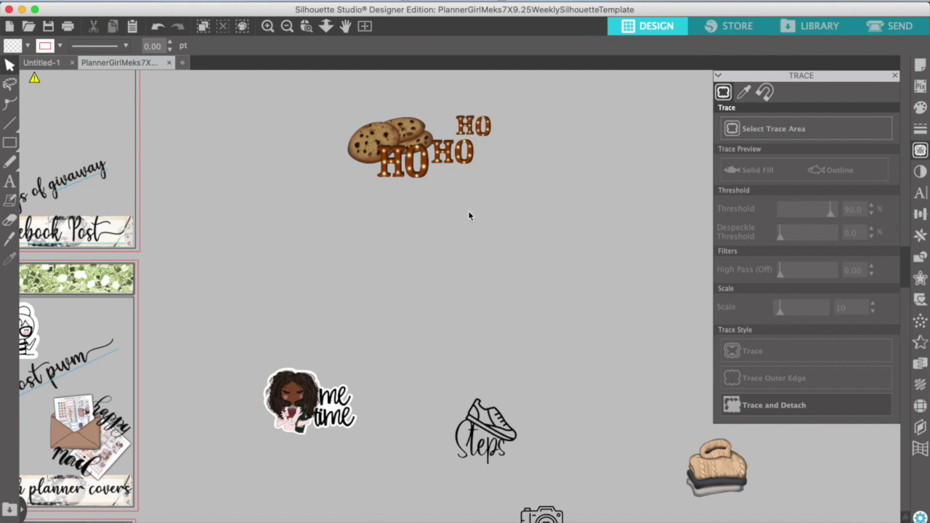
left_click_drag(464, 127, 473, 128)
- Group the cookies with all the HO letters and place the graphic above "Christmas break starts" in Friday's third box
left_click_drag(332, 98, 500, 185)
right_click(479, 181)
left_click(503, 364)
left_click_drag(425, 161, 423, 221)
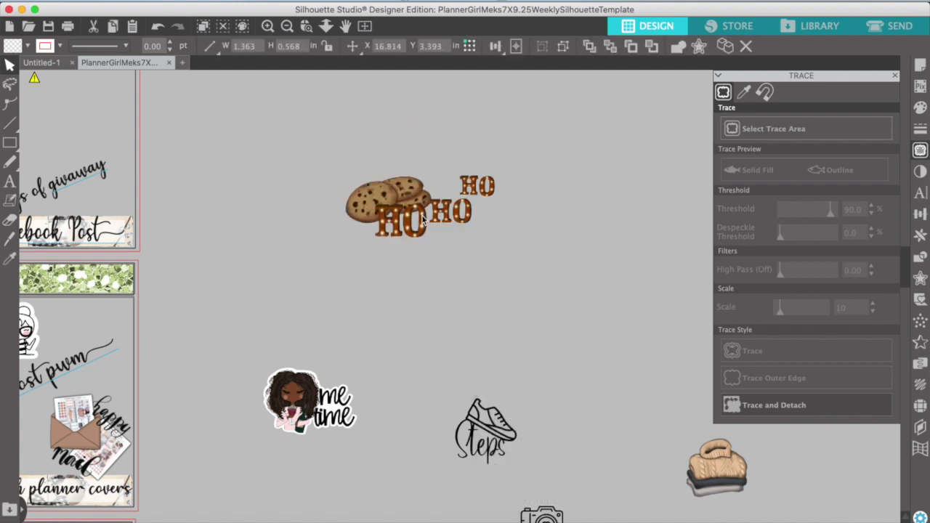
left_click(287, 26)
left_click_drag(441, 265, 126, 452)
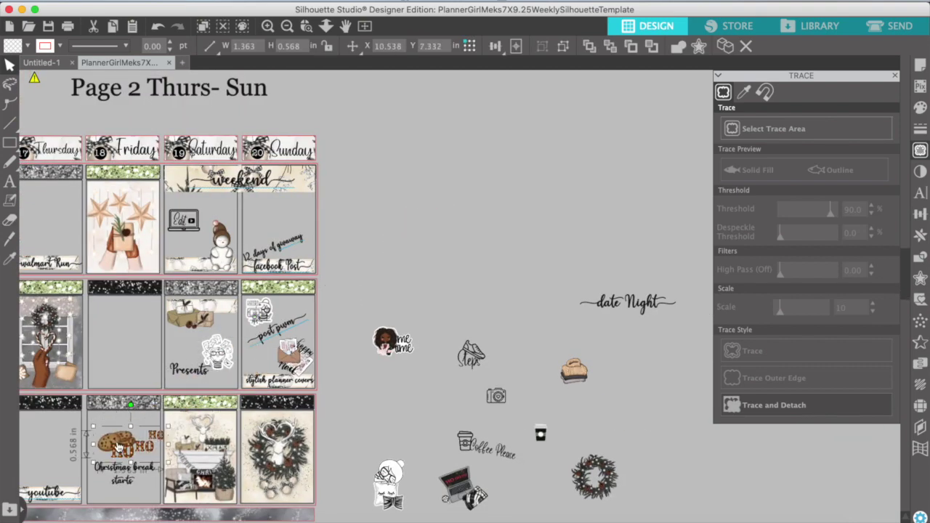
- Place the wreath in the upper part of Friday's second box and move the folded sweaters sticker above the Steps sticker
left_click_drag(604, 476, 129, 308)
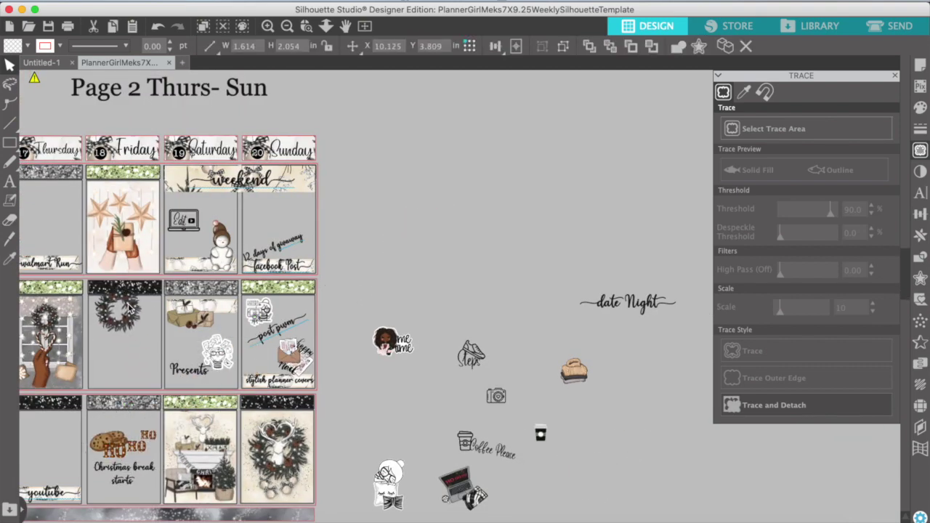
left_click(338, 454)
scroll(558, 383, "down", 3)
scroll(557, 383, "left", 2)
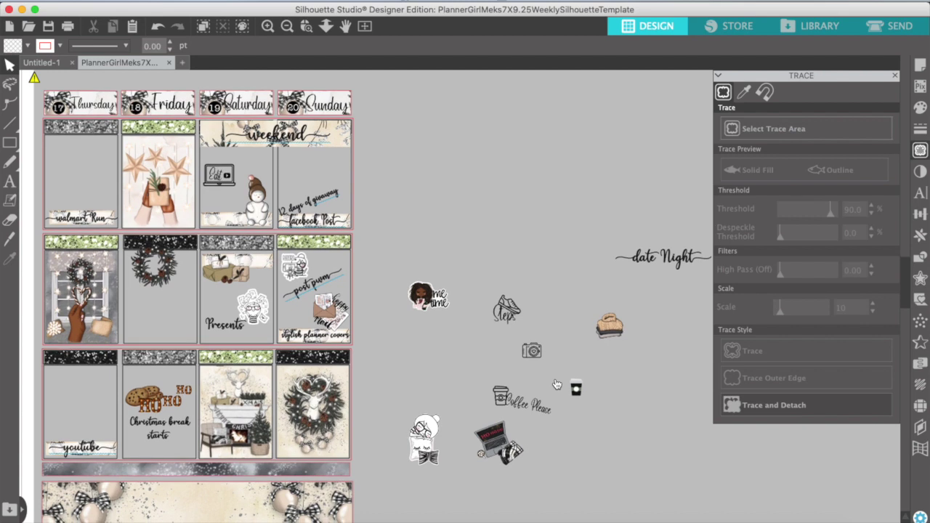
left_click_drag(613, 336, 511, 253)
scroll(511, 253, "down", 2)
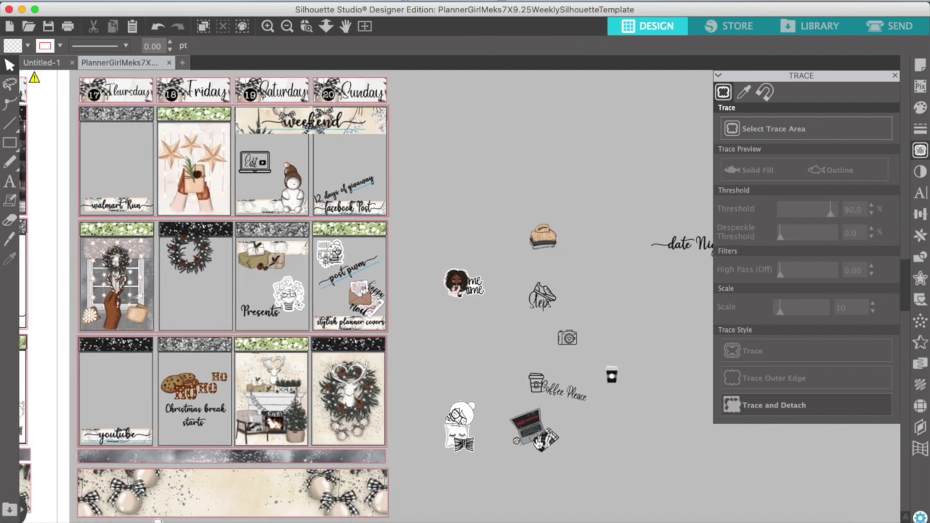
- Place the laptop sticker in Thursday's first box and the "me time" sticker in the lower part of Friday's second box
left_click_drag(519, 441, 94, 158)
left_click_drag(471, 287, 187, 304)
- Move the wreath below "weekend" on the boundary between Saturday's and Sunday's first boxes and change its stacking order
left_click_drag(205, 257, 331, 155)
right_click(332, 149)
left_click(361, 412)
left_click(334, 150)
right_click(335, 150)
left_click(337, 160)
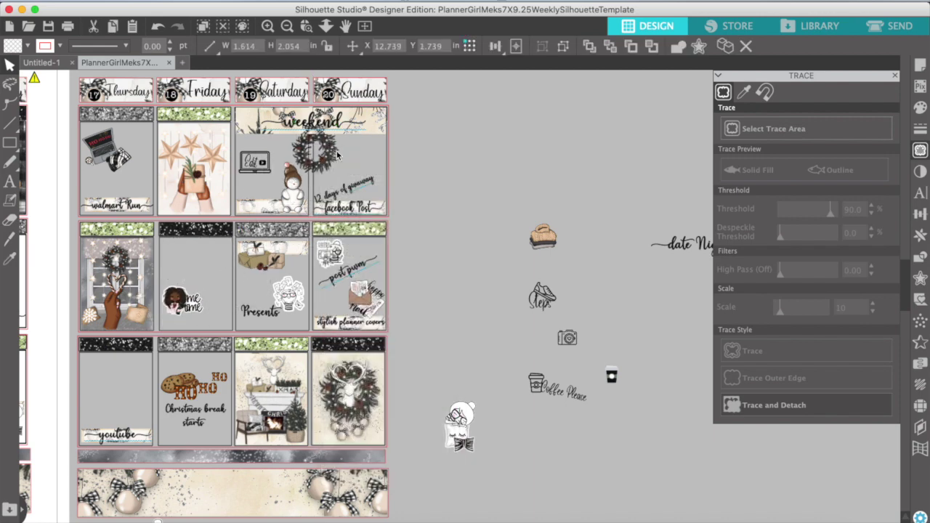
left_click(337, 151)
right_click(338, 149)
left_click(408, 424)
- Nudge the wreath slightly up and to the left, against the "weekend" strip
left_click(454, 170)
left_click(332, 157)
left_click_drag(359, 205, 367, 216)
left_click_drag(331, 166, 322, 160)
left_click(432, 158)
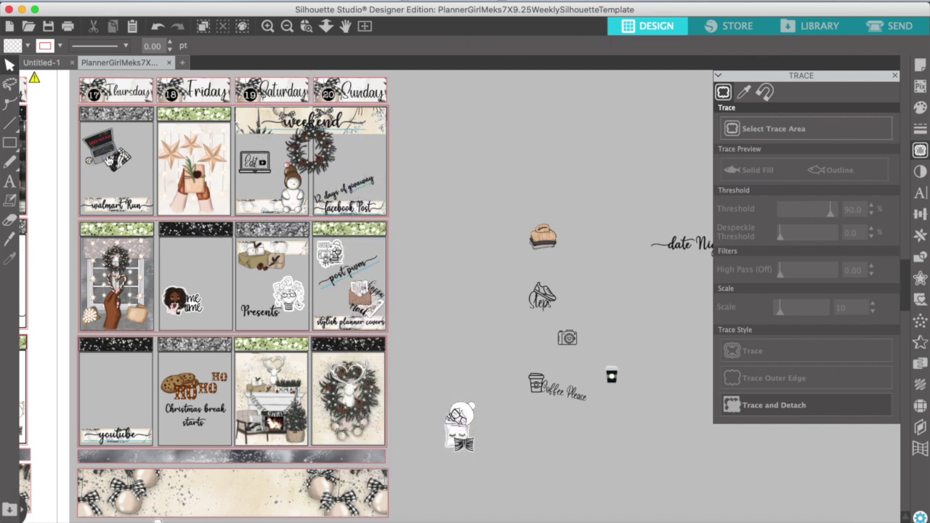
- Arrange Friday's second box with the laptop sticker in the upper-left corner and the "me time" sticker at the lower right
left_click_drag(109, 161, 208, 303)
left_click_drag(182, 273, 181, 277)
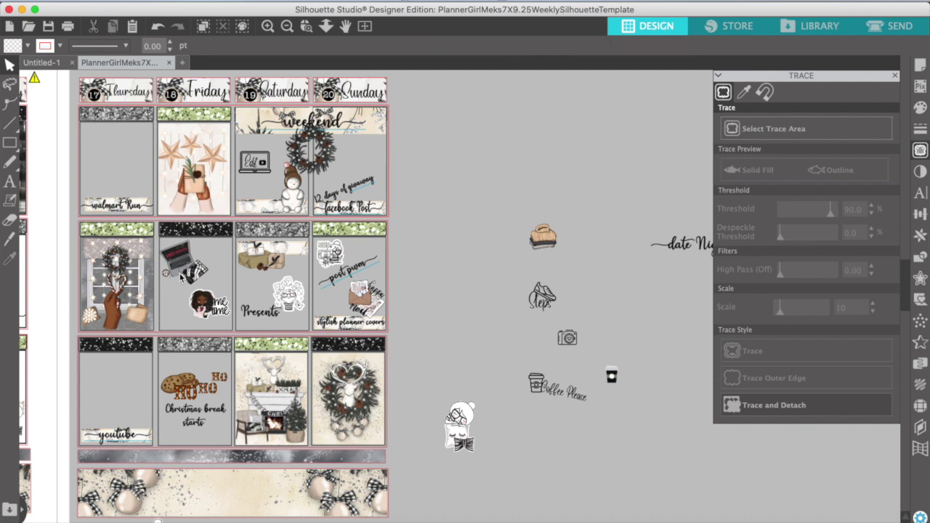
left_click(203, 304)
- Place the character sticker with the hat and bow in Sunday's first box, above the end of "12 days of givaway"
left_click(468, 425)
left_click_drag(465, 425, 372, 162)
left_click(462, 165)
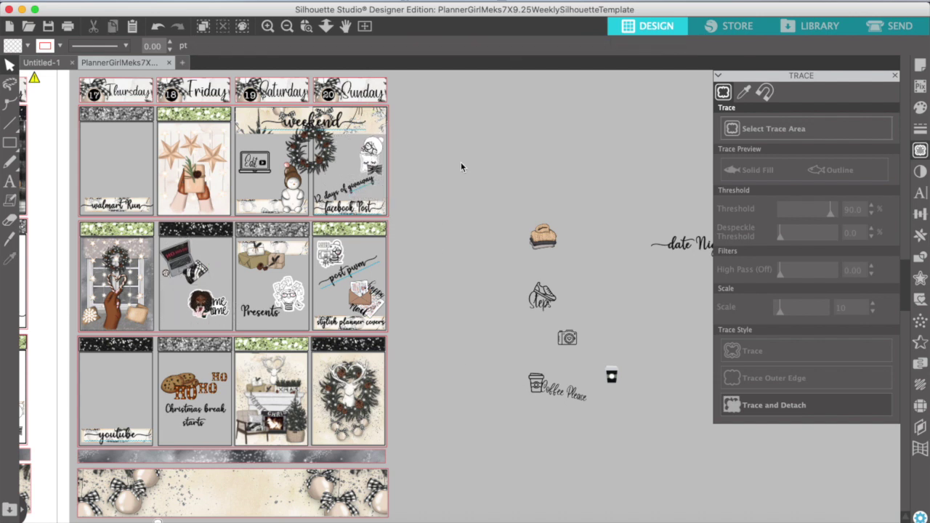
- Duplicate the "pay bills" text with its character sticker from Tuesday's first box and place the copy in Thursday's first box
scroll(444, 219, "left", 3)
scroll(442, 214, "left", 3)
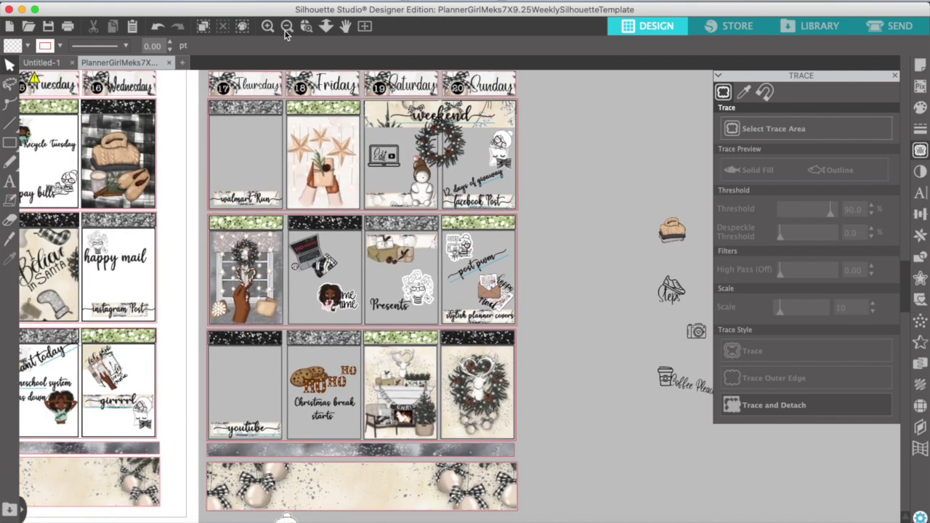
left_click(287, 26)
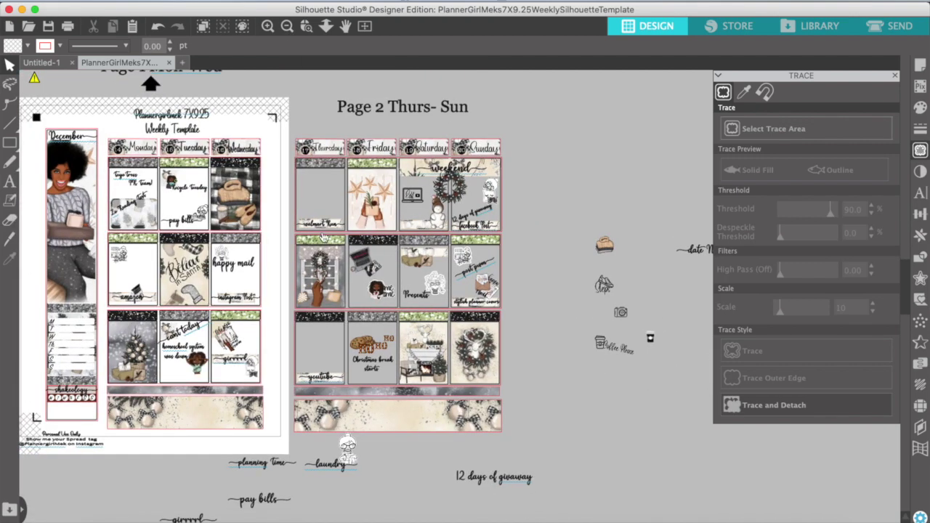
left_click(179, 219)
left_click(191, 211)
right_click(201, 214)
left_click(231, 305)
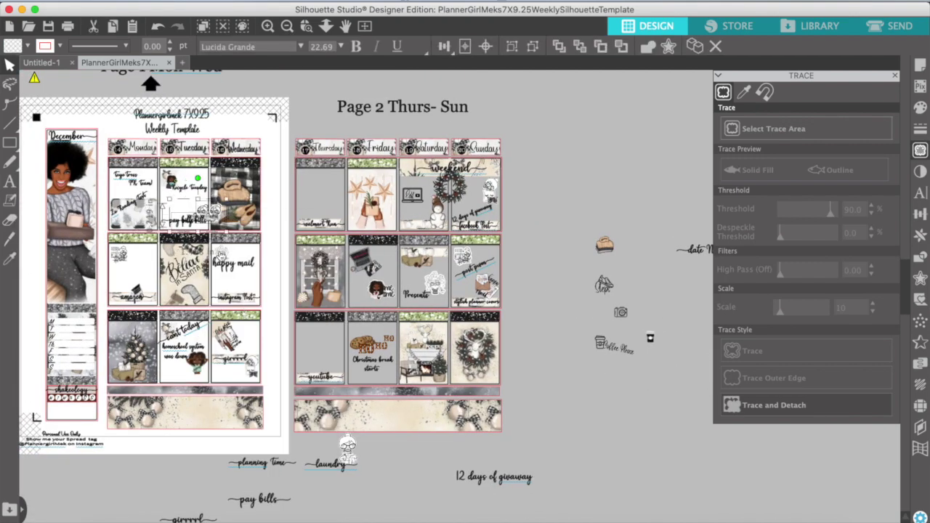
left_click_drag(194, 214, 327, 198)
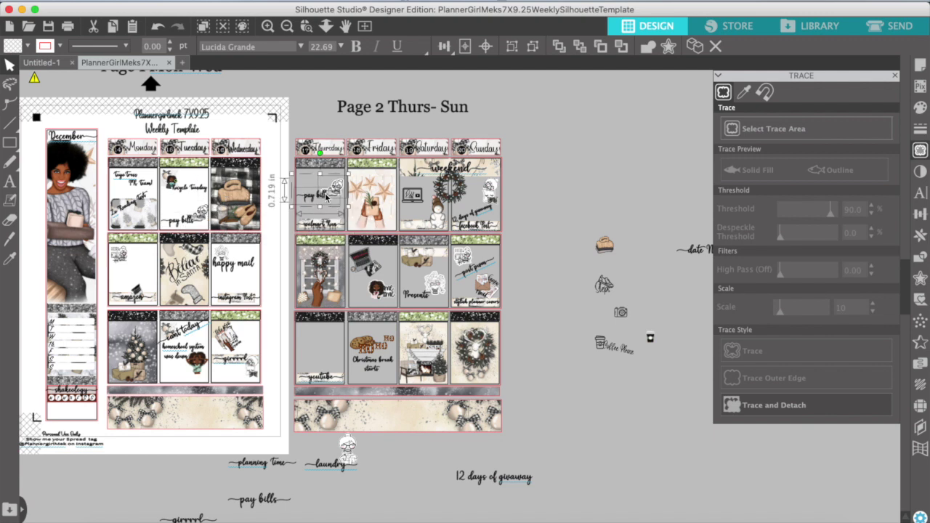
- Move the "pay bills" text with its character sticker from Thursday's first box to Thursday's third box, above "youtube"
left_click_drag(331, 241, 326, 347)
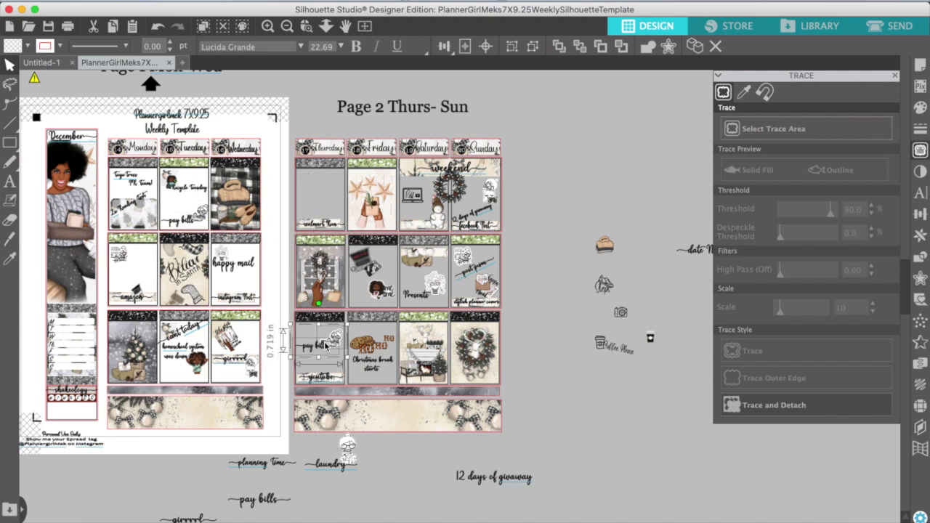
left_click(539, 346)
- Narrow the ornament strip at the bottom of the Thursday to Sunday page to about 6.3 in, matching the gray strip above
left_click(468, 409)
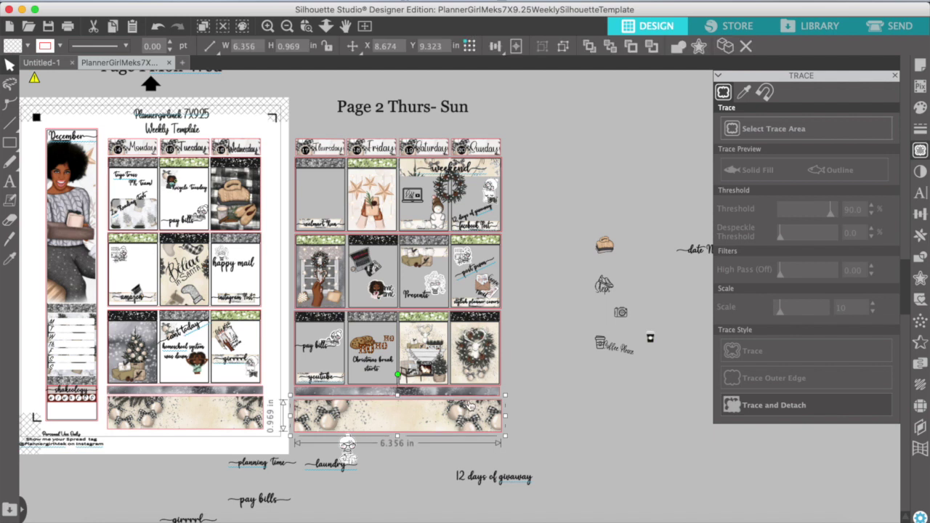
left_click_drag(507, 419, 503, 420)
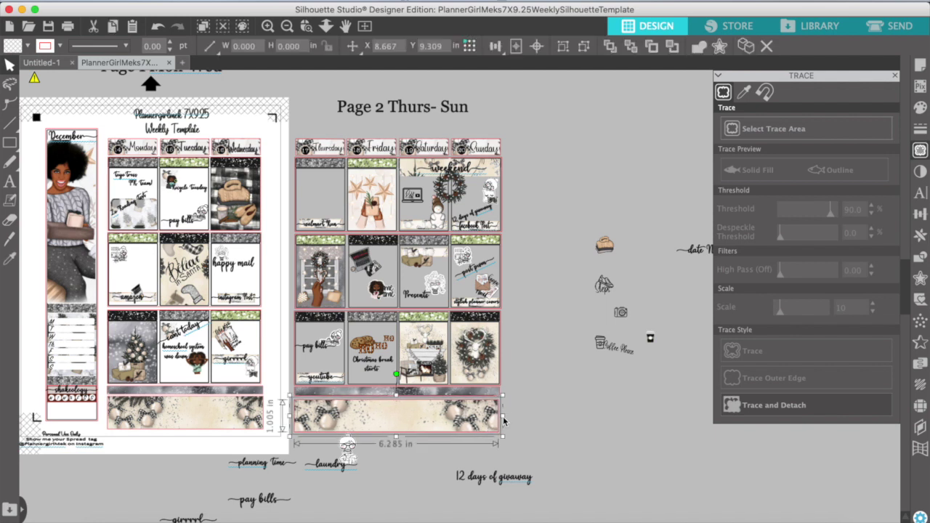
left_click(522, 411)
left_click(494, 416)
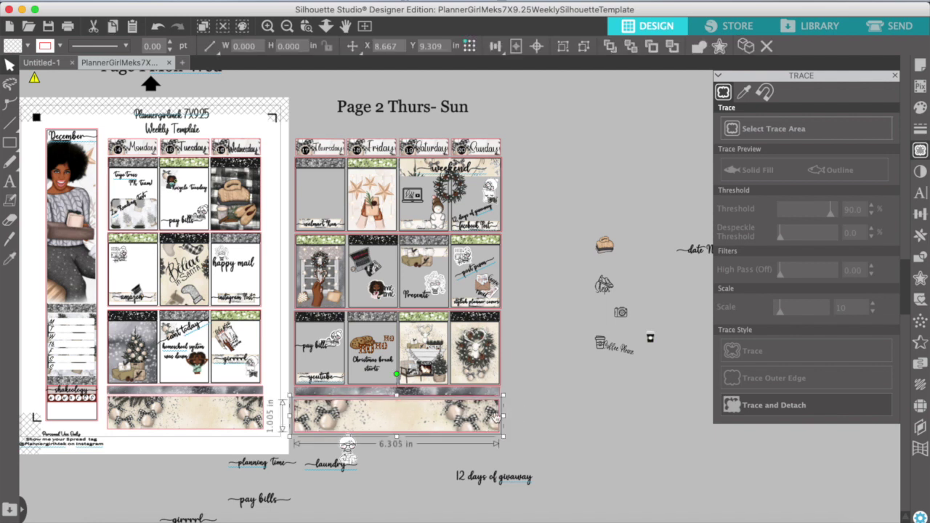
left_click(523, 413)
left_click(484, 395)
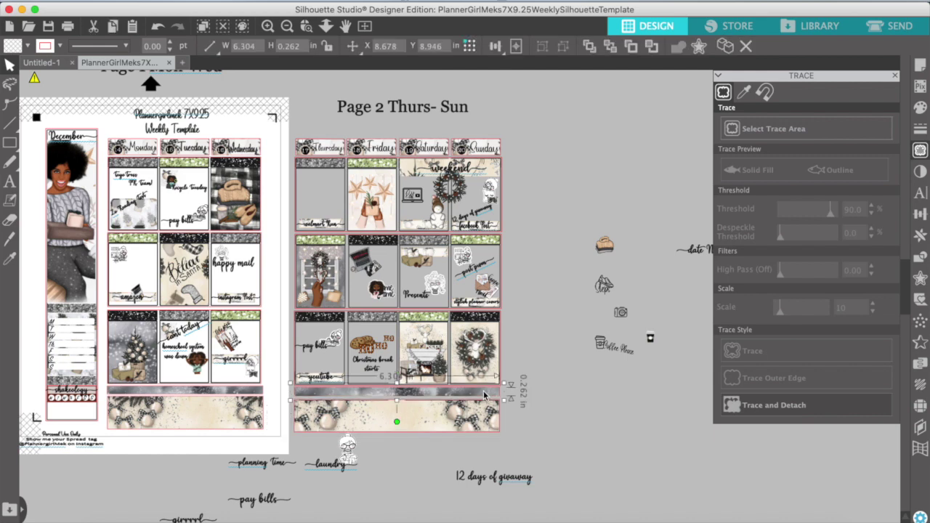
left_click(559, 423)
- Place the folded sweaters sticker in Wednesday's second box, between "happy mail" and "instagram Post"
left_click(605, 246)
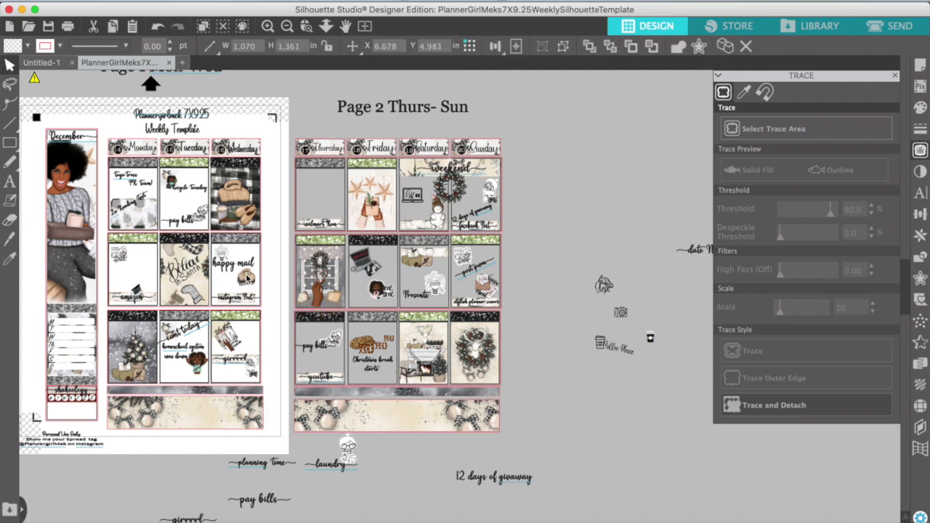
key("Escape")
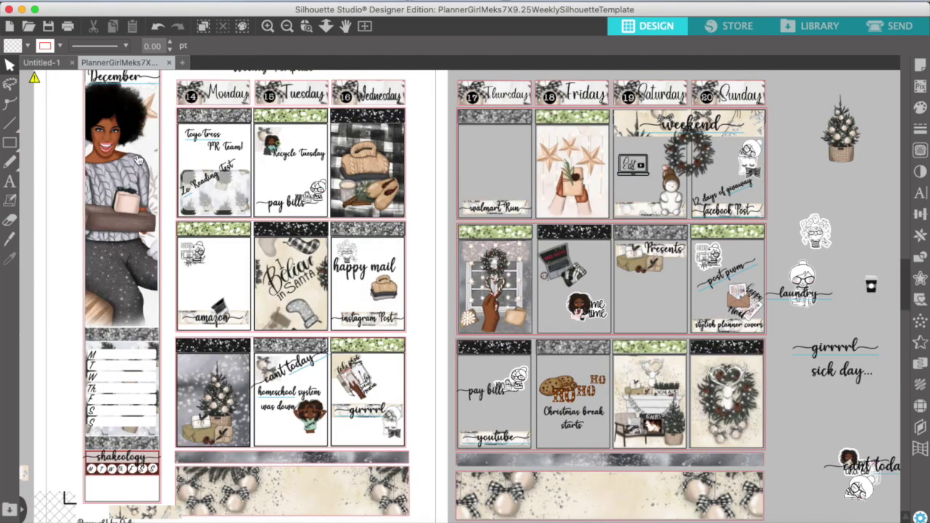
- Fit the hanging ornaments strip into the empty sidebar box below the shakeology tracker, about 1.5 in wide and 0.5 in high
left_click(267, 27)
scroll(202, 231, "left", 5)
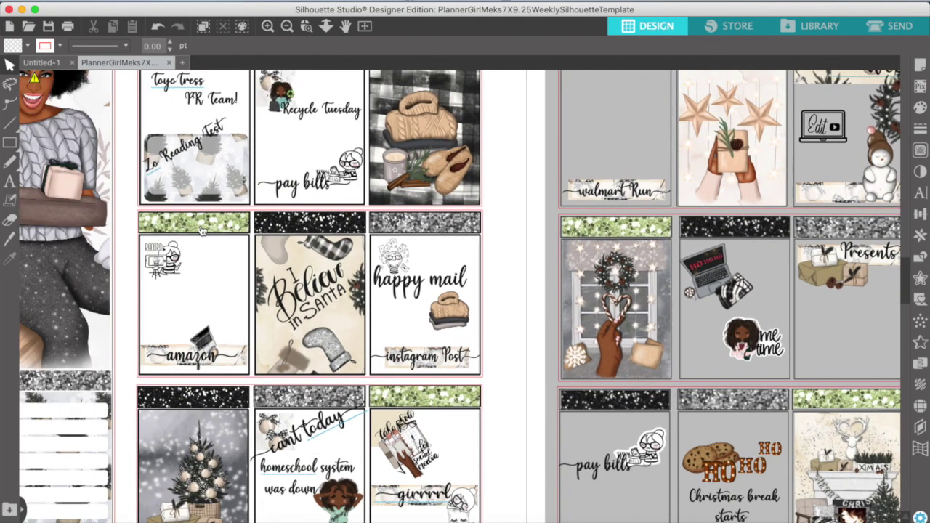
scroll(202, 231, "down", 1)
scroll(202, 231, "down", 5)
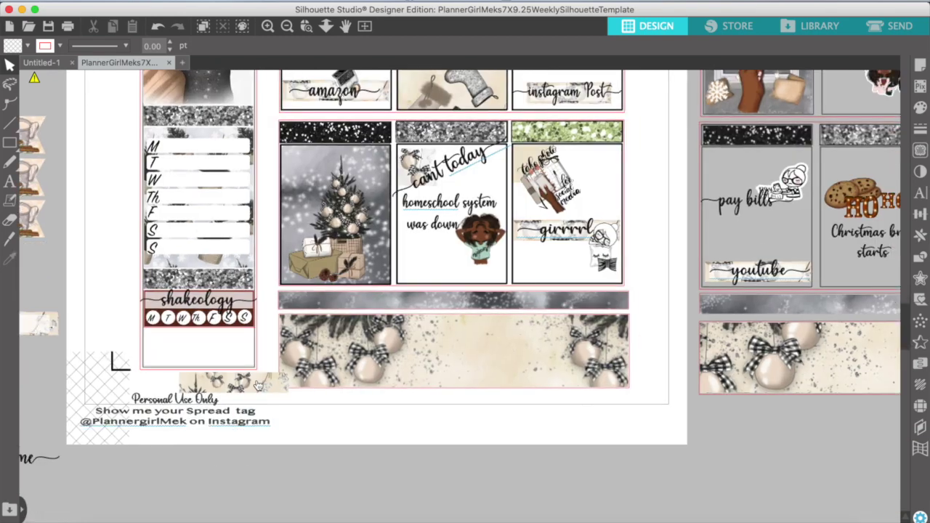
left_click(226, 341)
left_click_drag(199, 351, 199, 375)
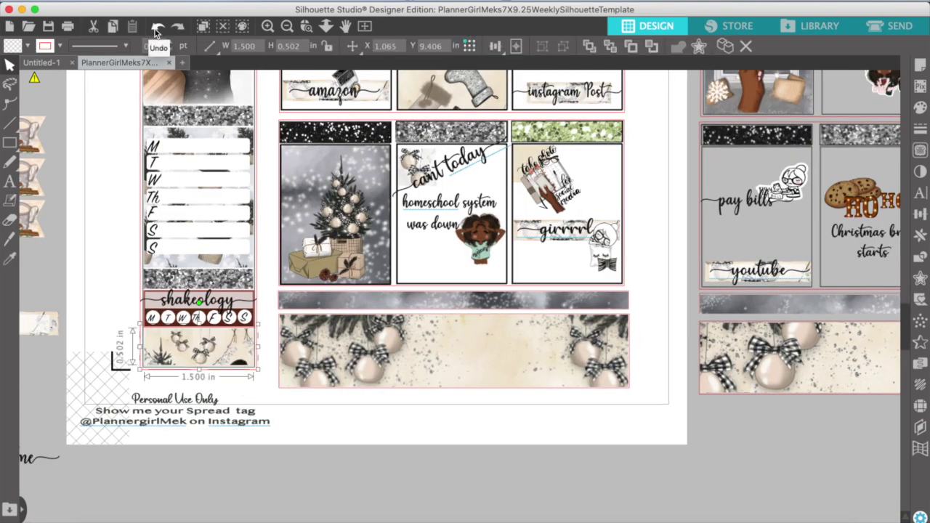
left_click(267, 27)
left_click(268, 27)
scroll(195, 266, "left", 4)
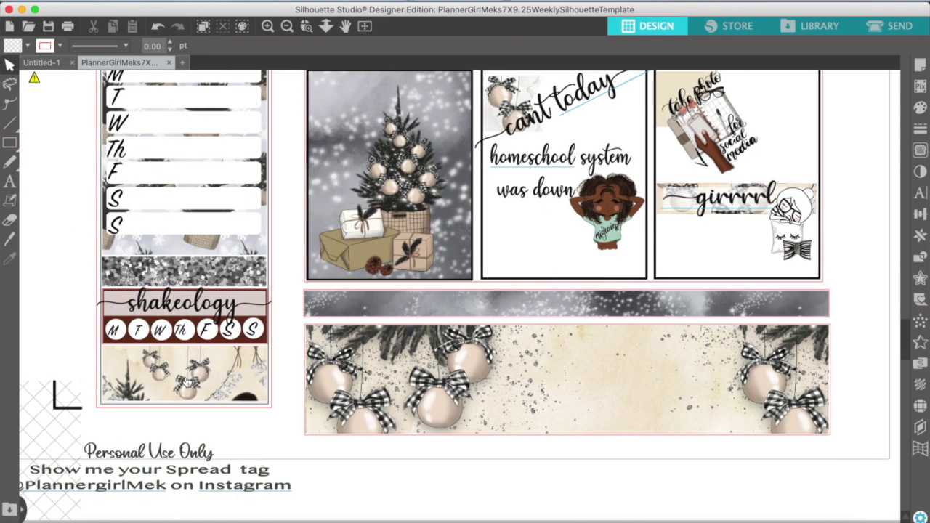
right_click(186, 372)
left_click(245, 493)
left_click(241, 435)
- Narrow the shakeology tracker to about 1.577 in and nudge it and the ornaments strip into alignment within the sidebar
left_click(210, 309)
left_click_drag(92, 317, 94, 317)
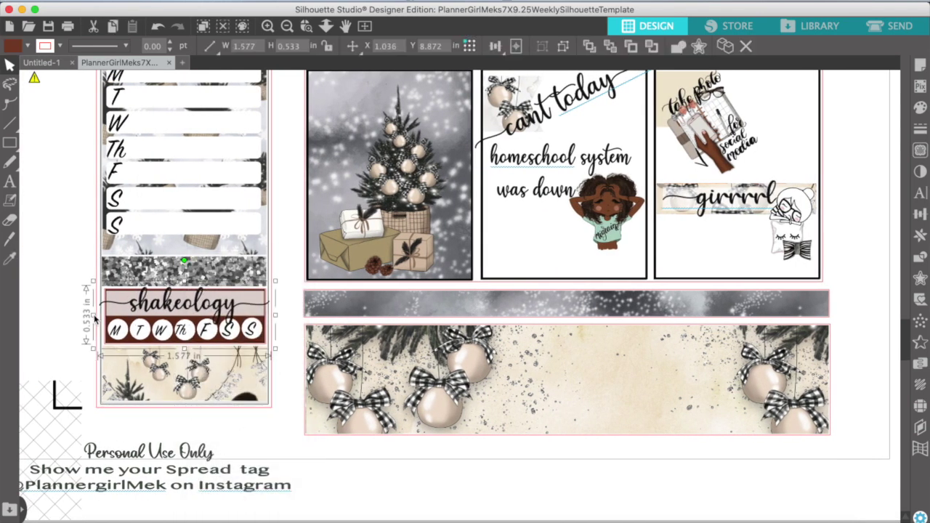
left_click(282, 302)
left_click(254, 296)
key("Left")
key("Left")
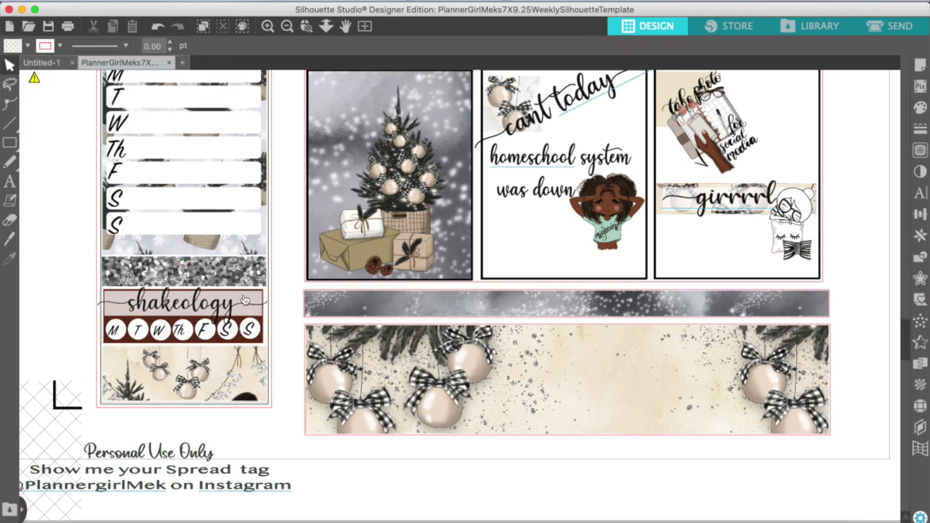
left_click_drag(244, 299, 245, 296)
left_click_drag(206, 381, 184, 410)
left_click(229, 428)
scroll(231, 434, "left", 2)
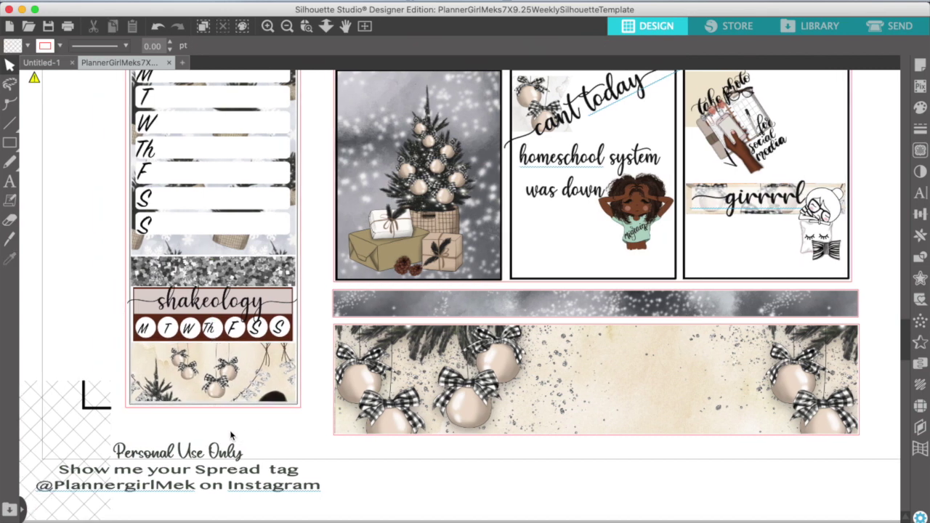
- Move the mop sticker from the spare stickers beside the page into Thursday's first box, above "walmart Run"
scroll(792, 352, "up", 5)
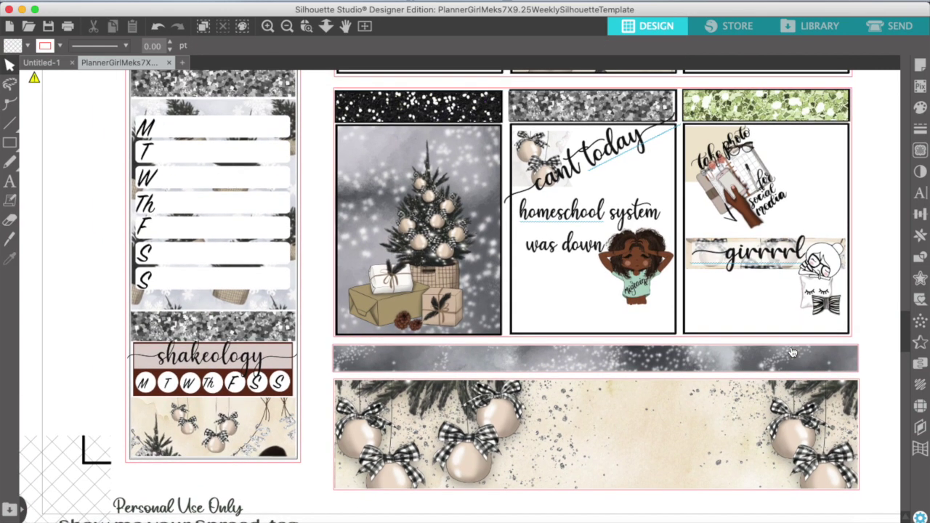
scroll(396, 182, "up", 2)
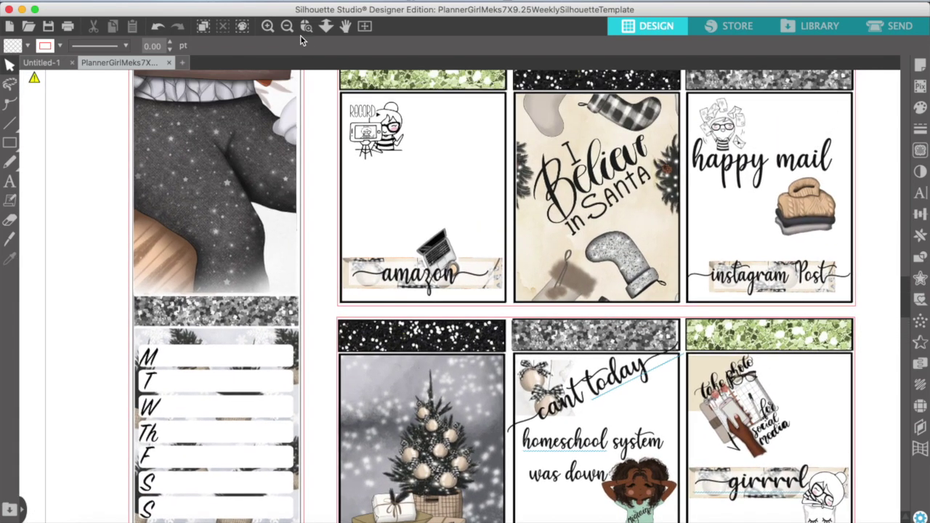
left_click(287, 26)
left_click(287, 26)
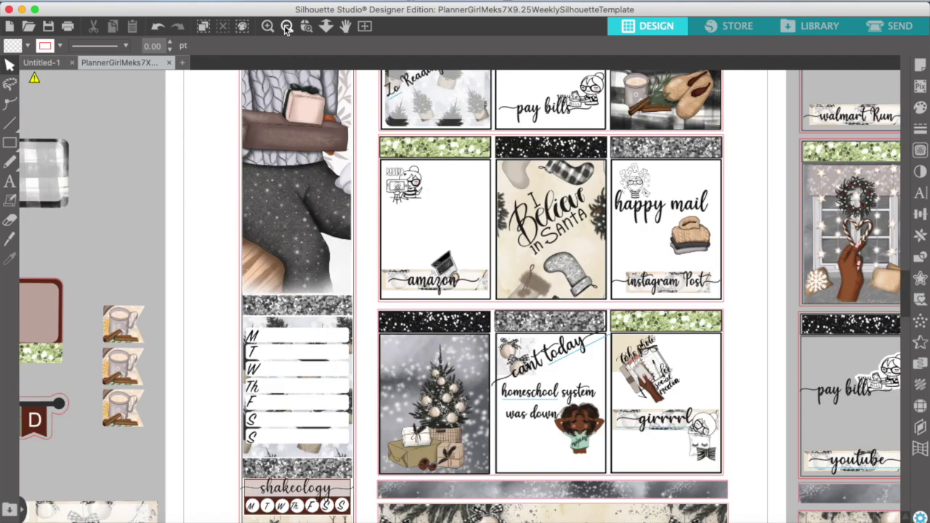
left_click(287, 27)
left_click(287, 26)
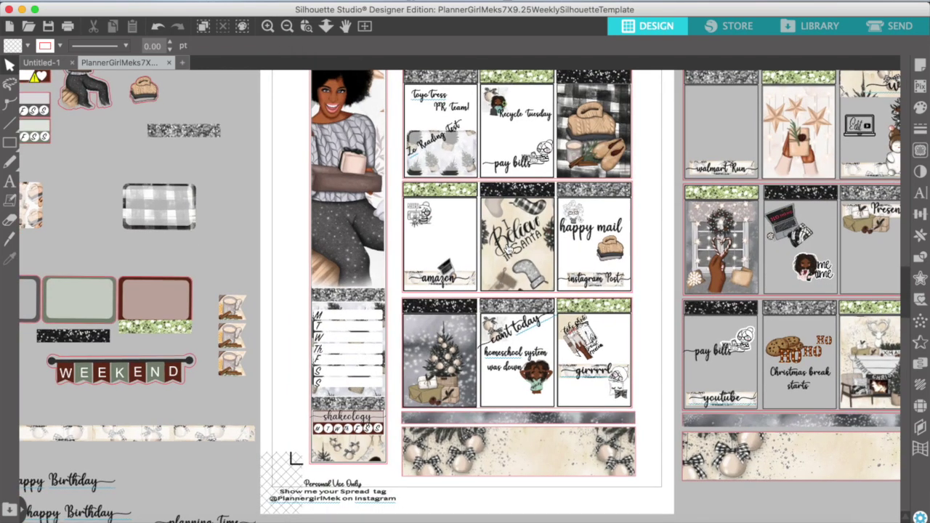
scroll(509, 248, "up", 3)
scroll(508, 248, "left", 3)
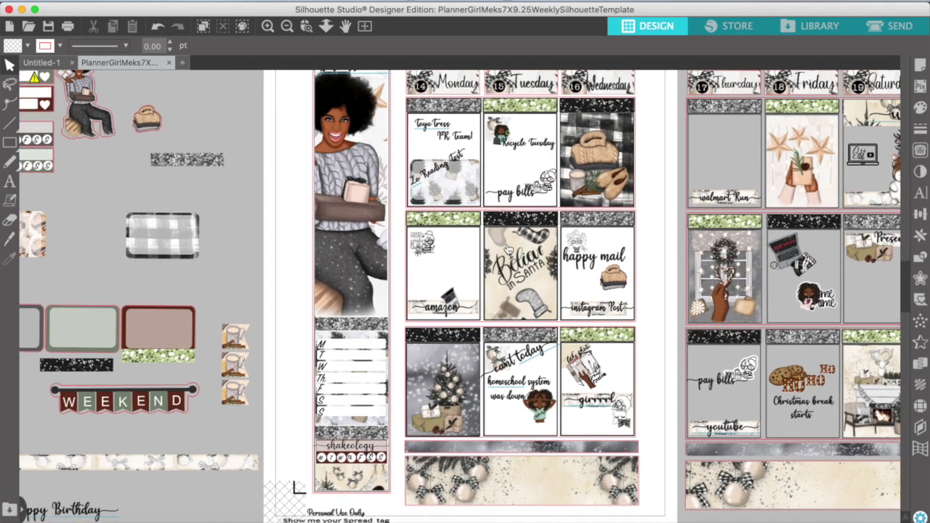
scroll(509, 248, "up", 3)
scroll(508, 249, "left", 3)
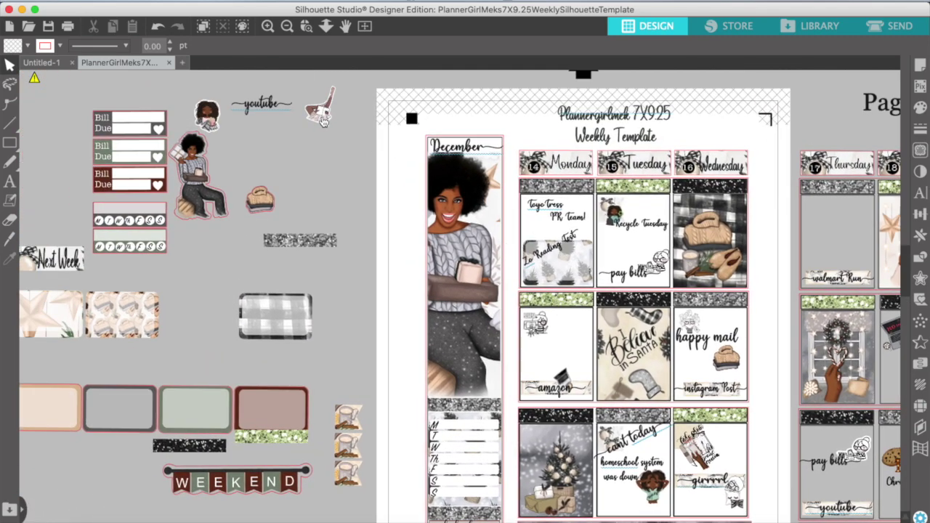
left_click_drag(323, 118, 329, 205)
scroll(457, 120, "down", 3)
scroll(457, 119, "right", 5)
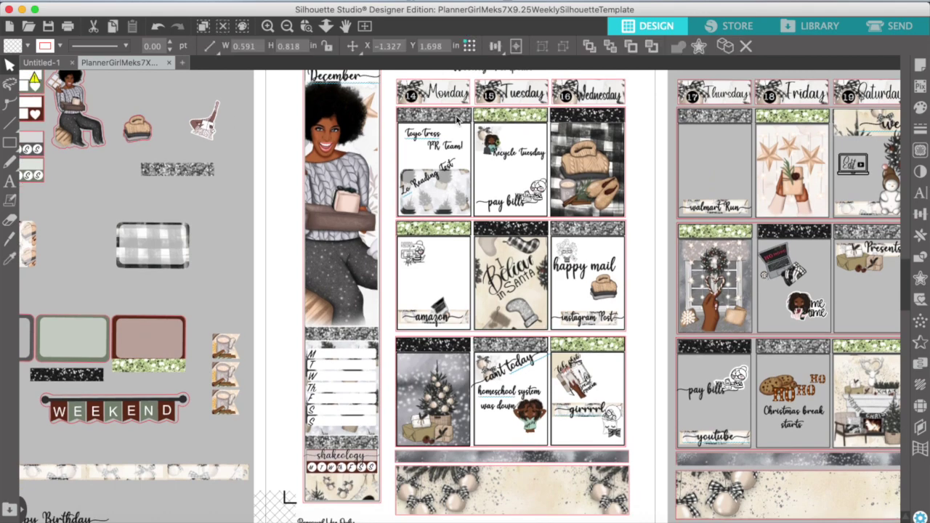
left_click_drag(206, 124, 716, 170)
key("Escape")
- Move the "girrrrl sick day..." text into Saturday's second box, below the gift boxes
scroll(715, 170, "right", 8)
scroll(716, 171, "down", 2)
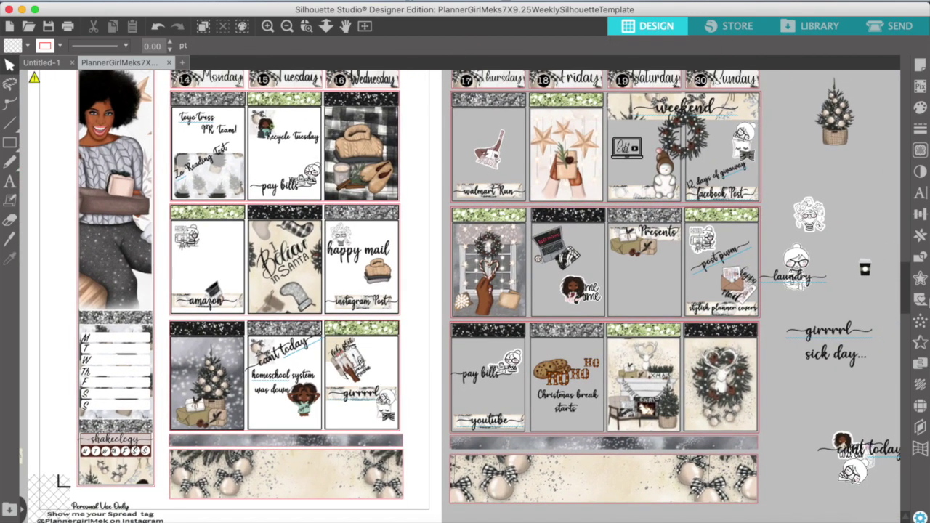
left_click(828, 332)
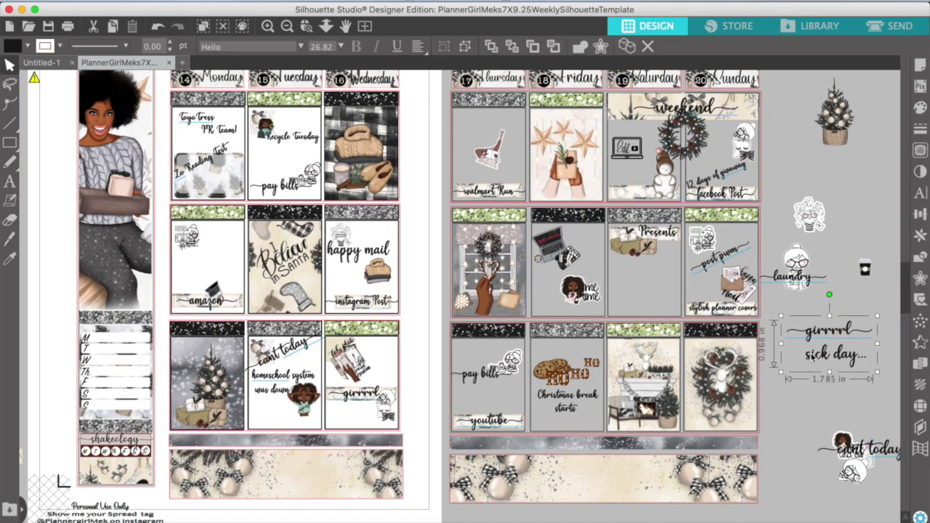
left_click_drag(828, 333, 647, 284)
- Shrink the "girrrrl sick day..." text to about 0.893 in wide and place it toward the right side of Saturday's second box
left_click(267, 26)
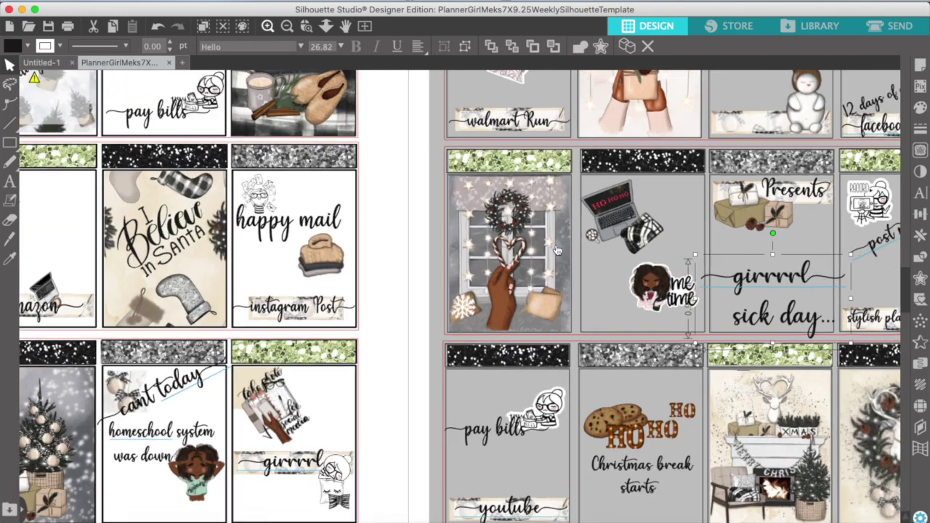
scroll(594, 278, "right", 8)
scroll(594, 279, "down", 2)
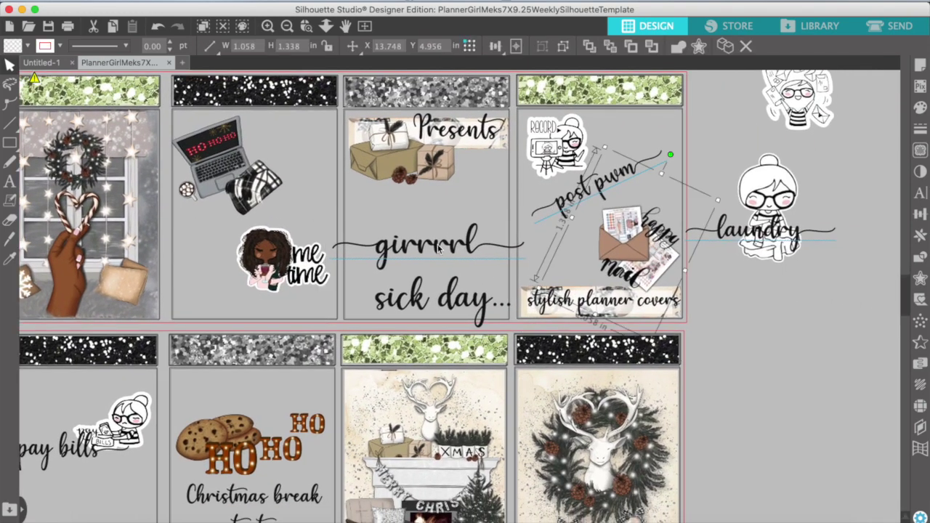
left_click_drag(509, 319, 455, 288)
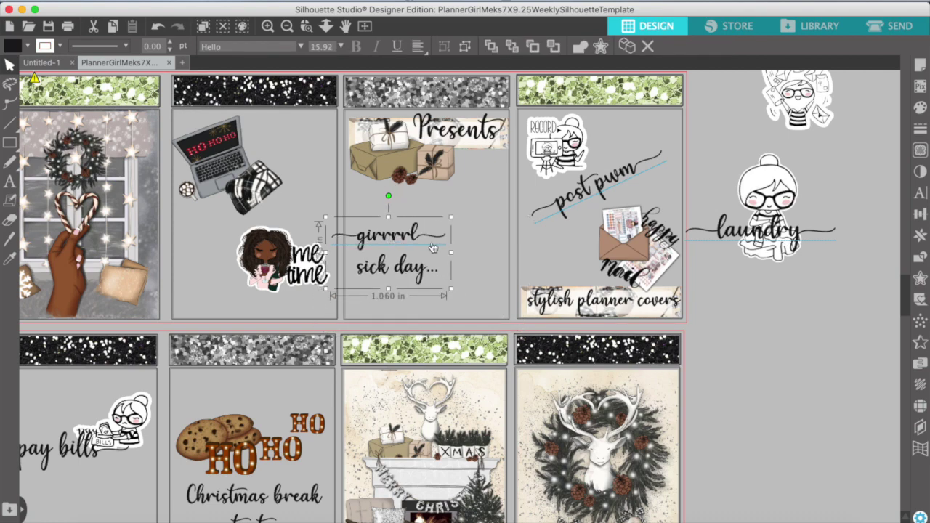
left_click_drag(432, 248, 494, 228)
left_click_drag(512, 269, 462, 246)
left_click(287, 26)
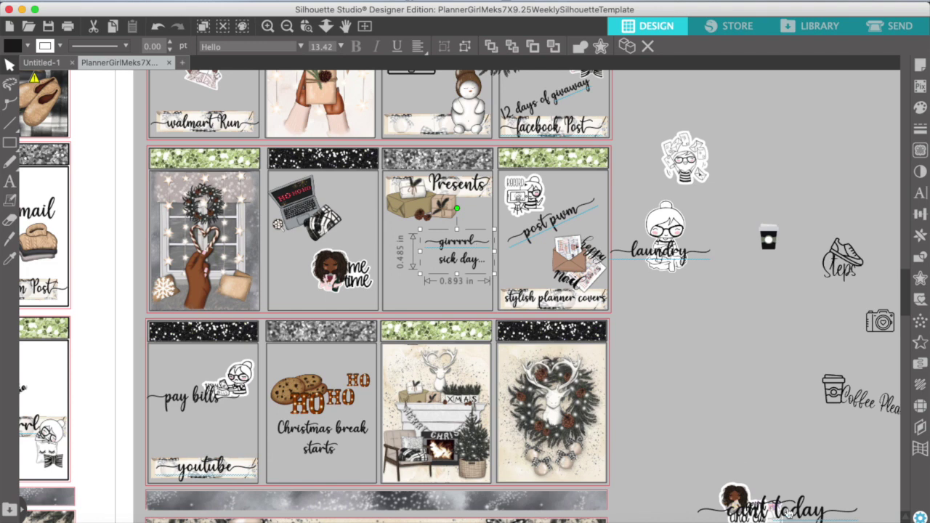
- Spread the overlapping "cant today" text, "print and cut" sticker and laundry basket sticker apart beside the page
left_click_drag(789, 513, 773, 427)
left_click_drag(740, 503, 700, 317)
left_click_drag(763, 512, 747, 334)
- Shrink the spare character sticker to about 0.386 by 0.329 in and place it above "girrrrl" in Saturday's second box
left_click_drag(727, 518, 670, 393)
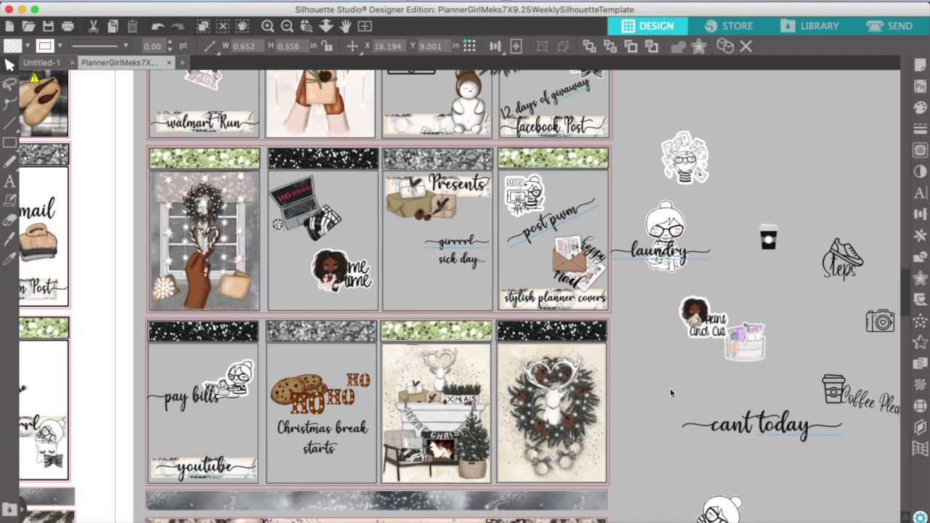
left_click_drag(640, 364, 468, 229)
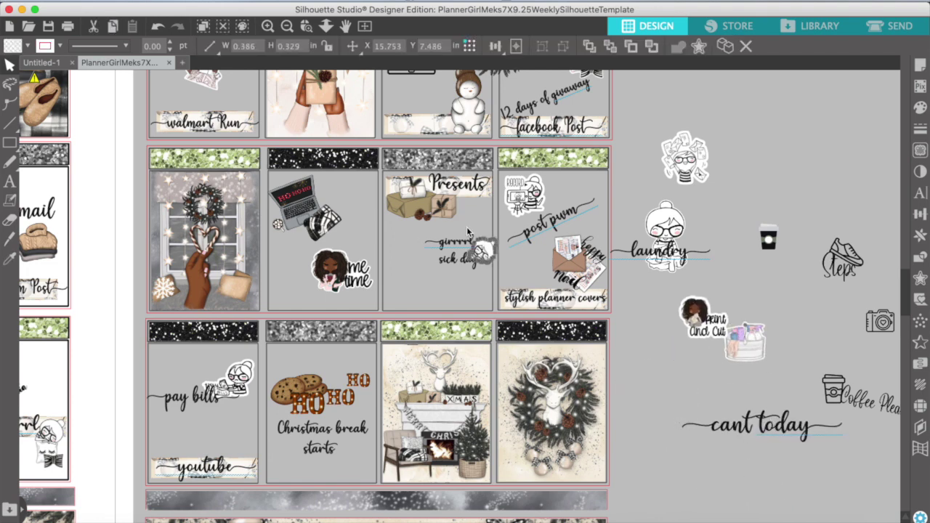
double_click(469, 230)
left_click(436, 242)
left_click(467, 223)
left_click(607, 308)
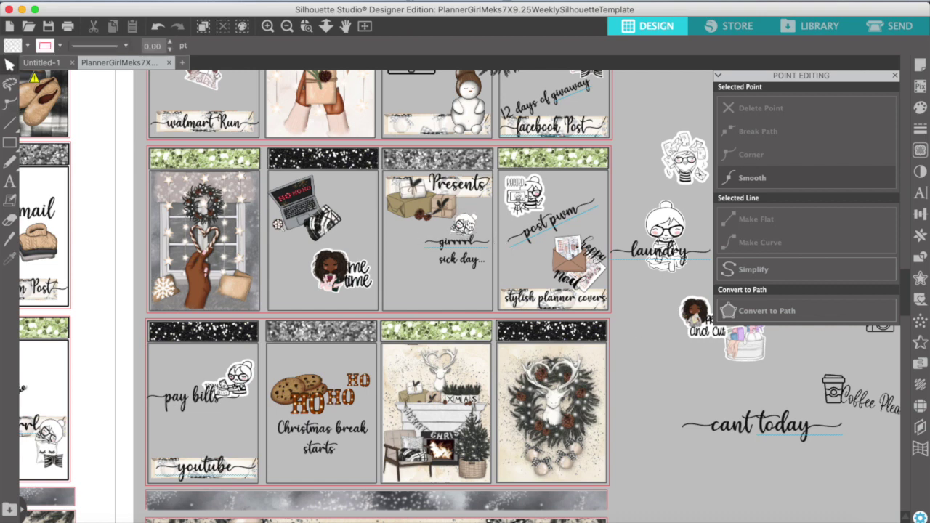
- Position the character sticker at the end of "girrrrl" and shift the "girrrrl sick day..." text slightly up and to the left
left_click_drag(463, 226, 475, 228)
left_click(450, 287)
right_click(477, 233)
left_click(523, 491)
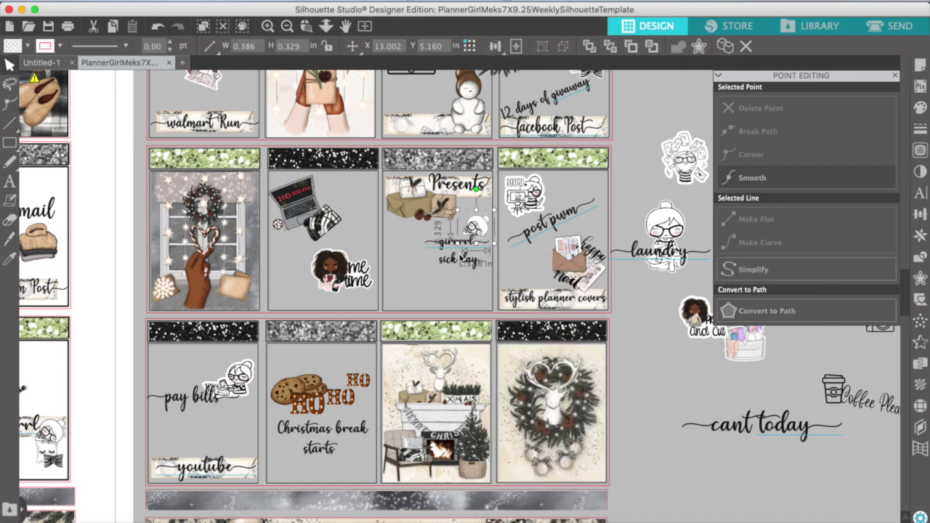
left_click_drag(462, 258, 458, 263)
left_click(469, 287)
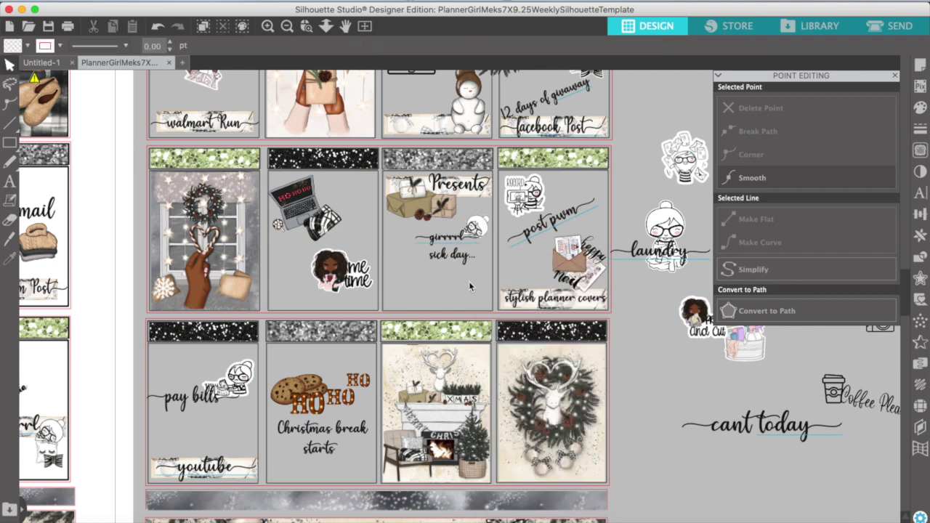
- Swap the laptop sticker and the "Presents" strip with gifts between Friday's and Saturday's second boxes, shrinking the laptop into the lower-left corner
left_click(267, 27)
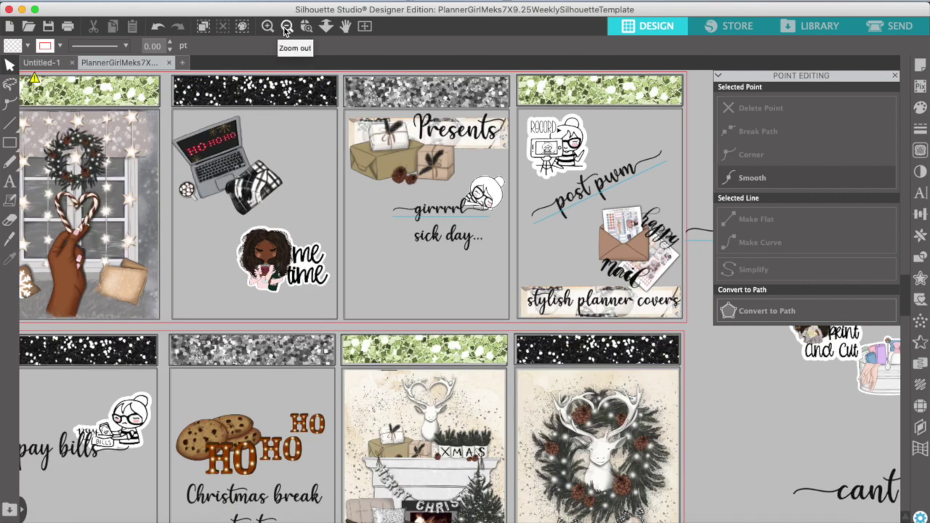
left_click(229, 170)
left_click_drag(347, 252, 267, 201)
left_click_drag(180, 145, 373, 285)
left_click(498, 303)
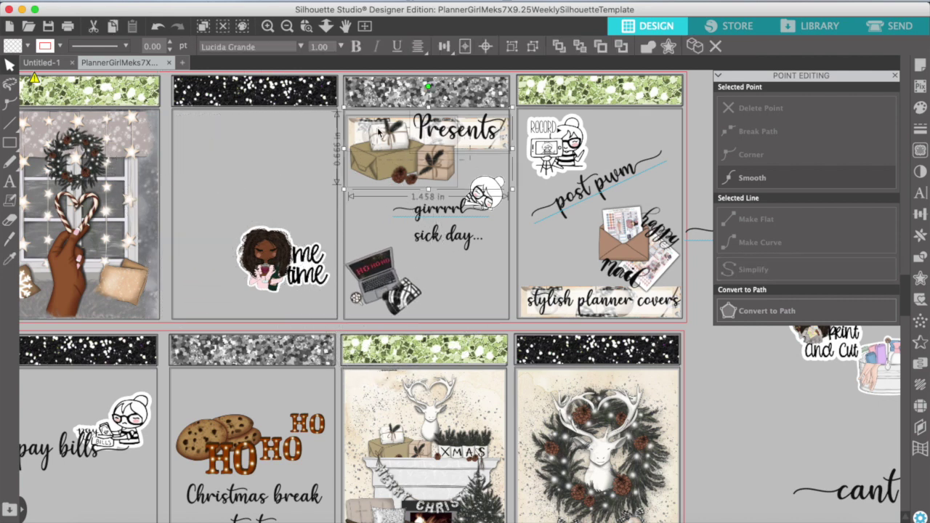
left_click_drag(397, 144, 224, 136)
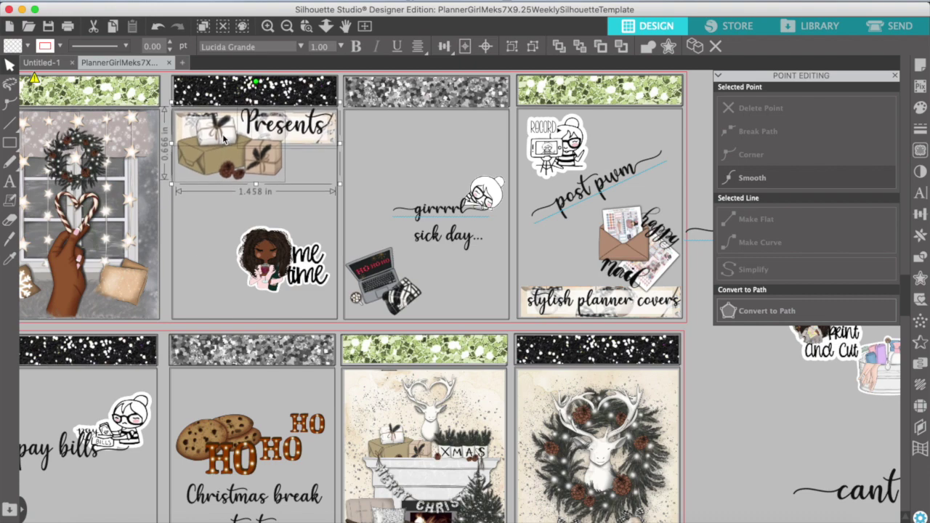
- Place the "laundry" text and the seated character sticker from beside the page at the top of Saturday's second box
left_click(389, 171)
left_click(287, 26)
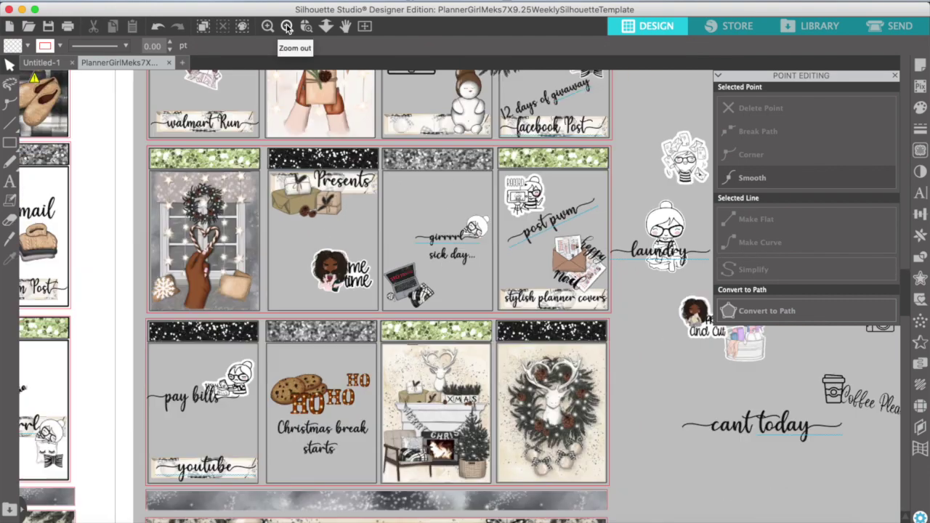
left_click_drag(649, 248, 429, 192)
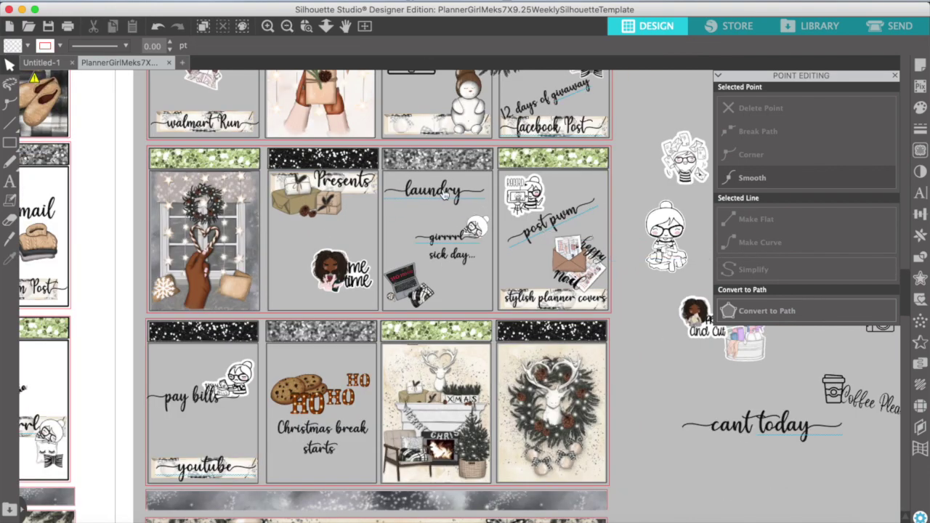
left_click(665, 236)
left_click_drag(644, 201, 424, 204)
scroll(425, 206, "up", 5)
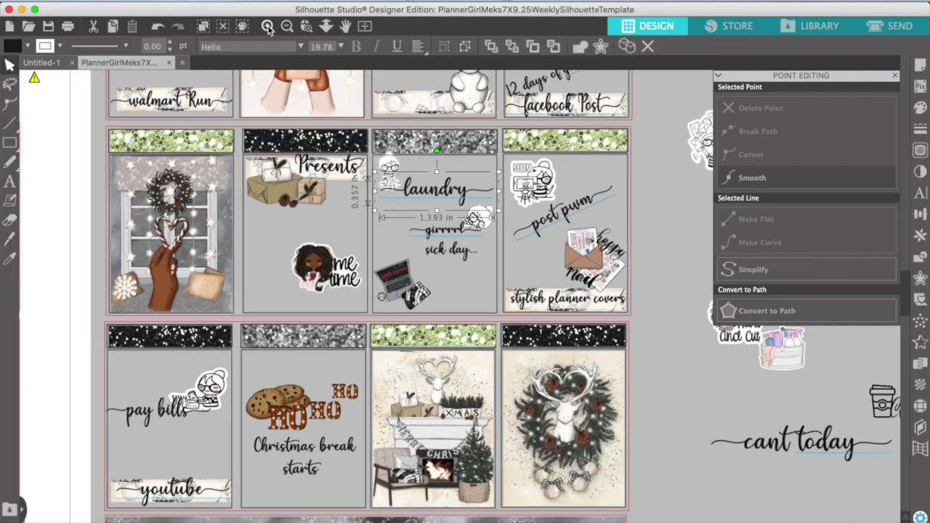
scroll(402, 214, "up", 3)
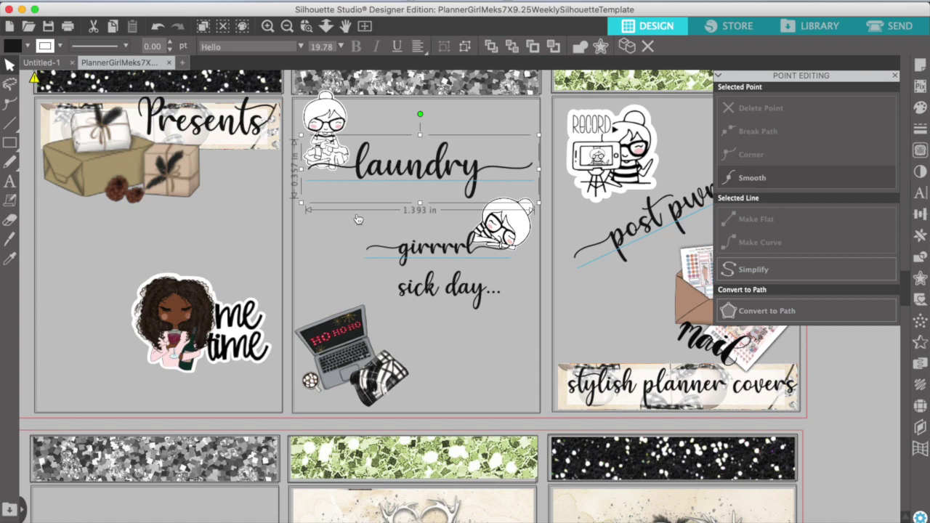
left_click(478, 329)
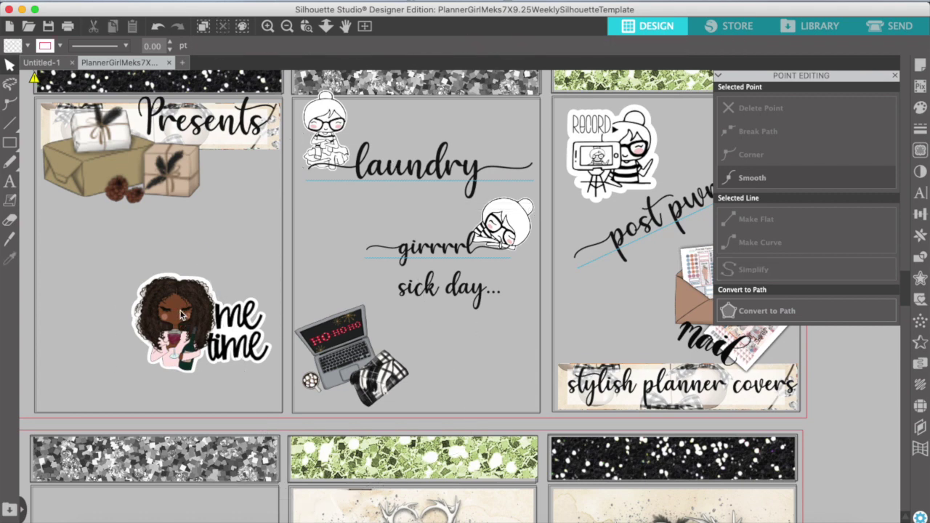
- Move the "me time" sticker from Friday's to the lower-right corner of Saturday's second box, shrinking it to about 0.683 by 0.486 in
left_click_drag(180, 312, 451, 342)
left_click_drag(399, 306, 430, 328)
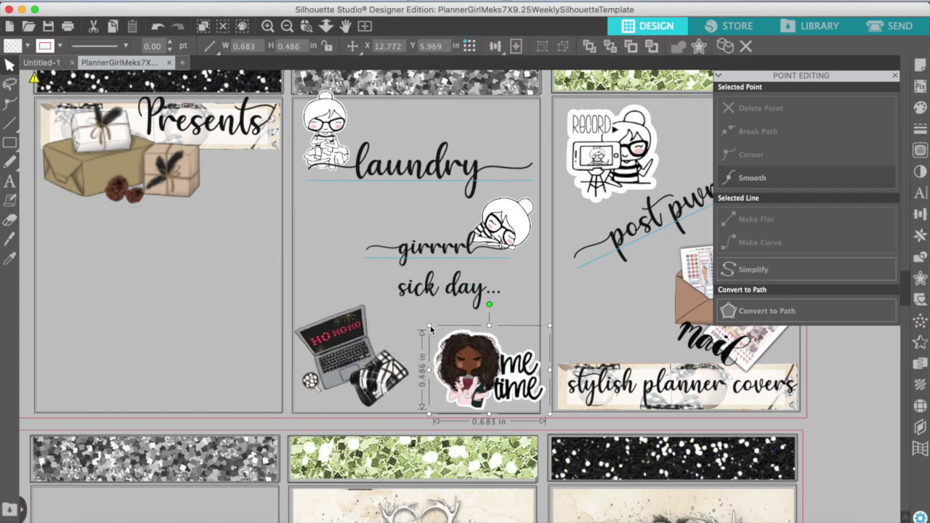
left_click_drag(460, 363, 451, 357)
left_click(214, 332)
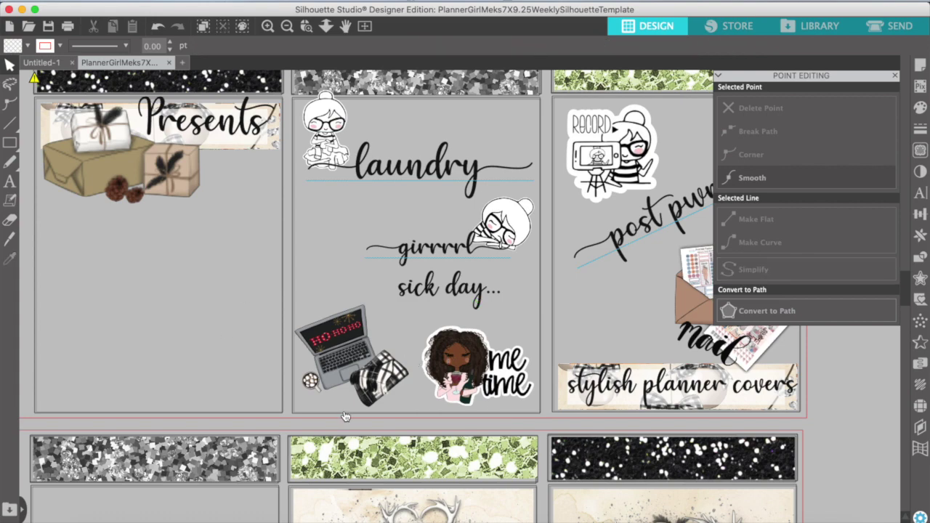
- Move the "walmart Run" strip from Thursday's first box to the bottom edge of Friday's second box
left_click(287, 26)
left_click(287, 26)
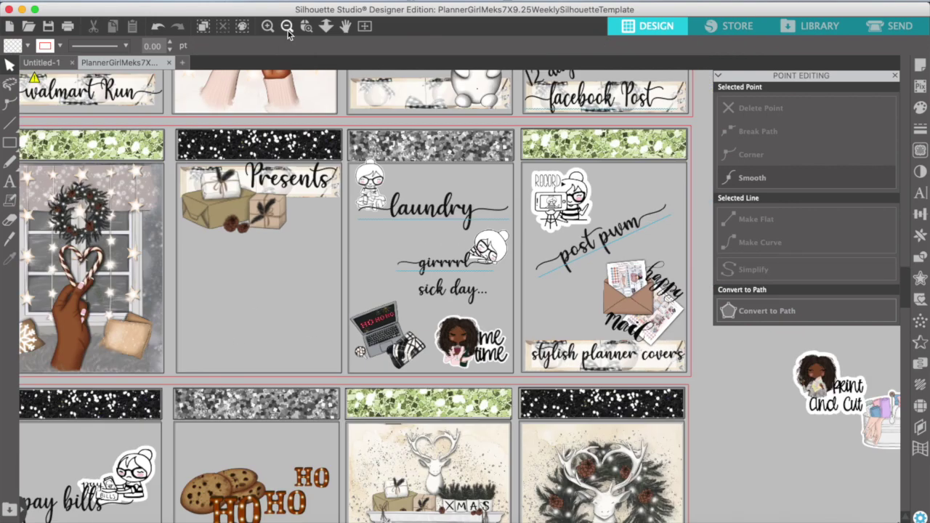
left_click(287, 26)
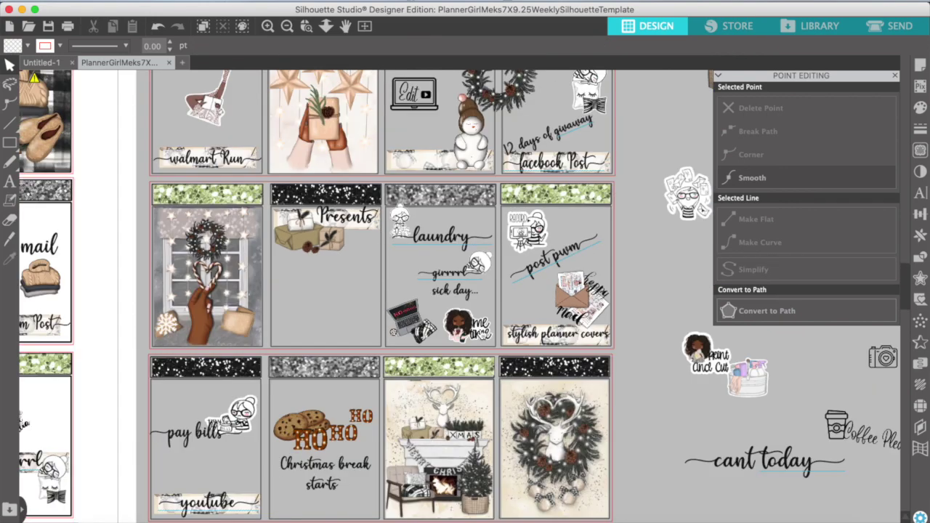
left_click(287, 26)
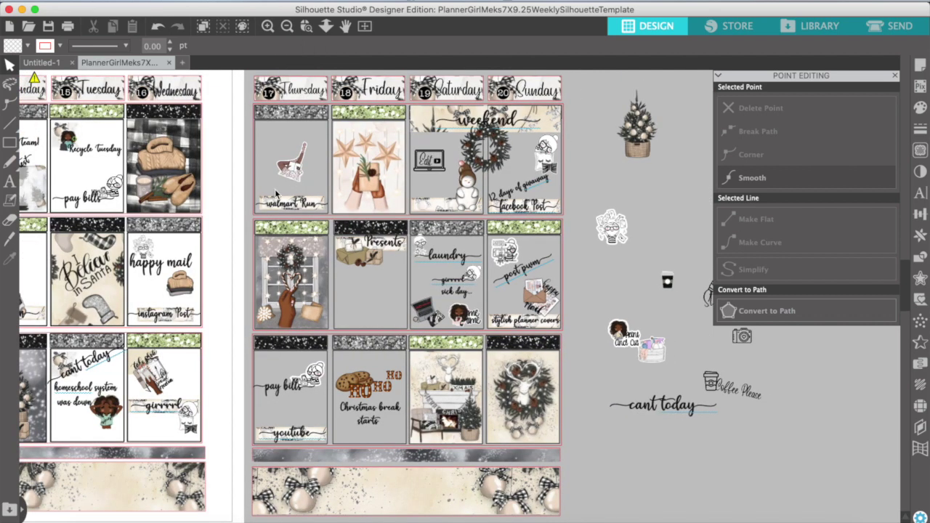
left_click_drag(276, 192, 361, 322)
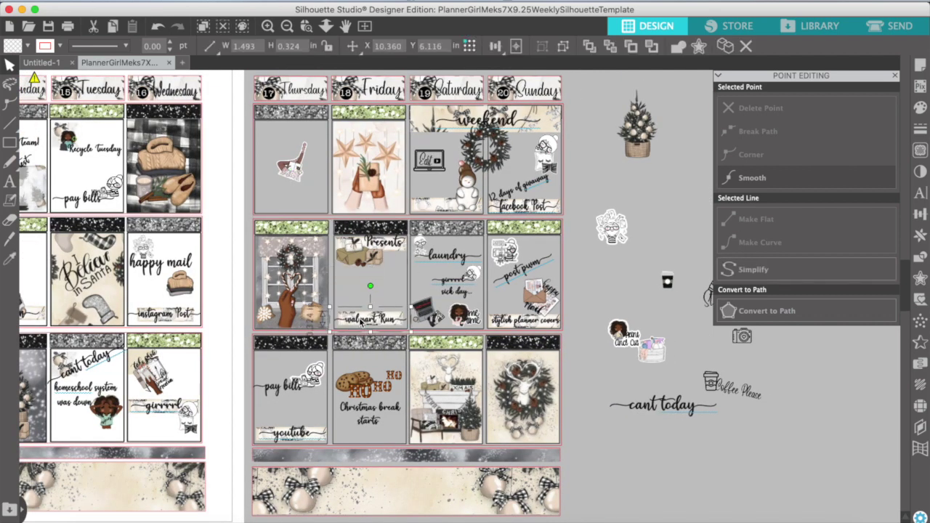
left_click(354, 302)
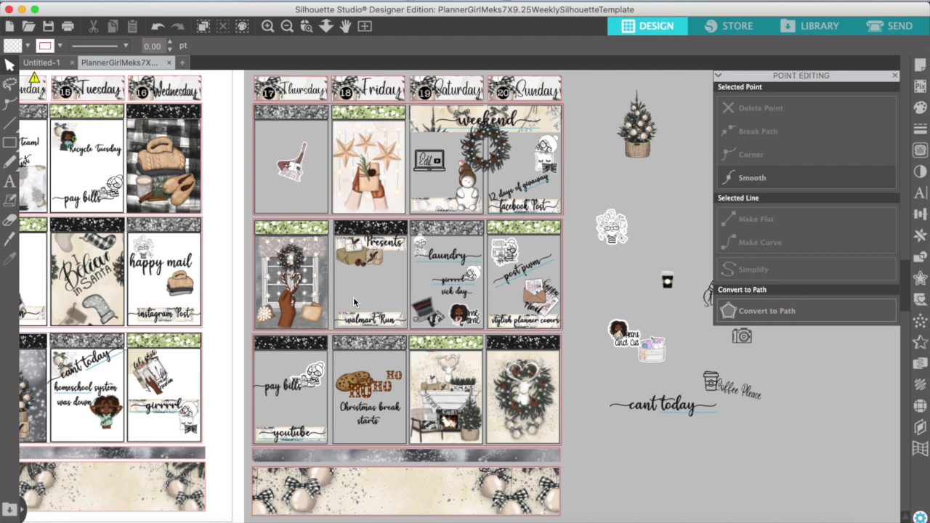
- Set the "me time" sticker aside beside the page and place the multitasking character sticker in the upper-left corner of Thursday's first box
left_click_drag(462, 315, 604, 278)
left_click(497, 308)
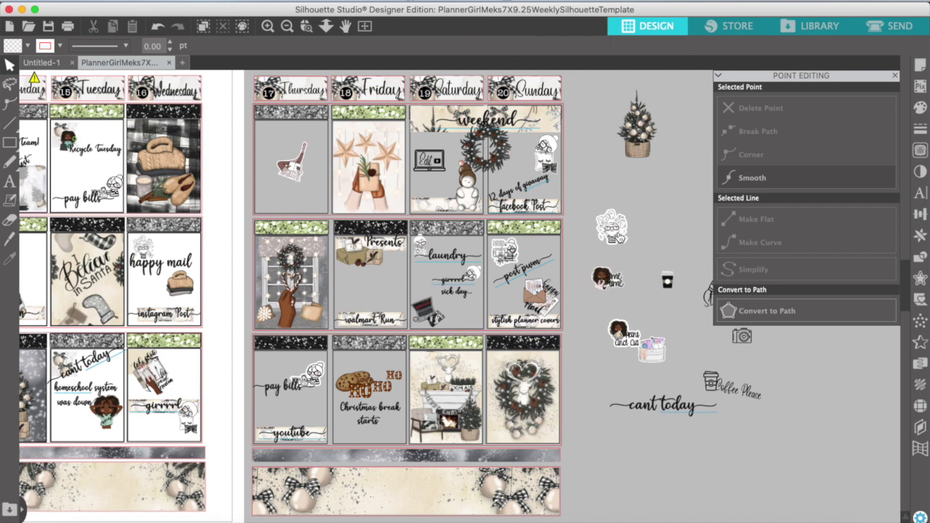
left_click_drag(618, 236, 314, 189)
left_click(621, 233)
scroll(655, 357, "up", 2)
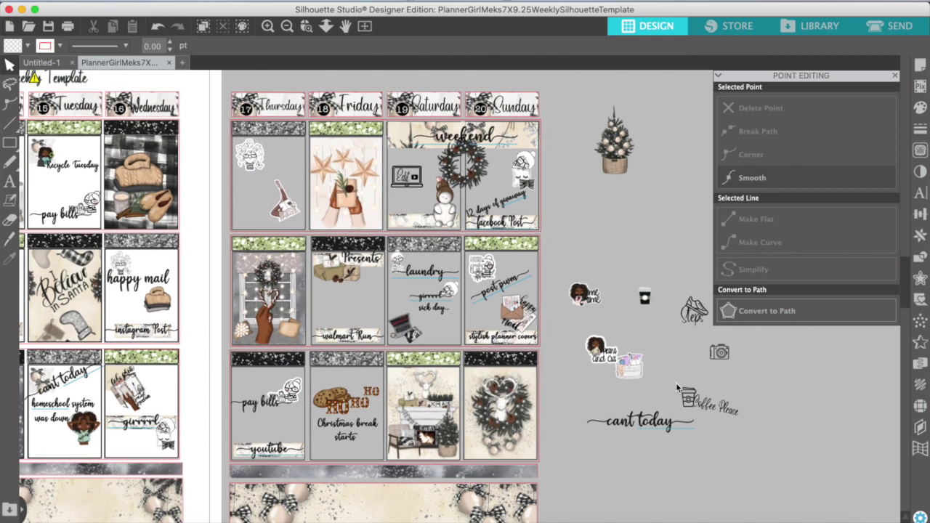
- Shrink the Christmas tree sticker and stand it in the lower-left corner of Thursday's first box, moving the arm sticker off the page
left_click(625, 138)
scroll(571, 102, "up", 3)
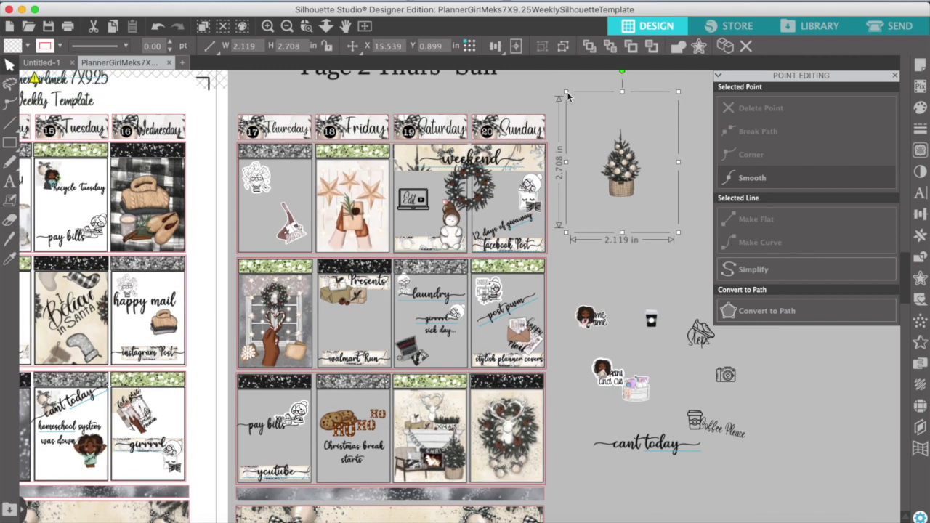
left_click_drag(566, 92, 604, 145)
left_click_drag(645, 207, 643, 228)
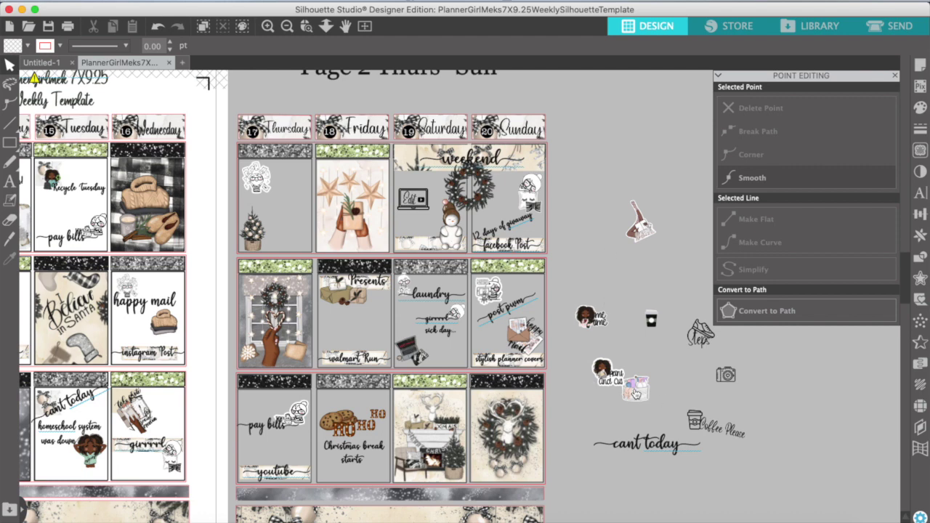
- Place the laundry basket sticker in Friday's second box, above the end of the "walmart Run" strip
left_click_drag(635, 393, 374, 331)
left_click(588, 270)
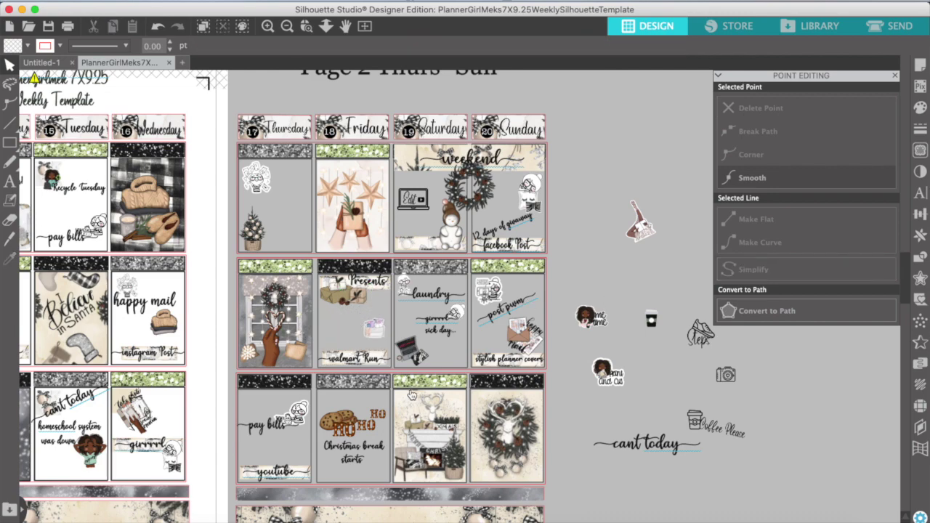
- Set the "INSTA post" sticker and the "cant today" text from the label collection below the pages
left_click(286, 27)
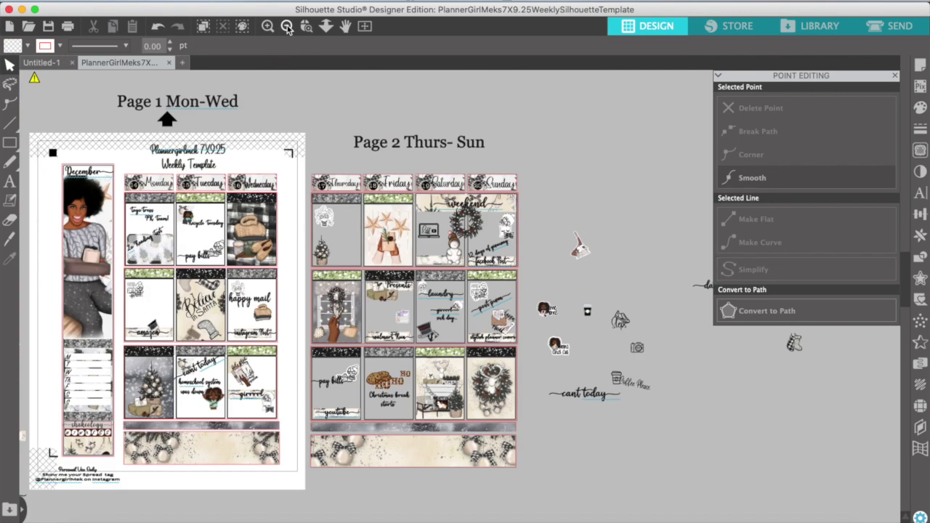
left_click(286, 27)
scroll(163, 447, "down", 2)
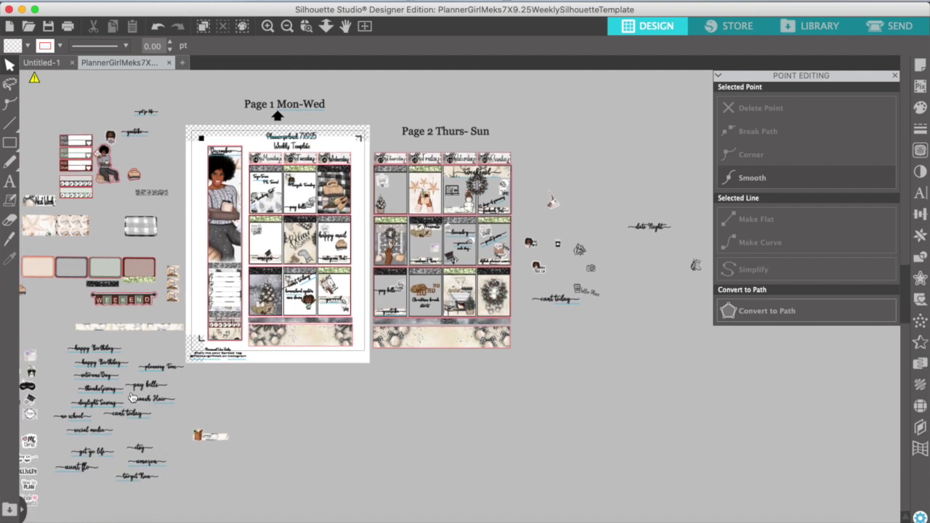
scroll(81, 443, "left", 3)
left_click(452, 194)
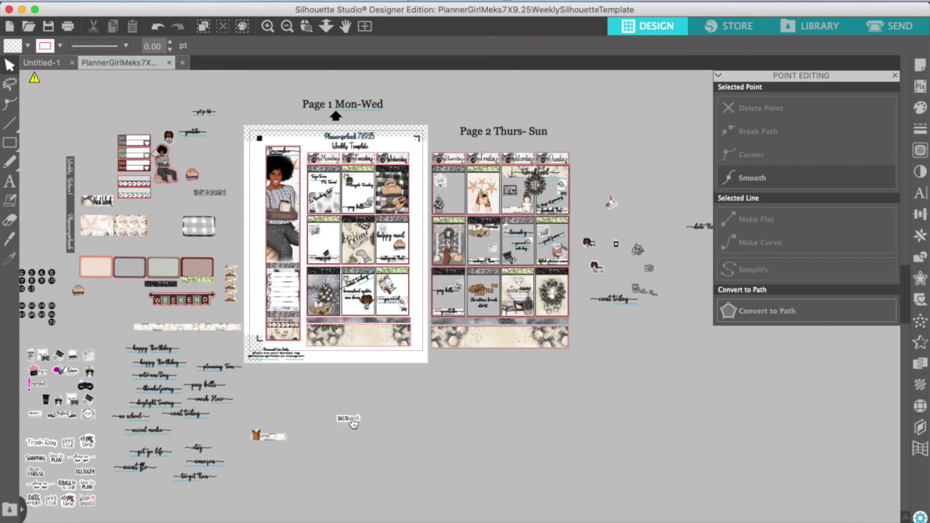
left_click_drag(452, 196, 303, 475)
left_click(285, 468)
left_click_drag(182, 414, 362, 413)
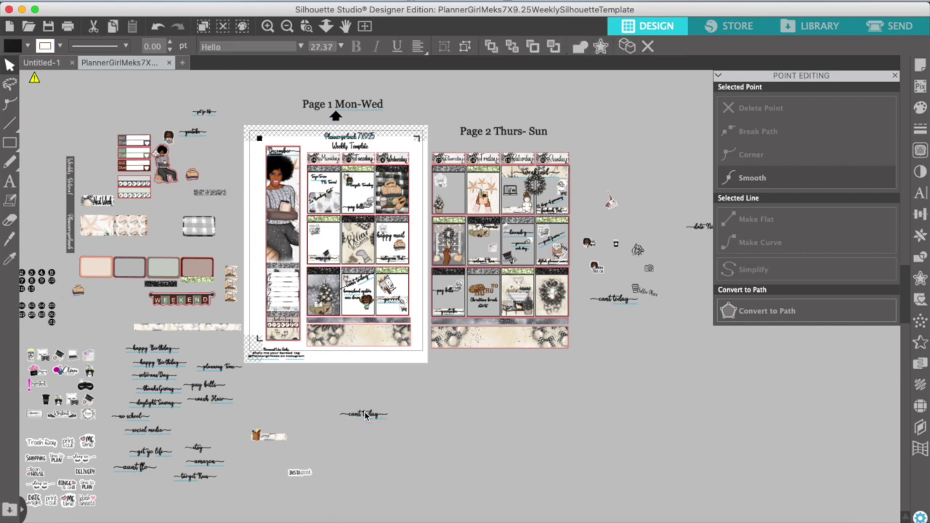
left_click(329, 430)
- Bring the "social media" text into Thursday's first box, shrunk to about 0.304 in tall, between the character and tree stickers
left_click(267, 27)
left_click_drag(429, 463, 429, 150)
left_click(458, 177)
left_click_drag(459, 181, 429, 166)
left_click(288, 27)
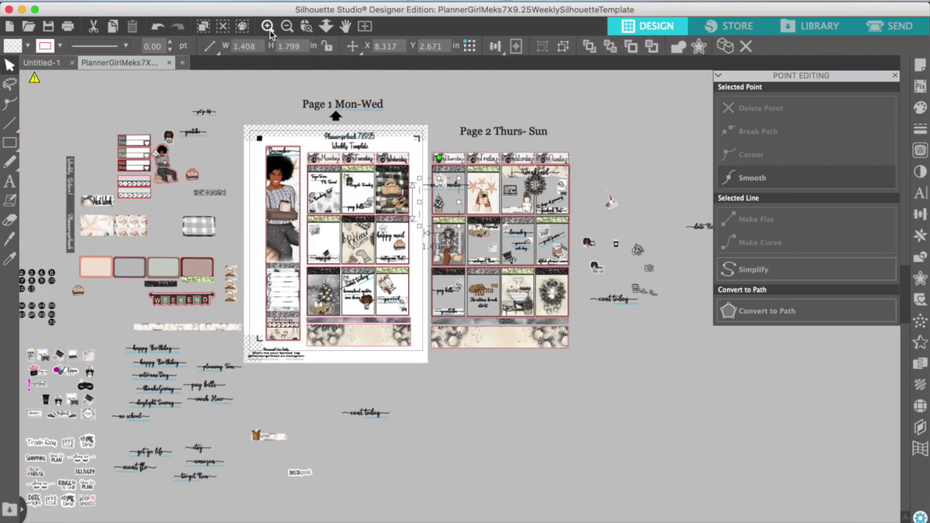
left_click(268, 27)
left_click(268, 27)
scroll(373, 194, "up", 10)
scroll(374, 194, "down", 1)
left_click(449, 293)
left_click_drag(449, 295, 462, 317)
left_click_drag(428, 309, 433, 310)
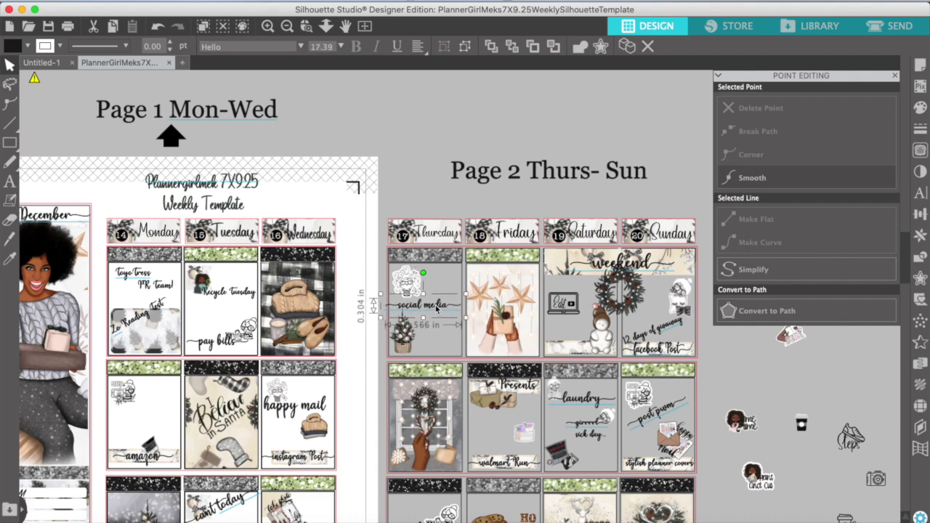
left_click(458, 196)
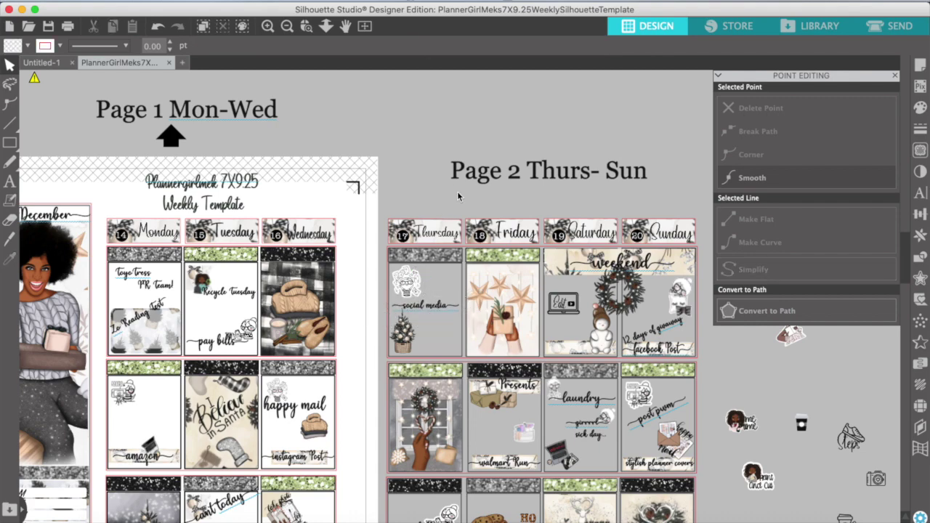
- Close the Point Editing panel, then place the stocking sticker in Thursday's first box and bring the "date Night" text closer to the spare stickers
left_click(894, 76)
scroll(816, 265, "down", 5)
left_click_drag(739, 162, 865, 428)
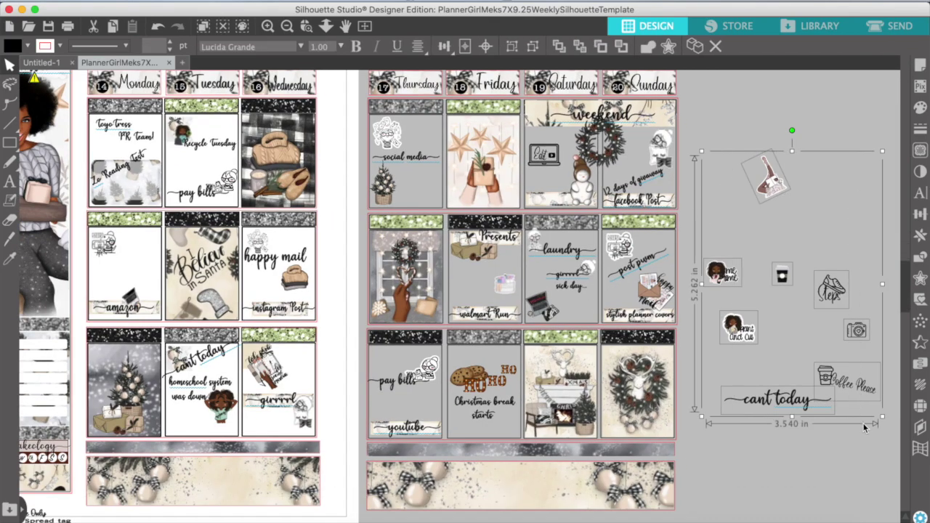
left_click(288, 29)
left_click_drag(811, 262, 684, 258)
left_click_drag(877, 313, 438, 192)
- Select the leftover stickers and texts beside page 2 except the camera and move them together to the collection beyond page 1
left_click_drag(662, 158, 718, 390)
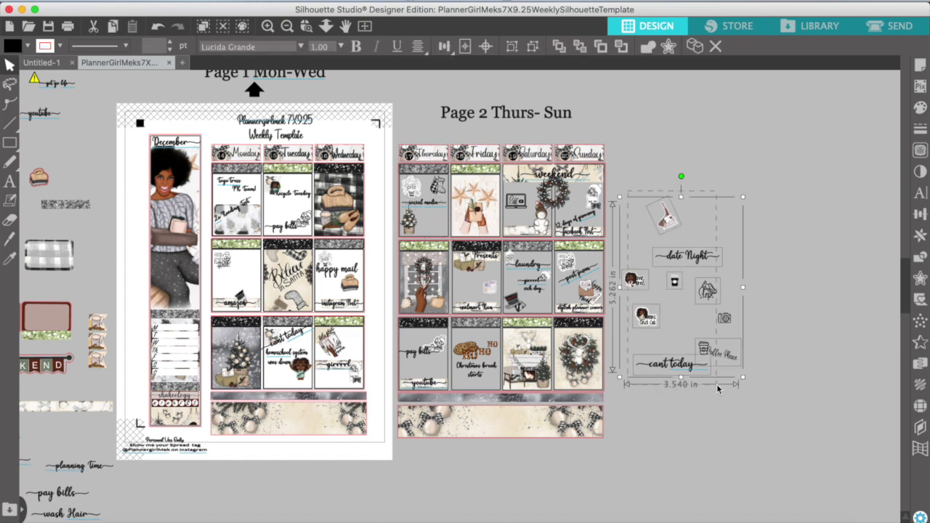
left_click_drag(698, 265, 36, 386)
left_click(640, 386)
scroll(640, 386, "right", 5)
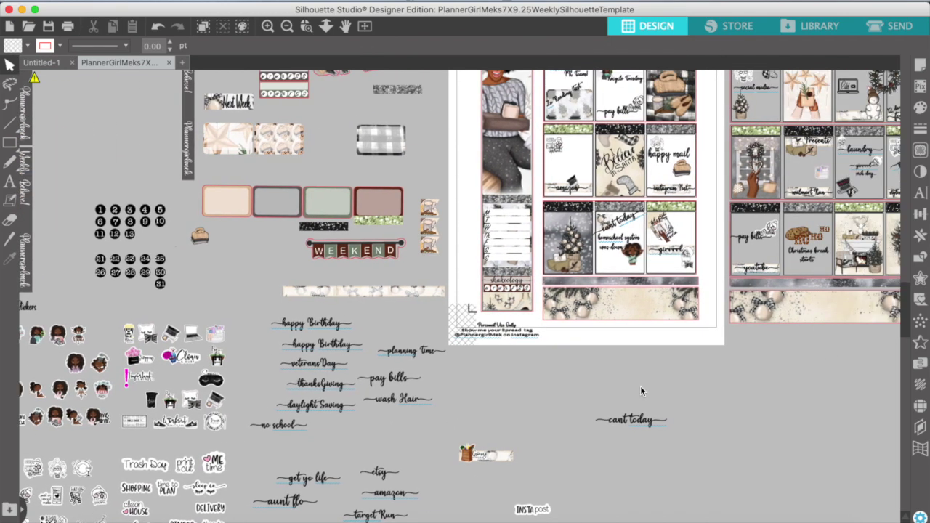
- Return the spare decorative strip, "INSTA post" sticker and "cant today" text from below the pages to the text label collection
left_click_drag(501, 399, 585, 489)
left_click_drag(486, 519, 368, 438)
left_click_drag(423, 457, 297, 420)
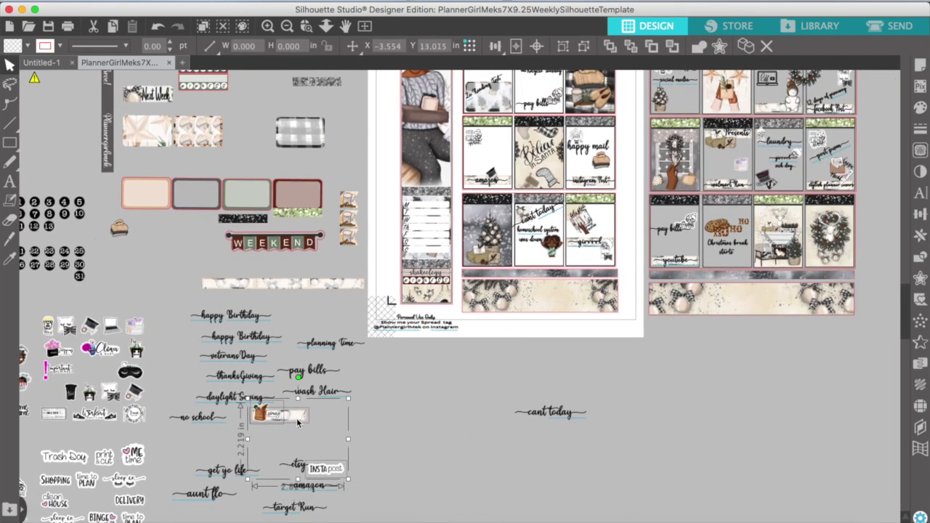
left_click(568, 427)
left_click_drag(566, 422, 283, 436)
left_click(517, 424)
- Place the camera sticker in the lower-right corner of Thursday's first box, below "social media"
scroll(516, 425, "up", 5)
scroll(516, 424, "right", 5)
left_click_drag(846, 325, 809, 333)
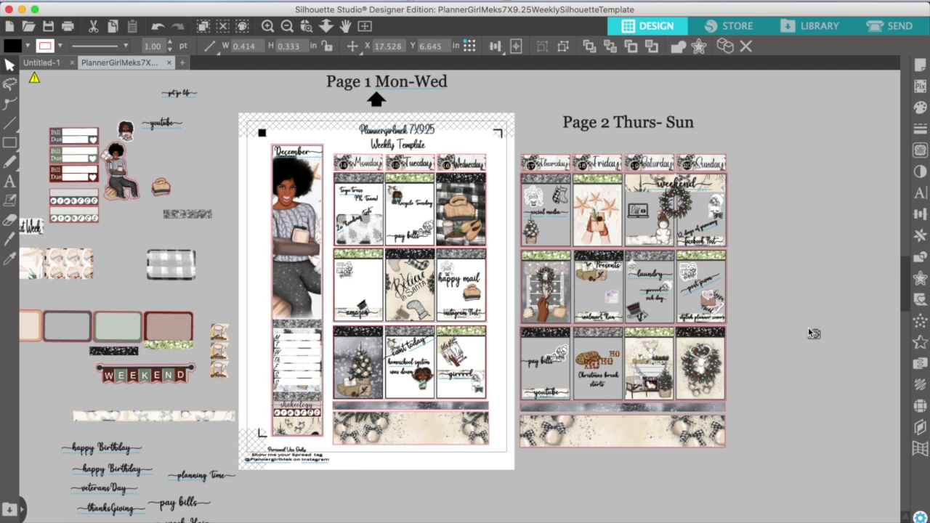
left_click_drag(561, 225, 564, 223)
left_click(564, 224)
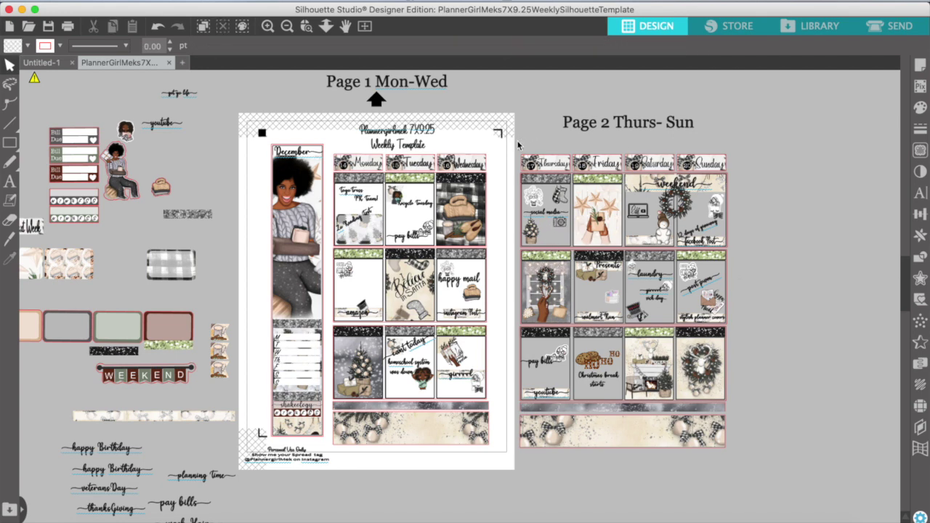
- Group the whole Thursday to Sunday layout and shift it slightly away from page 1
left_click_drag(518, 145, 736, 455)
right_click(702, 342)
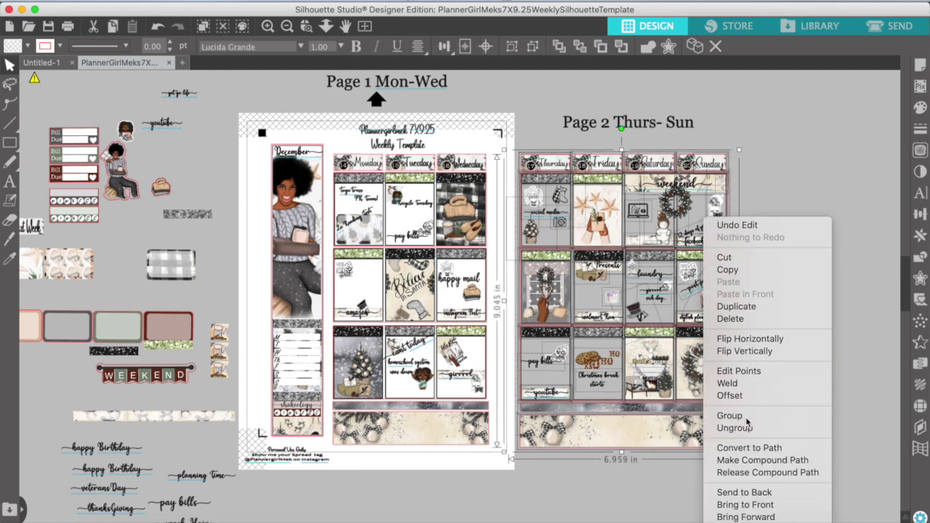
left_click(747, 420)
left_click_drag(697, 349, 714, 353)
left_click(524, 254)
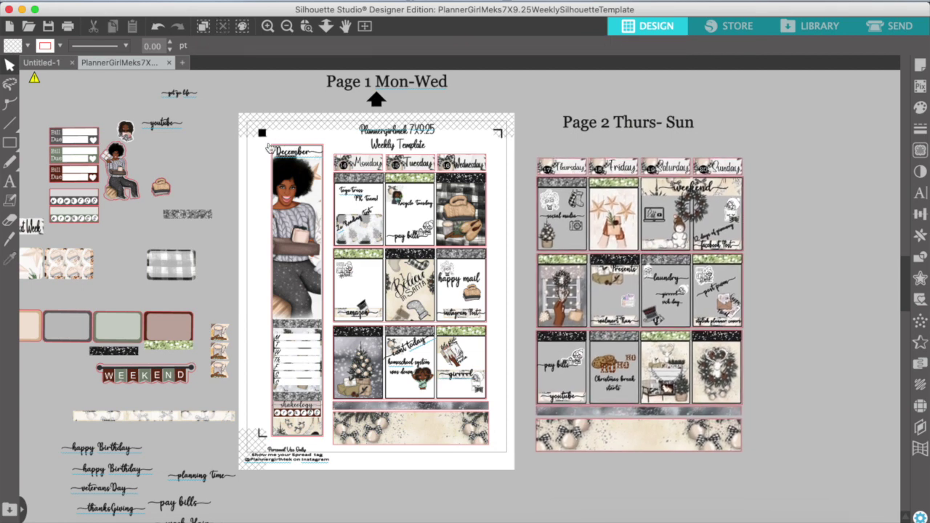
- Move the spare "Believe in Santa" image from above page 1 to the far left, clear of the page
left_click_drag(470, 142, 499, 438)
scroll(500, 439, "up", 6)
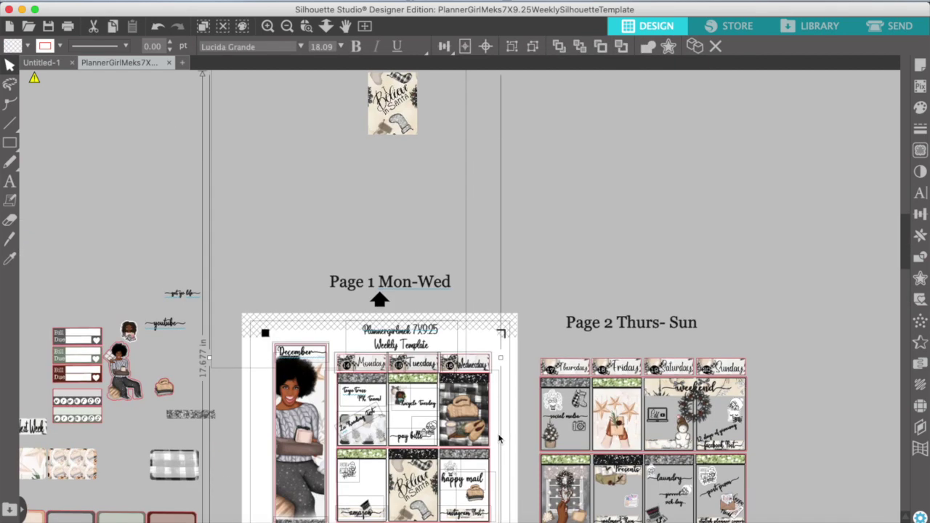
left_click(499, 438)
left_click_drag(396, 134, 79, 151)
left_click(210, 204)
- Move the "Page 1 Mon-Wed" and "Page 2 Thurs- Sun" headings further up, away from their layouts
left_click_drag(346, 281, 343, 260)
left_click(528, 325)
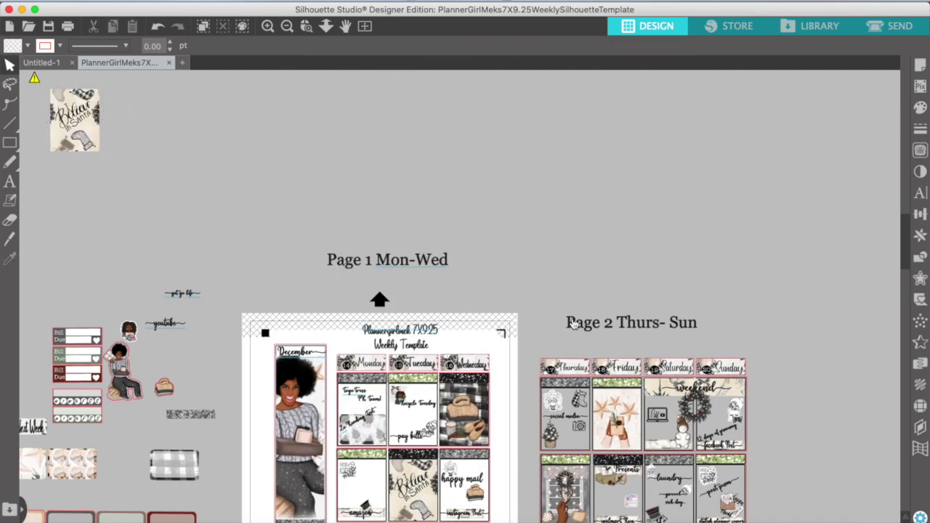
left_click_drag(574, 324, 573, 269)
left_click(316, 342)
left_click_drag(330, 316, 485, 344)
scroll(487, 344, "up", 5)
left_click(529, 314)
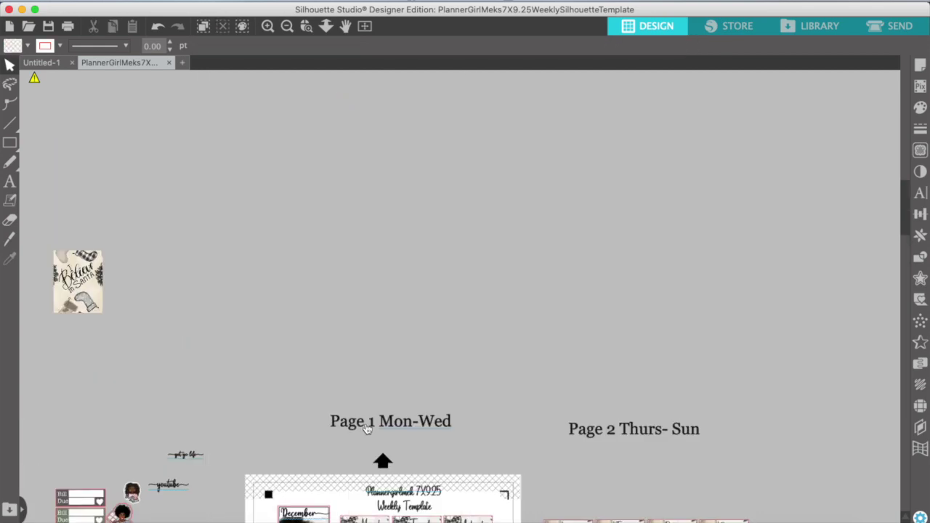
- Select the whole Monday to Wednesday layout on page 1 and group it
left_click(368, 425)
left_click(372, 492)
scroll(372, 491, "up", 6)
scroll(372, 491, "down", 9)
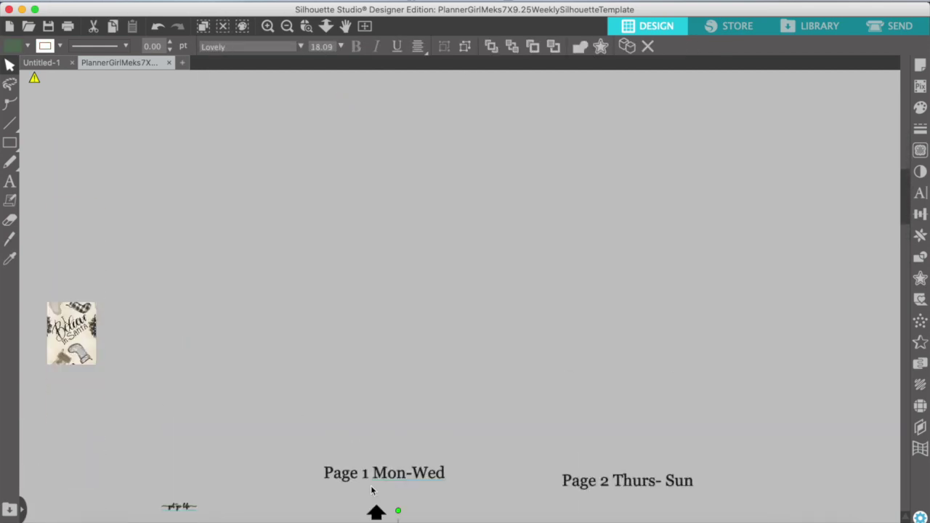
scroll(372, 491, "down", 4)
left_click(245, 206)
left_click(287, 26)
left_click(287, 27)
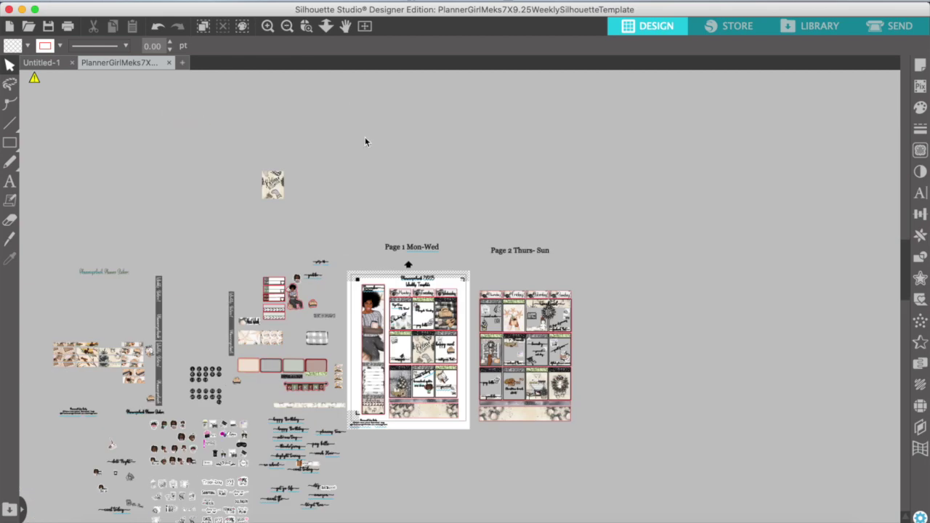
left_click(452, 393)
left_click_drag(452, 393, 460, 435)
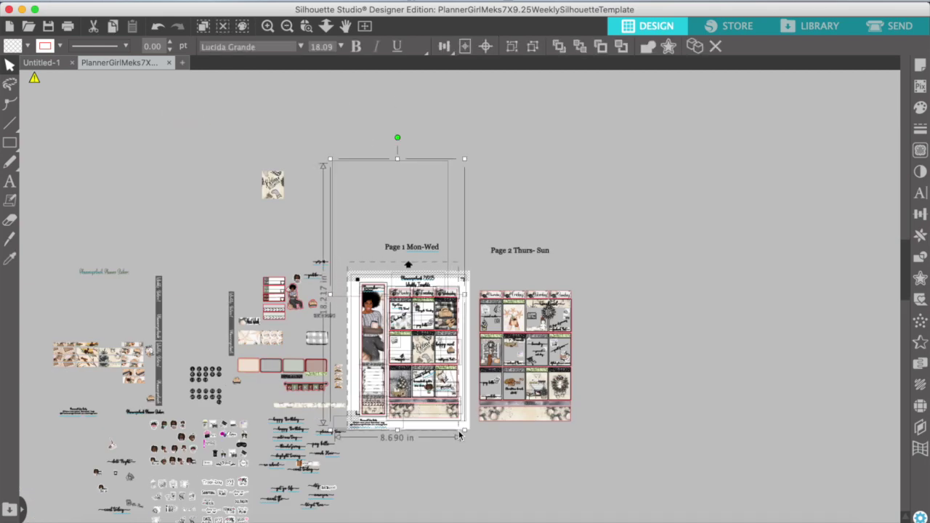
right_click(444, 396)
left_click(491, 456)
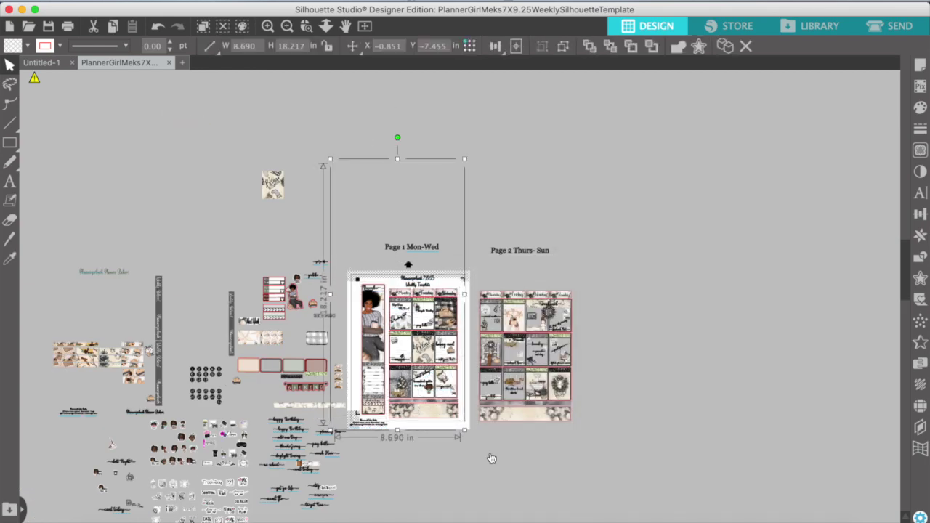
- Shift the Thursday to Sunday and Monday to Wednesday layouts off the page, side by side, and copy both
left_click_drag(523, 339, 609, 335)
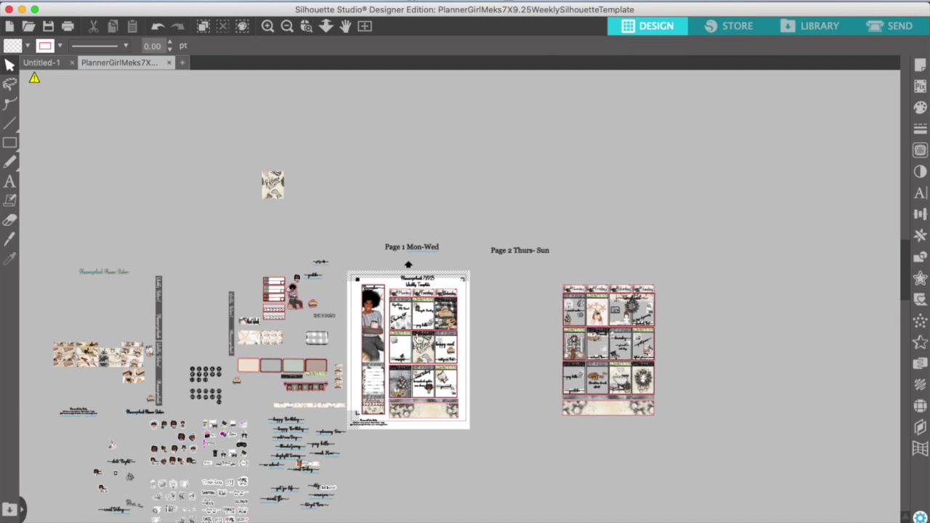
left_click_drag(384, 324, 484, 321)
left_click(430, 282)
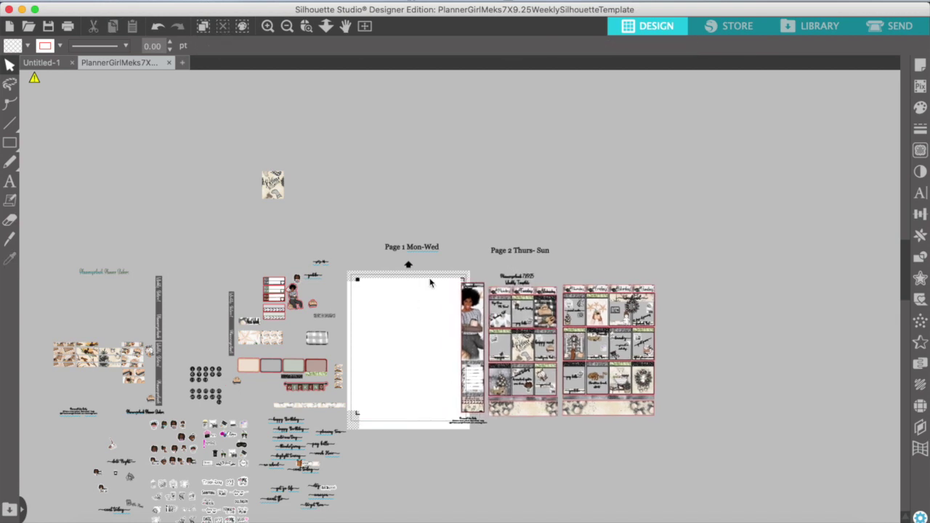
left_click_drag(429, 283, 678, 407)
right_click(596, 364)
left_click(623, 415)
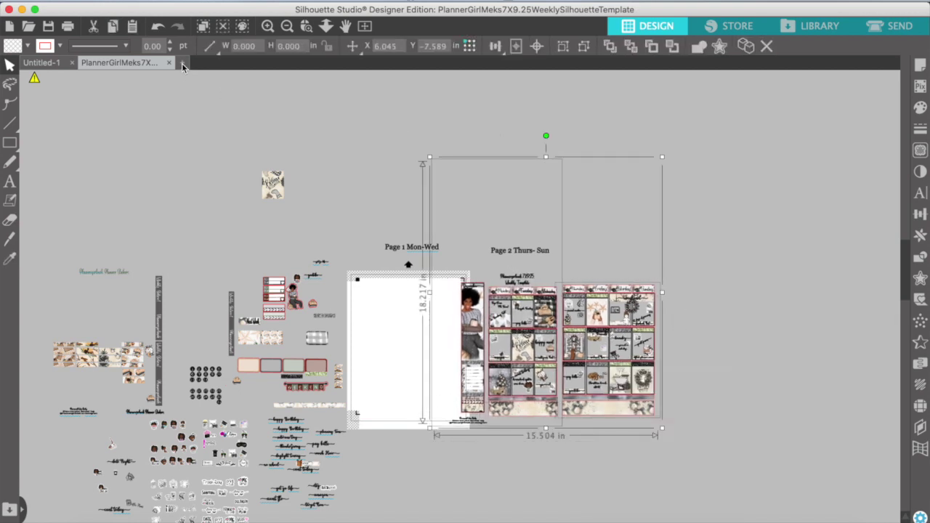
- Create a new document with the machine set to None and paste the two copied layouts into it
key("super+n")
left_click(819, 133)
left_click(799, 265)
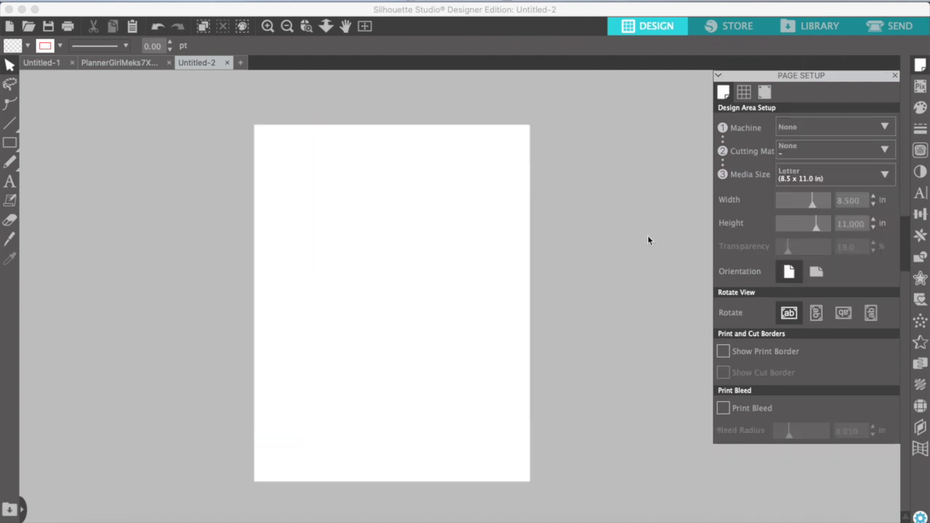
key("super+v")
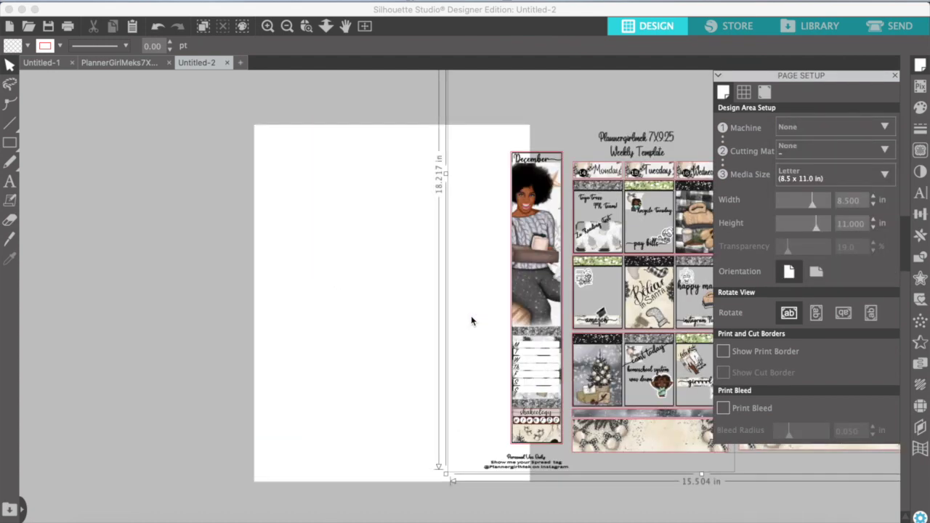
- Separate the pasted layouts, placing Monday to Wednesday on the page and Thursday to Sunday clear of it
left_click_drag(661, 271, 510, 268)
right_click(501, 259)
left_click(715, 367)
key("super+shift+g")
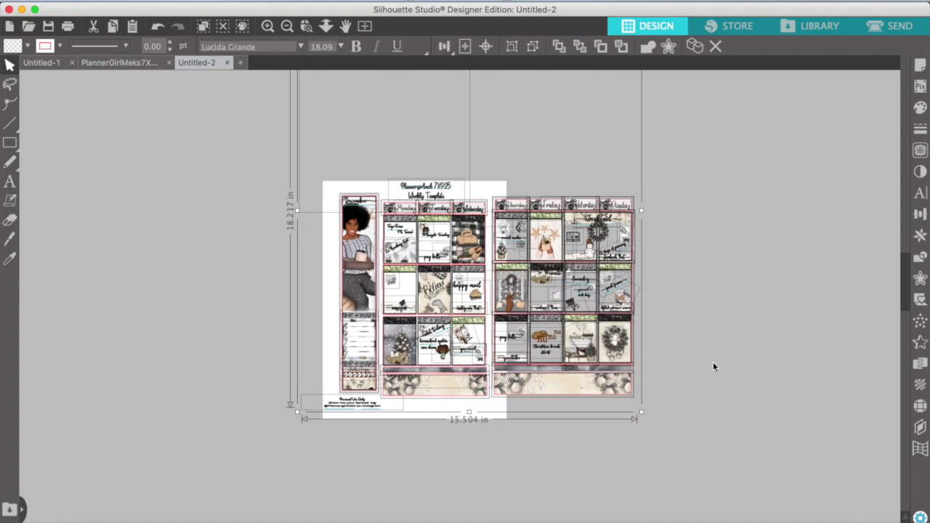
left_click_drag(535, 242, 587, 242)
left_click(700, 318)
left_click_drag(468, 251, 470, 253)
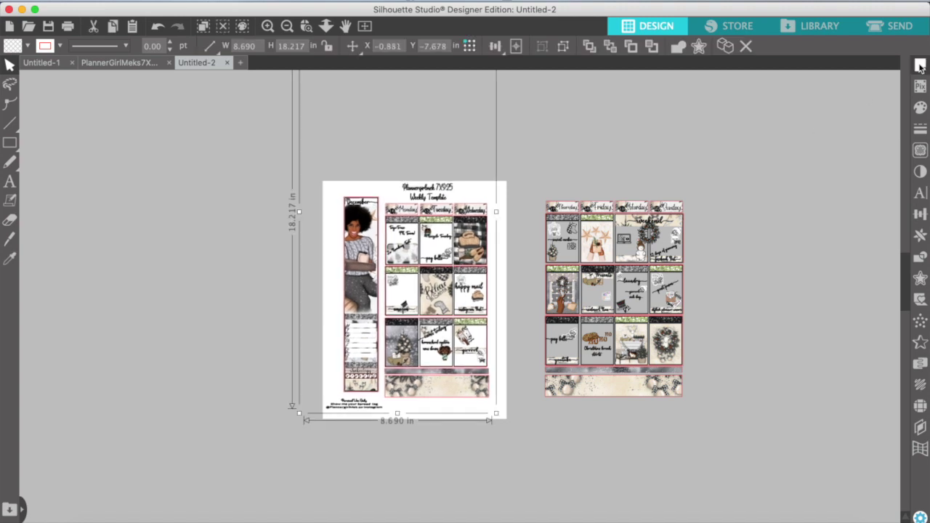
- Switch the media size to Custom and try narrower and wider page widths
left_click(920, 65)
left_click(805, 176)
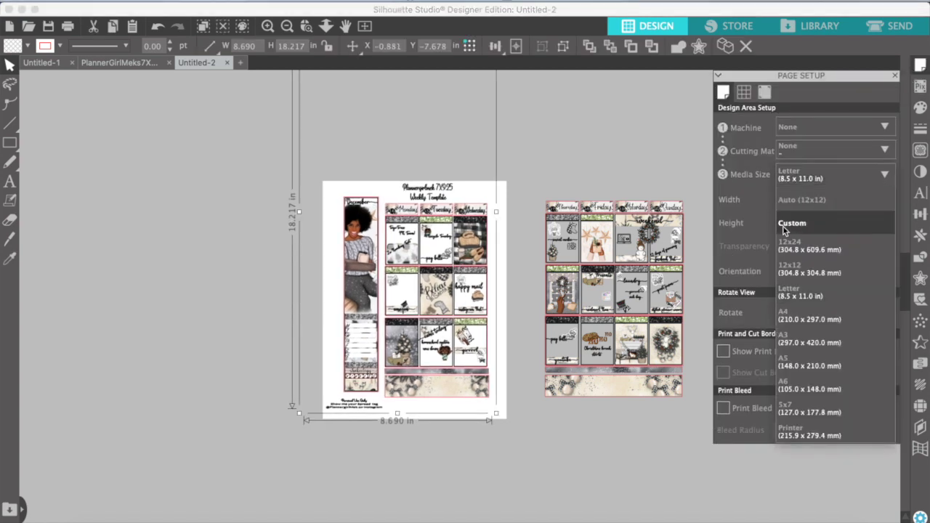
left_click(784, 225)
left_click(873, 204)
left_click(873, 204)
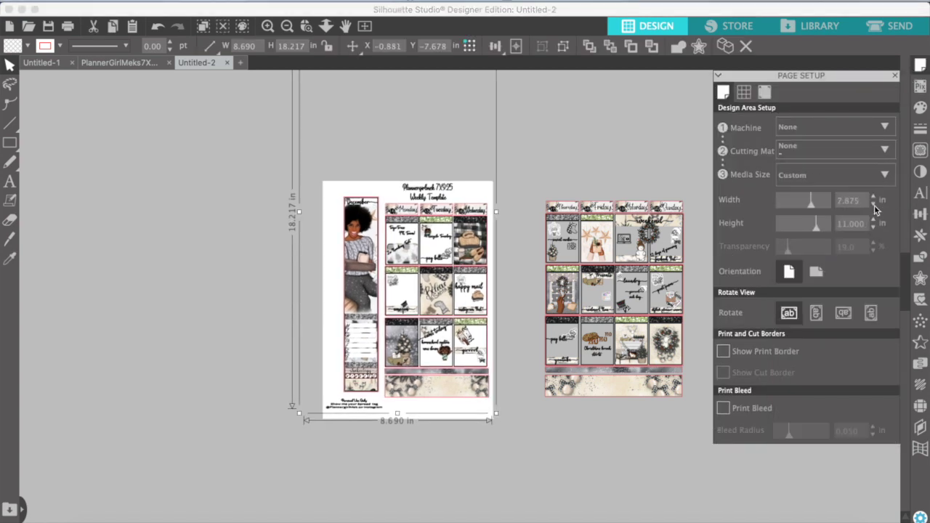
left_click(874, 206)
left_click(874, 206)
left_click(874, 207)
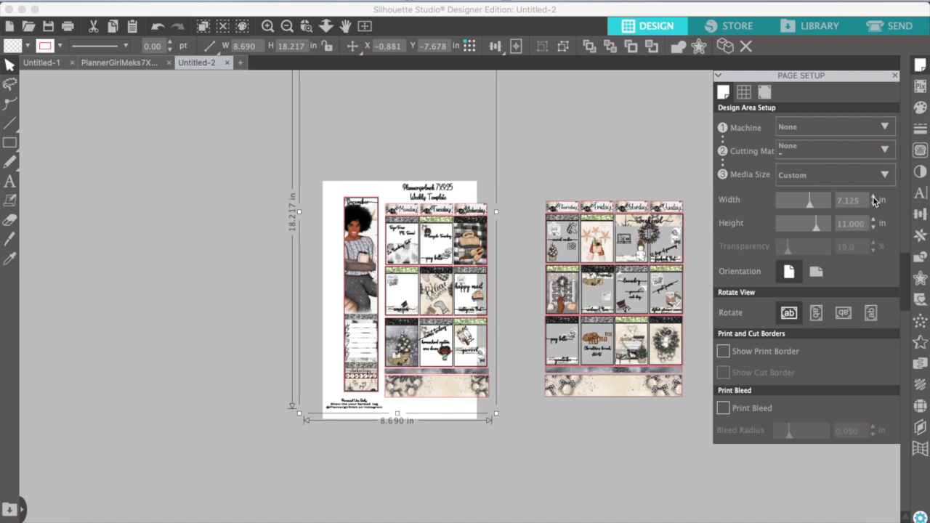
left_click(873, 196)
left_click(874, 196)
left_click(873, 196)
left_click(873, 196)
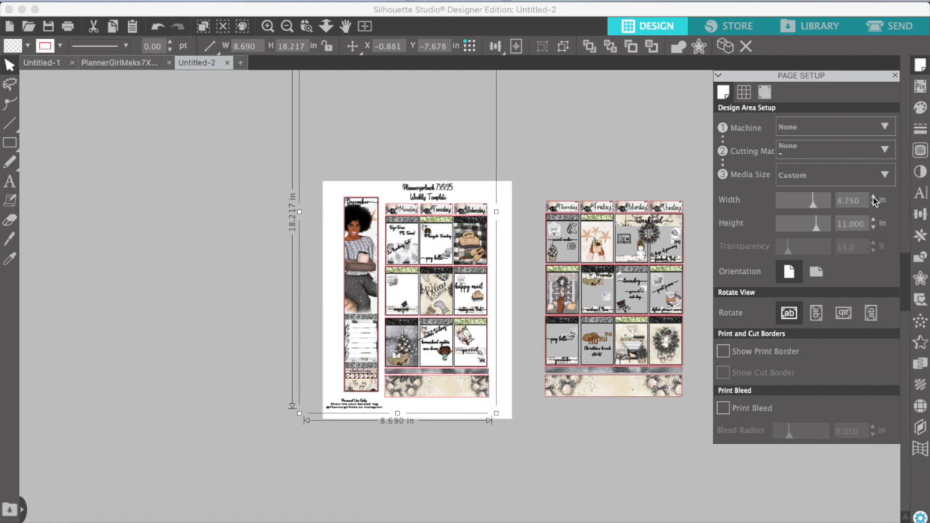
- Set the custom page size to 7 in wide and 9.25 in high
left_click(850, 201)
type("7")
left_click(856, 224)
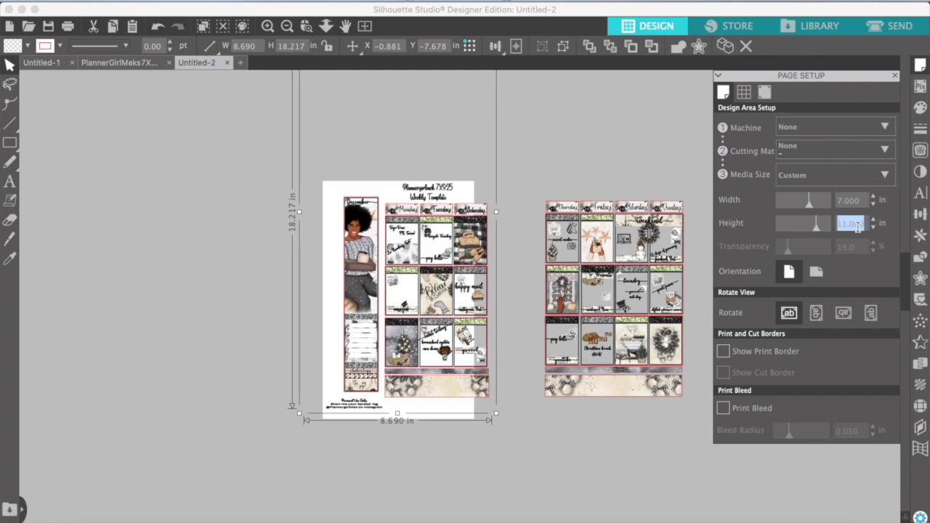
type("9.25")
key("Return")
- Fit the Monday to Wednesday layout onto the 7 x 9.25 in page and inspect it against the page edges
left_click_drag(443, 291, 426, 276)
left_click(267, 29)
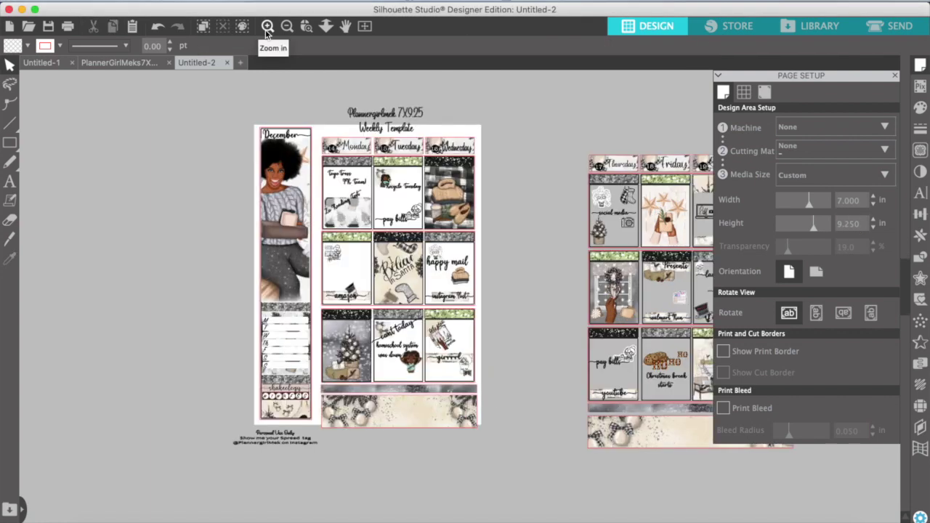
left_click(267, 31)
scroll(540, 274, "up", 2)
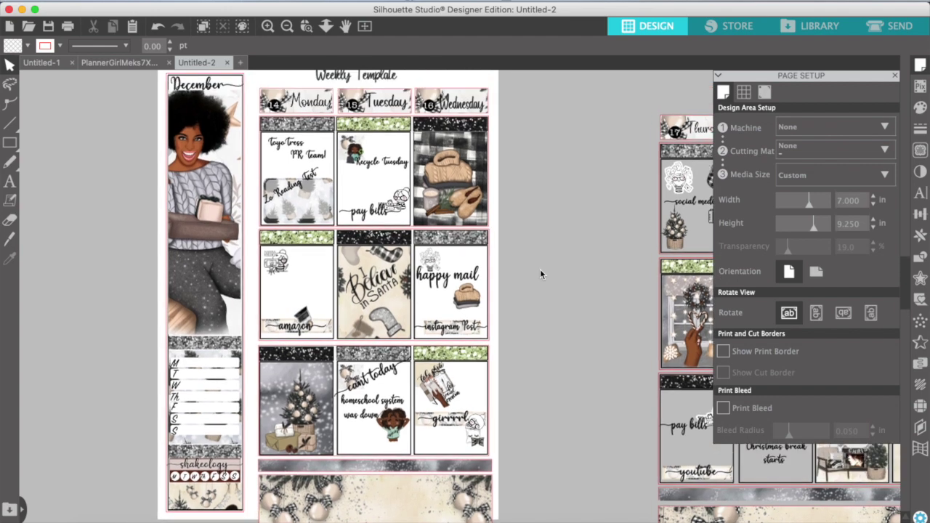
scroll(522, 171, "up", 3)
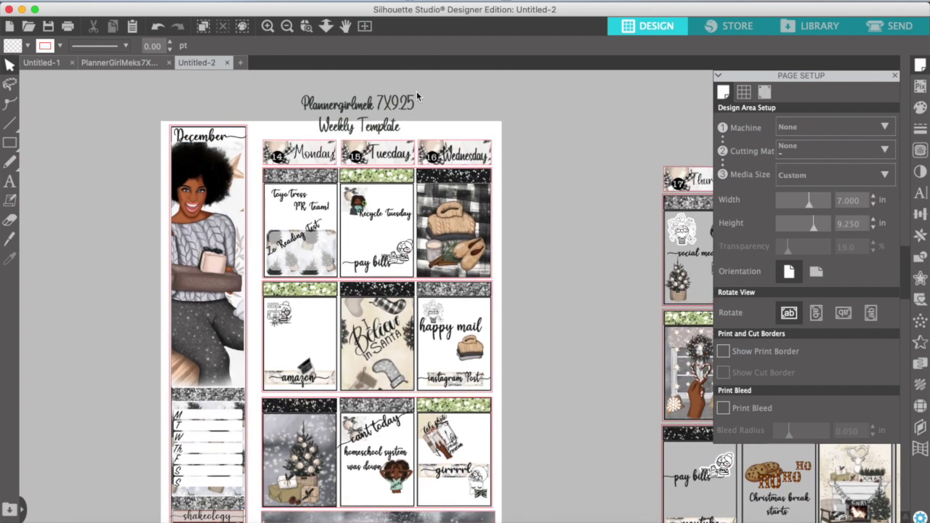
scroll(538, 201, "down", 4)
scroll(508, 370, "down", 2)
- Set the media size to Letter (8.5 x 11.0 in) and the machine to Auto (PORTRAIT)
left_click(826, 173)
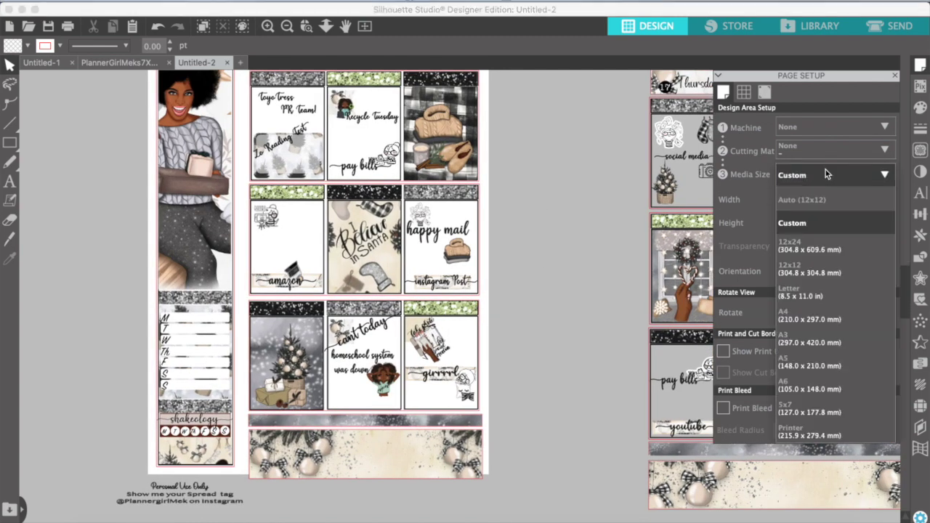
left_click(800, 297)
left_click(802, 128)
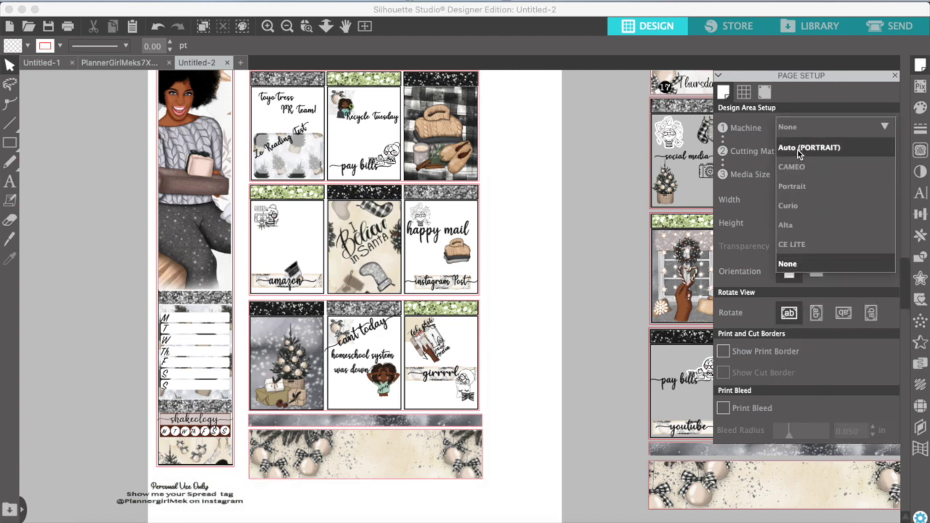
left_click(808, 151)
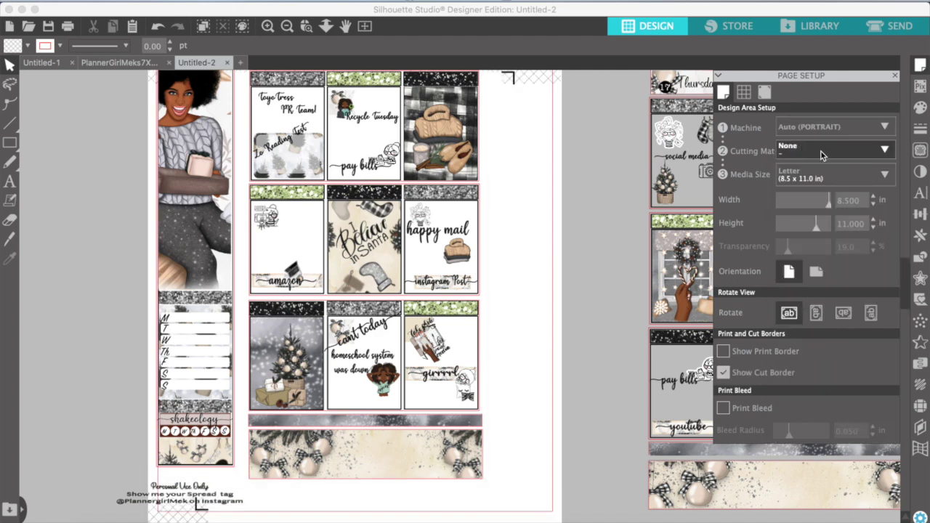
left_click(287, 26)
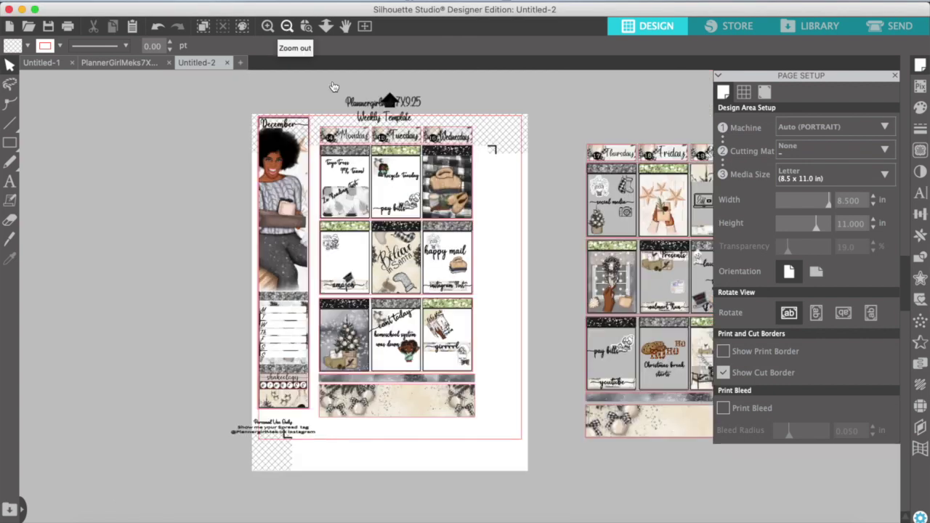
- Set the registration mark inset to 0.625 in, with a top inset of 0.519 in and a right inset of 0.394 in
left_click(765, 92)
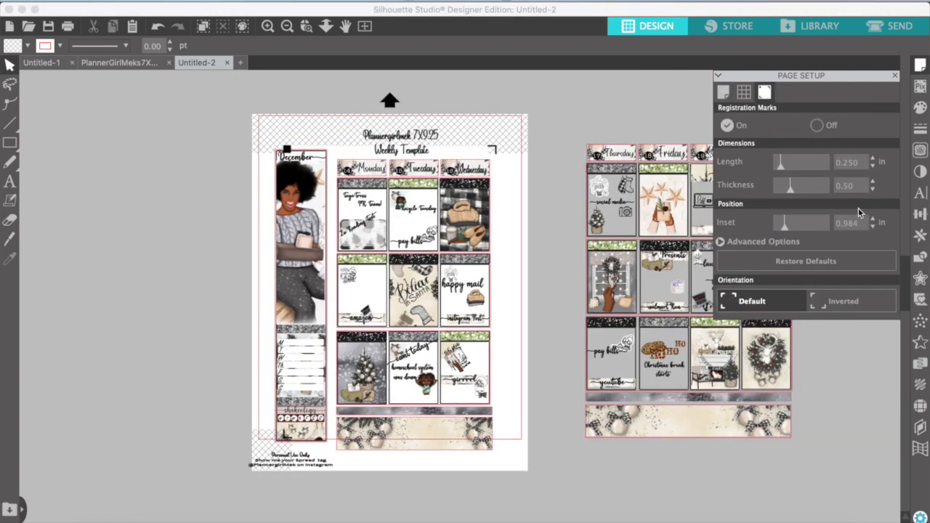
left_click(872, 226)
left_click(873, 226)
left_click(873, 226)
left_click(720, 242)
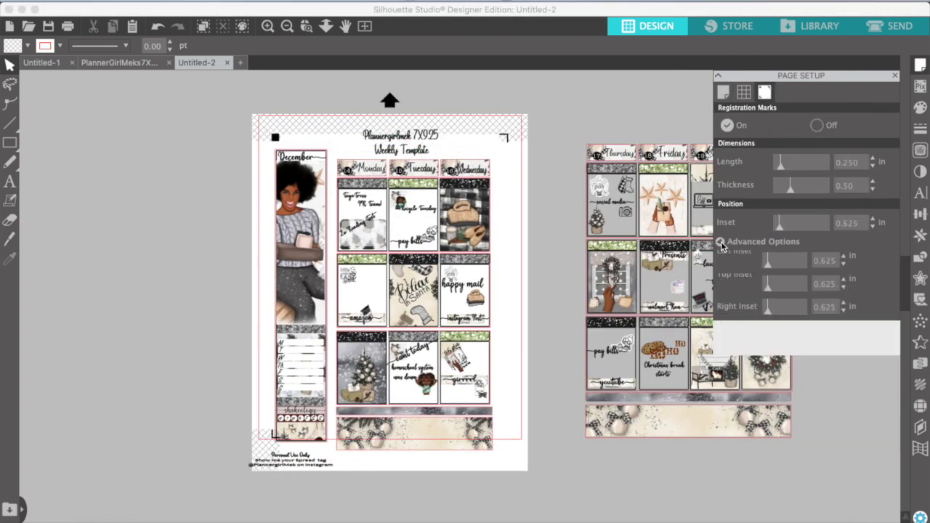
left_click(872, 287)
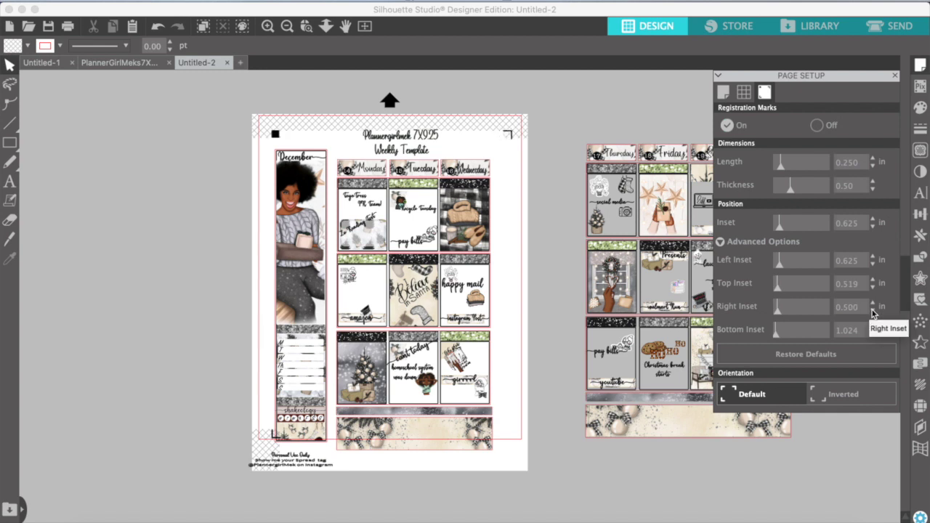
- Reposition the Monday to Wednesday layout between the registration marks and ungroup it
left_click_drag(390, 305, 399, 291)
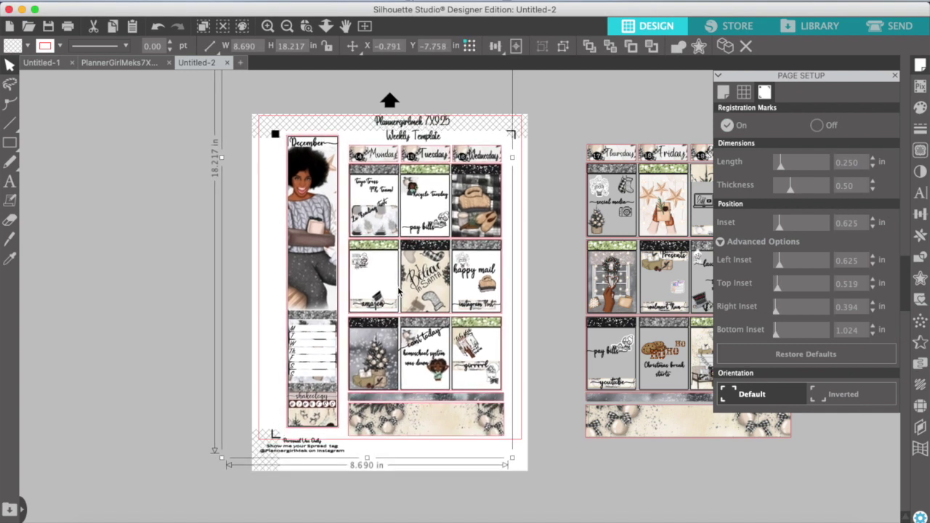
right_click(419, 299)
left_click(446, 500)
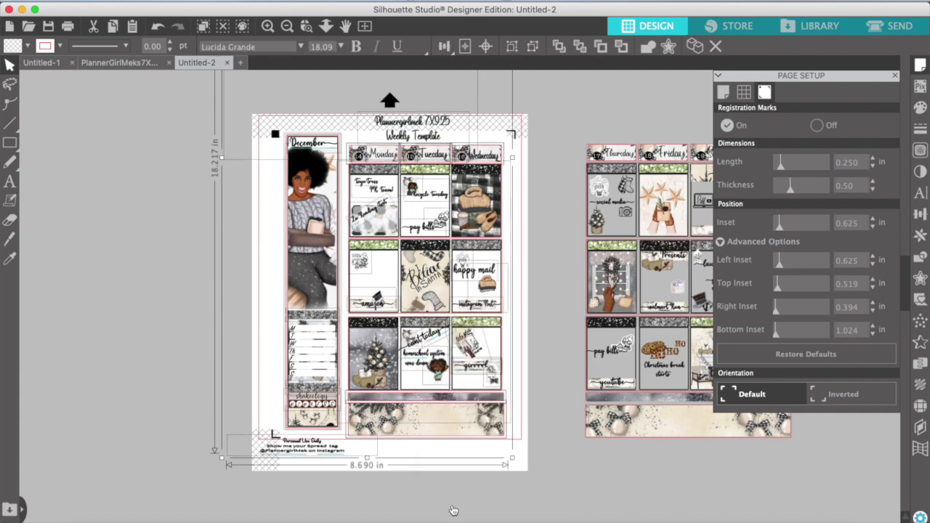
- Move the "Personal Use Only" credit text slightly down, away from the lower registration mark
left_click(267, 26)
scroll(582, 329, "down", 3)
left_click(243, 500)
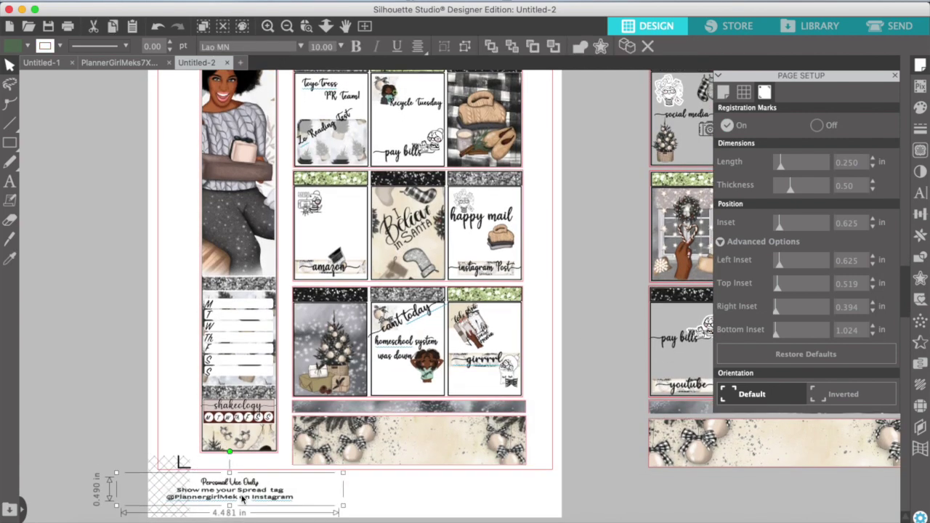
left_click_drag(244, 500, 236, 502)
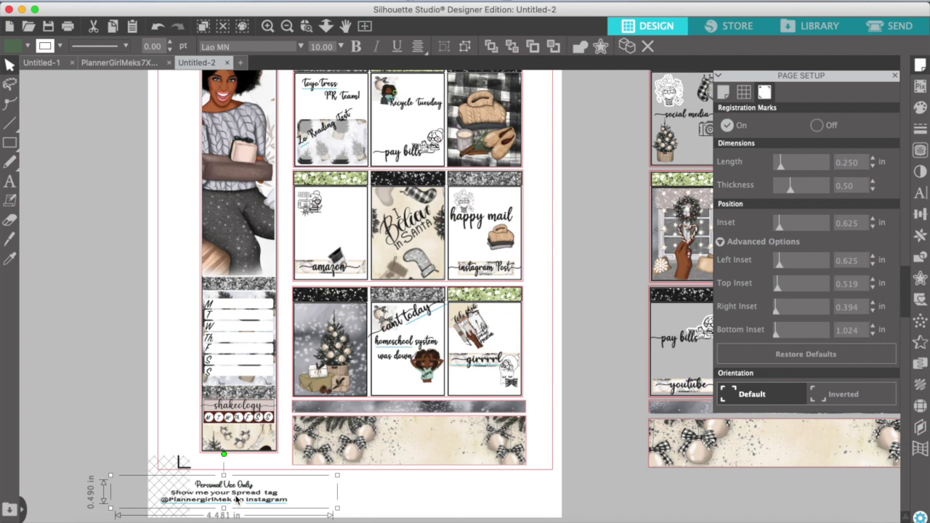
left_click(123, 446)
scroll(123, 446, "up", 3)
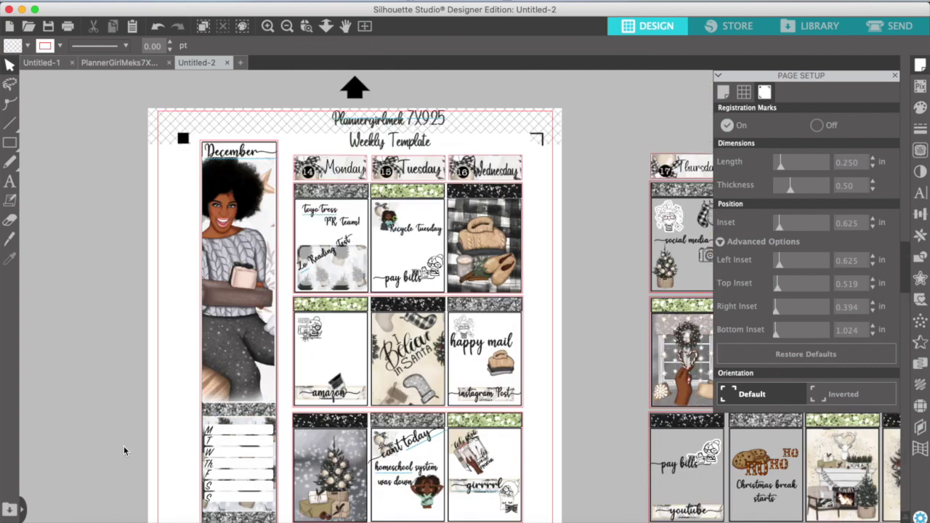
- Group the pieces of the December sidebar and shift it slightly away from the Monday column
left_click_drag(191, 120, 240, 448)
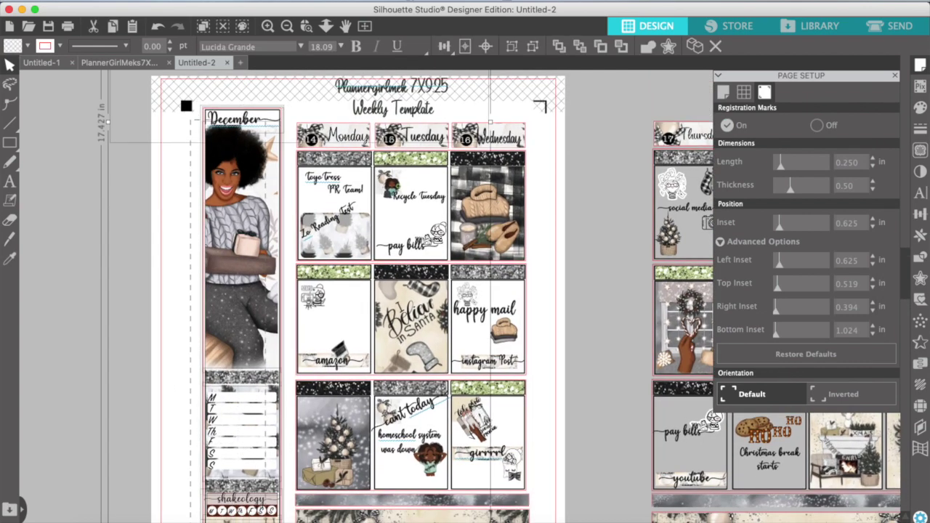
left_click_drag(265, 521, 267, 483)
right_click(259, 426)
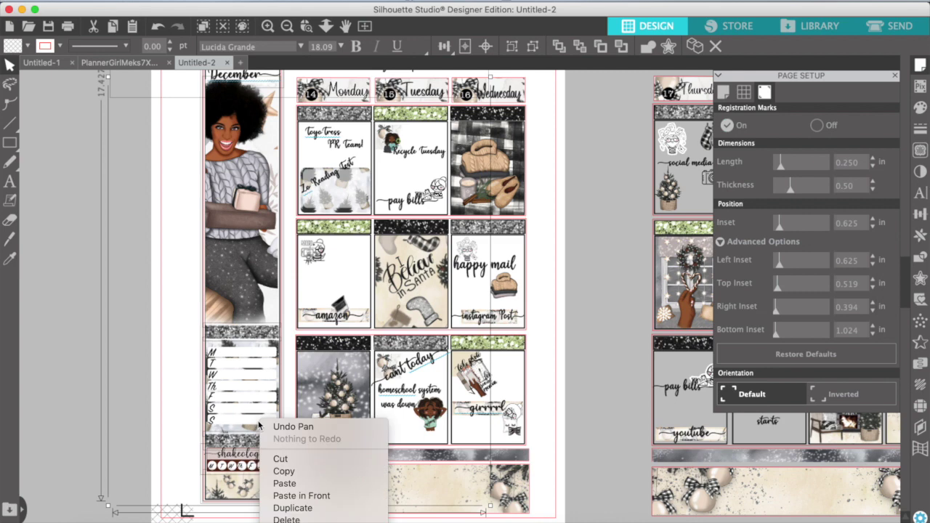
left_click(301, 496)
left_click(168, 402)
left_click_drag(213, 396, 205, 400)
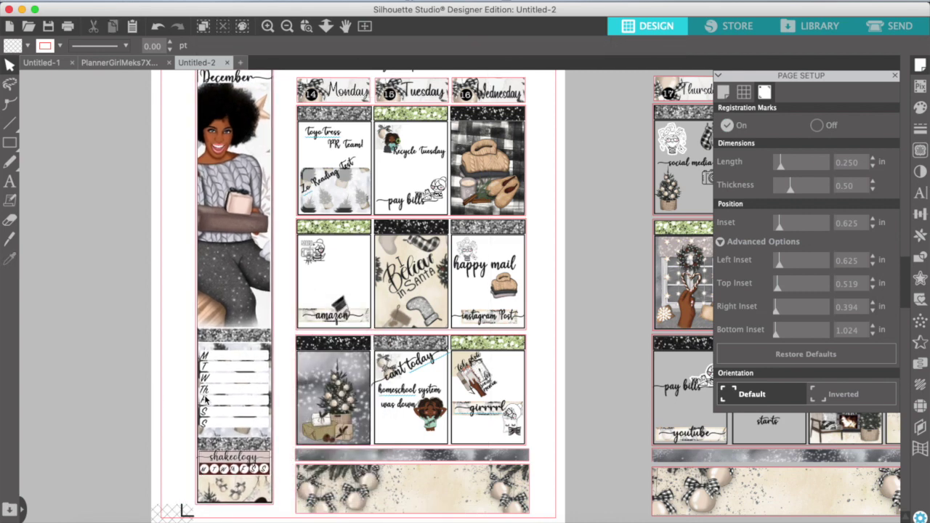
left_click(287, 27)
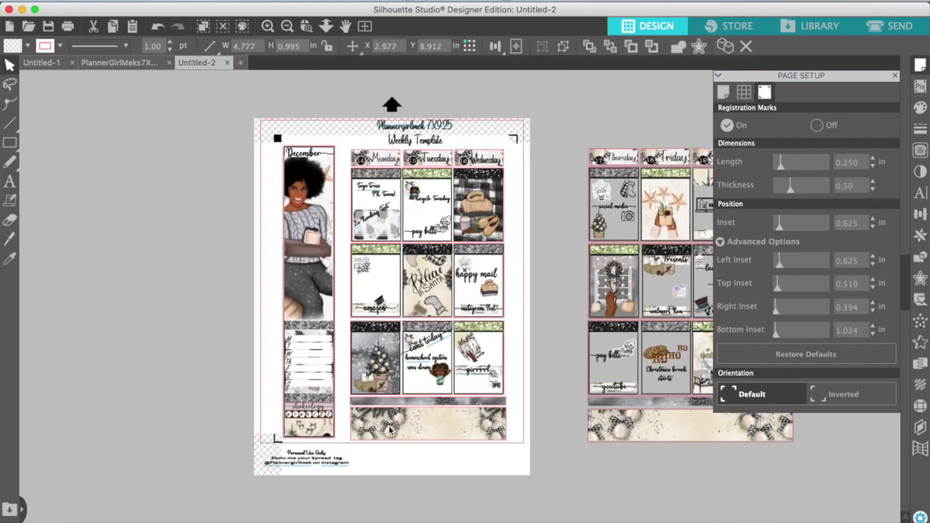
- Group the pieces of the ornament banner beneath the Monday to Wednesday columns
left_click(494, 423)
right_click(506, 420)
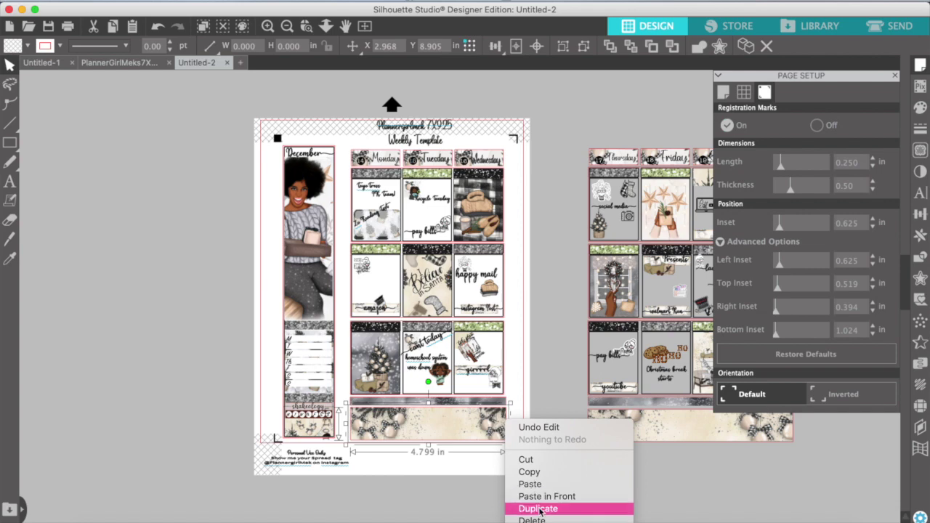
left_click(542, 459)
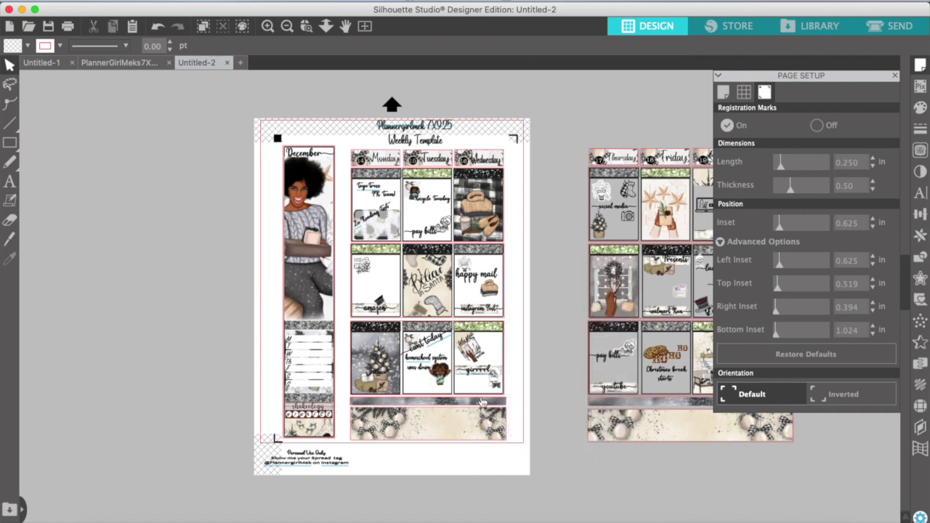
- Group the pieces of the narrow silver strip above the ornament banner and nudge it up toward the boxes
left_click(267, 27)
left_click(268, 27)
scroll(364, 315, "down", 1)
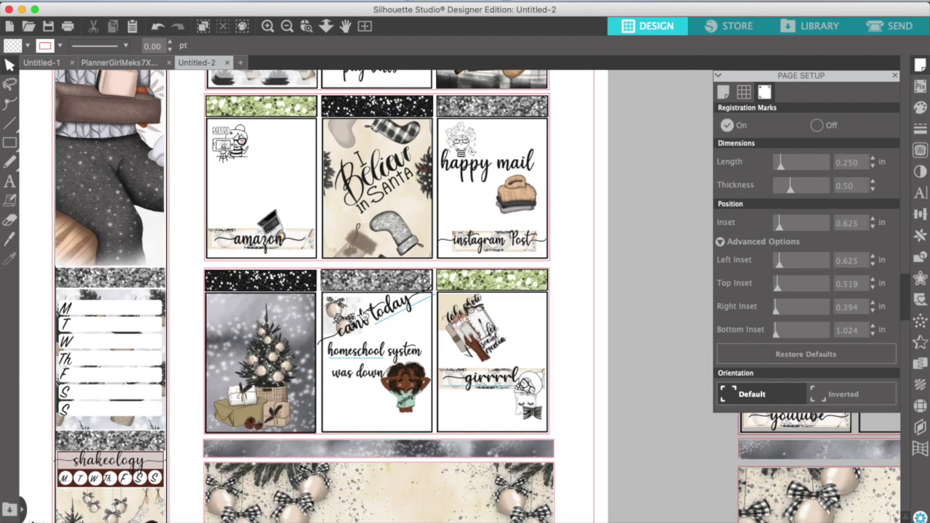
left_click(531, 451)
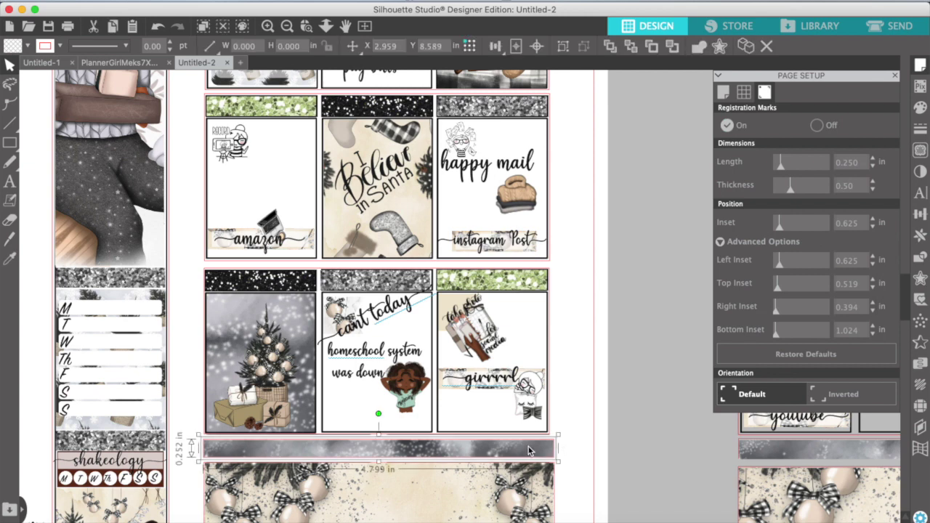
right_click(529, 449)
left_click(582, 480)
left_click(581, 476)
left_click(531, 452)
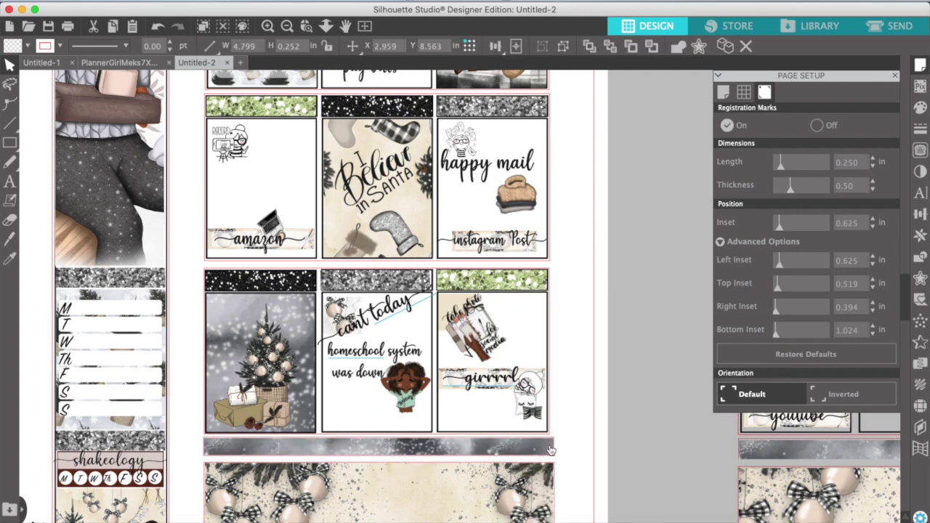
- Narrow the silver strip to about 4.737 in wide and the ornament banner below it to roughly match
left_click_drag(554, 460, 554, 463)
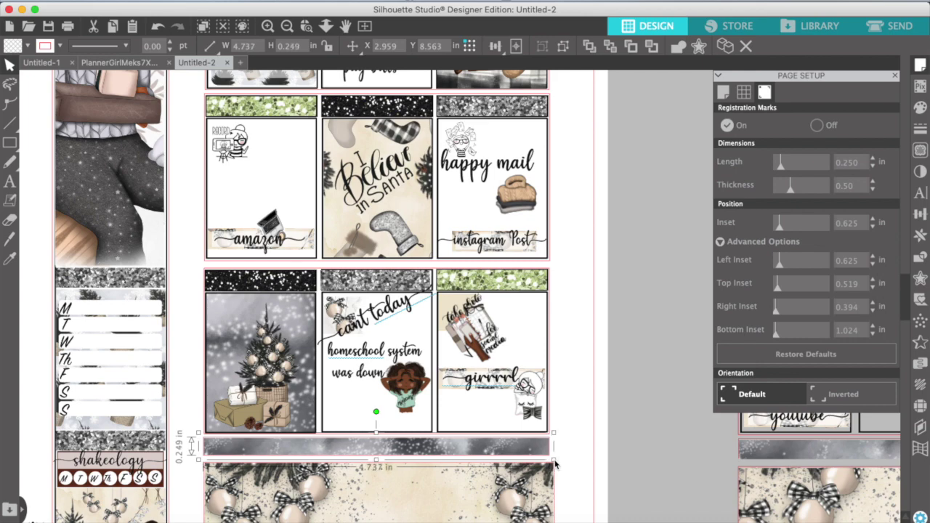
left_click(496, 487)
scroll(497, 486, "down", 5)
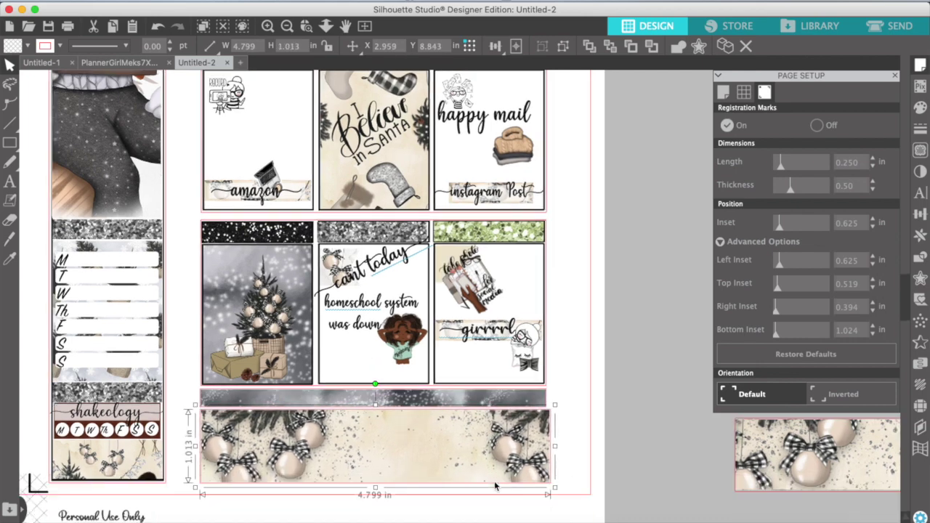
left_click(267, 26)
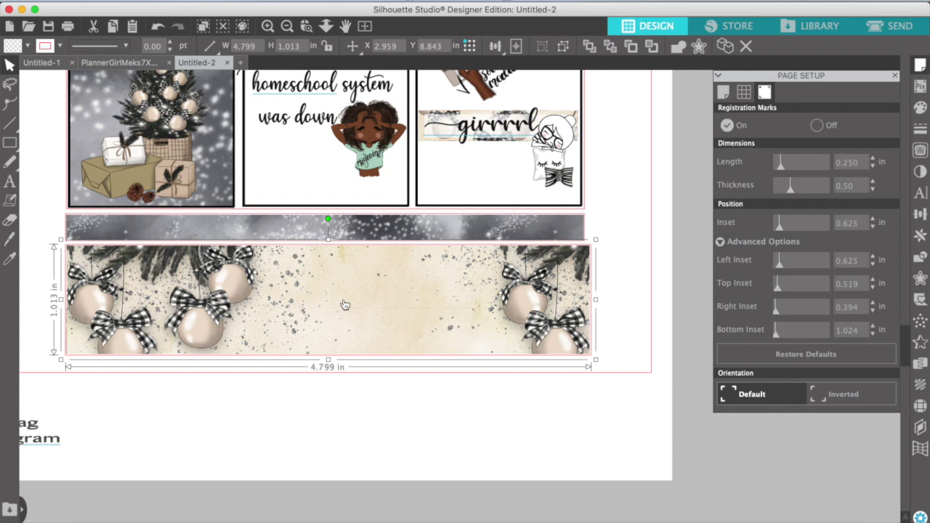
left_click_drag(345, 304, 343, 304)
left_click_drag(594, 299, 536, 229)
left_click(600, 271)
- Group the silver strip with the ornament banner and nudge the group into line with the boxes above
right_click(536, 229)
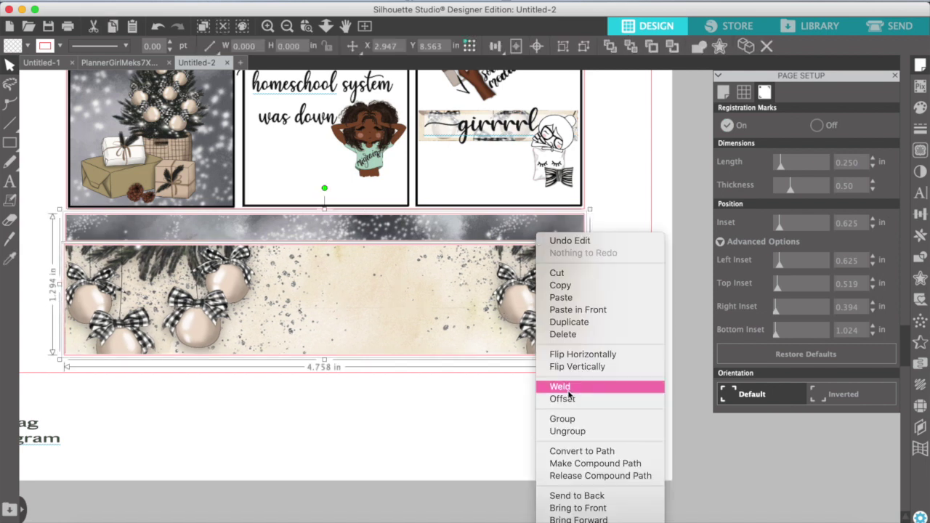
left_click(569, 419)
left_click(606, 324)
left_click(436, 239)
left_click_drag(436, 239, 437, 238)
- Ungroup the remaining Monday to Wednesday layout so its rows can be handled separately
scroll(437, 239, "up", 6)
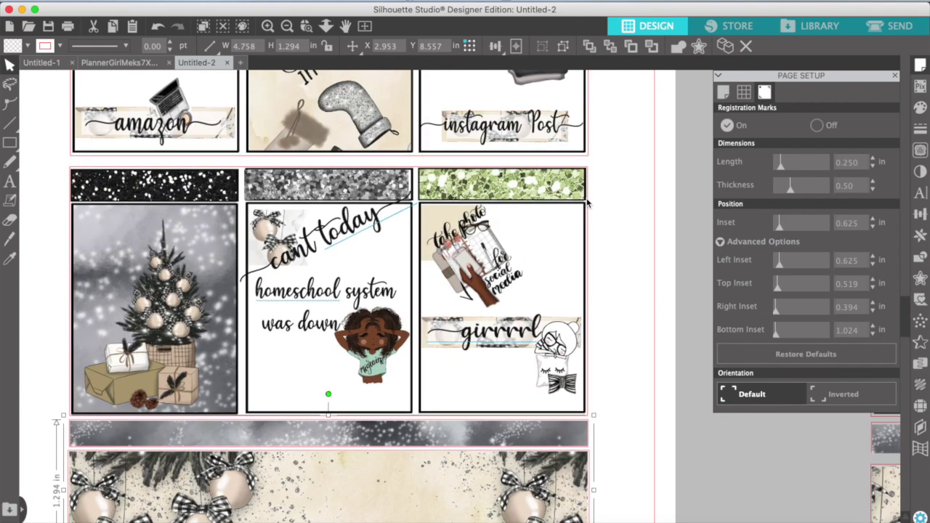
left_click(587, 204)
right_click(595, 279)
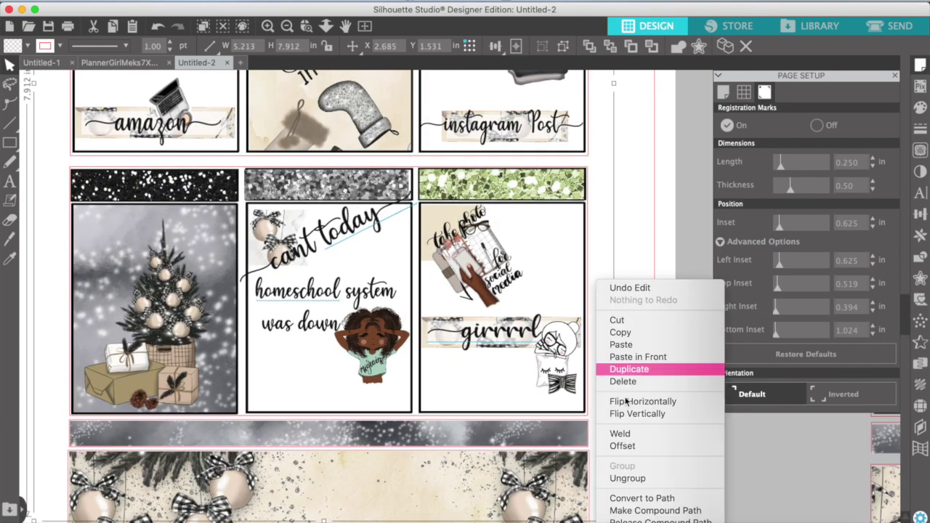
left_click(625, 479)
left_click(603, 273)
- Nudge the silver glitter header above the "cant today" box sideways and narrow it to about 1.489 in
left_click(334, 189)
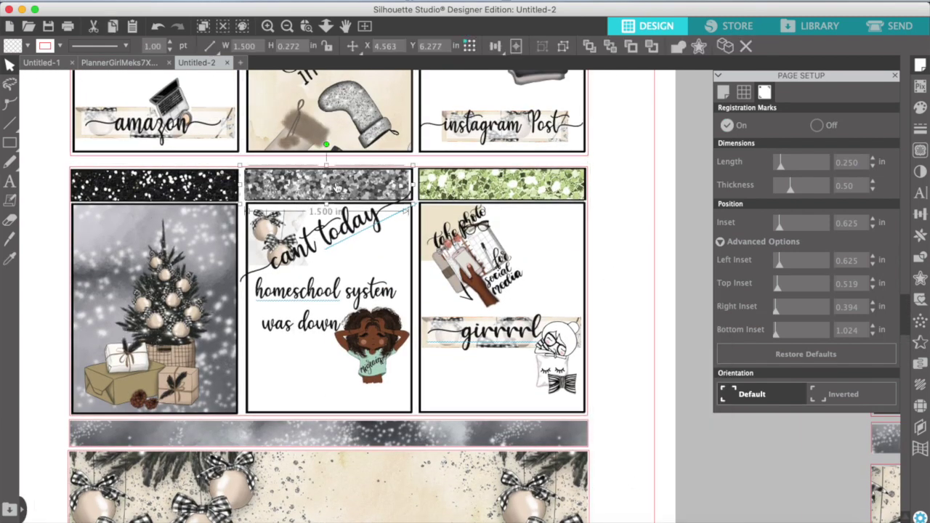
key("Right")
key("Right")
left_click_drag(416, 187, 417, 187)
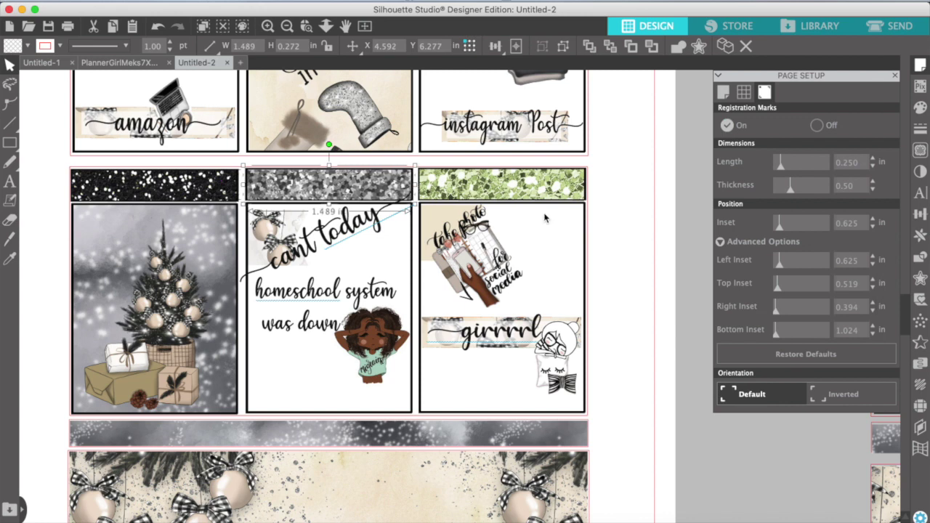
left_click(619, 250)
- Group all pieces of the bottom planner row, from the Christmas tree box to the "girrrrl" box
left_click_drag(607, 388, 138, 271)
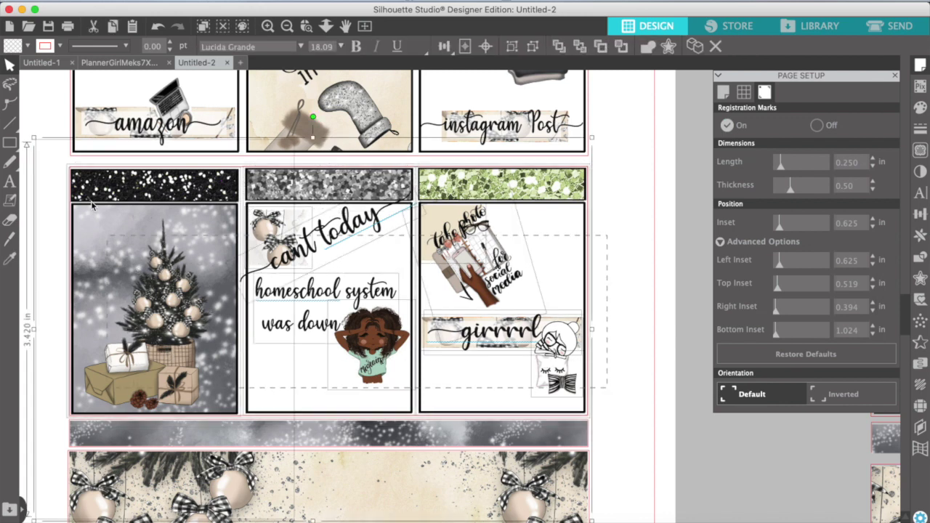
left_click_drag(93, 206, 61, 171)
right_click(143, 238)
left_click(171, 433)
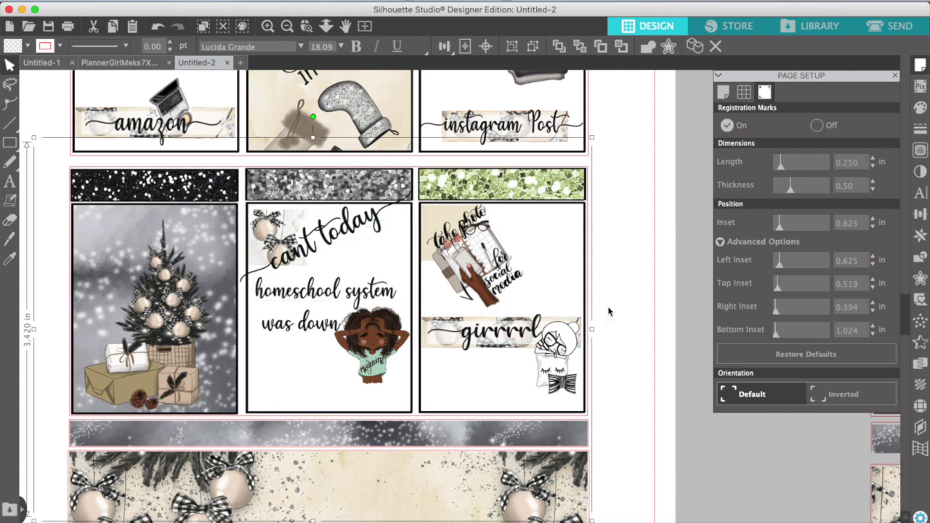
left_click(609, 311)
mouse_move(503, 204)
left_mouse_down()
mouse_move(515, 204)
mouse_move(491, 205)
left_mouse_up()
left_click(619, 236)
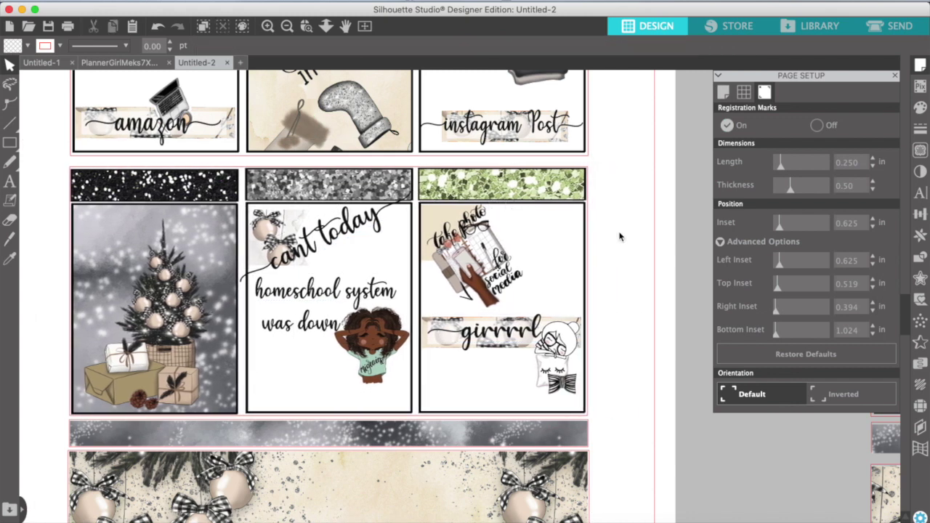
- Duplicate the "happy mail" text and place the copy in the Monday box above "amazon"
scroll(619, 236, "up", 5)
scroll(620, 236, "up", 2)
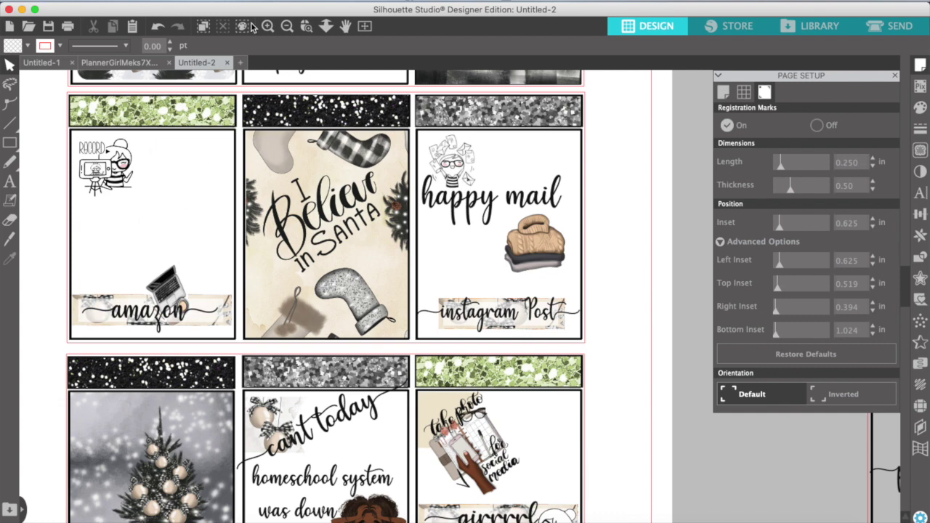
left_click(133, 314)
left_click(329, 427)
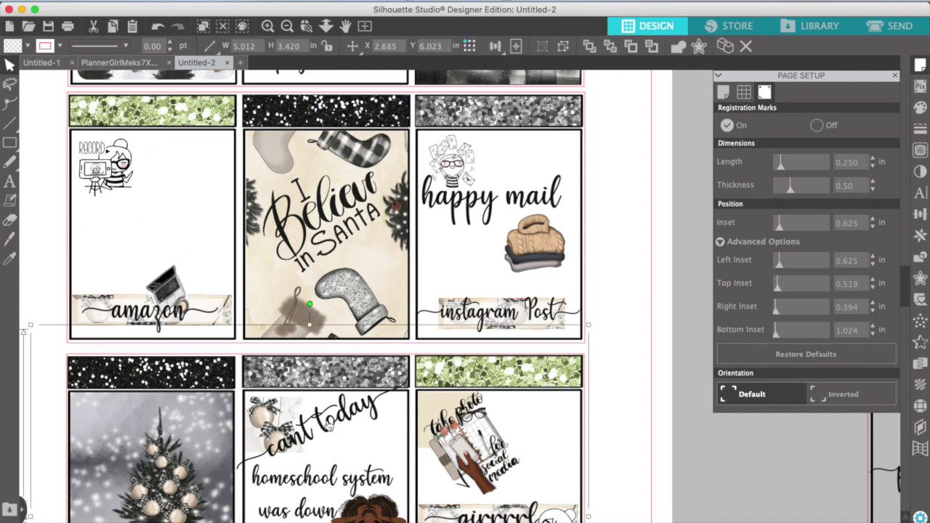
scroll(338, 392, "up", 1)
left_click(459, 218)
right_click(460, 217)
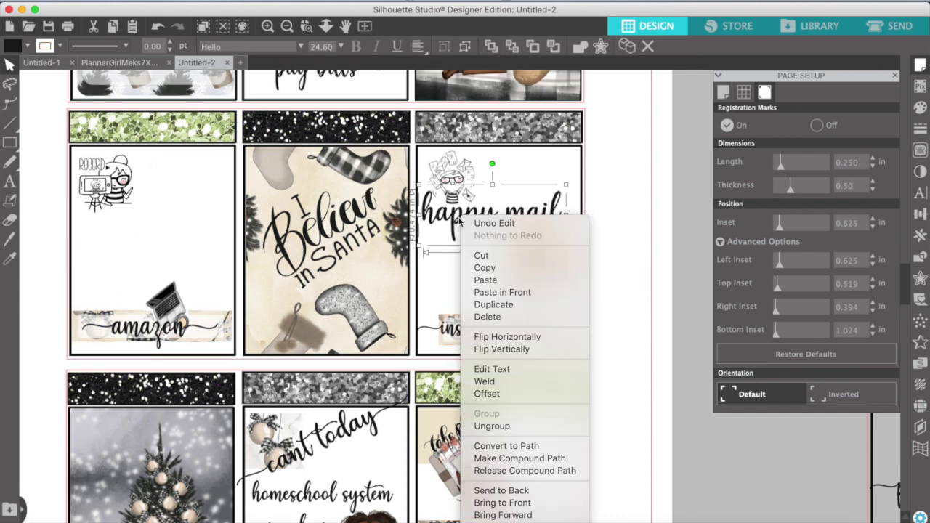
left_click(488, 305)
left_click_drag(542, 218, 200, 227)
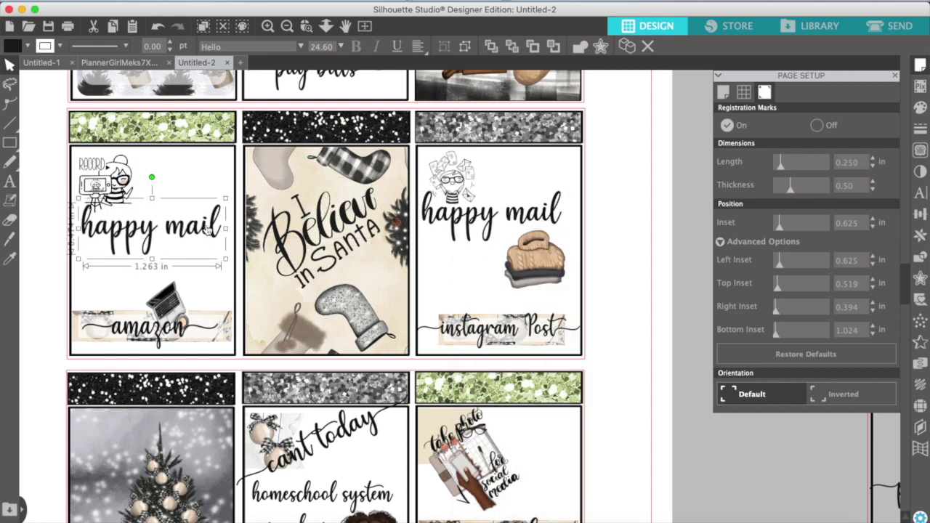
- Change the copied text in the Monday box to "Silhouette PWM" on two lines
right_click(186, 229)
left_click(218, 387)
key("BackSpace")
key("BackSpace")
key("BackSpace")
key("BackSpace")
key("BackSpace")
key("BackSpace")
key("BackSpace")
key("BackSpace")
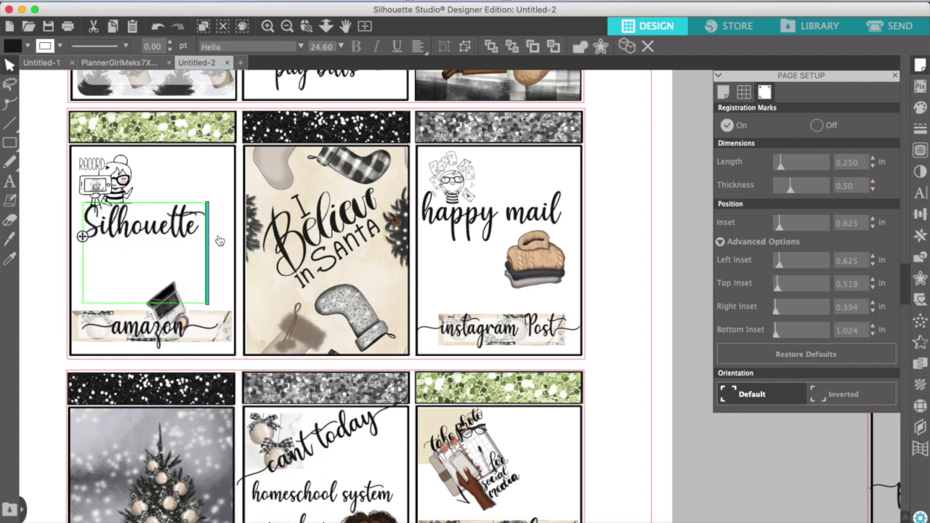
key("Escape")
left_click(181, 275)
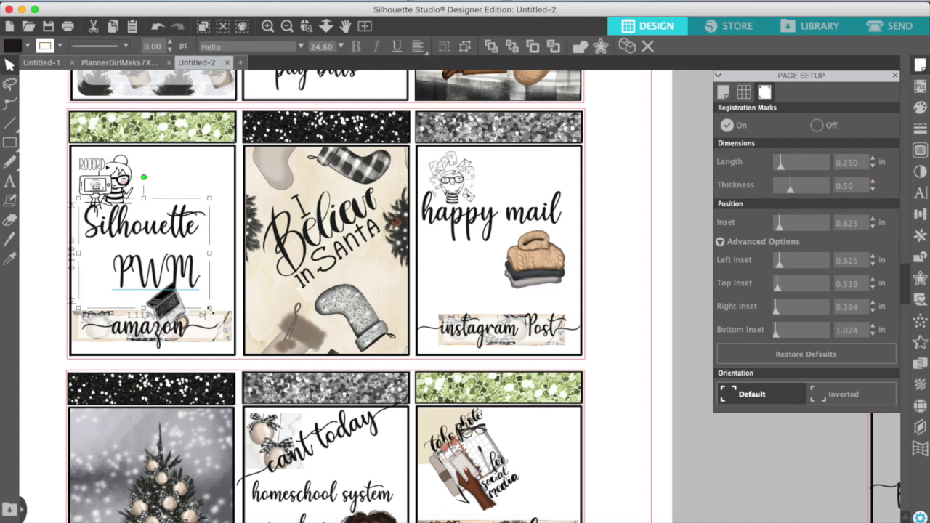
- Shrink the "Silhouette PWM" text to about 0.616 in wide and place it beside the record clipart
left_click_drag(210, 309, 174, 257)
left_click_drag(130, 222, 161, 221)
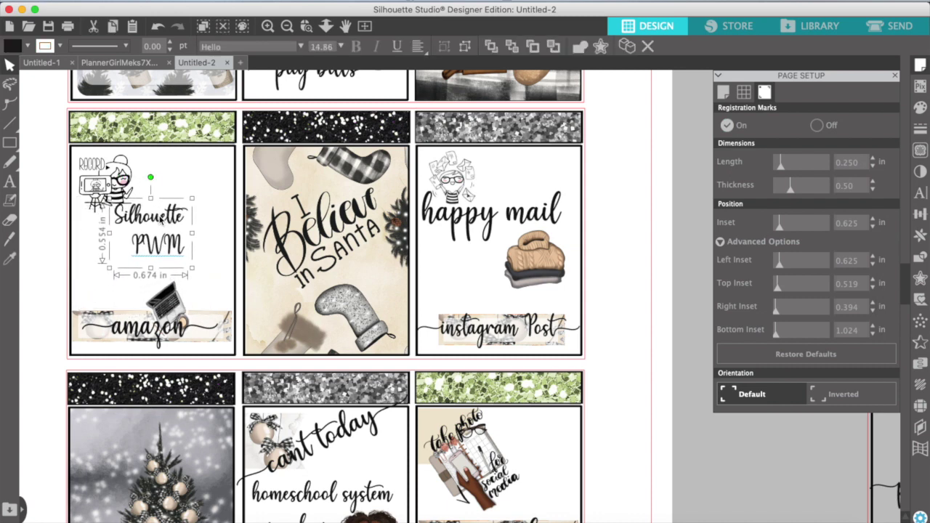
left_click_drag(192, 269, 187, 263)
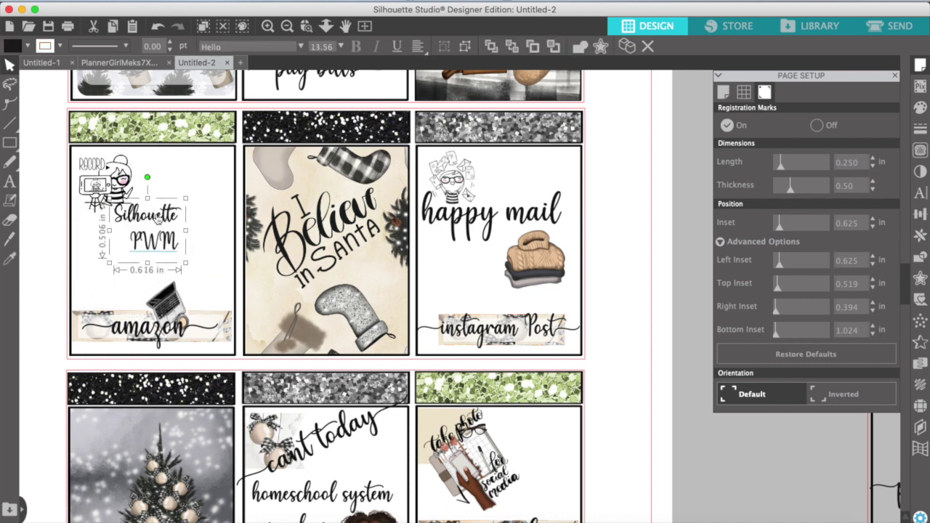
left_click_drag(158, 219, 170, 203)
left_click(113, 256)
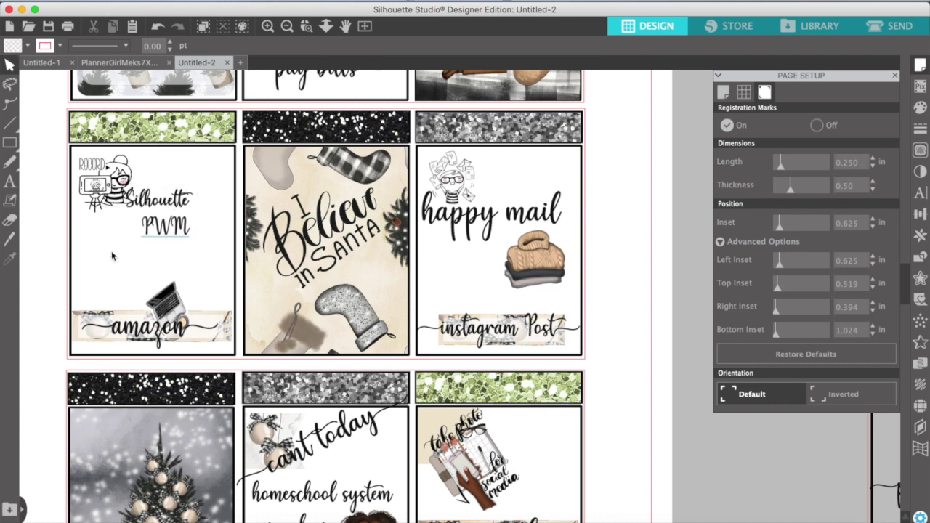
left_click(287, 27)
left_click_drag(507, 324, 506, 326)
left_click(568, 304)
left_click(261, 311)
left_click_drag(261, 311, 202, 183)
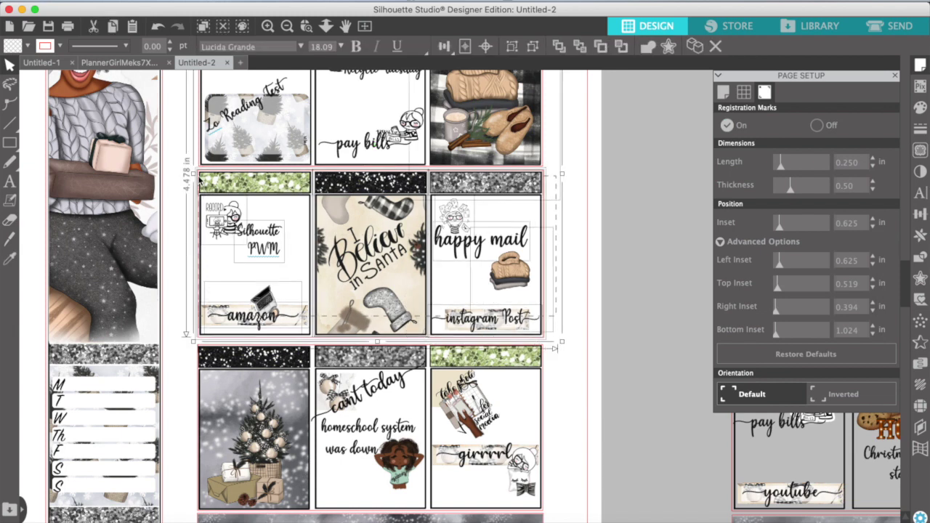
left_click(566, 288)
- Slightly adjust the folded sweaters image in the "happy mail" box
mouse_move(550, 316)
left_mouse_down()
mouse_move(381, 308)
mouse_move(538, 319)
mouse_move(550, 312)
left_mouse_up()
left_click(550, 315)
left_click_drag(505, 273, 512, 275)
left_click(548, 309)
left_click(556, 324)
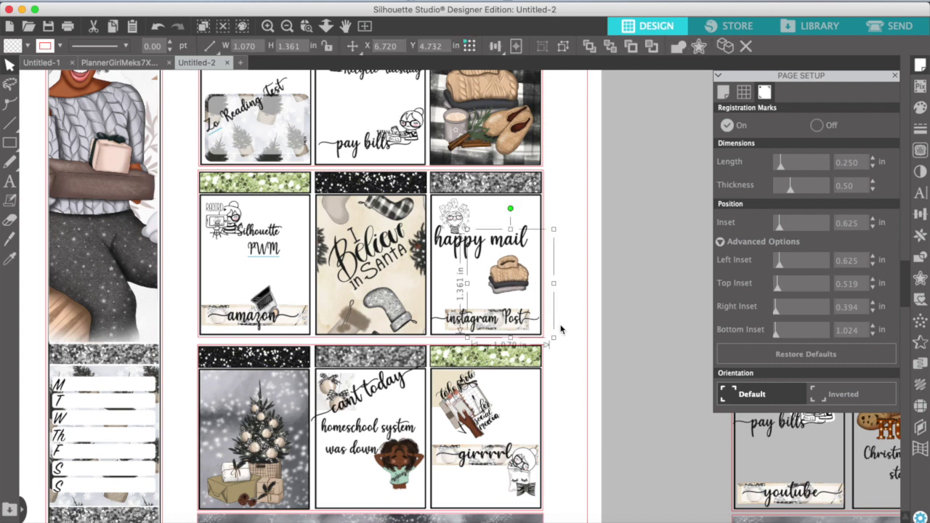
left_click(561, 327)
- Group the pieces of the middle row from "Silhouette PWM" to "happy mail", undoing a trial move of it
left_click(201, 187)
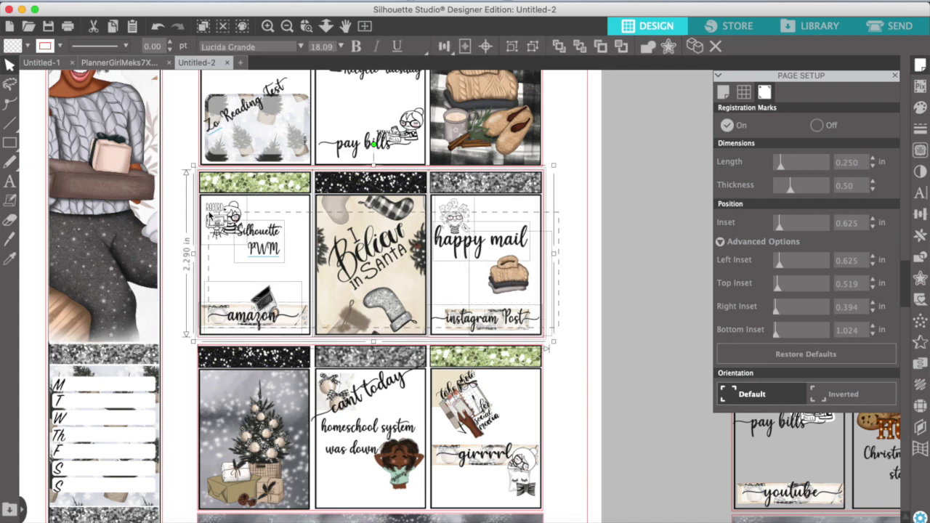
left_click(205, 209)
right_click(203, 208)
left_click(231, 403)
left_click(560, 240)
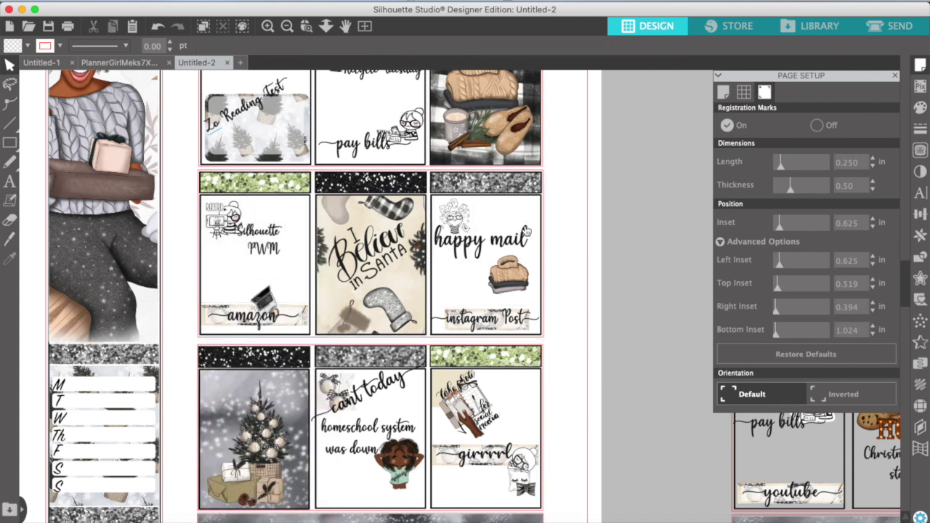
left_click_drag(525, 227, 541, 227)
left_click(158, 28)
- Group the selected middle row again with its glitter headers, and undo the trial moves made to test it
left_click(220, 184)
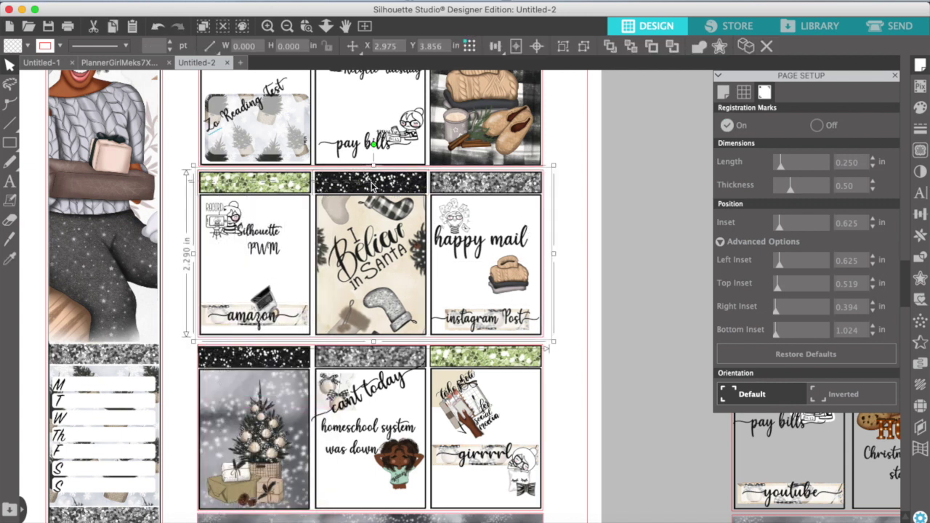
right_click(540, 186)
left_click(570, 366)
left_click(569, 255)
left_click_drag(522, 200, 545, 219)
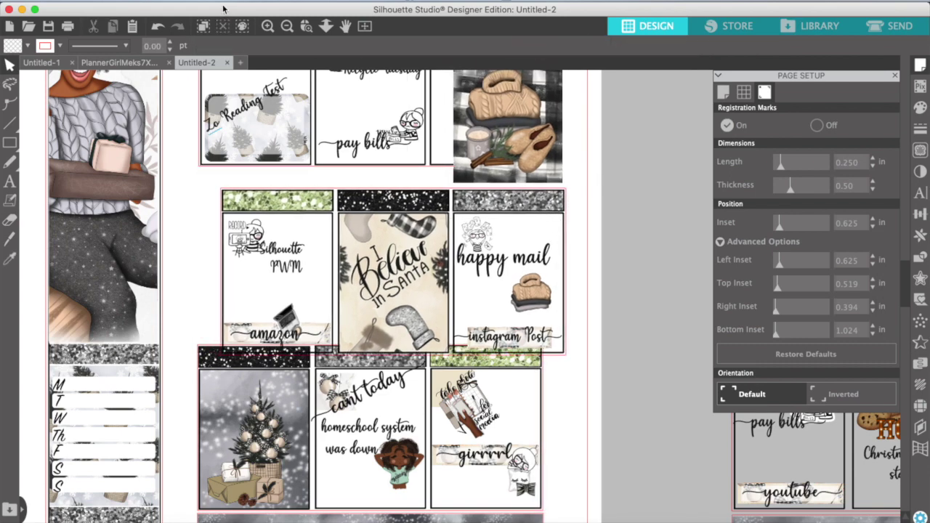
left_click(157, 26)
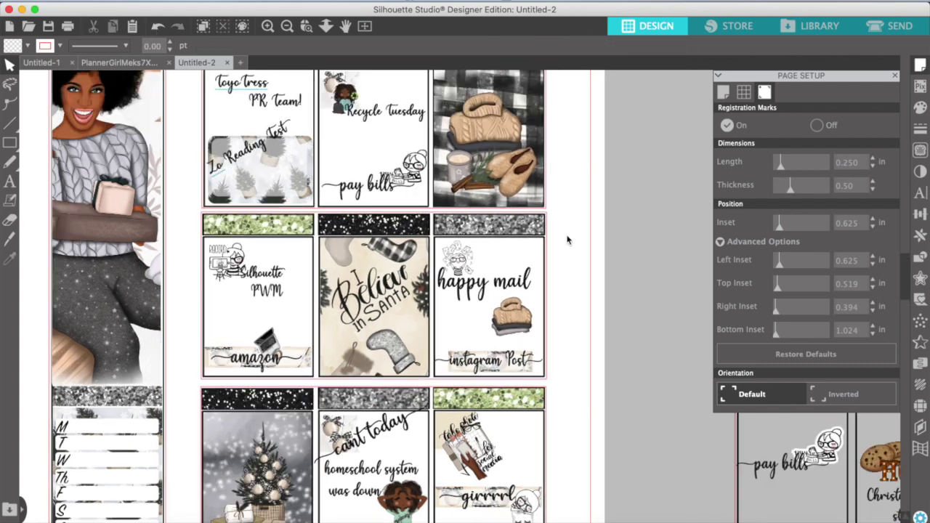
scroll(567, 239, "up", 5)
left_click_drag(532, 312, 397, 283)
left_click(164, 32)
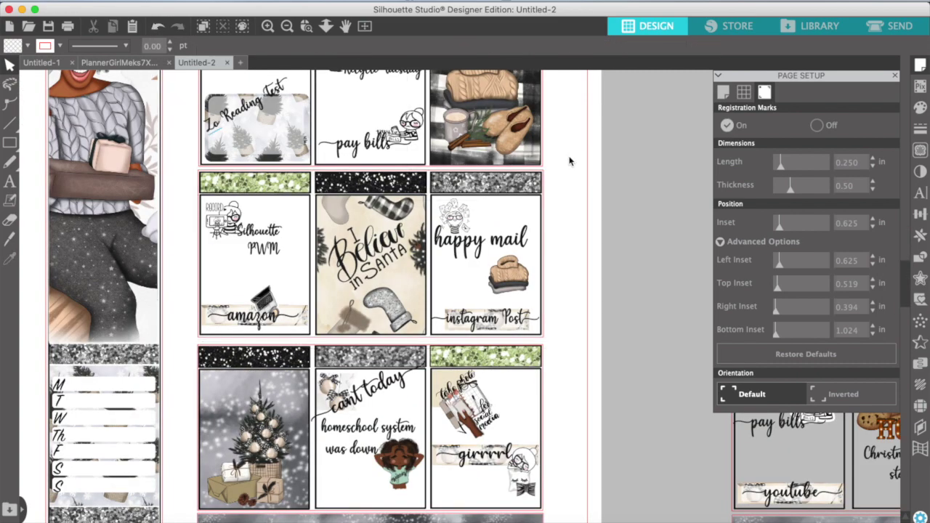
- Group the pieces of the top row under Monday to Wednesday, including the glitter headers
scroll(509, 277, "up", 5)
left_click(505, 295)
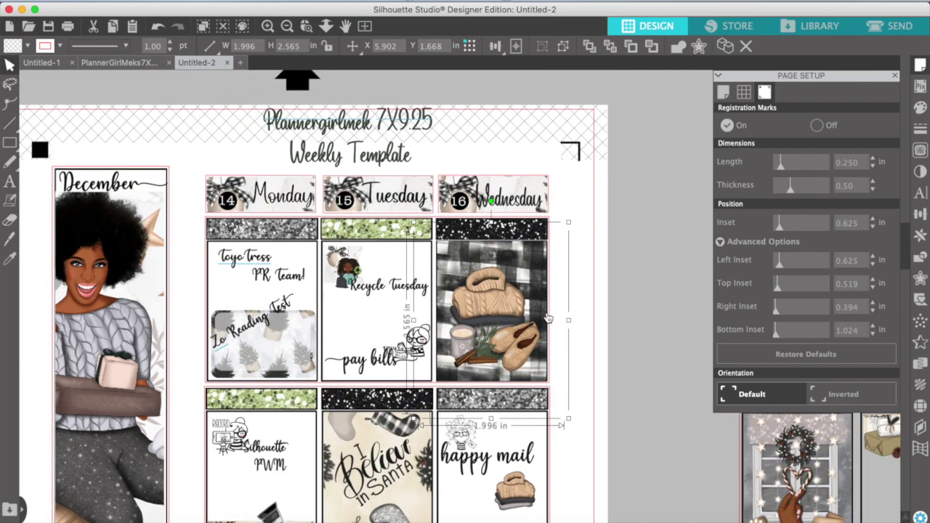
left_click(566, 369)
left_click(570, 384)
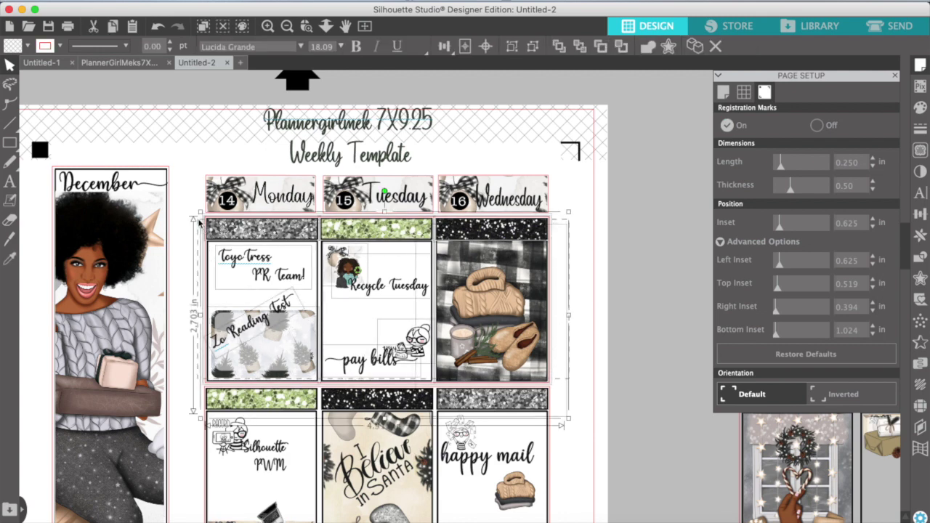
right_click(254, 253)
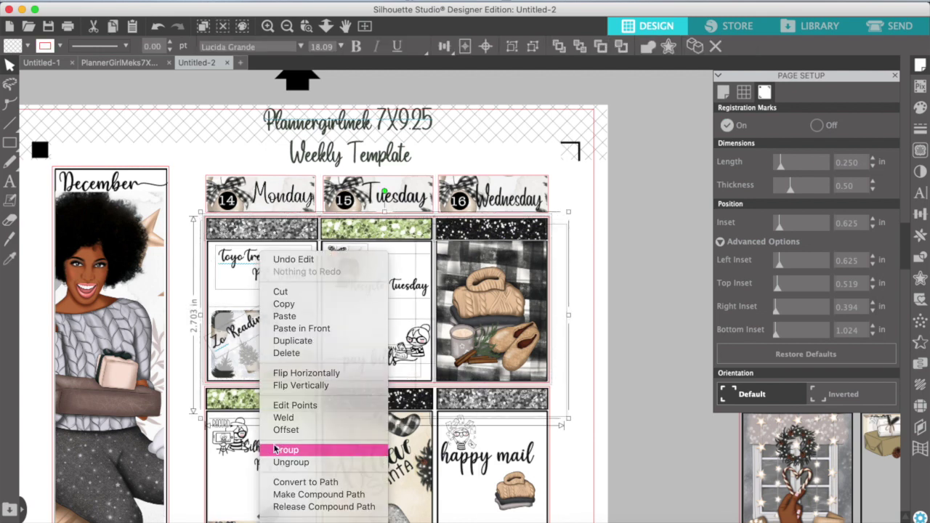
left_click(276, 449)
left_click(582, 305)
- Group the top and middle rows of the Monday-to-Wednesday layout together
scroll(576, 302, "down", 2)
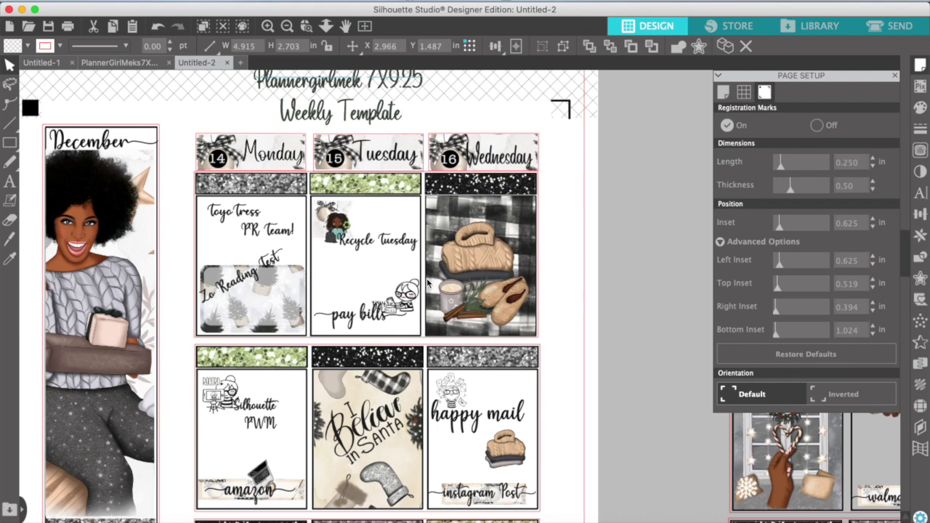
scroll(554, 413, "down", 3)
scroll(554, 412, "down", 1)
left_click(402, 397)
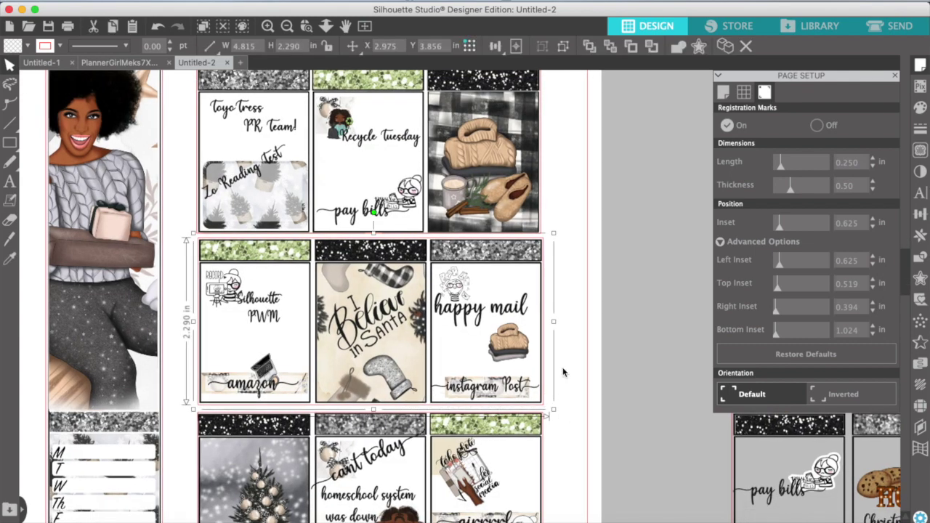
left_click_drag(559, 384, 194, 240)
left_click(194, 242)
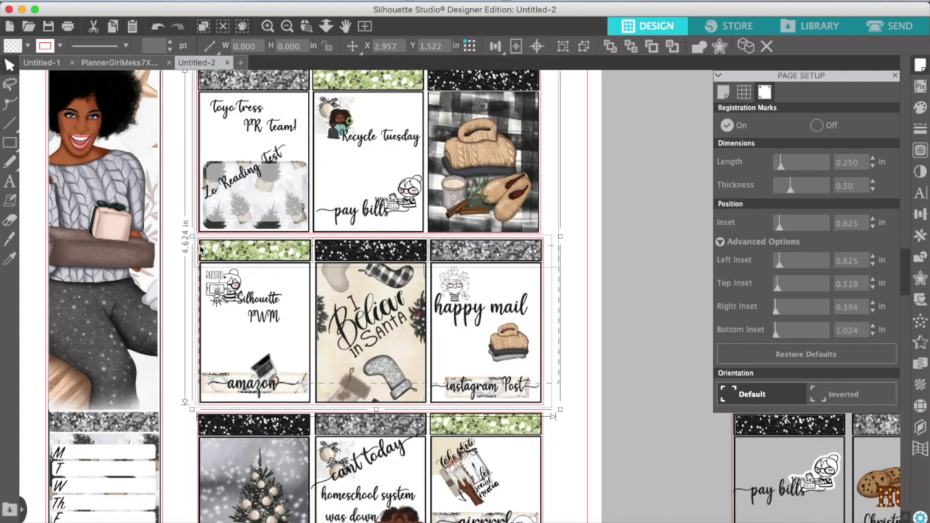
scroll(201, 249, "up", 2)
right_click(249, 337)
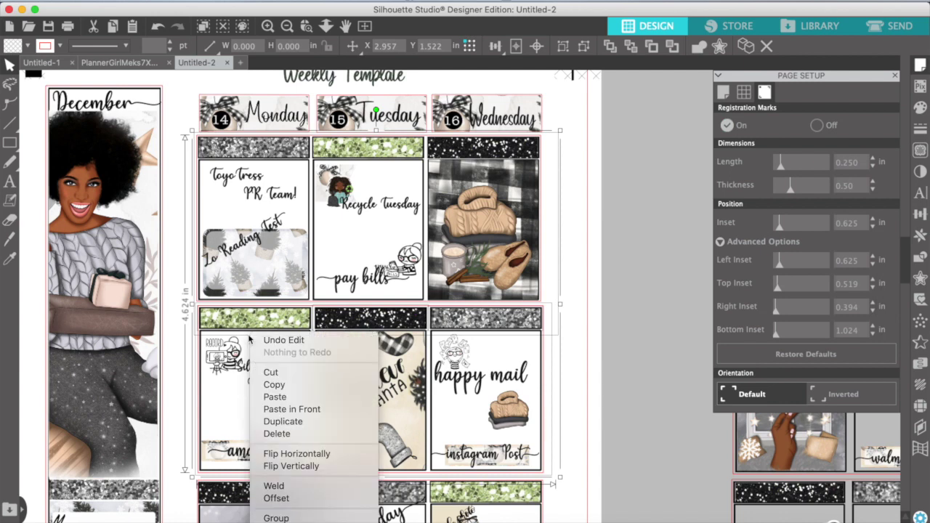
left_click(277, 519)
left_click(569, 298)
left_click(467, 327)
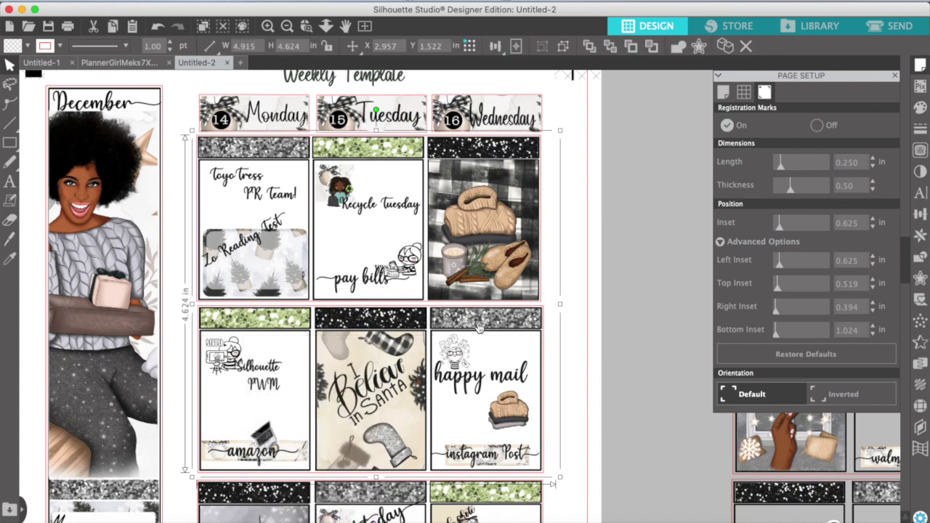
left_click(564, 177)
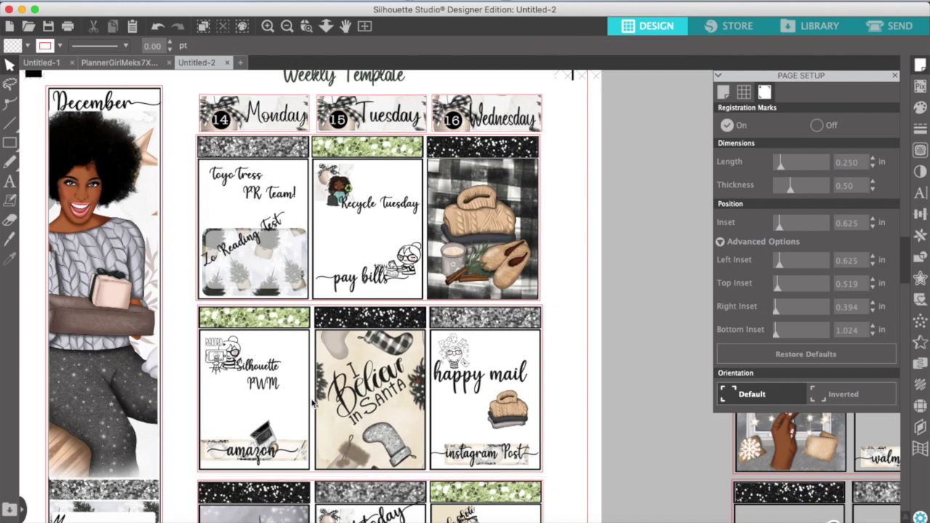
- Move the grouped top two rows and line them up directly above the bottom row
left_click_drag(287, 308, 265, 308)
left_click(438, 411)
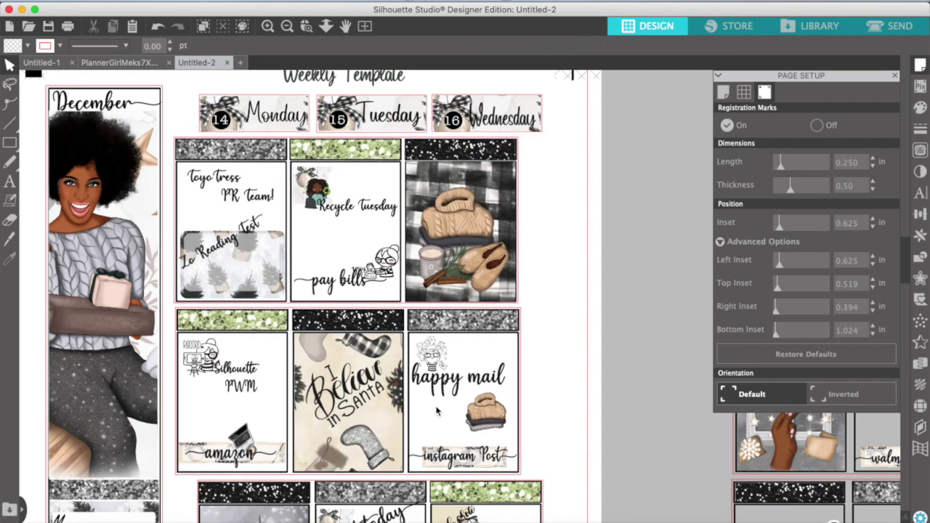
scroll(427, 415, "down", 2)
scroll(427, 415, "down", 1)
left_click_drag(414, 307, 438, 310)
left_click(565, 247)
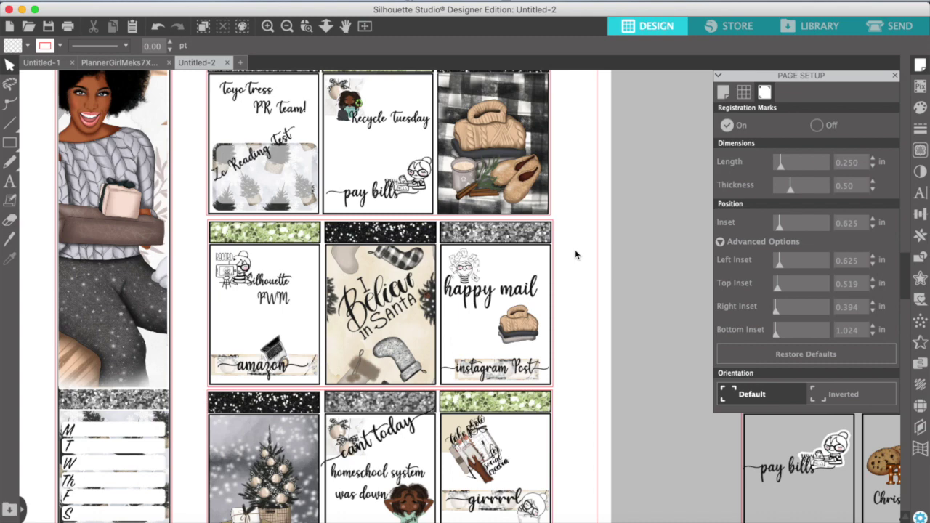
- Select the Monday, Tuesday and Wednesday date headers together
scroll(575, 254, "up", 6)
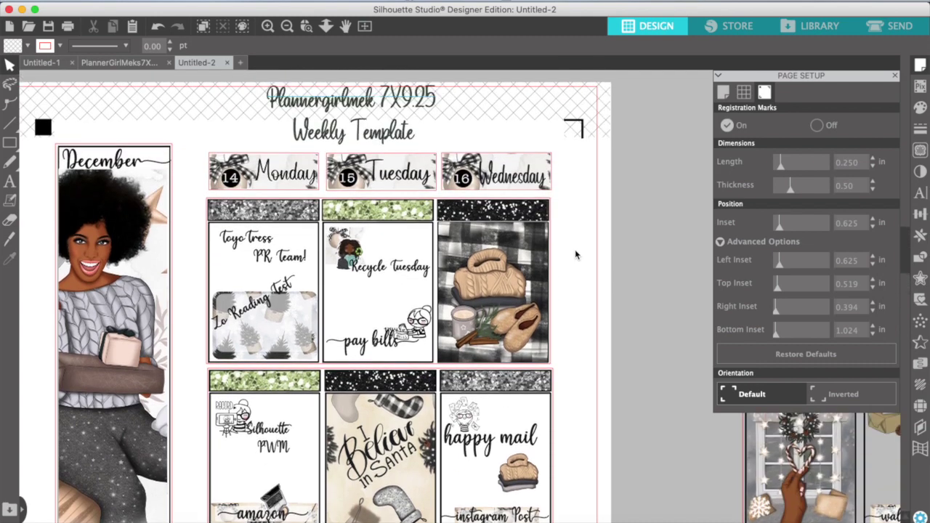
left_click(495, 204)
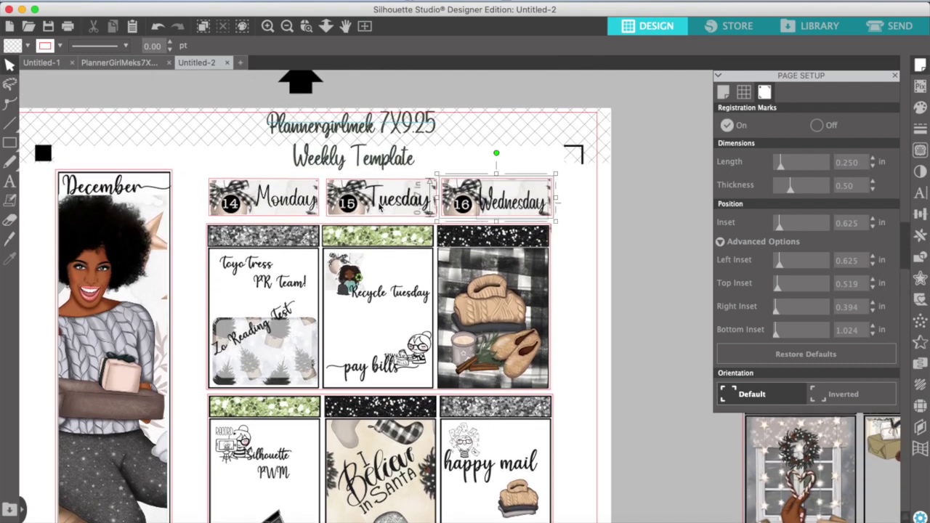
left_click(379, 207, "shift")
left_click(224, 195, "shift")
scroll(225, 193, "up", 9)
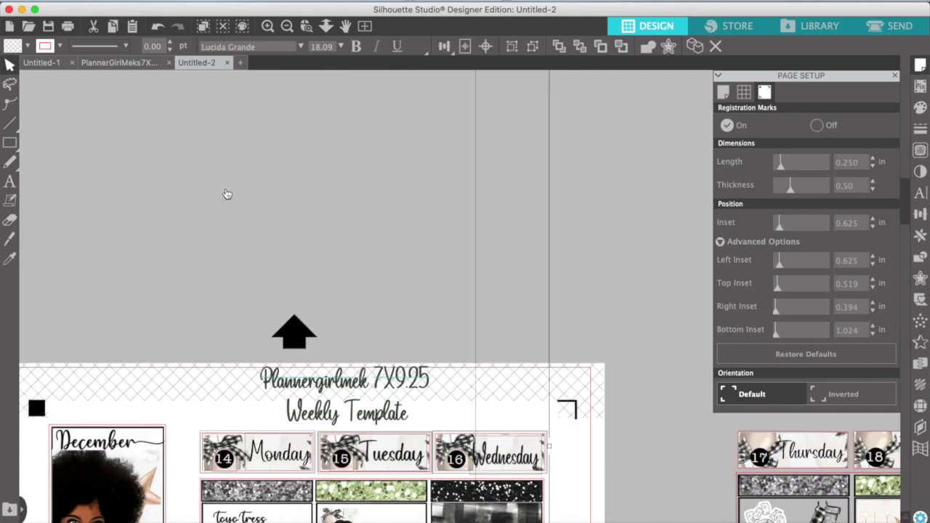
- Select the date headers again, examine how far the selection extends over the page, and clear it
scroll(245, 172, "down", 5)
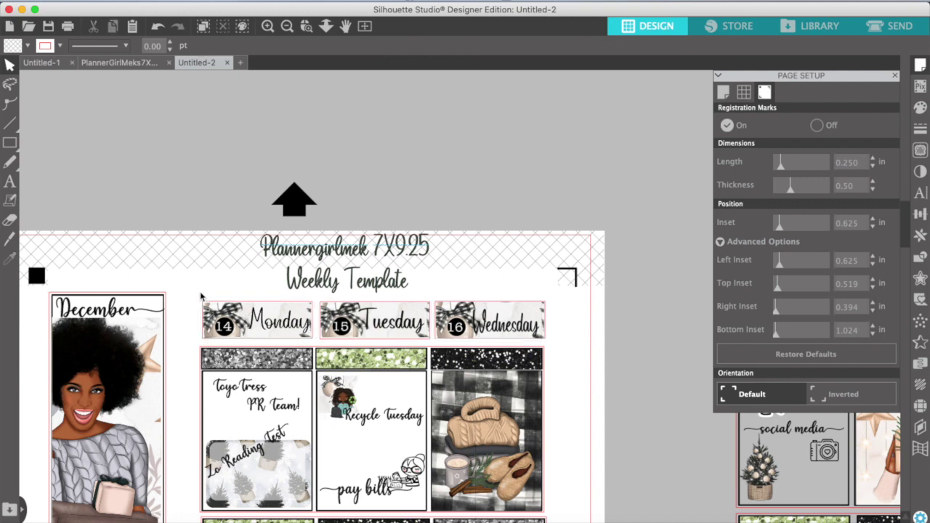
scroll(555, 358, "down", 3)
scroll(555, 358, "down", 15)
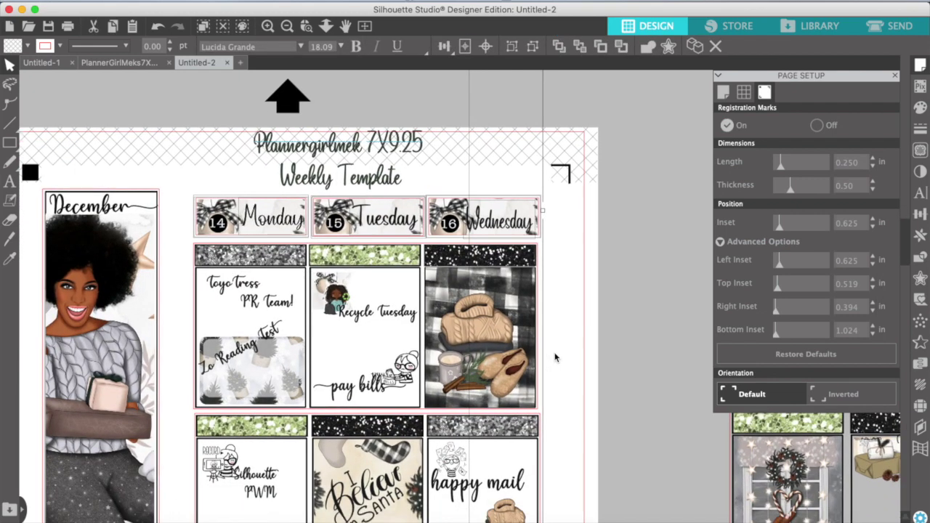
scroll(555, 357, "down", 15)
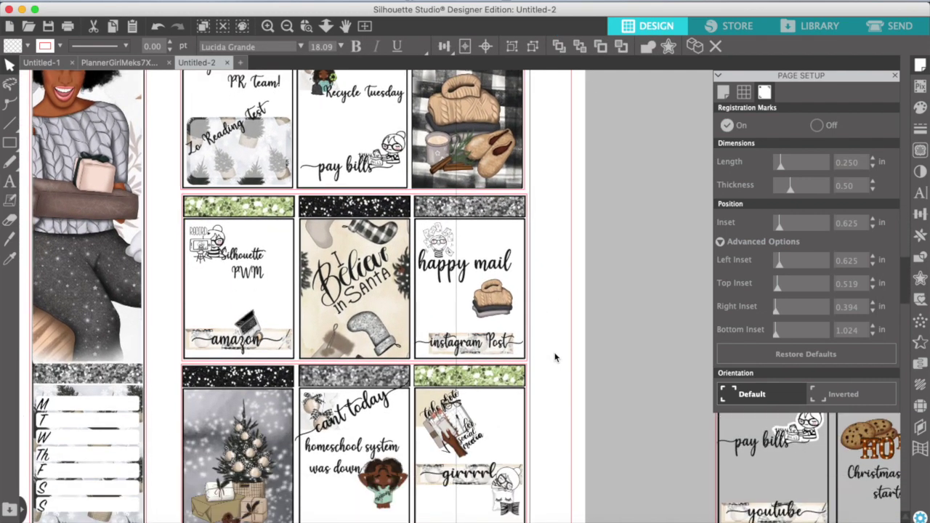
scroll(494, 357, "down", 6)
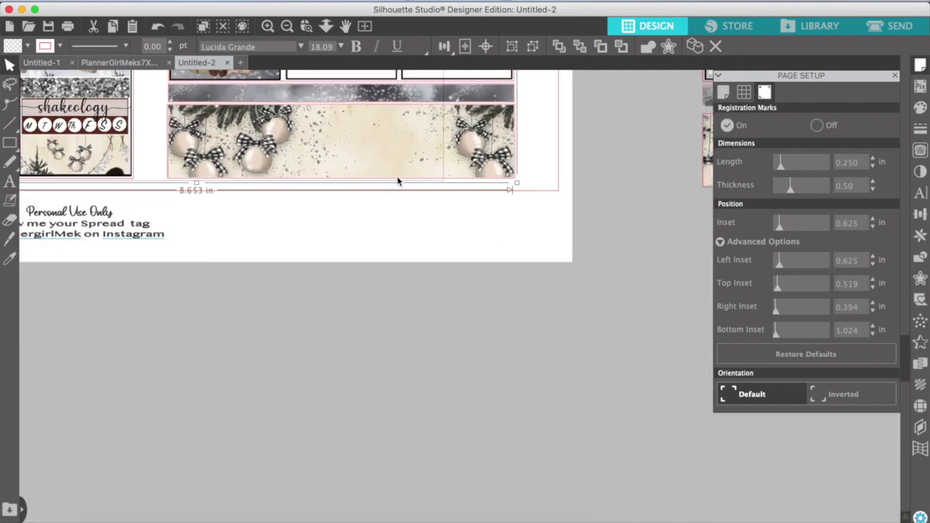
scroll(415, 218, "up", 20)
scroll(414, 218, "up", 6)
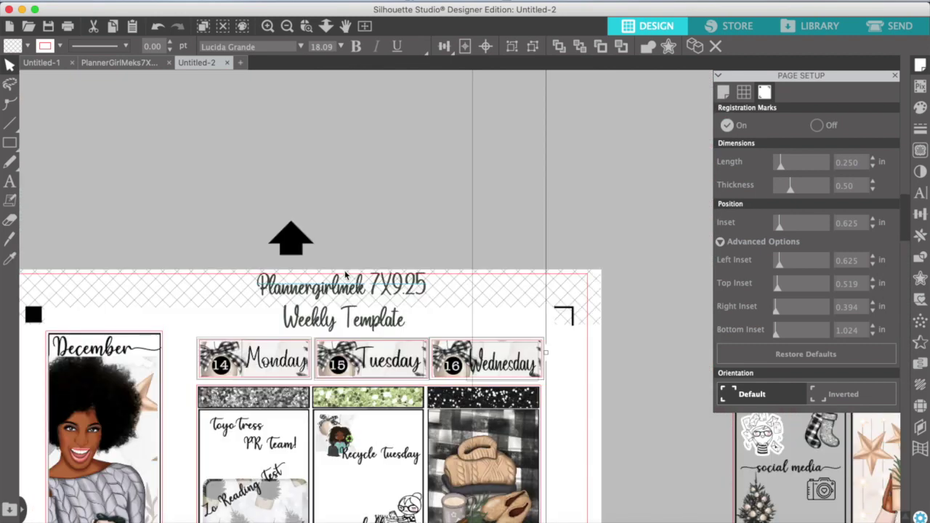
right_click(334, 361)
left_click(243, 327)
left_click(194, 334)
- Nudge the December sidebar slightly closer to the weekday columns and up toward the date headers
scroll(555, 377, "down", 3)
scroll(555, 378, "up", 3)
left_click(287, 27)
left_click(287, 27)
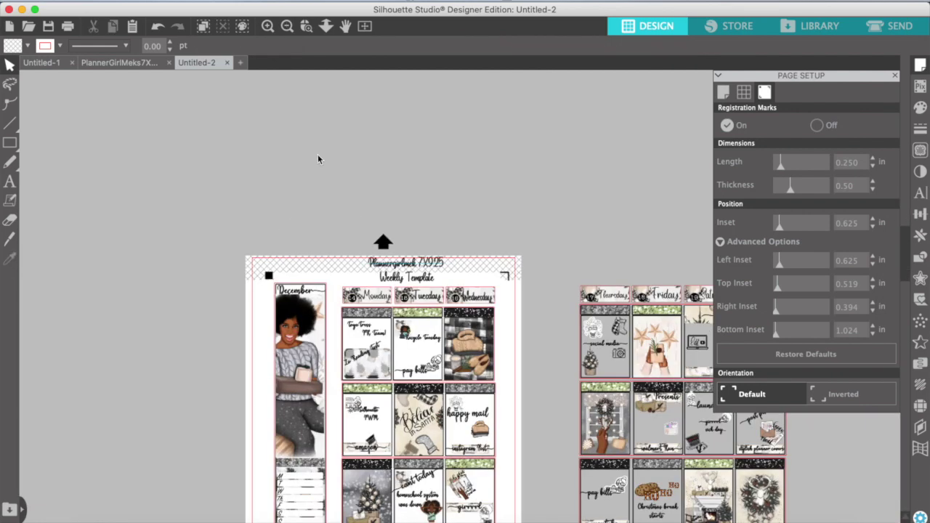
scroll(314, 291, "down", 3)
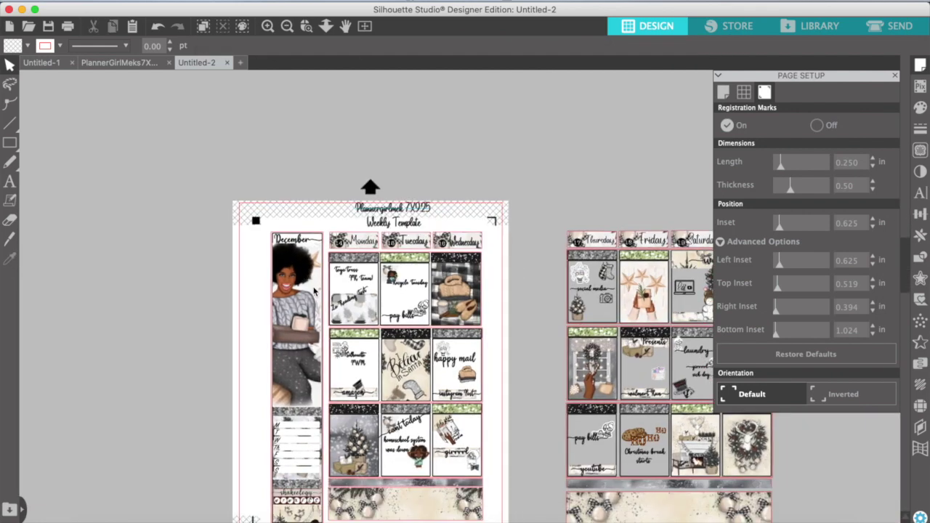
left_click_drag(291, 244, 292, 242)
left_click_drag(311, 278, 313, 277)
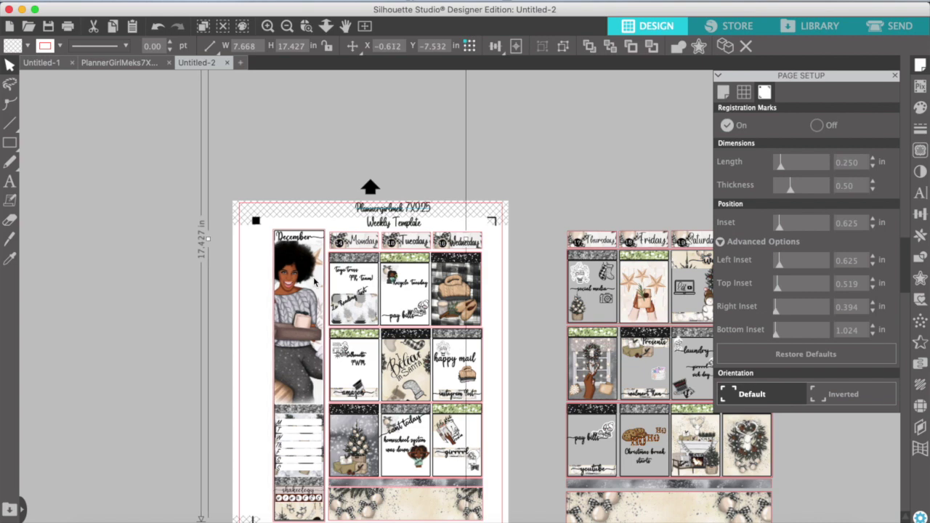
- Group all of page 1's pieces, including the December sidebar, title, date headers and rows
left_click(180, 346)
left_click(258, 236)
right_click(494, 395)
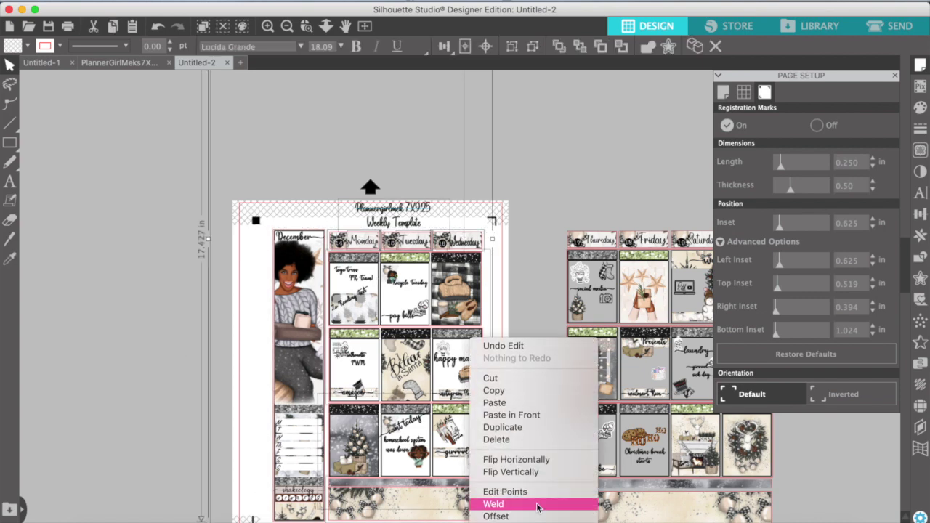
left_click(497, 402)
- Swap page 1's layout on the page for the Thursday-to-Sunday layout and examine its rows
left_click_drag(475, 341, 156, 311)
left_click_drag(645, 330, 362, 323)
left_click(268, 26)
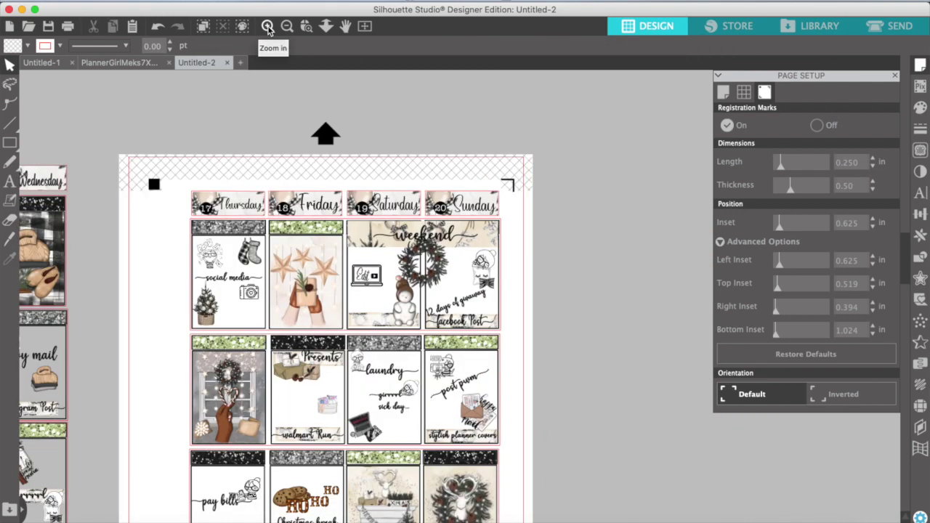
left_click(268, 26)
scroll(218, 305, "down", 5)
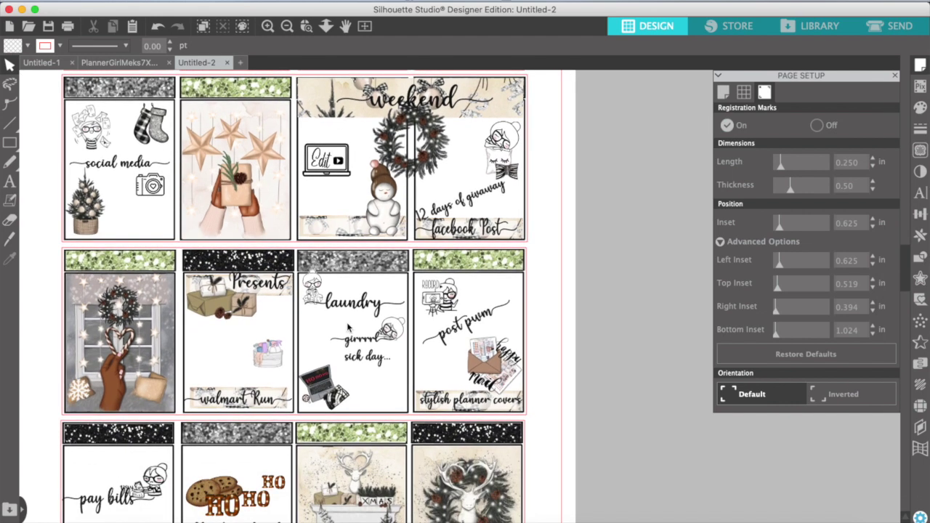
scroll(388, 387, "down", 8)
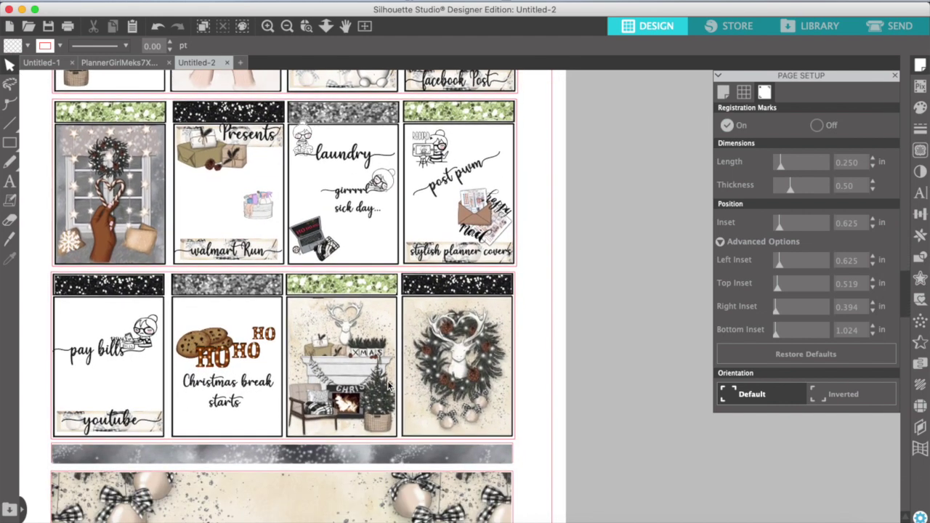
scroll(414, 356, "up", 6)
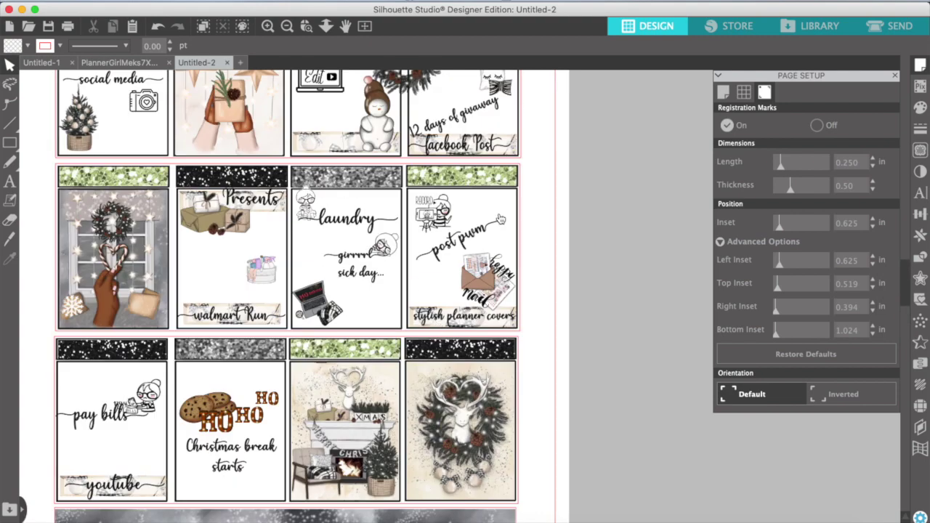
scroll(383, 352, "up", 8)
- Move the Thursday-to-Sunday layout off the page and return page 1's layout onto it
left_click(287, 27)
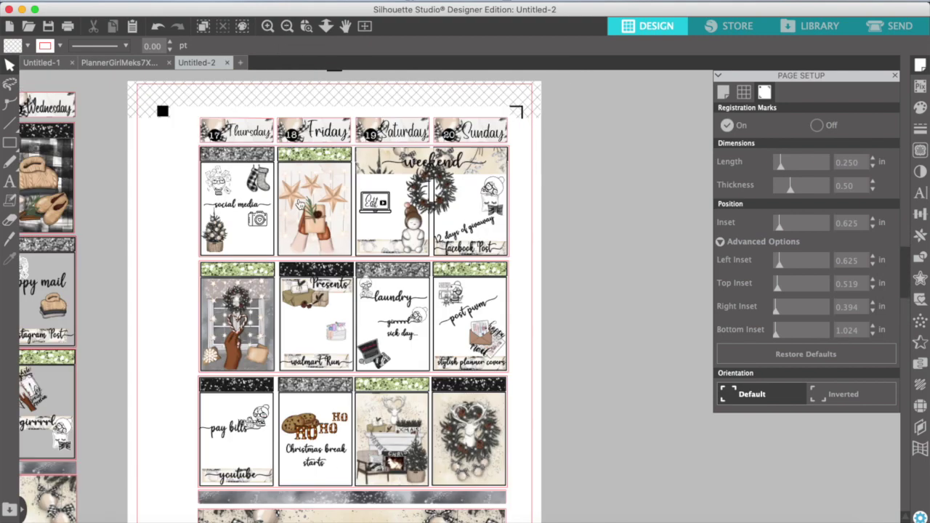
left_click(287, 26)
left_click_drag(352, 281, 616, 286)
scroll(617, 285, "right", 2)
left_click_drag(104, 301, 398, 311)
scroll(397, 310, "right", 5)
scroll(398, 311, "right", 4)
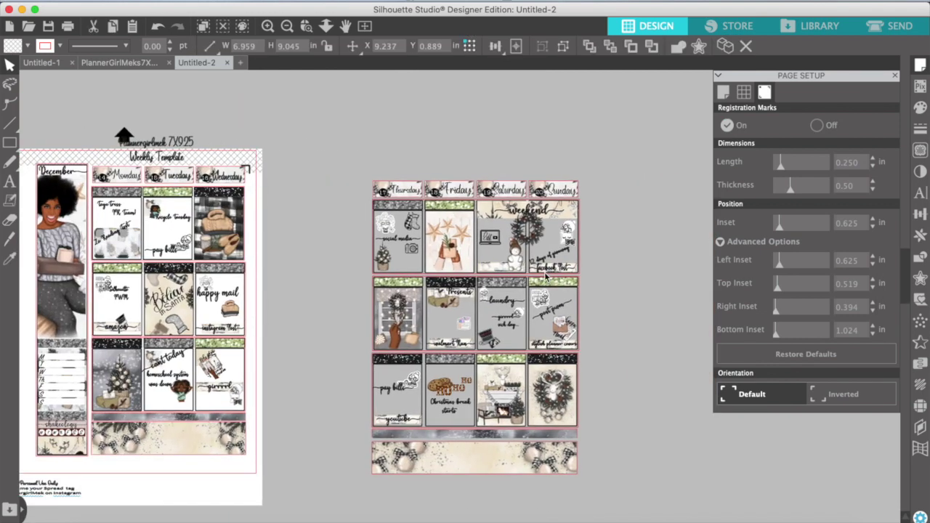